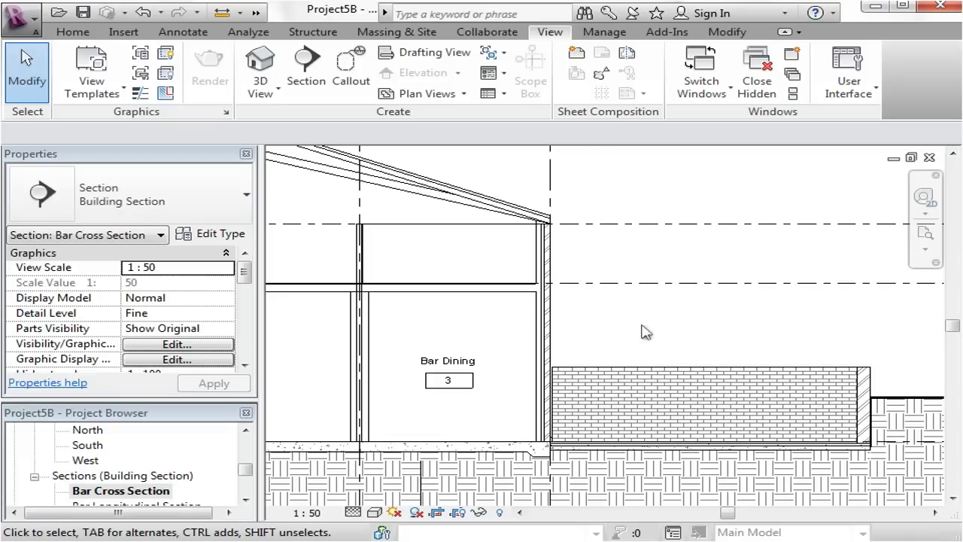
# Step: Pan and zoom the section view to frame the Bar Dining exterior wall
pyautogui.scroll(1, 666, 325)
pyautogui.moveTo(665, 325); pyautogui.dragTo(587, 311, button='middle')
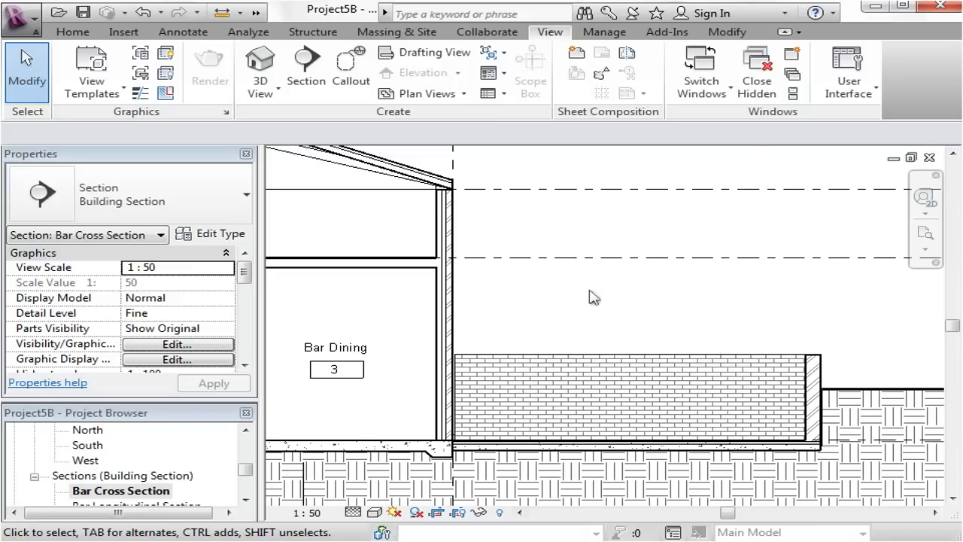
pyautogui.scroll(-1, 602, 323)
pyautogui.moveTo(608, 321); pyautogui.dragTo(713, 346, button='middle')
pyautogui.scroll(-2, 489, 323)
pyautogui.moveTo(542, 324); pyautogui.dragTo(622, 332, button='middle')
pyautogui.scroll(4, 688, 329)
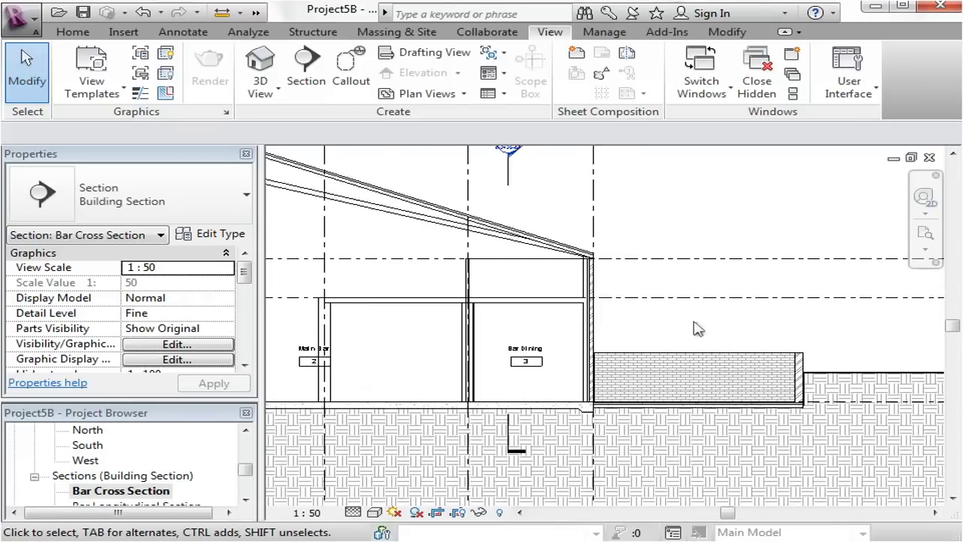
pyautogui.moveTo(685, 329); pyautogui.dragTo(609, 296, button='middle')
pyautogui.moveTo(550, 314); pyautogui.dragTo(574, 325, button='middle')
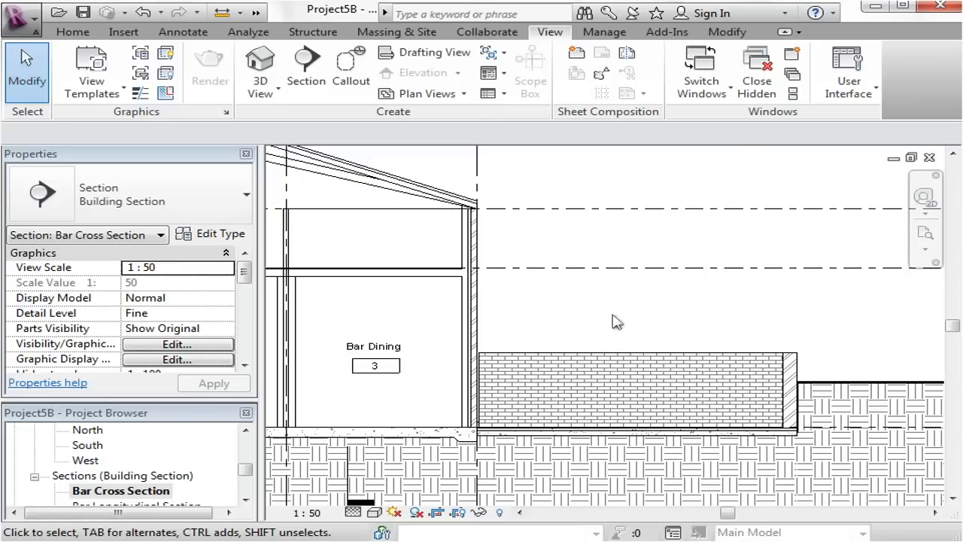
pyautogui.moveTo(630, 286); pyautogui.dragTo(648, 280, button='middle')
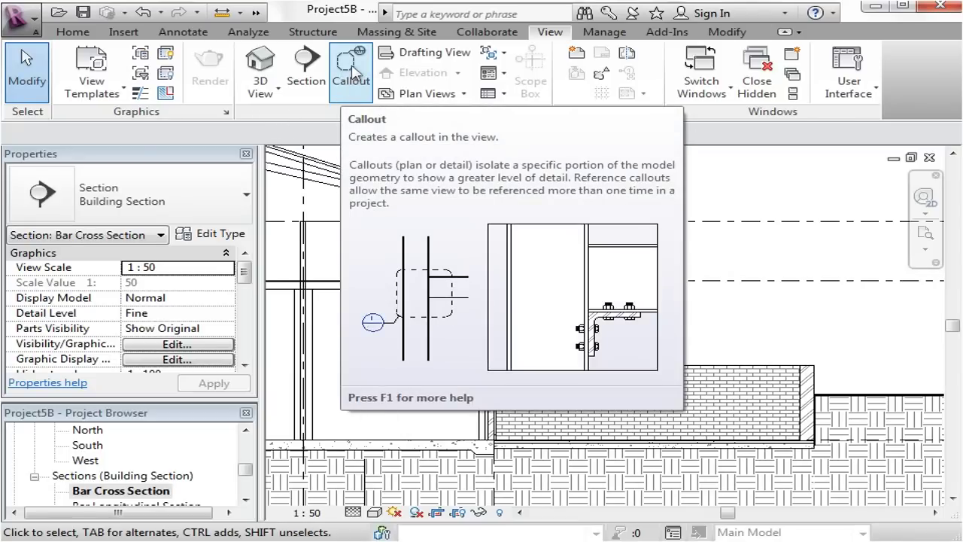
# Step: Place a 1 : 20 detail callout around the exterior wall, from below the floor to above the eaves
pyautogui.click(352, 75)
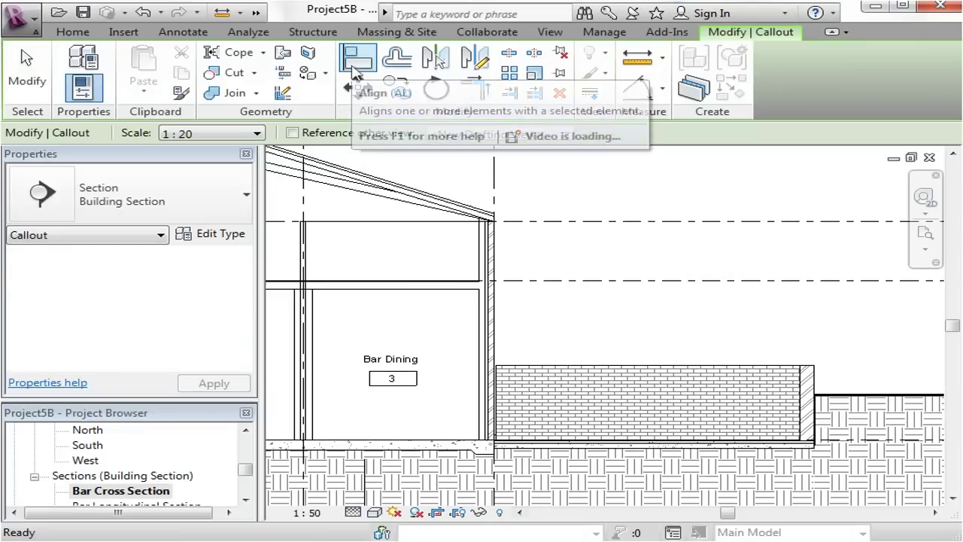
pyautogui.scroll(1, 583, 241)
pyautogui.moveTo(607, 256); pyautogui.dragTo(624, 241, button='middle')
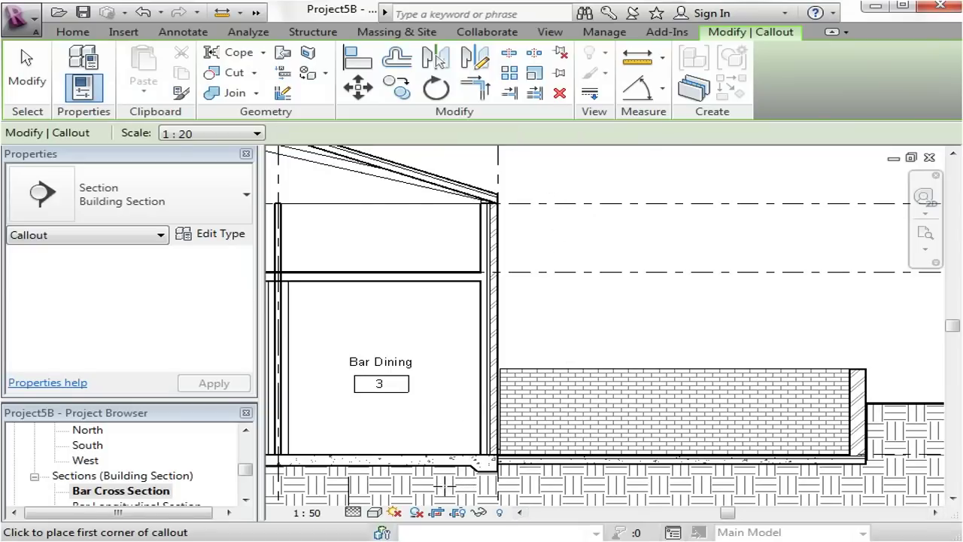
pyautogui.click(445, 485)
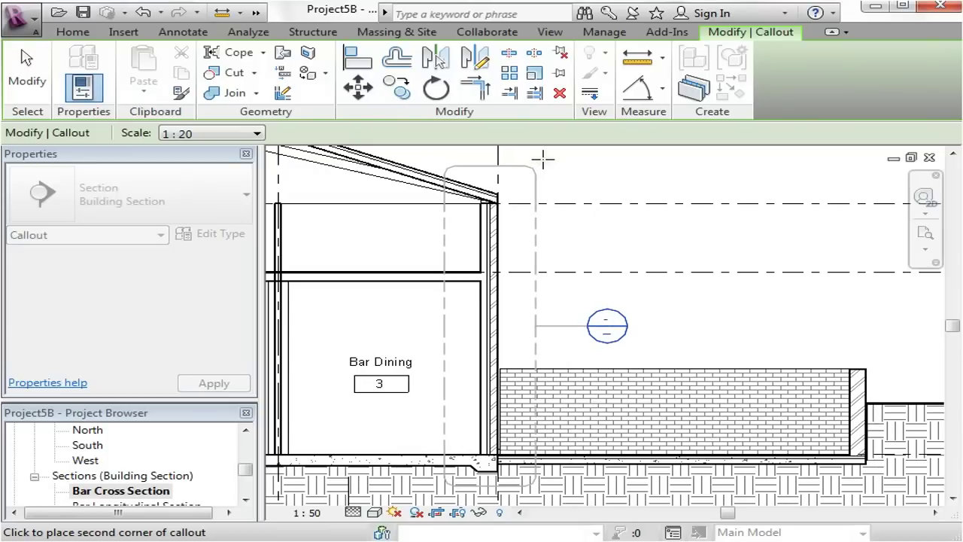
pyautogui.click(543, 158)
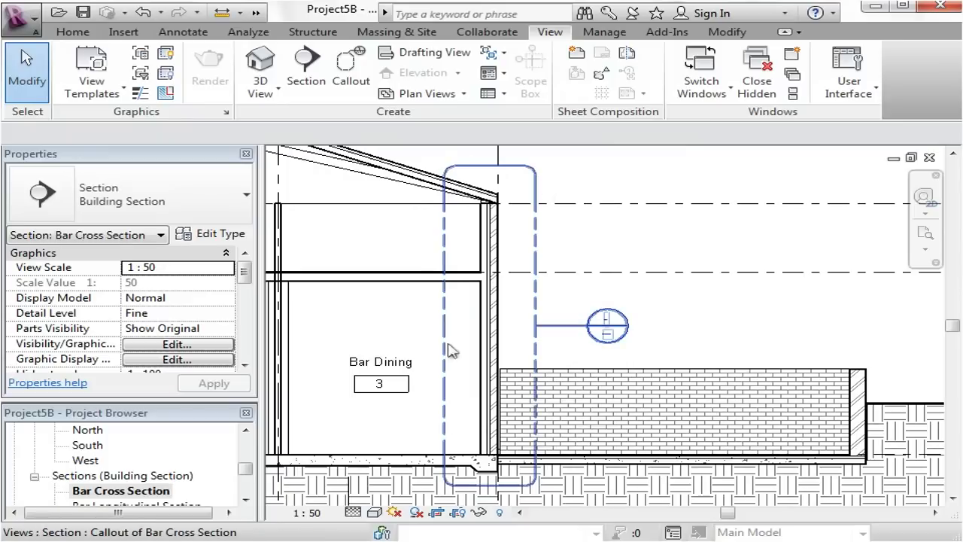
# Step: Adjust the callout boundary's top and left edges to trim its extent
pyautogui.click(537, 230)
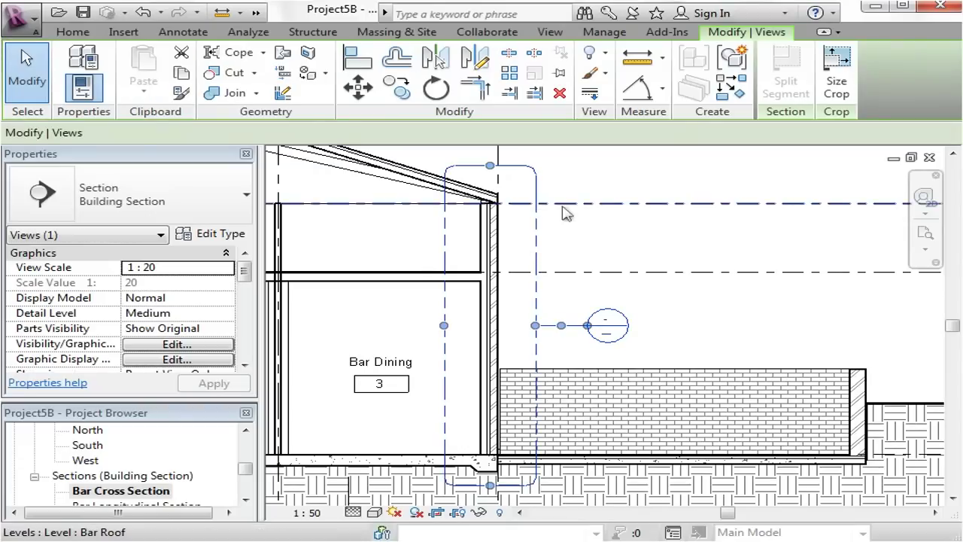
pyautogui.moveTo(490, 165)
pyautogui.mouseDown()
pyautogui.moveTo(490, 242)
pyautogui.moveTo(490, 170)
pyautogui.mouseUp()
pyautogui.moveTo(444, 333)
pyautogui.mouseDown()
pyautogui.moveTo(426, 323)
pyautogui.moveTo(450, 328)
pyautogui.mouseUp()
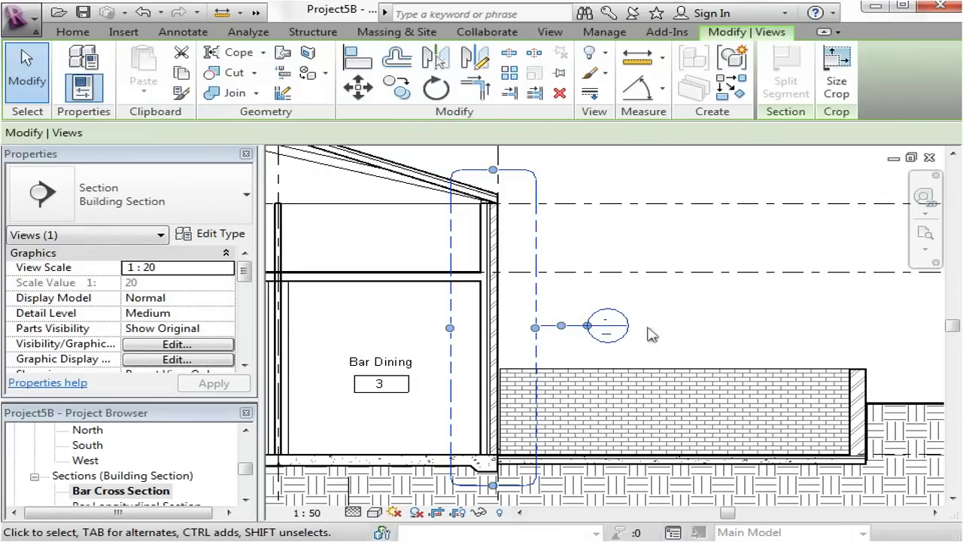
# Step: Bend the callout leader and move the callout head up above the roof
pyautogui.moveTo(562, 326); pyautogui.dragTo(562, 183)
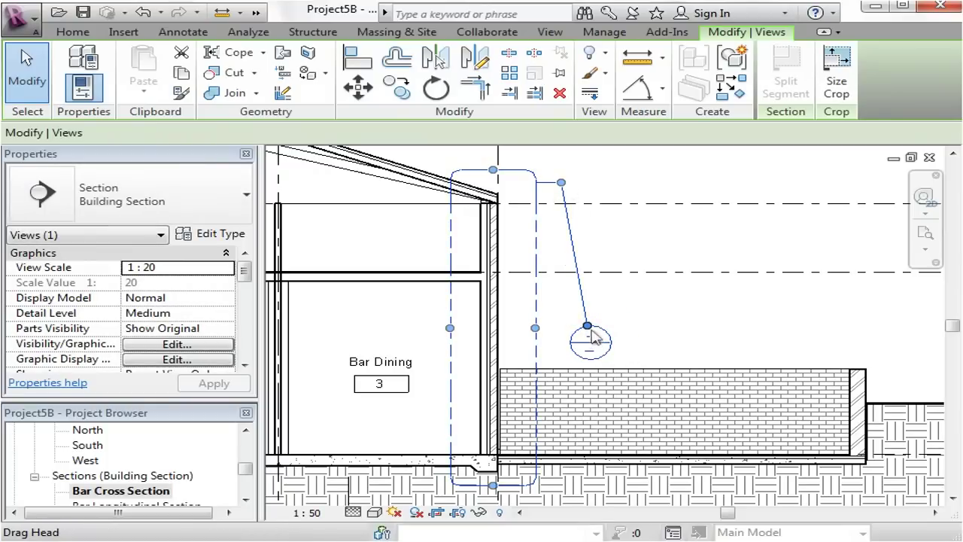
pyautogui.moveTo(591, 336); pyautogui.dragTo(631, 350)
pyautogui.moveTo(601, 193); pyautogui.dragTo(602, 167)
pyautogui.moveTo(625, 259)
pyautogui.mouseDown(button='middle')
pyautogui.moveTo(555, 389)
pyautogui.moveTo(637, 276)
pyautogui.moveTo(527, 286)
pyautogui.moveTo(576, 247)
pyautogui.mouseUp(button='middle')
pyautogui.scroll(2, 578, 250)
pyautogui.moveTo(651, 283)
pyautogui.mouseDown()
pyautogui.moveTo(608, 242)
pyautogui.moveTo(619, 262)
pyautogui.moveTo(649, 264)
pyautogui.moveTo(486, 281)
pyautogui.moveTo(494, 295)
pyautogui.moveTo(549, 274)
pyautogui.mouseUp()
pyautogui.click(613, 318)
pyautogui.scroll(-4, 606, 239)
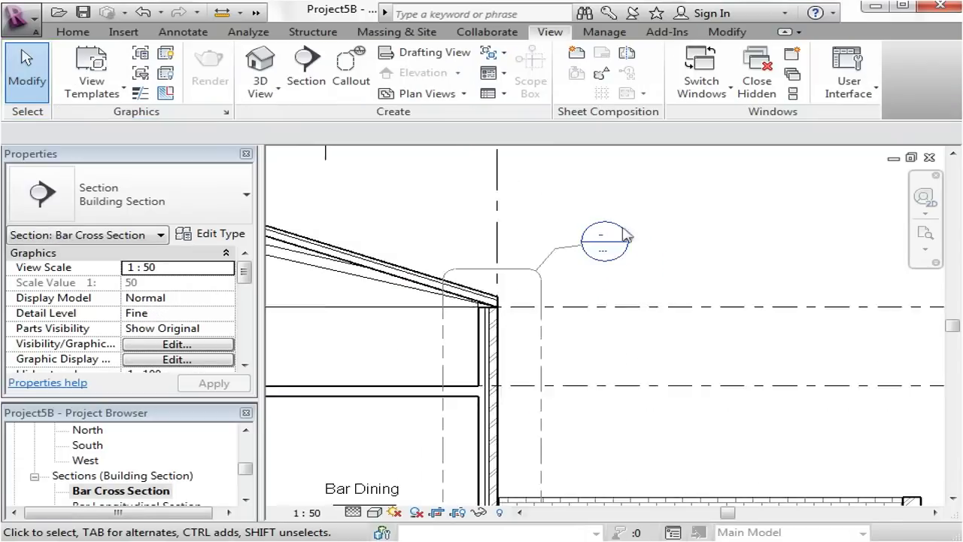
pyautogui.scroll(-2, 615, 298)
pyautogui.scroll(4, 568, 236)
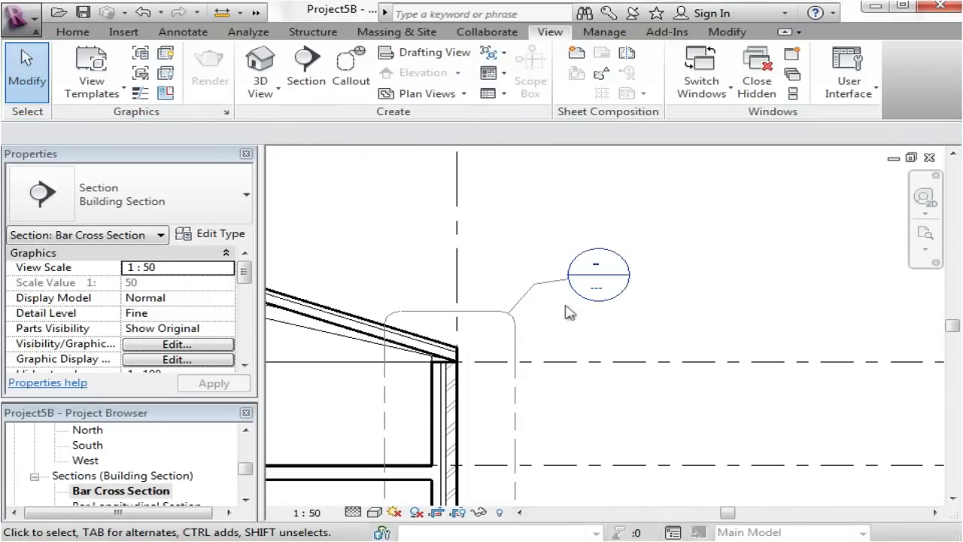
pyautogui.scroll(-3, 569, 320)
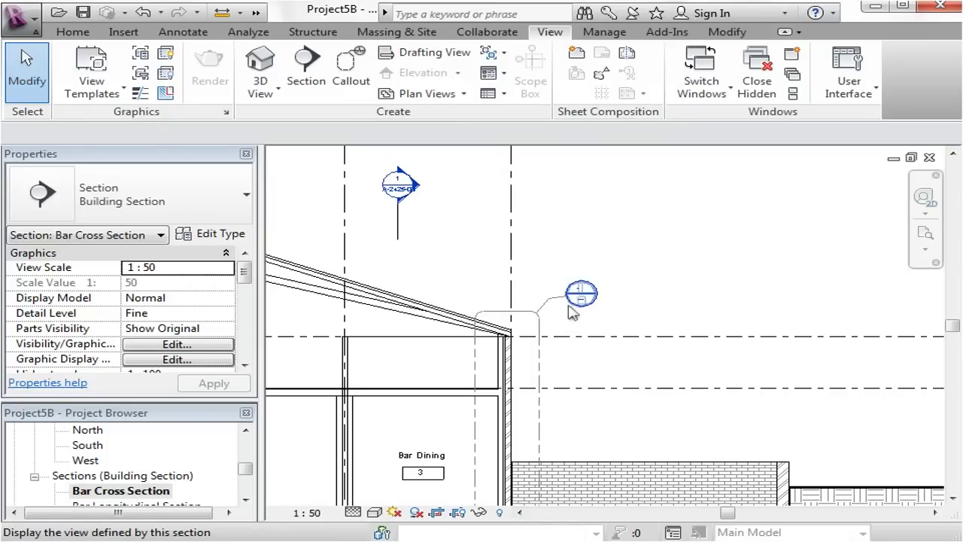
pyautogui.scroll(3, 570, 316)
pyautogui.scroll(3, 568, 318)
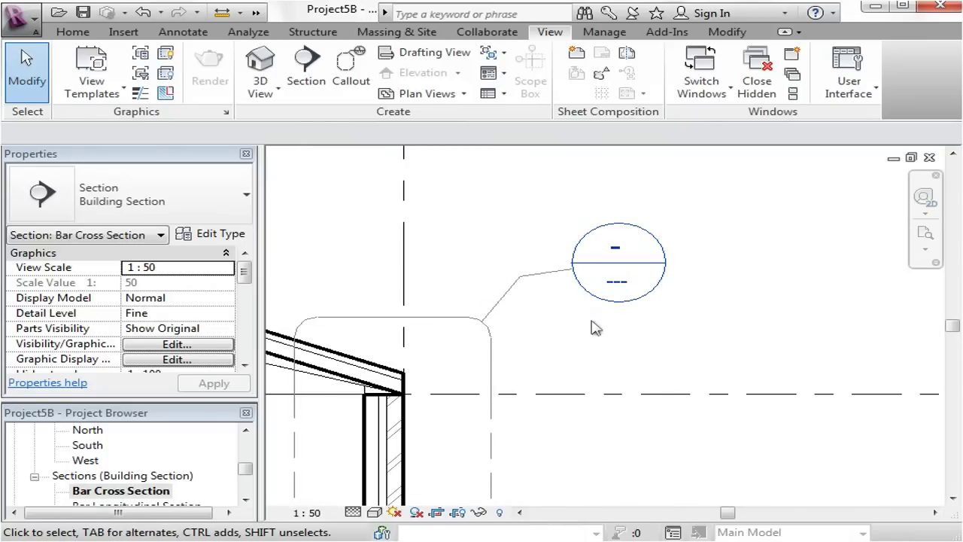
pyautogui.scroll(-1, 595, 327)
pyautogui.scroll(-3, 594, 328)
pyautogui.moveTo(530, 263); pyautogui.dragTo(589, 331, button='middle')
pyautogui.scroll(3, 572, 286)
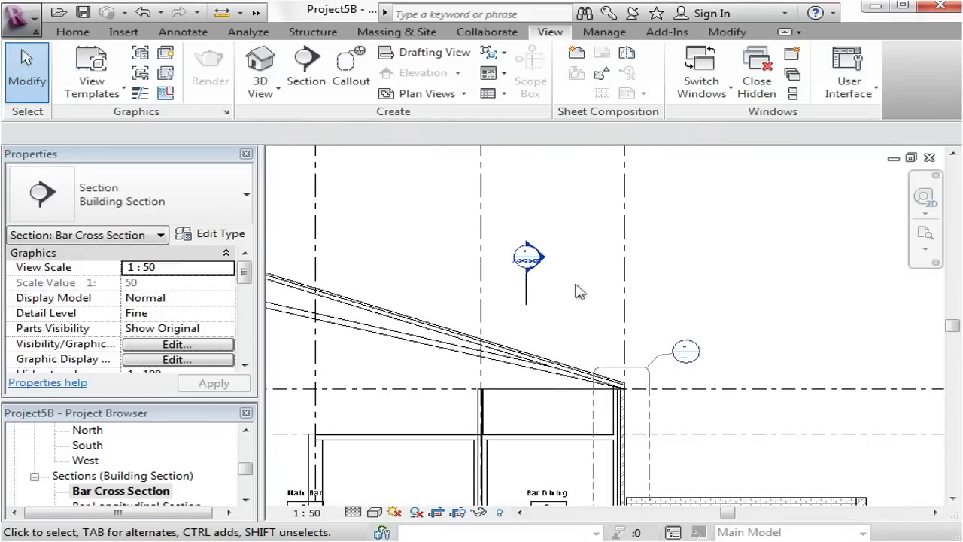
pyautogui.moveTo(572, 293); pyautogui.dragTo(655, 326, button='middle')
pyautogui.scroll(2, 516, 275)
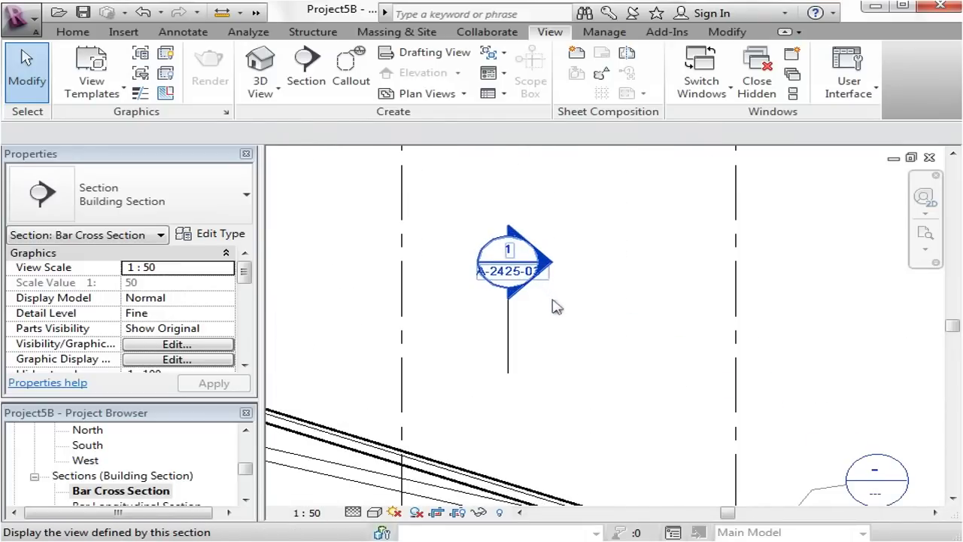
pyautogui.scroll(1, 526, 230)
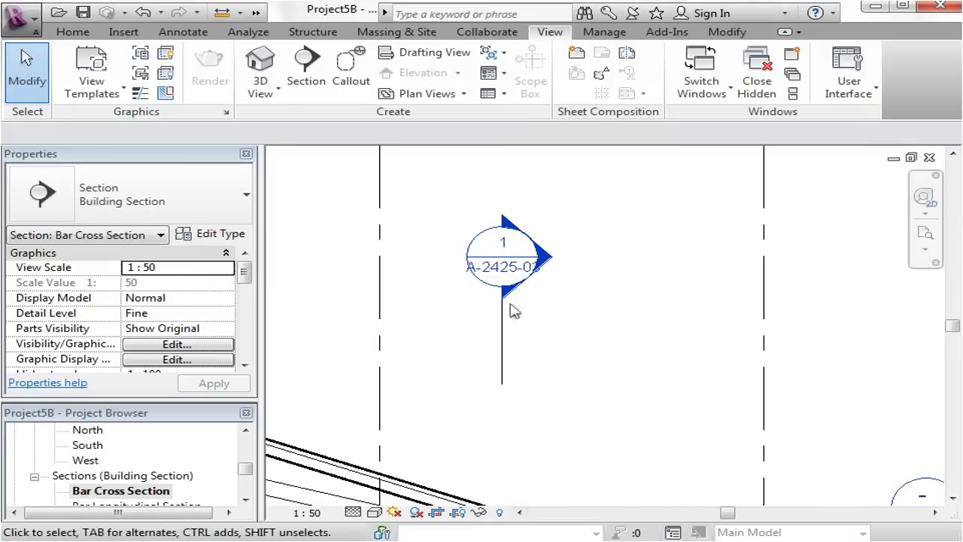
pyautogui.scroll(1, 509, 265)
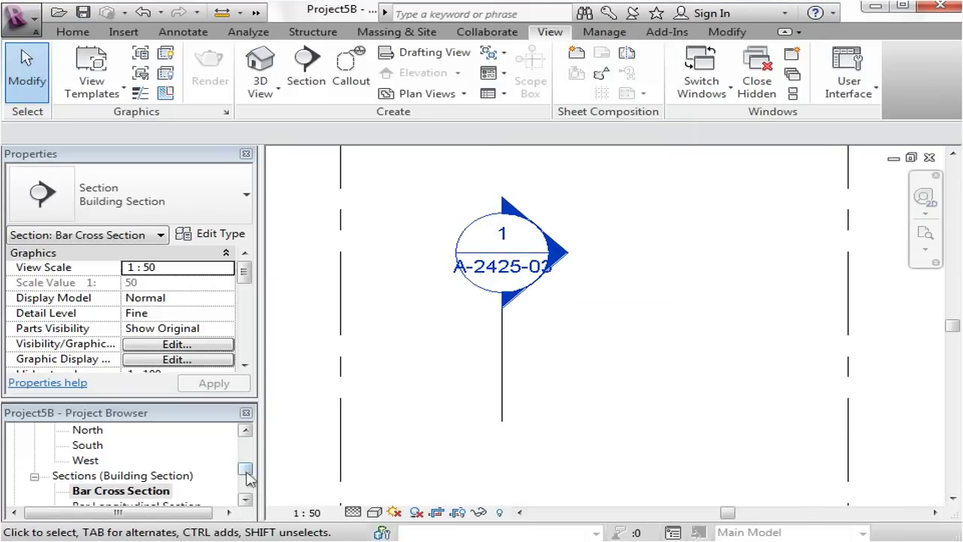
pyautogui.scroll(-3, 249, 485)
pyautogui.moveTo(248, 485); pyautogui.dragTo(249, 491)
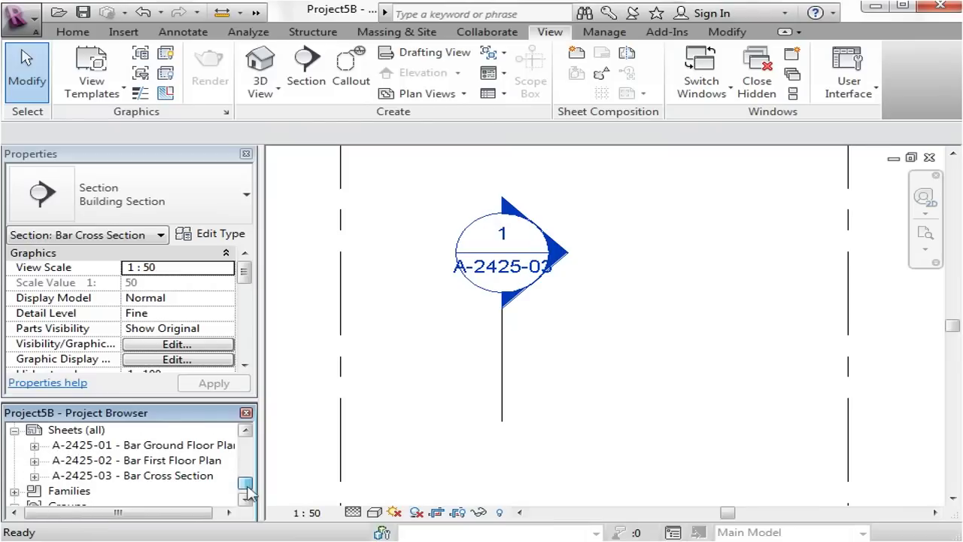
# Step: Open sheet A-2425-03 Bar Cross Section and frame the whole section
pyautogui.doubleClick(136, 477)
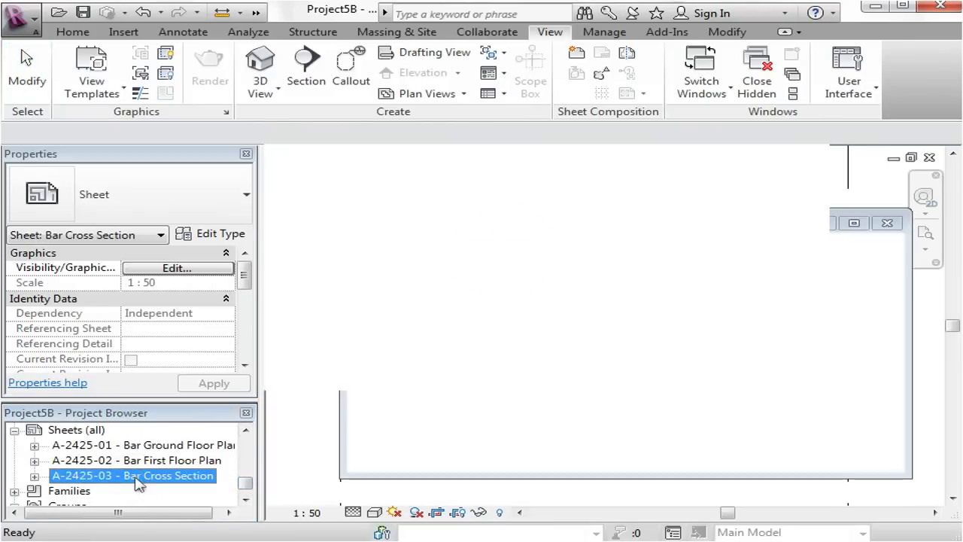
pyautogui.scroll(5, 409, 318)
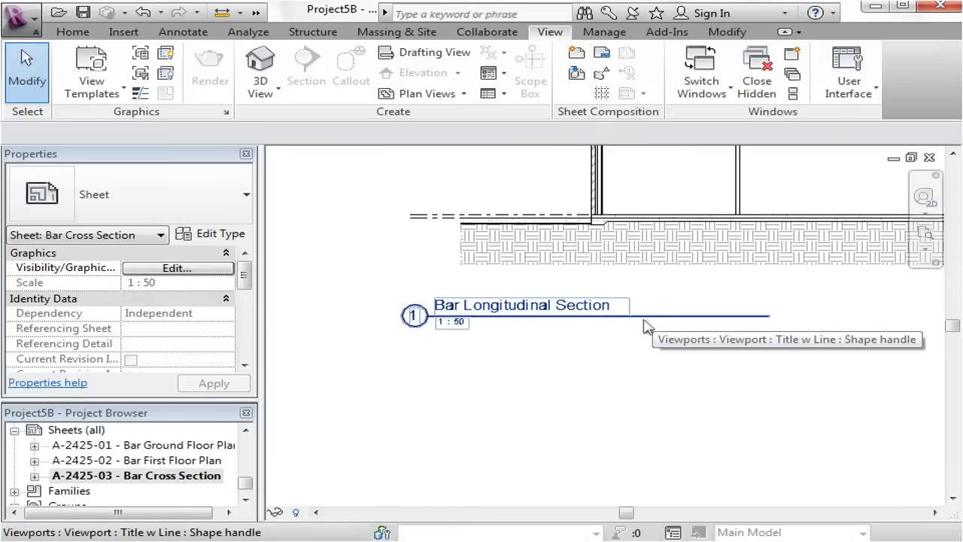
pyautogui.scroll(-3, 409, 318)
pyautogui.scroll(-2, 494, 383)
pyautogui.moveTo(523, 388); pyautogui.dragTo(537, 412, button='middle')
# Step: Renumber sheet A-2425-01 to 2425-01 by removing the A- prefix
pyautogui.click(94, 445)
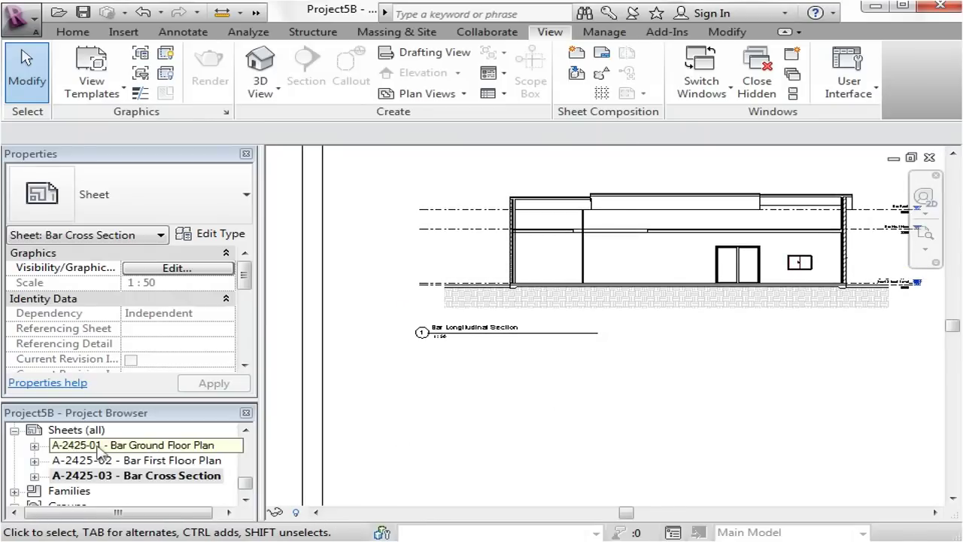
pyautogui.rightClick(92, 445)
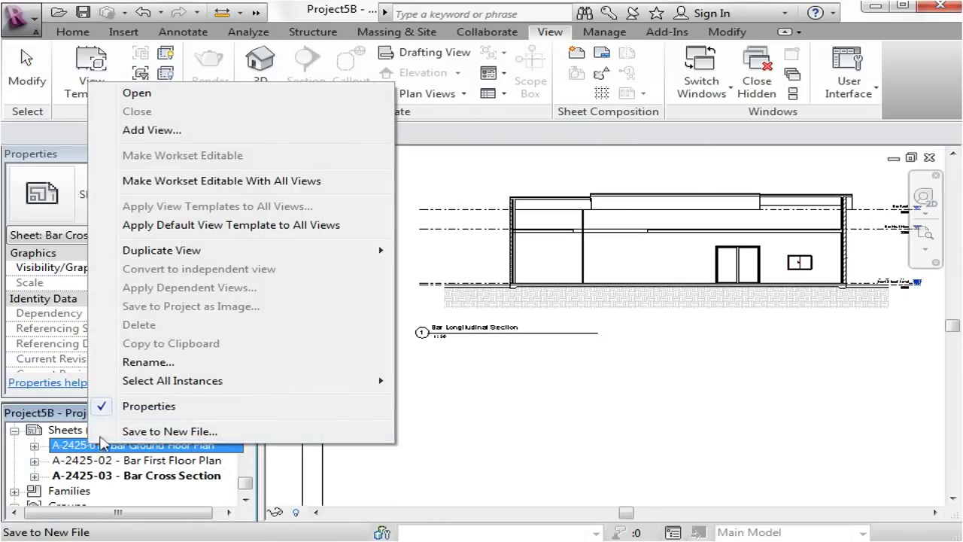
pyautogui.click(128, 363)
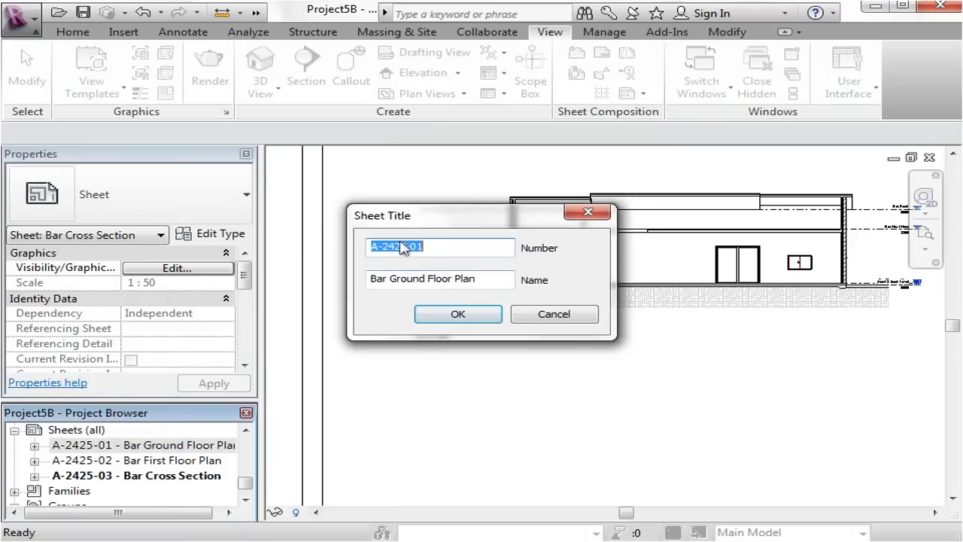
pyautogui.click(407, 248)
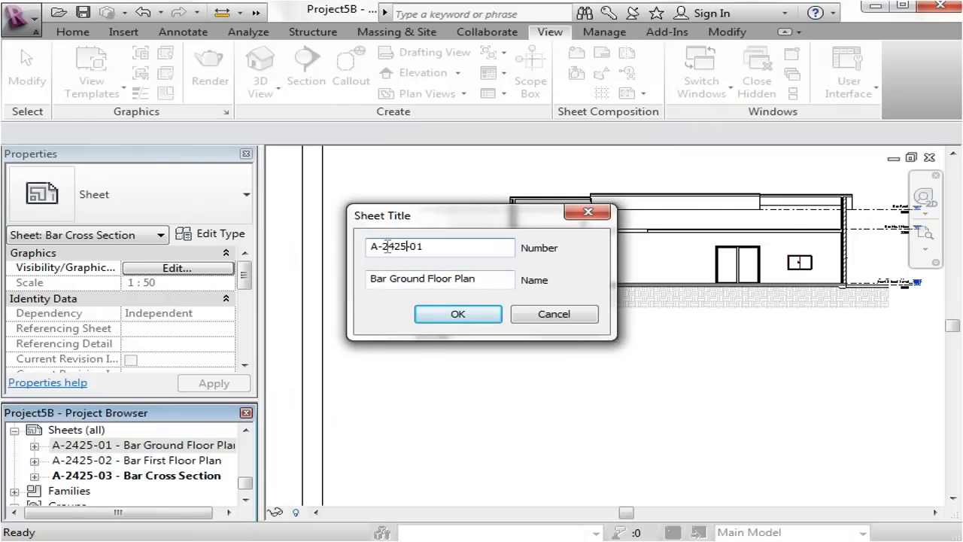
pyautogui.moveTo(385, 246); pyautogui.dragTo(311, 244)
pyautogui.press('BackSpace')
pyautogui.click(471, 313)
# Step: Renumber sheets A-2425-02 and A-2425-03 to 2425-02 and 2425-03
pyautogui.rightClick(75, 460)
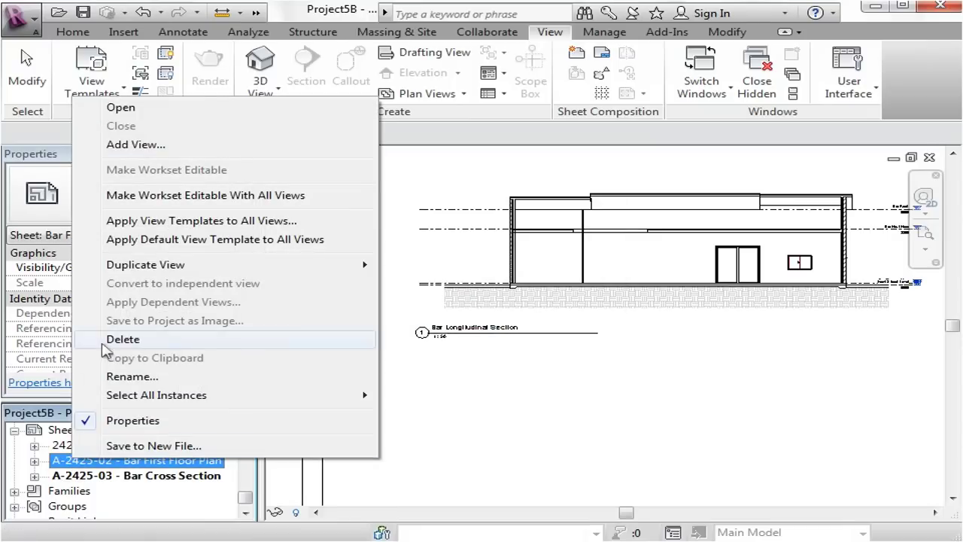
pyautogui.click(133, 376)
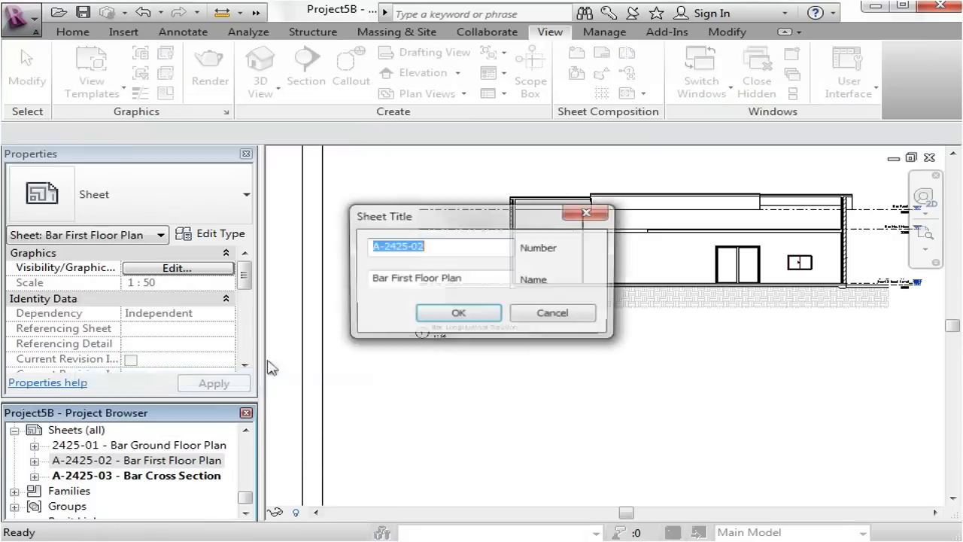
pyautogui.click(383, 247)
pyautogui.press('BackSpace')
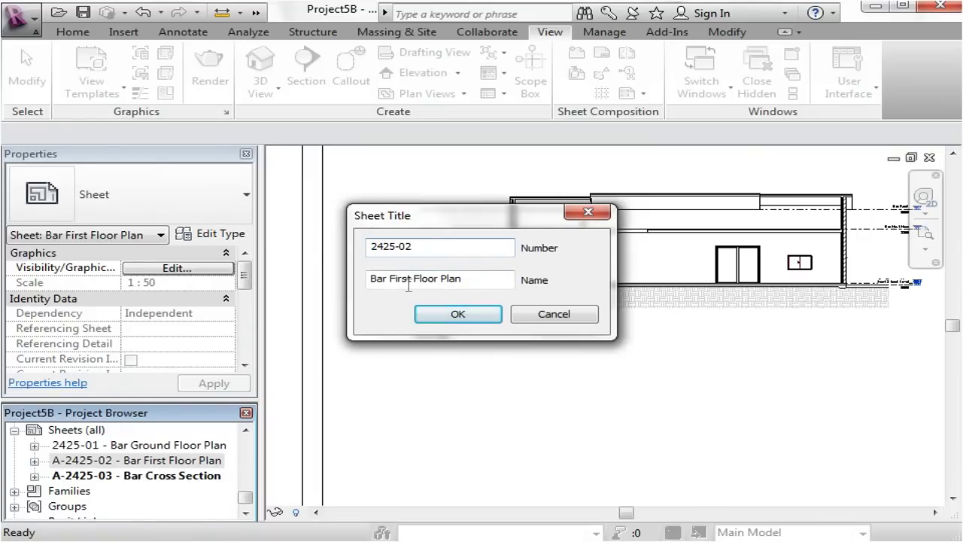
pyautogui.click(456, 316)
pyautogui.rightClick(84, 477)
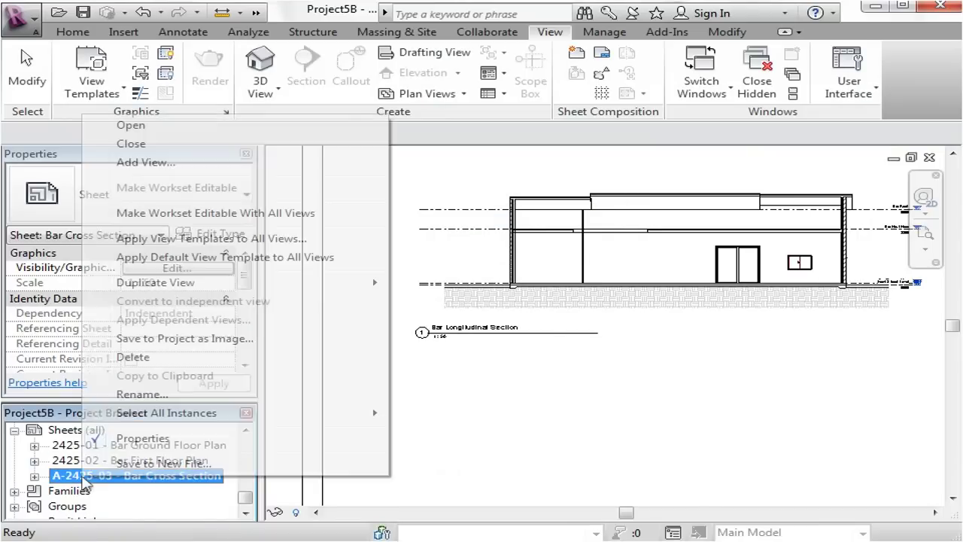
pyautogui.click(161, 393)
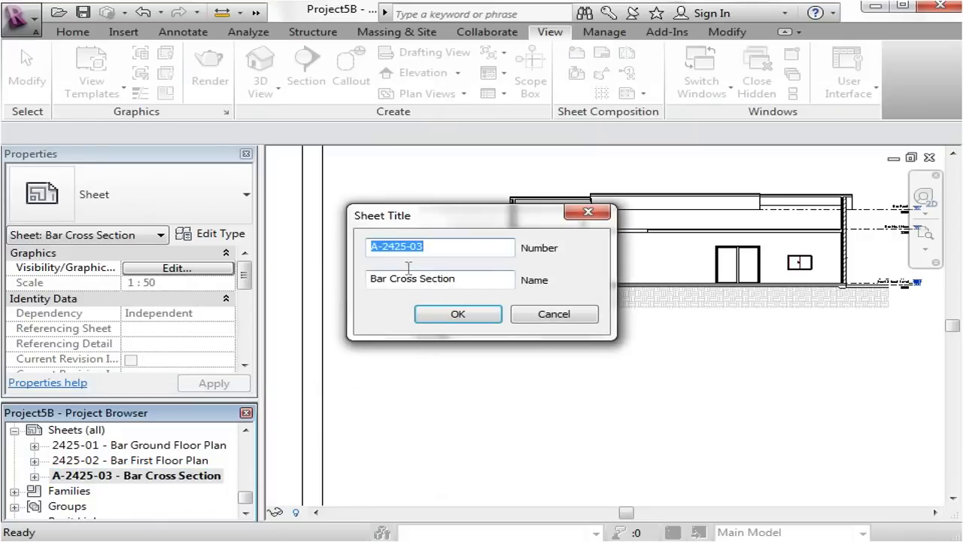
pyautogui.click(385, 246)
pyautogui.press('BackSpace')
pyautogui.press('BackSpace')
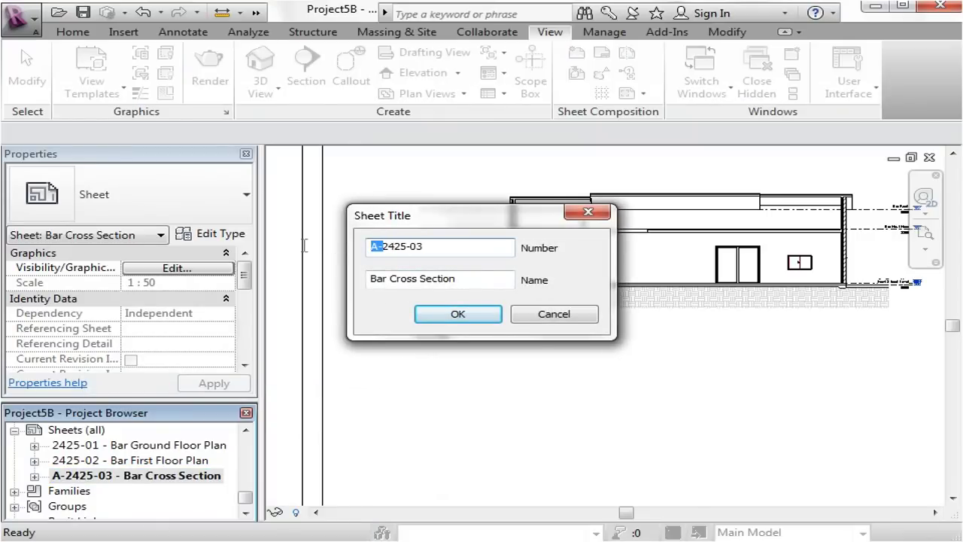
pyautogui.click(456, 314)
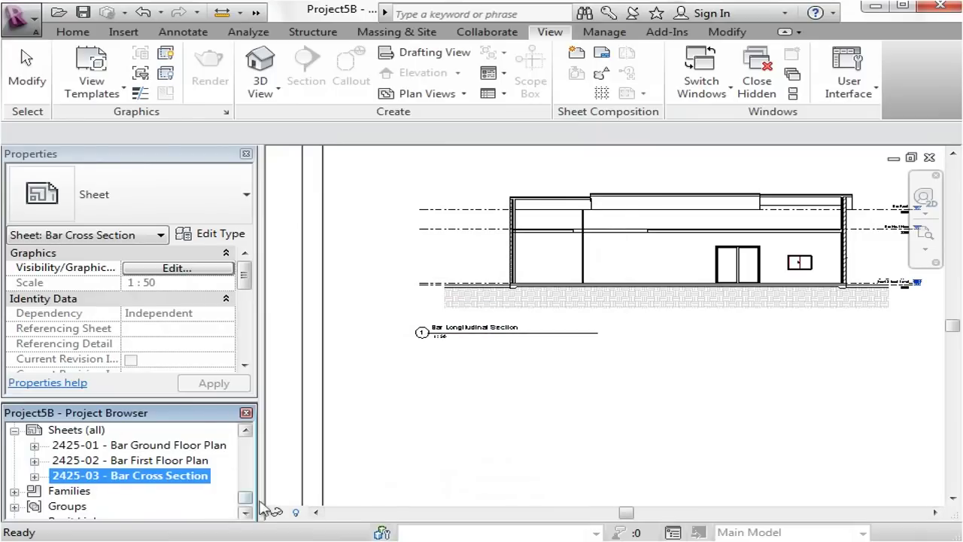
# Step: Open the Bar Cross Section view and zoom to the eave callout
pyautogui.moveTo(247, 498)
pyautogui.mouseDown()
pyautogui.moveTo(248, 457)
pyautogui.moveTo(246, 482)
pyautogui.mouseUp()
pyautogui.doubleClick(139, 463)
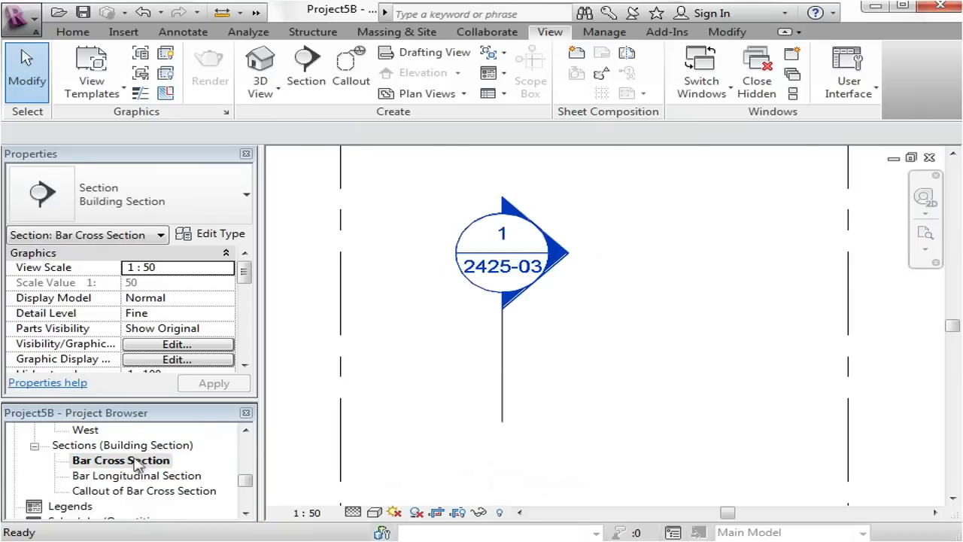
pyautogui.rightClick(506, 223)
pyautogui.press('Escape')
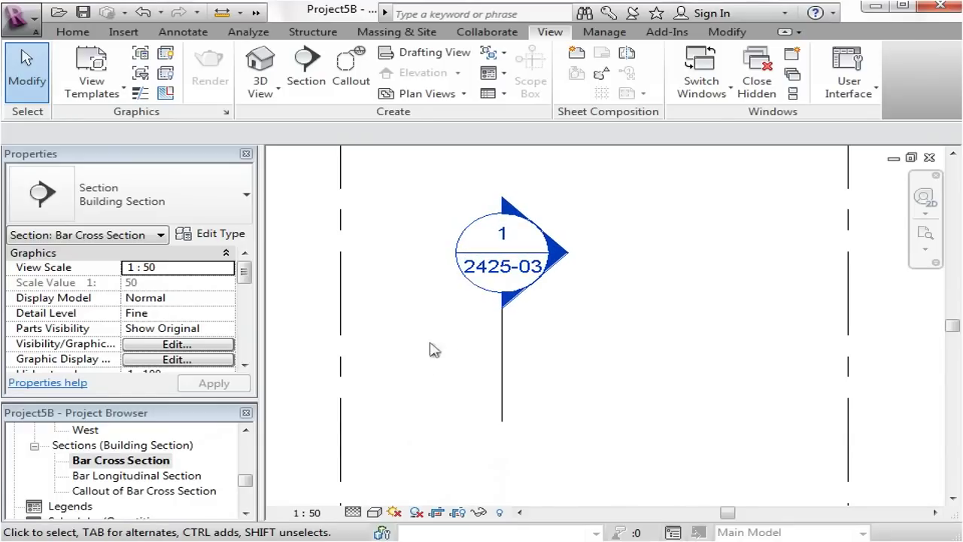
pyautogui.scroll(-2, 398, 339)
pyautogui.moveTo(563, 420); pyautogui.dragTo(439, 319, button='middle')
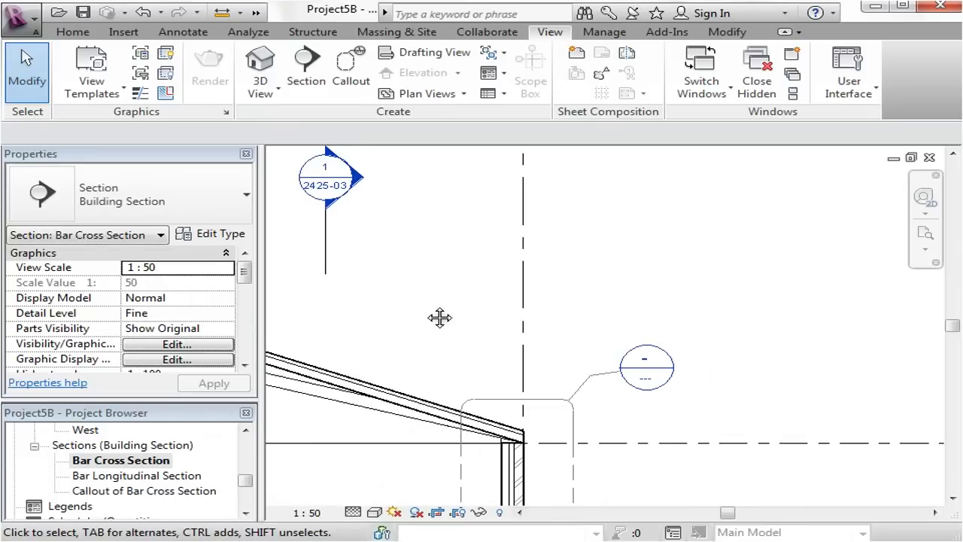
pyautogui.scroll(1, 726, 421)
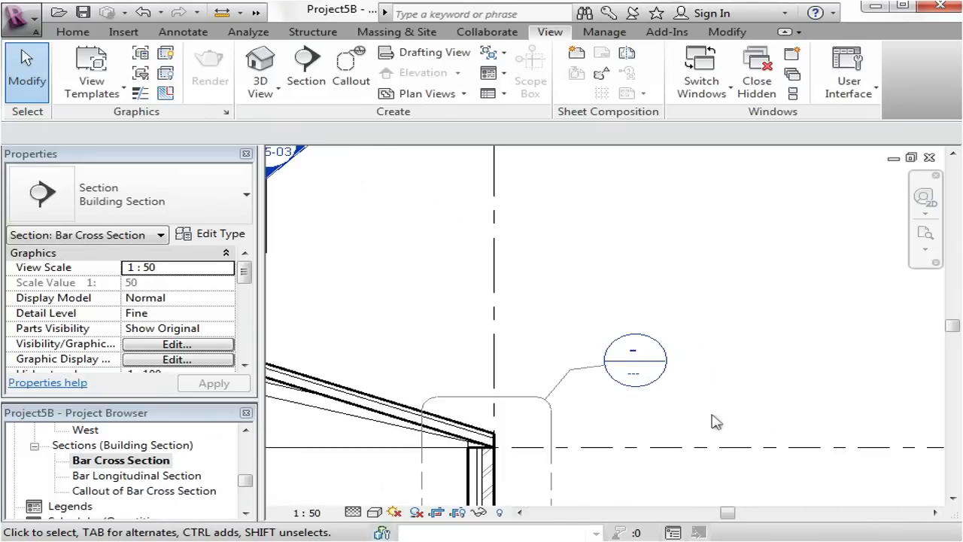
pyautogui.scroll(2, 692, 424)
pyautogui.moveTo(692, 424); pyautogui.dragTo(707, 319, button='middle')
pyautogui.scroll(-2, 677, 301)
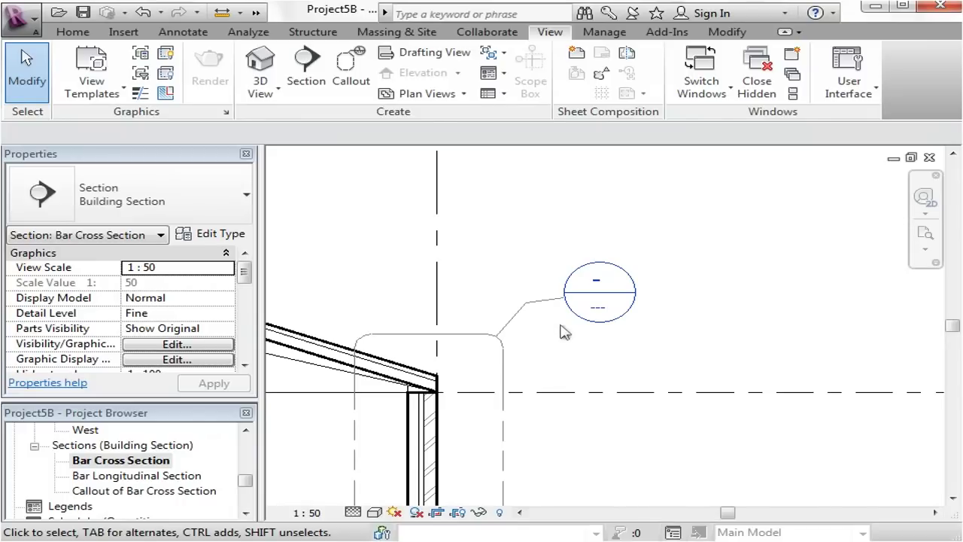
pyautogui.scroll(3, 564, 331)
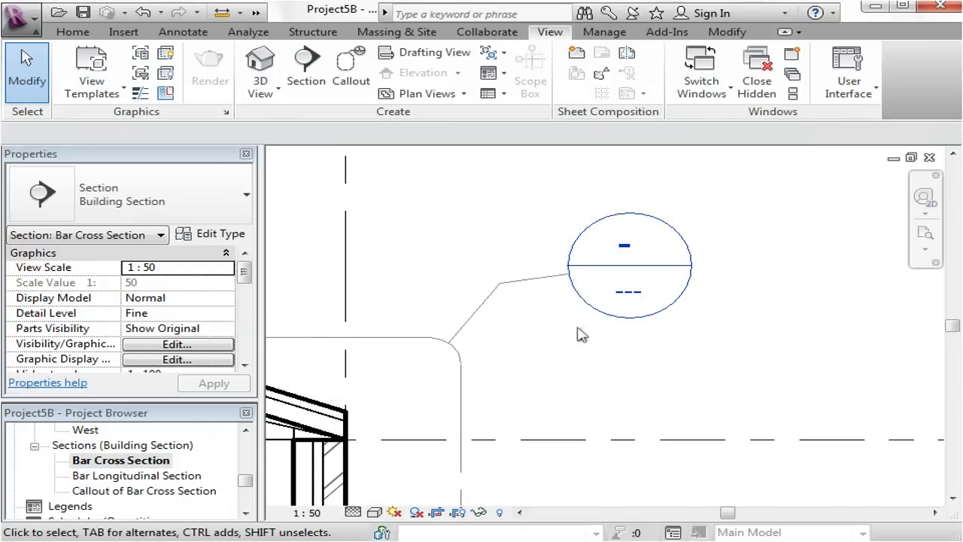
# Step: Shift the wall callout's head slightly left beside the roof eave
pyautogui.click(538, 286)
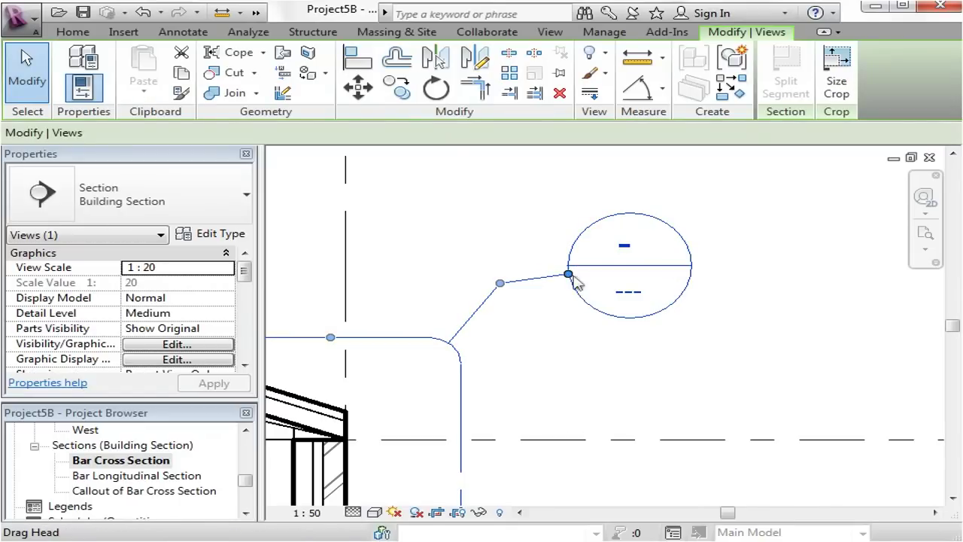
pyautogui.moveTo(569, 278); pyautogui.dragTo(524, 280)
pyautogui.click(524, 279)
pyautogui.scroll(-3, 524, 279)
pyautogui.scroll(2, 624, 286)
pyautogui.moveTo(623, 286); pyautogui.dragTo(612, 340, button='middle')
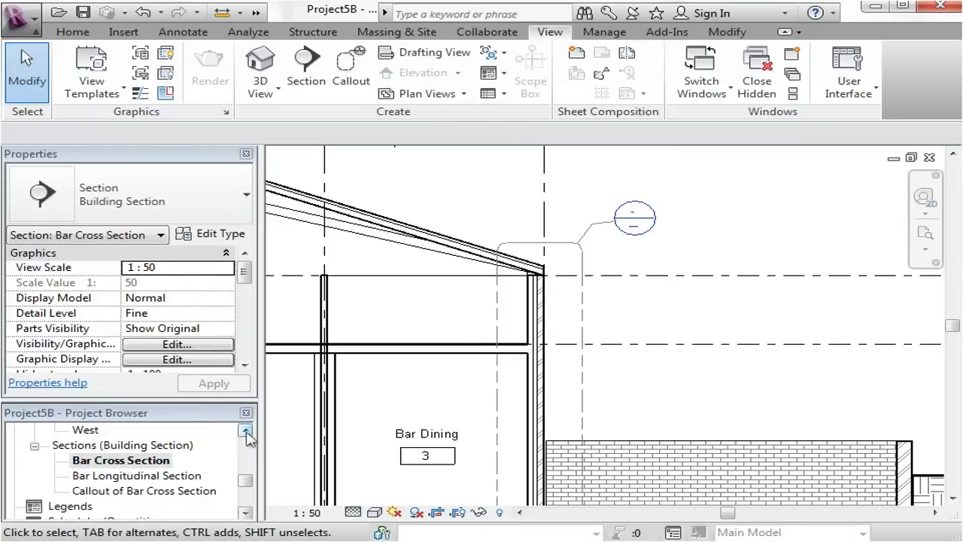
# Step: Open Callout of Bar Cross Section and centre the 1 : 20 wall detail on screen
pyautogui.click(246, 513)
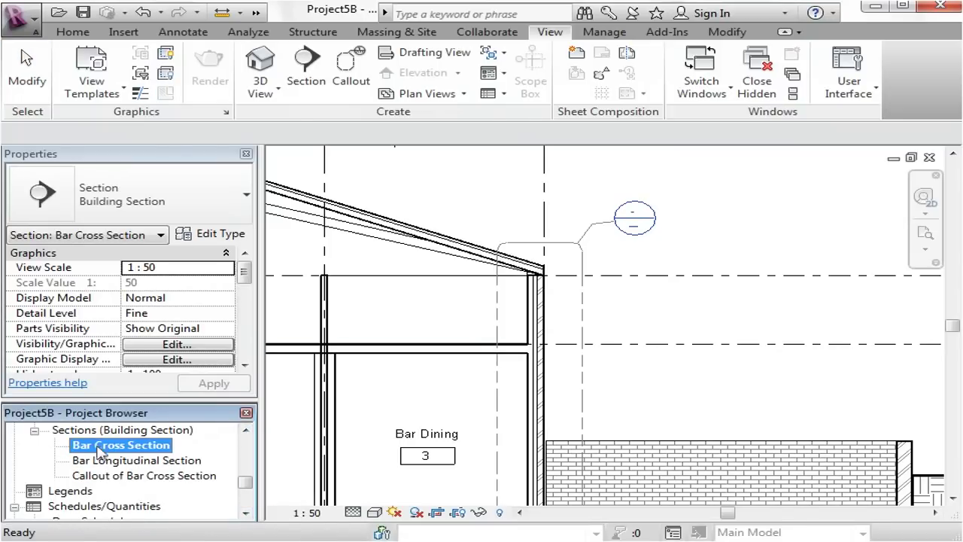
pyautogui.click(101, 475)
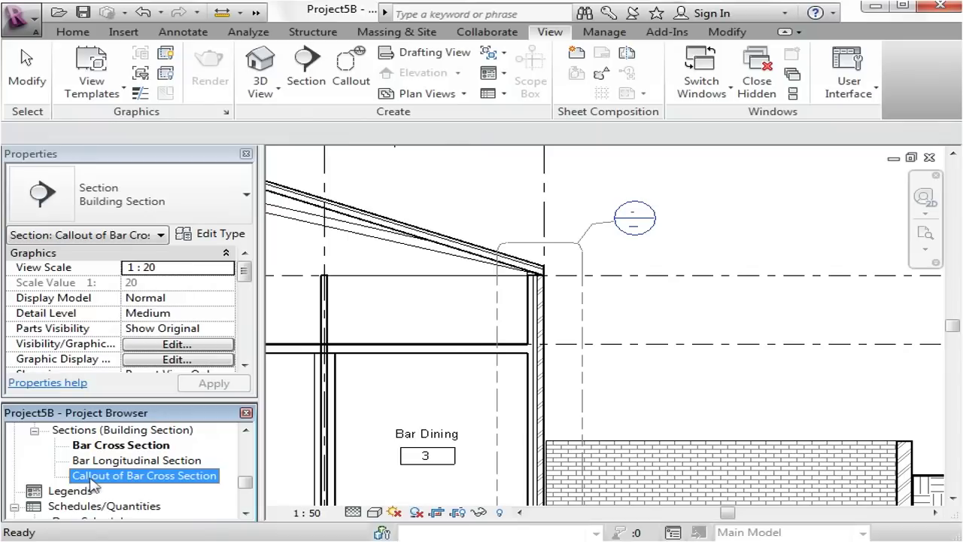
pyautogui.doubleClick(189, 475)
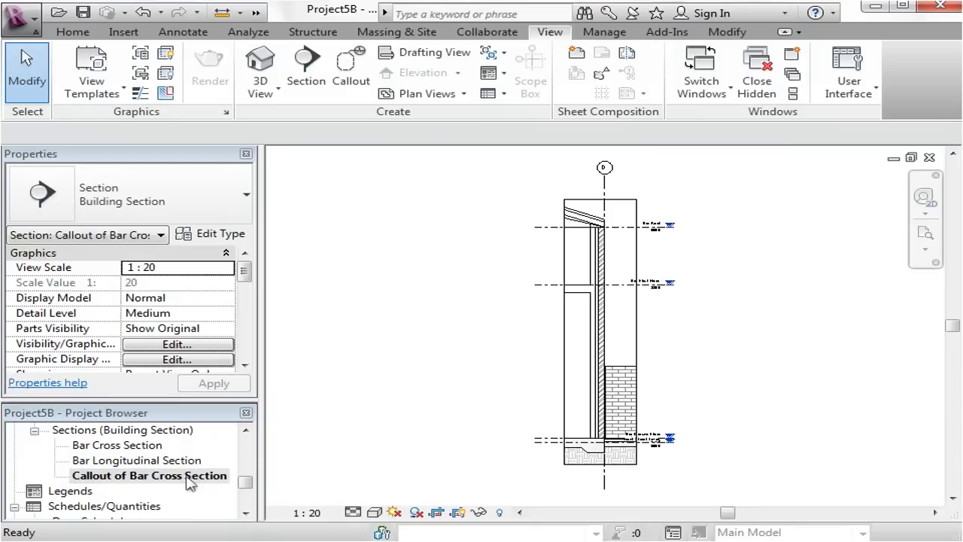
pyautogui.scroll(1, 736, 407)
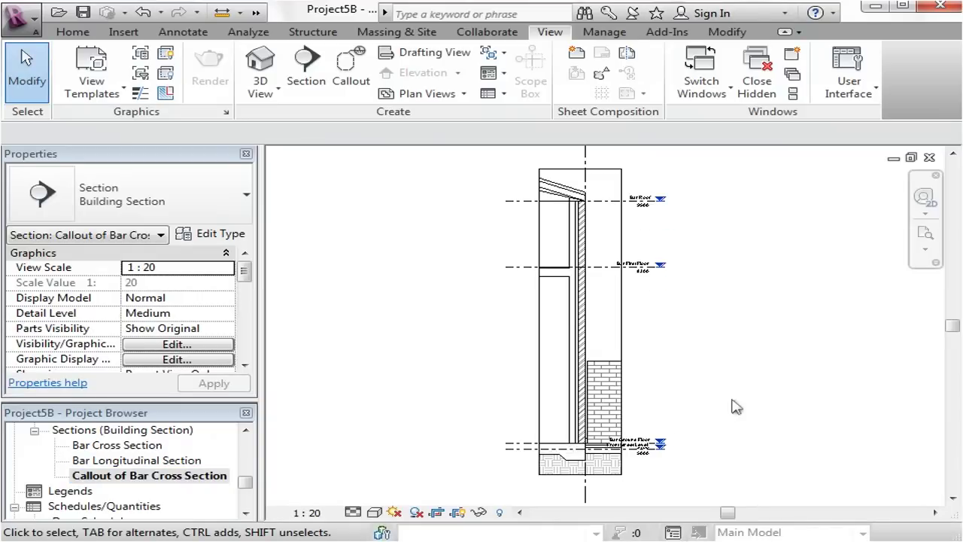
pyautogui.moveTo(727, 345)
pyautogui.mouseDown(button='middle')
pyautogui.moveTo(664, 325)
pyautogui.moveTo(647, 308)
pyautogui.mouseUp(button='middle')
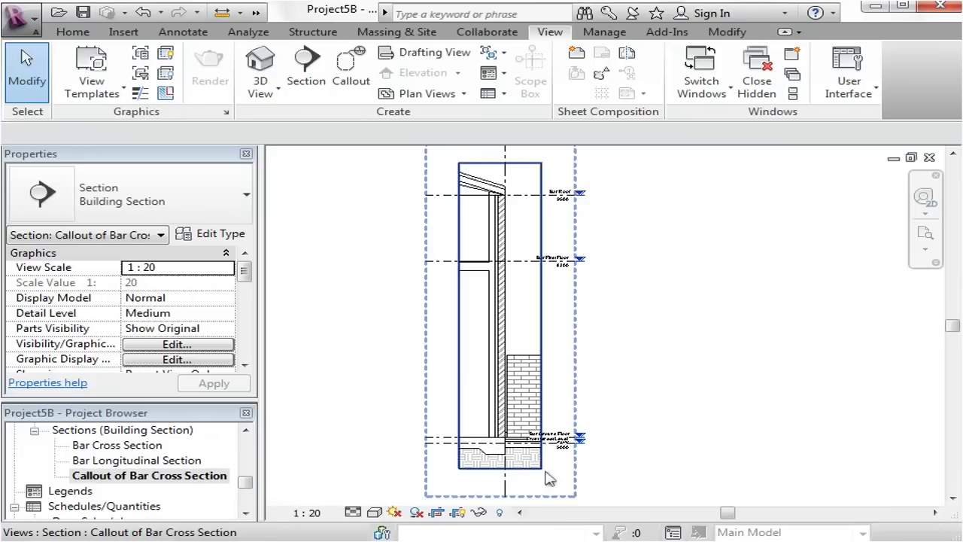
pyautogui.scroll(4, 474, 230)
pyautogui.scroll(-4, 489, 251)
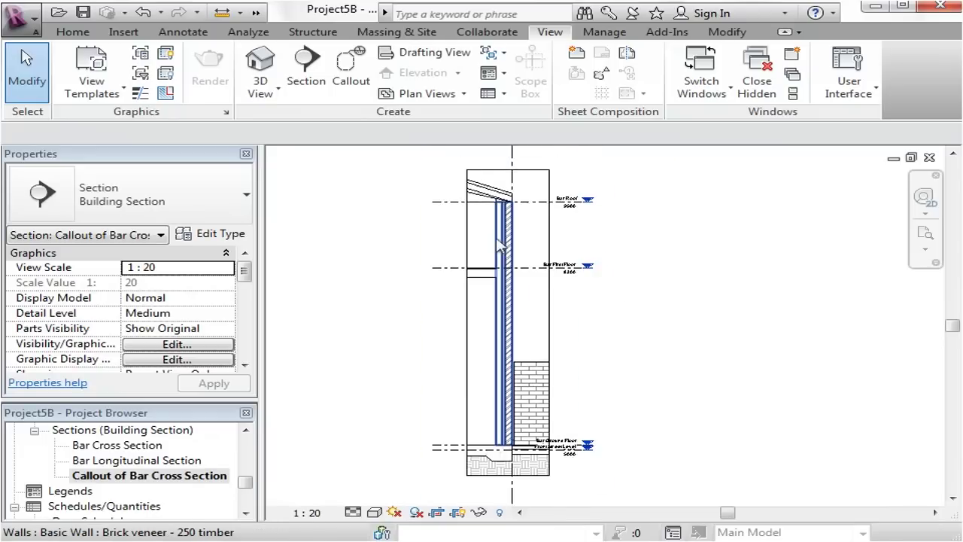
pyautogui.moveTo(503, 256); pyautogui.dragTo(505, 259, button='middle')
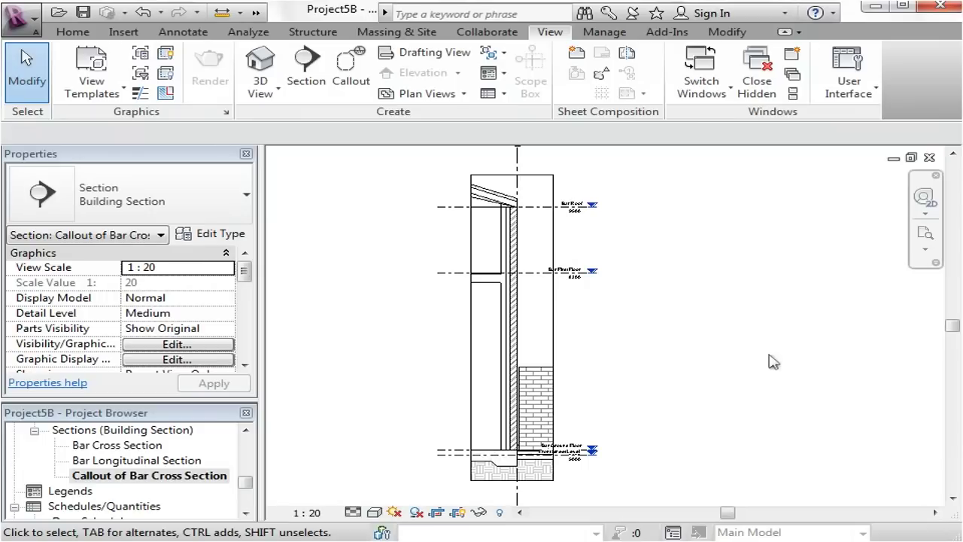
# Step: Rename the callout view to 'Typocal Wall Section'
pyautogui.rightClick(127, 482)
pyautogui.click(167, 397)
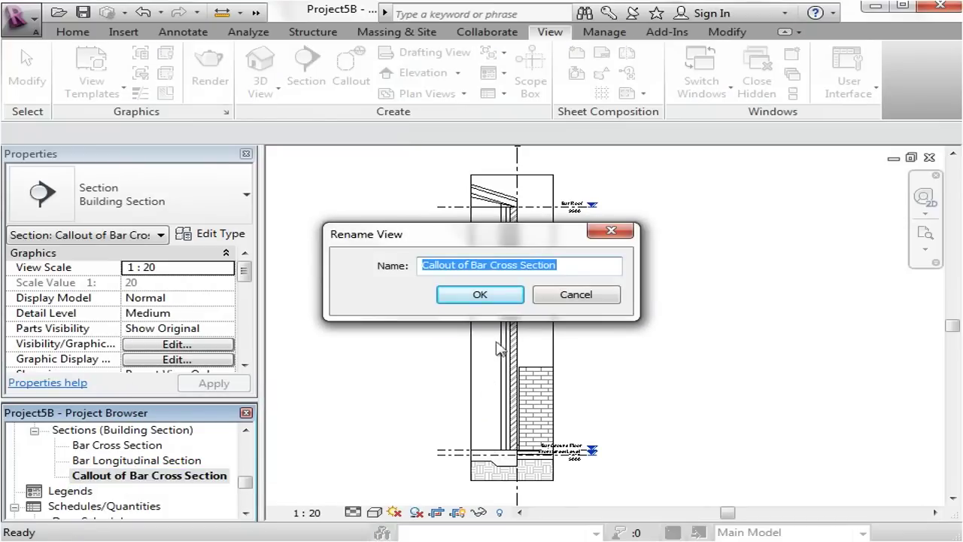
pyautogui.write('Wall')
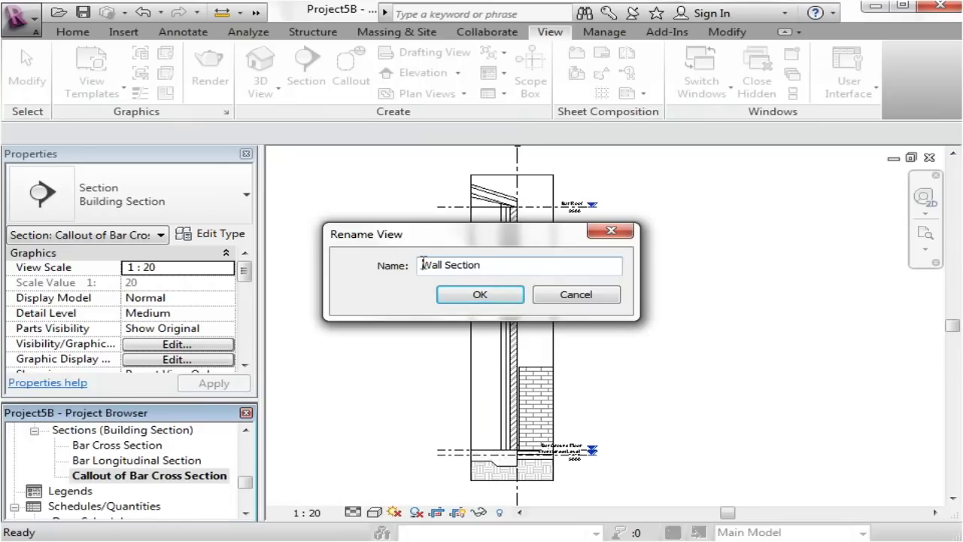
pyautogui.write('Typocal')
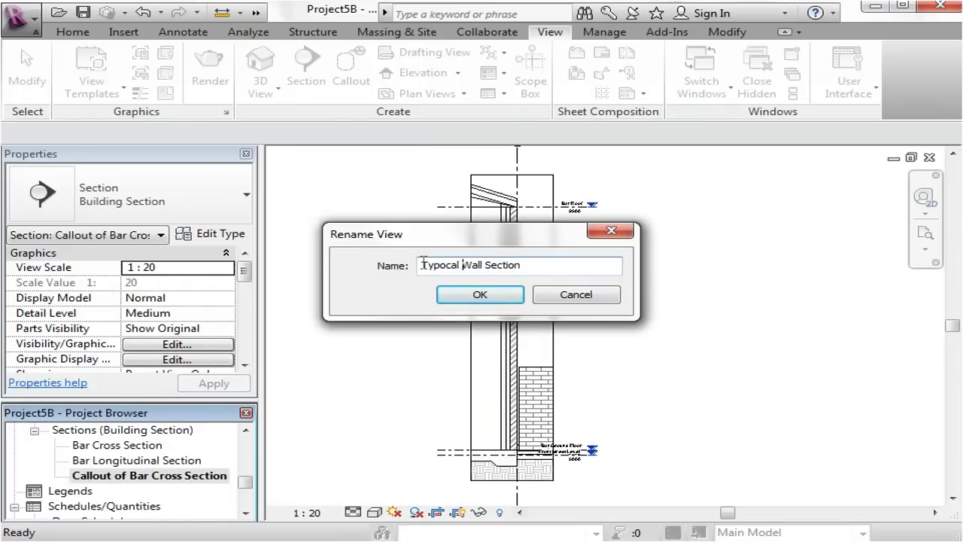
pyautogui.click(457, 299)
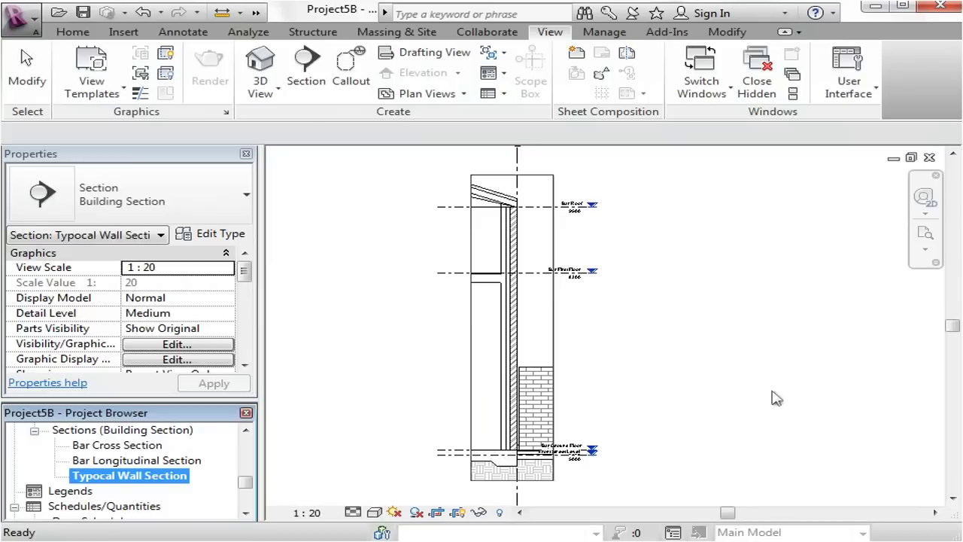
# Step: Correct the view name's typo so it reads 'Typical Wall Section'
pyautogui.rightClick(147, 475)
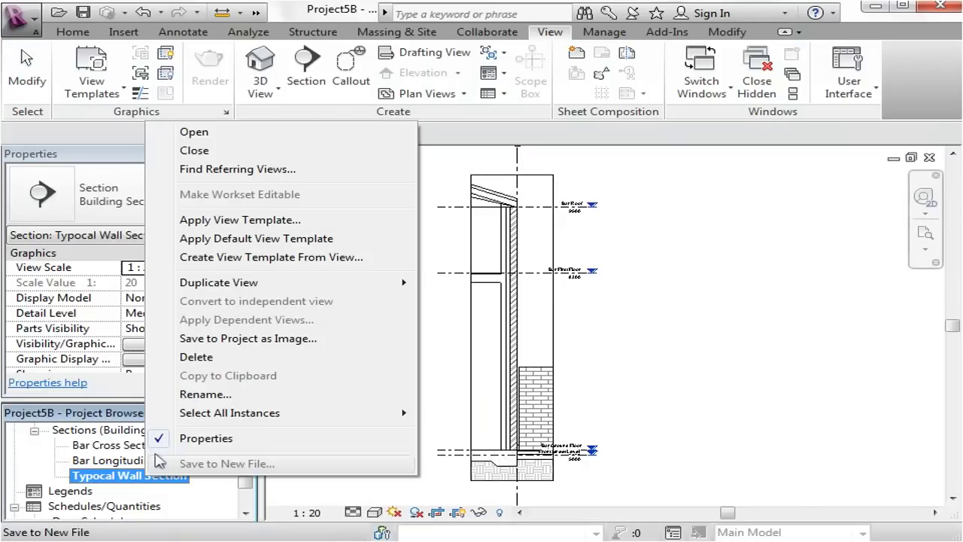
pyautogui.click(194, 395)
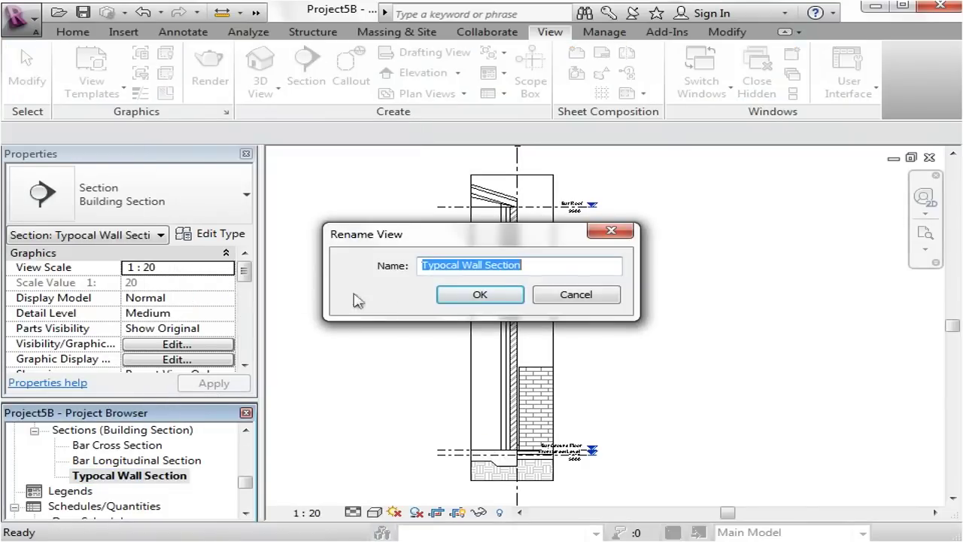
pyautogui.click(446, 265)
pyautogui.press('BackSpace')
pyautogui.write('i')
pyautogui.click(467, 293)
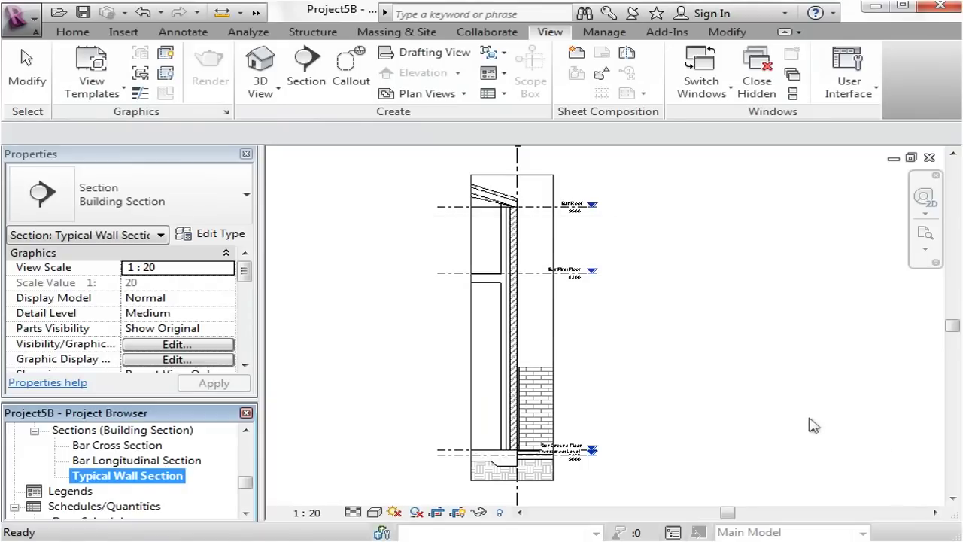
# Step: Frame the full wall from roof to slab and show the scale list for the 1 : 20 view
pyautogui.click(811, 423)
pyautogui.scroll(-1, 436, 338)
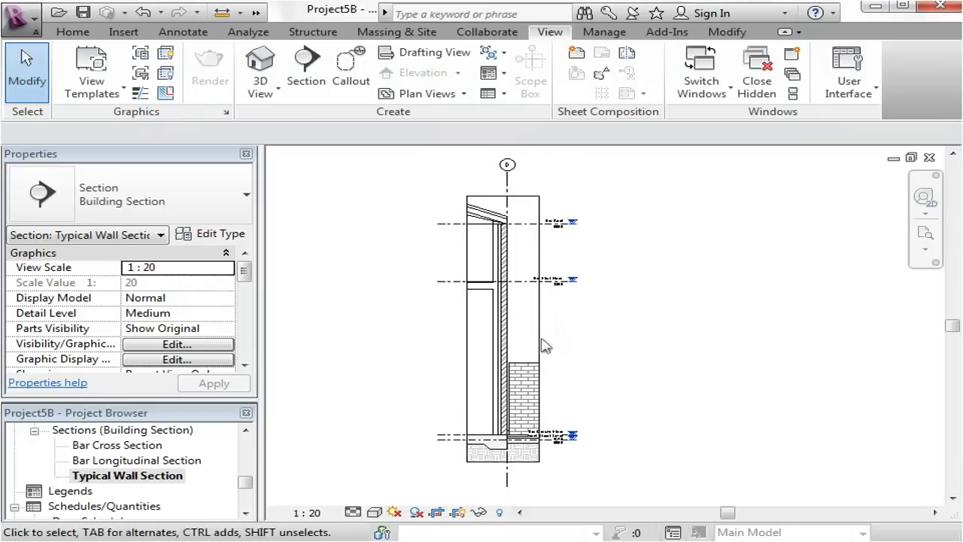
pyautogui.scroll(1, 572, 344)
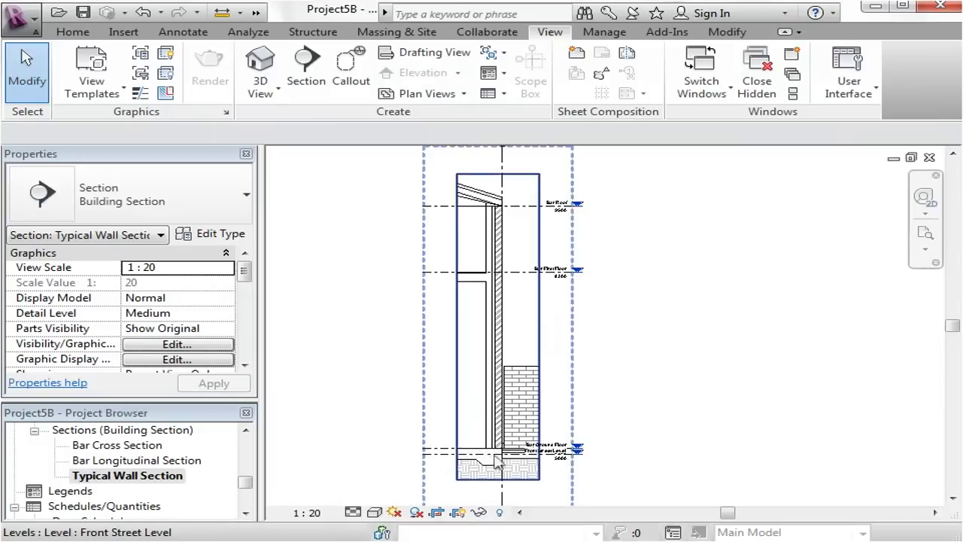
pyautogui.moveTo(666, 383); pyautogui.dragTo(679, 386, button='middle')
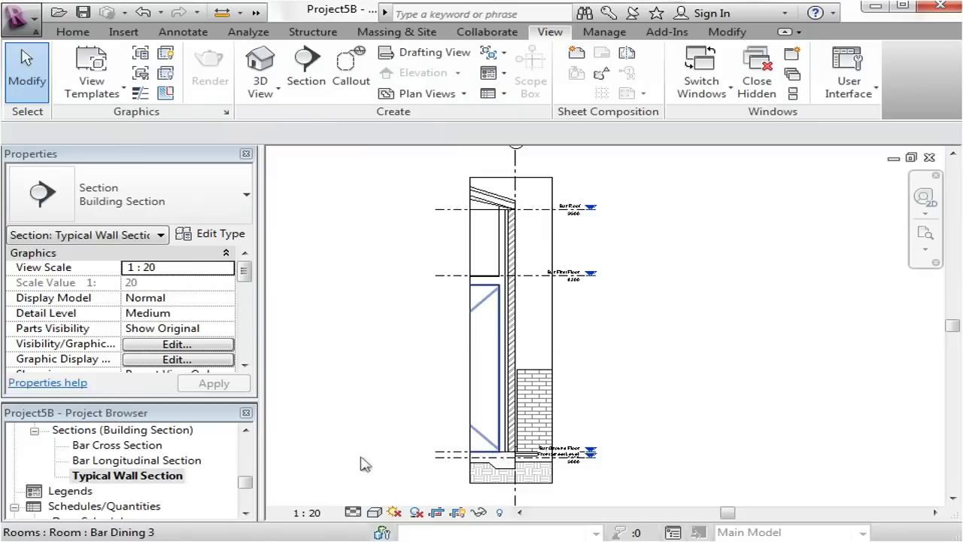
pyautogui.click(308, 512)
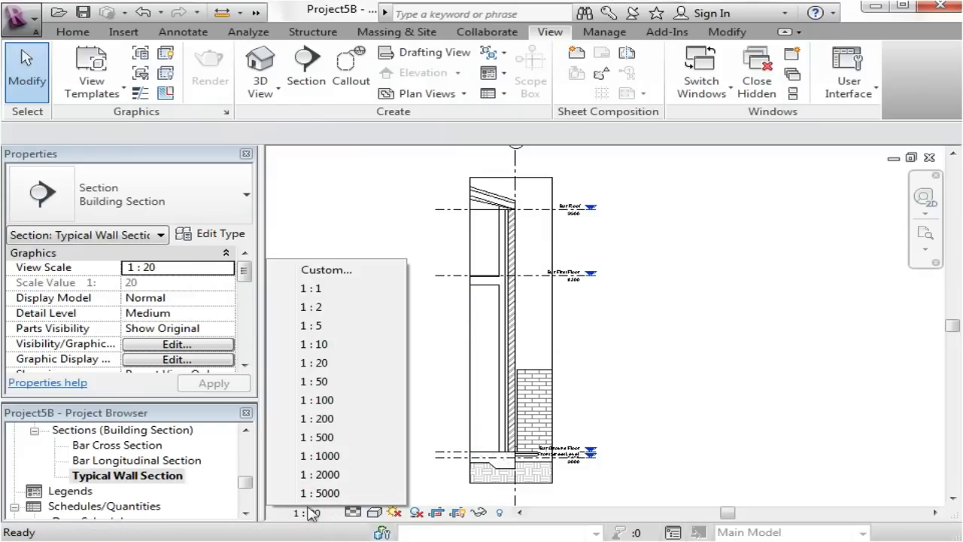
pyautogui.click(327, 344)
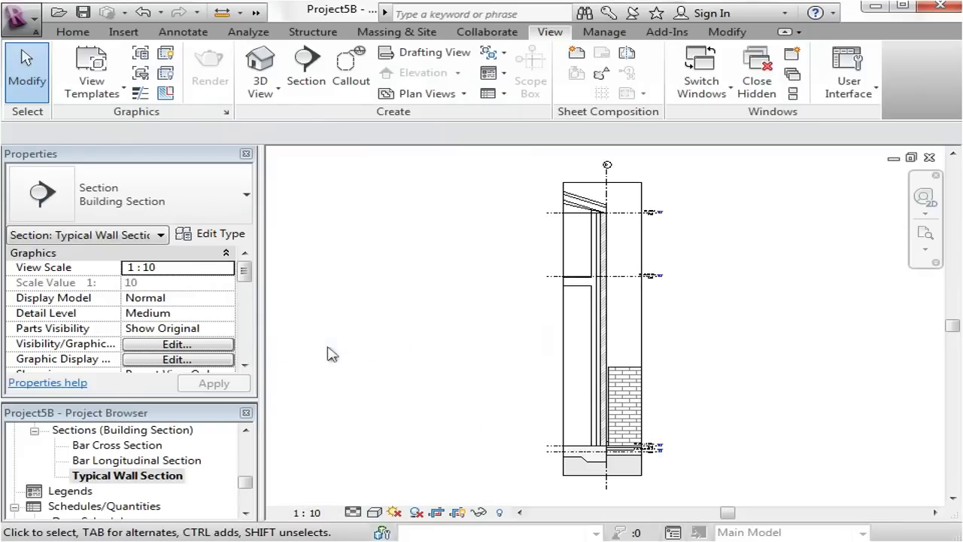
pyautogui.scroll(5, 681, 207)
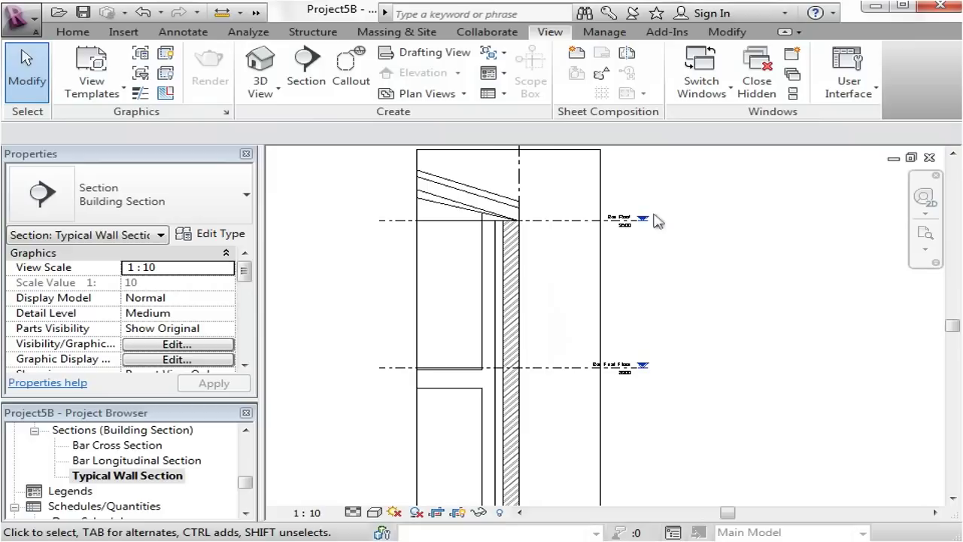
pyautogui.moveTo(591, 264); pyautogui.dragTo(584, 325, button='middle')
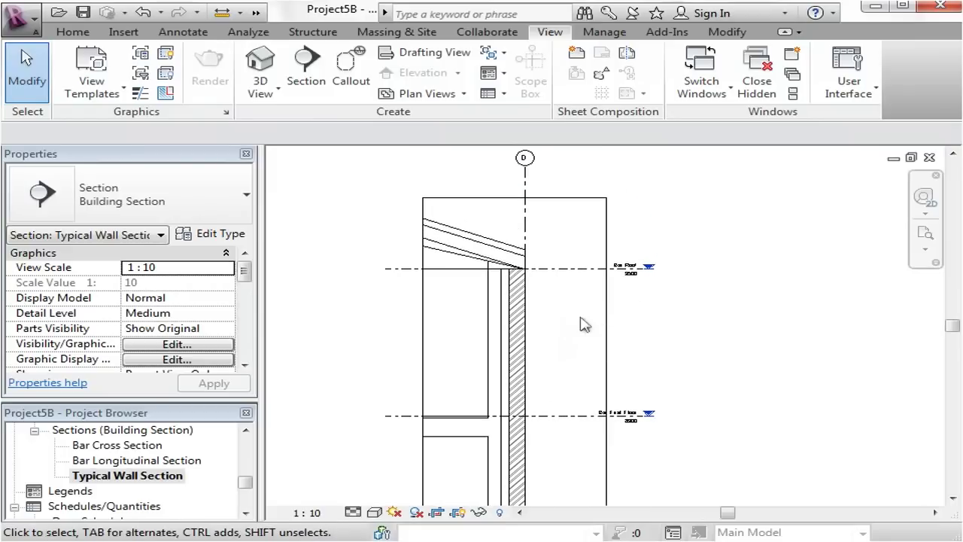
pyautogui.scroll(-2, 612, 295)
pyautogui.moveTo(662, 353); pyautogui.dragTo(612, 339, button='middle')
pyautogui.scroll(4, 492, 422)
pyautogui.moveTo(699, 381); pyautogui.dragTo(688, 431, button='middle')
pyautogui.scroll(-2, 692, 380)
pyautogui.keyDown('shift'); pyautogui.hscroll(1, 690, 448); pyautogui.keyUp('shift')
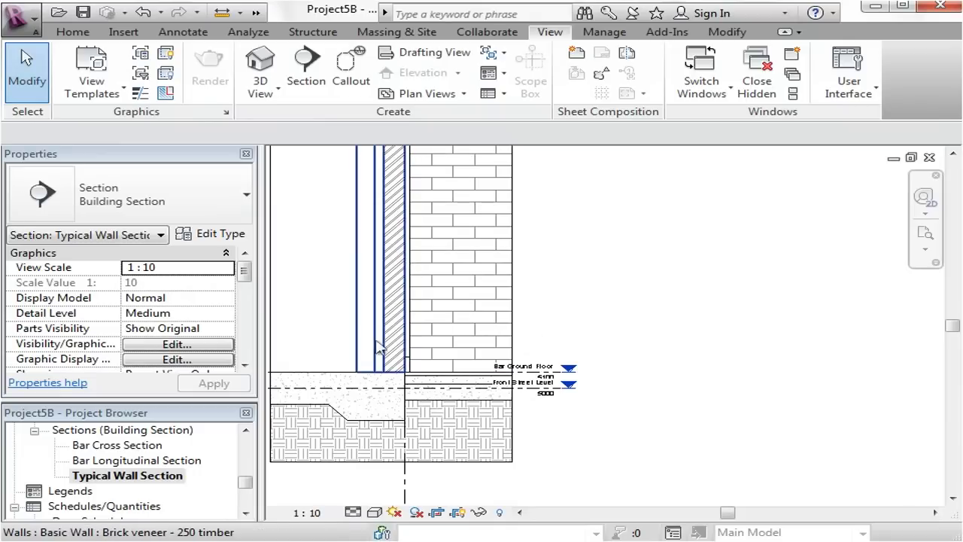
pyautogui.scroll(-2, 692, 404)
pyautogui.moveTo(707, 398); pyautogui.dragTo(718, 418, button='middle')
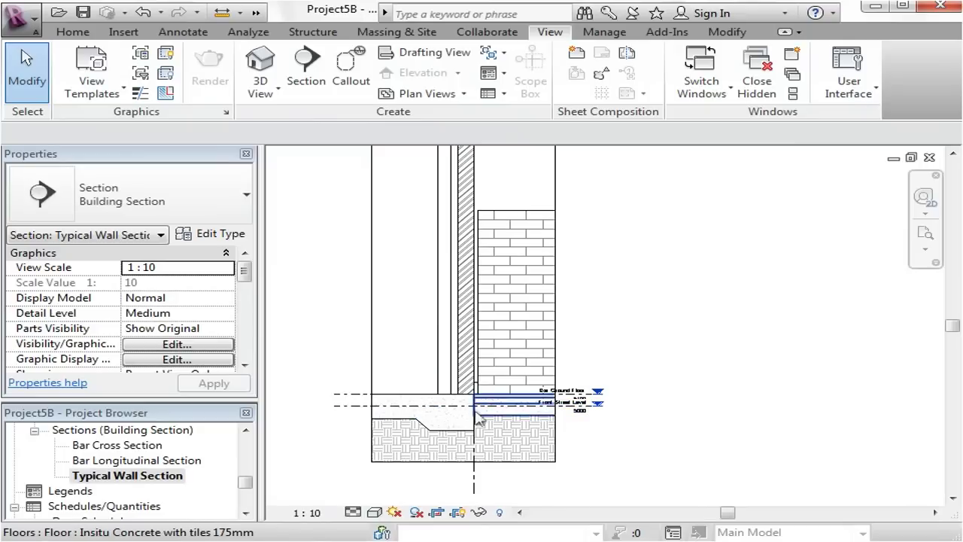
pyautogui.scroll(-1, 643, 370)
pyautogui.moveTo(649, 368); pyautogui.dragTo(670, 441, button='middle')
pyautogui.moveTo(647, 155); pyautogui.dragTo(626, 400, button='middle')
pyautogui.scroll(3, 489, 370)
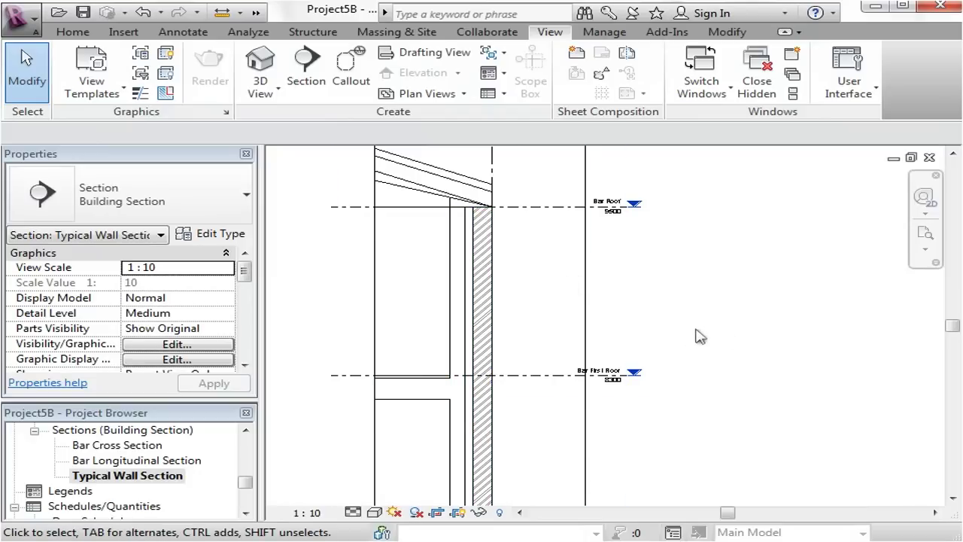
pyautogui.scroll(-2, 723, 327)
pyautogui.moveTo(758, 406); pyautogui.dragTo(620, 357, button='middle')
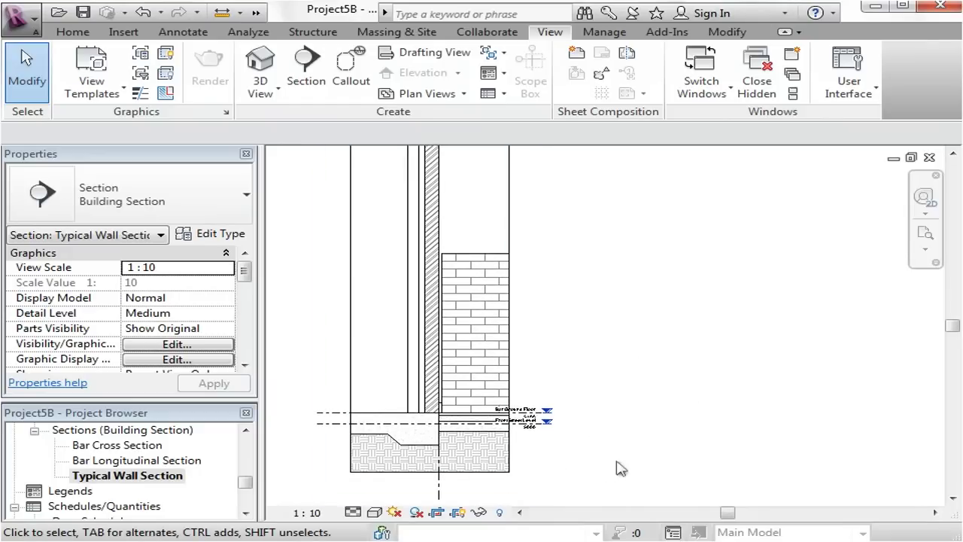
pyautogui.moveTo(600, 462); pyautogui.dragTo(631, 415, button='middle')
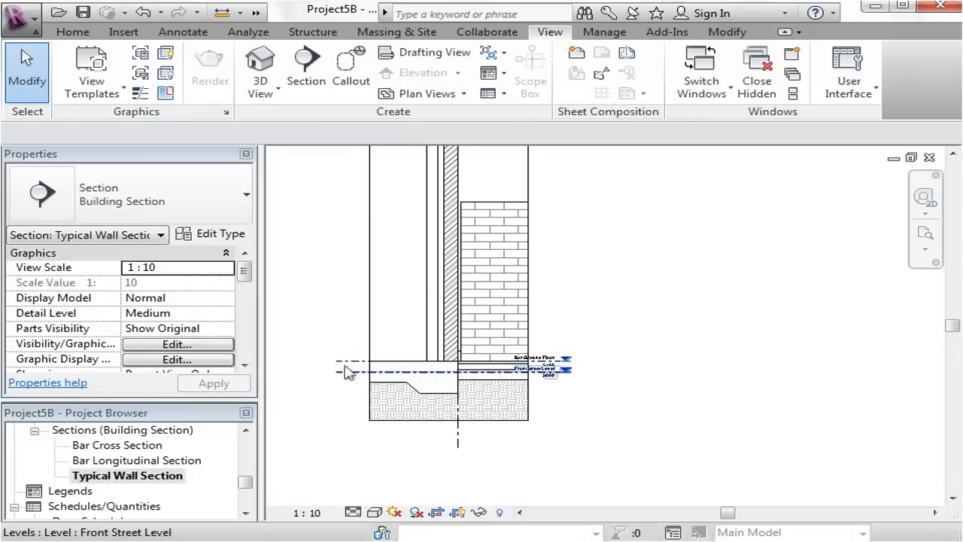
pyautogui.scroll(2, 348, 361)
pyautogui.moveTo(352, 353)
pyautogui.mouseDown(button='middle')
pyautogui.moveTo(351, 344)
pyautogui.moveTo(363, 355)
pyautogui.mouseUp(button='middle')
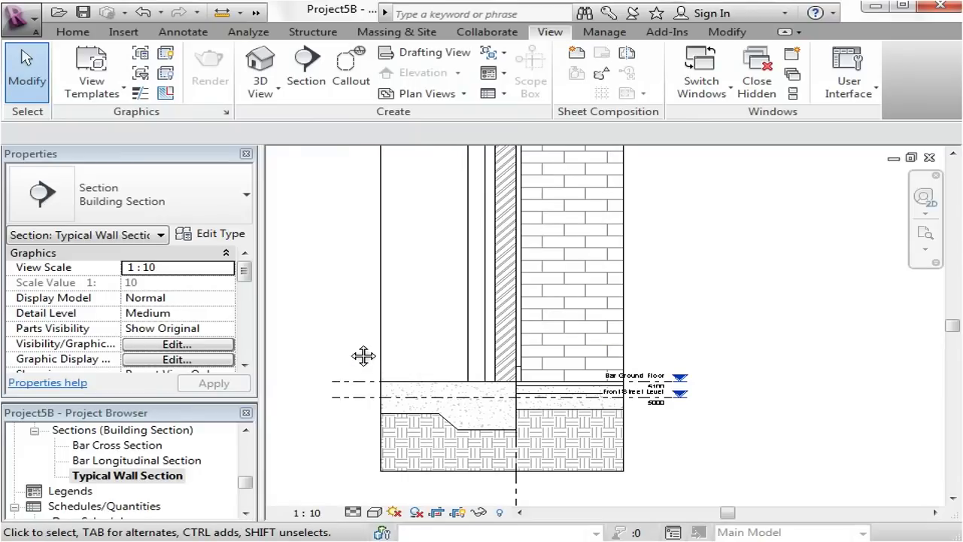
pyautogui.moveTo(364, 356); pyautogui.dragTo(361, 308, button='middle')
pyautogui.scroll(2, 661, 370)
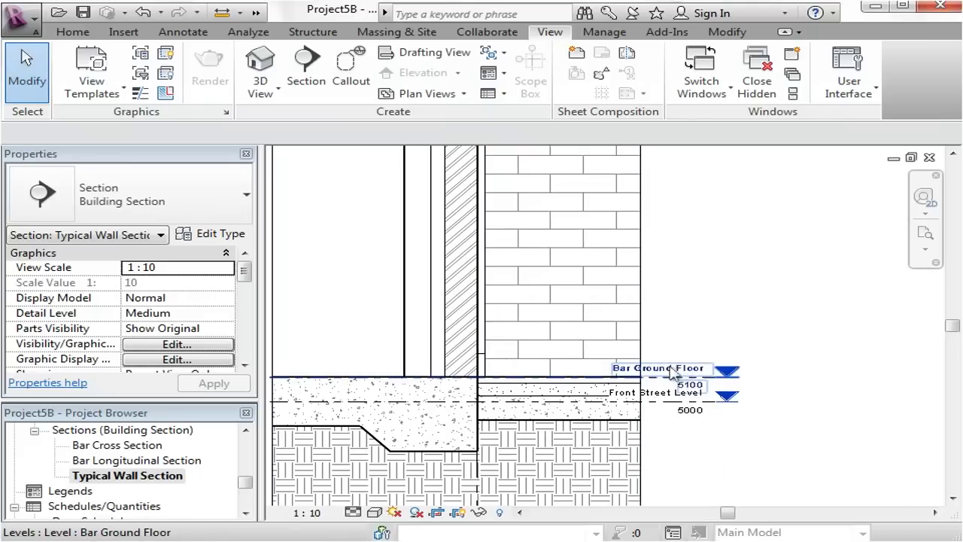
# Step: Drag the Bar Ground Floor (5100) and Front Street Level (5000) level heads further right, clear of the wall
pyautogui.click(724, 373)
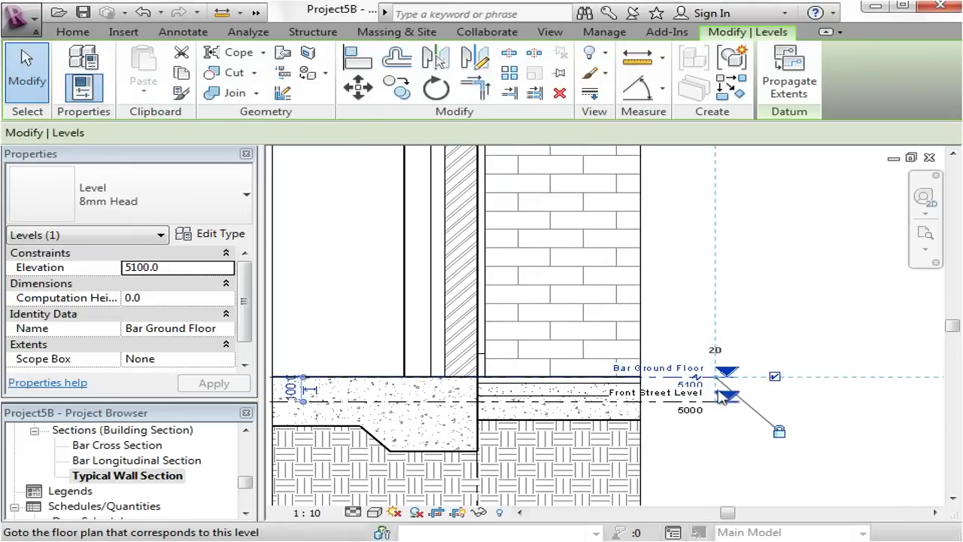
pyautogui.moveTo(719, 381); pyautogui.dragTo(833, 375)
pyautogui.scroll(-2, 753, 438)
pyautogui.moveTo(752, 438); pyautogui.dragTo(729, 446, button='middle')
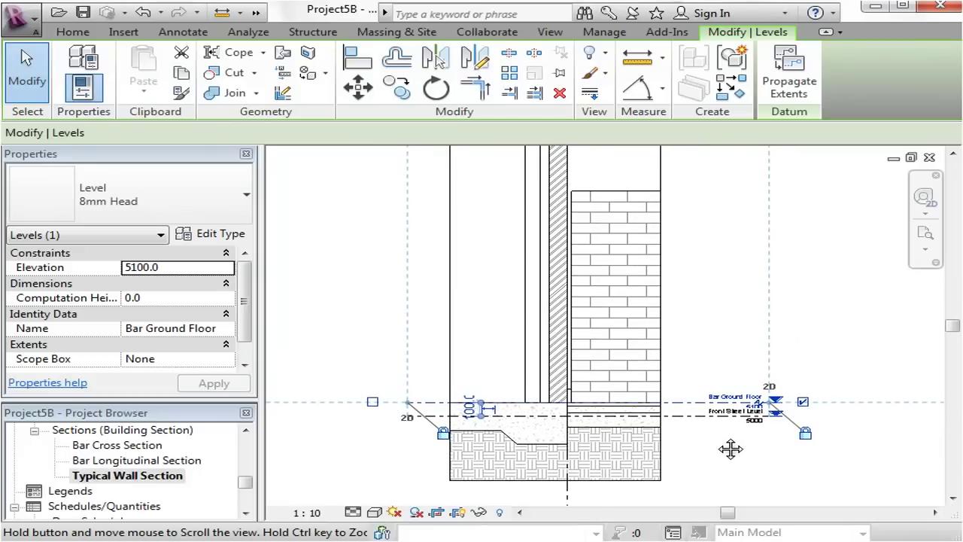
pyautogui.click(713, 448)
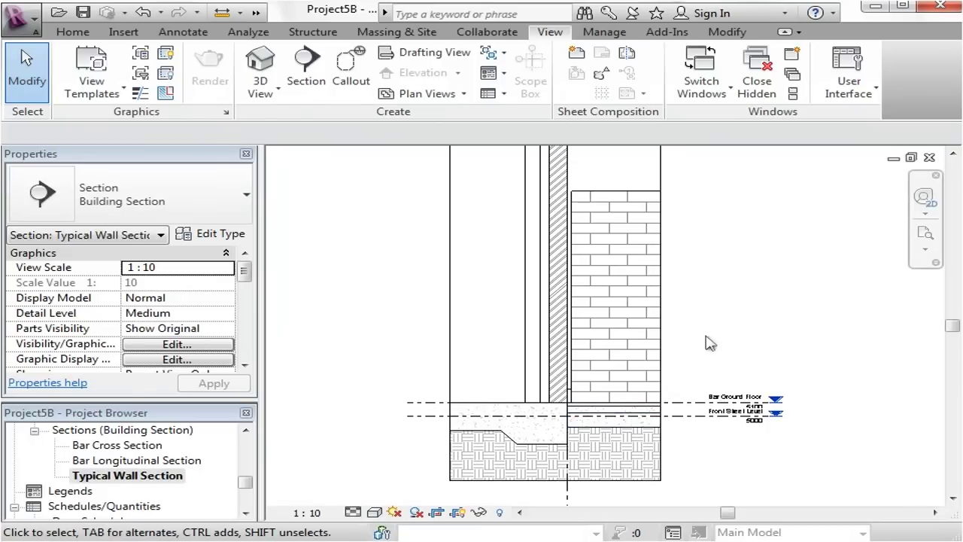
# Step: Pull the crop region's side edge inward toward the wall
pyautogui.moveTo(708, 333); pyautogui.dragTo(639, 343, button='middle')
pyautogui.scroll(-2, 775, 299)
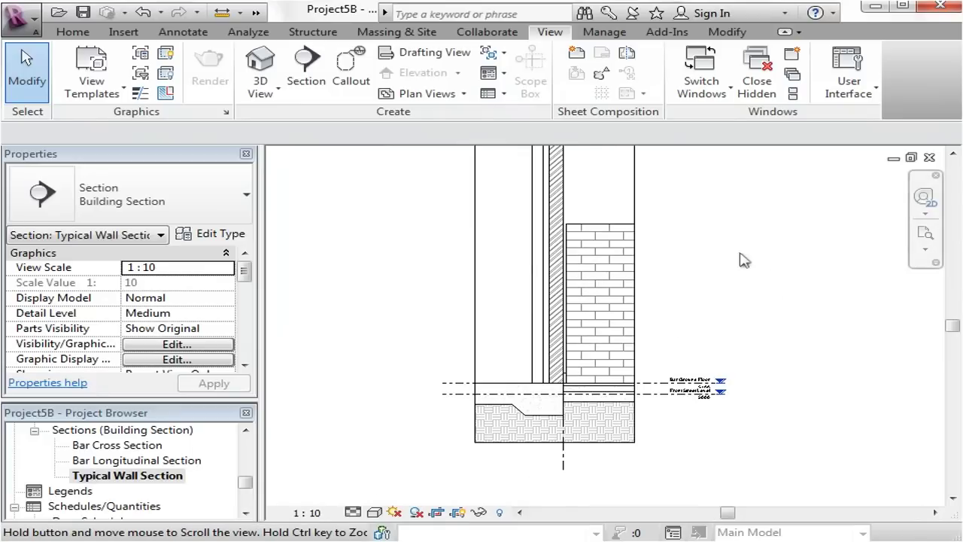
pyautogui.moveTo(742, 253); pyautogui.dragTo(679, 253, button='middle')
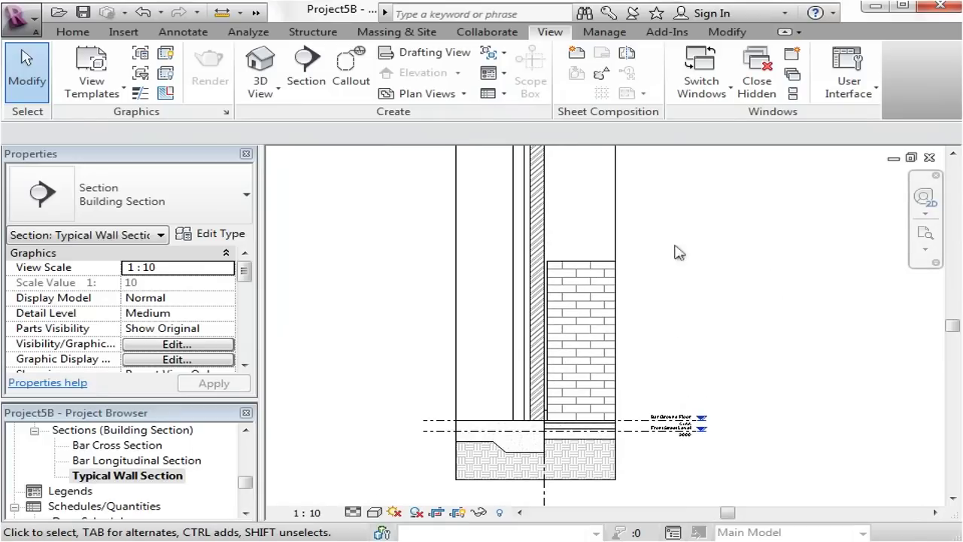
pyautogui.click(616, 226)
pyautogui.scroll(-2, 613, 249)
pyautogui.moveTo(613, 249); pyautogui.dragTo(586, 304, button='middle')
pyautogui.moveTo(580, 297); pyautogui.dragTo(552, 297)
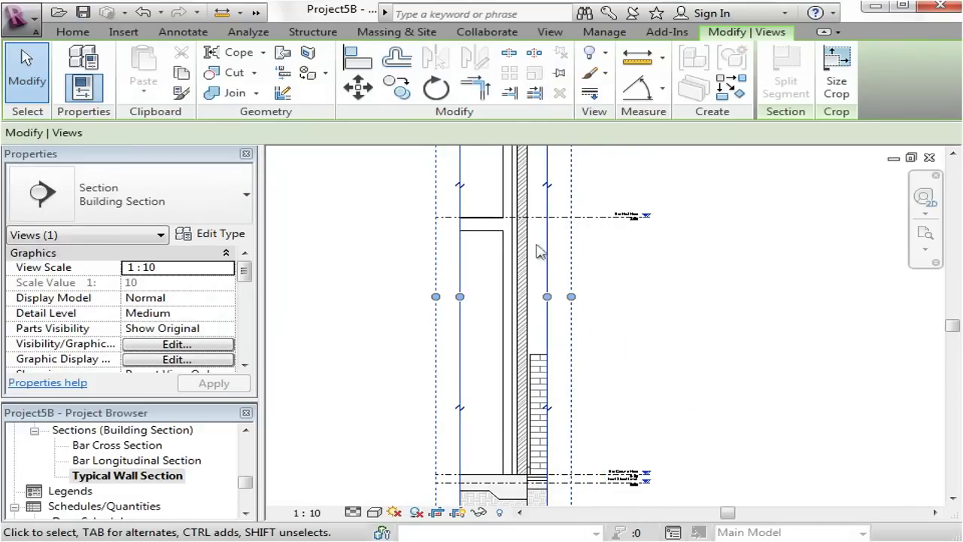
pyautogui.scroll(-2, 571, 263)
pyautogui.moveTo(561, 289); pyautogui.dragTo(596, 332, button='middle')
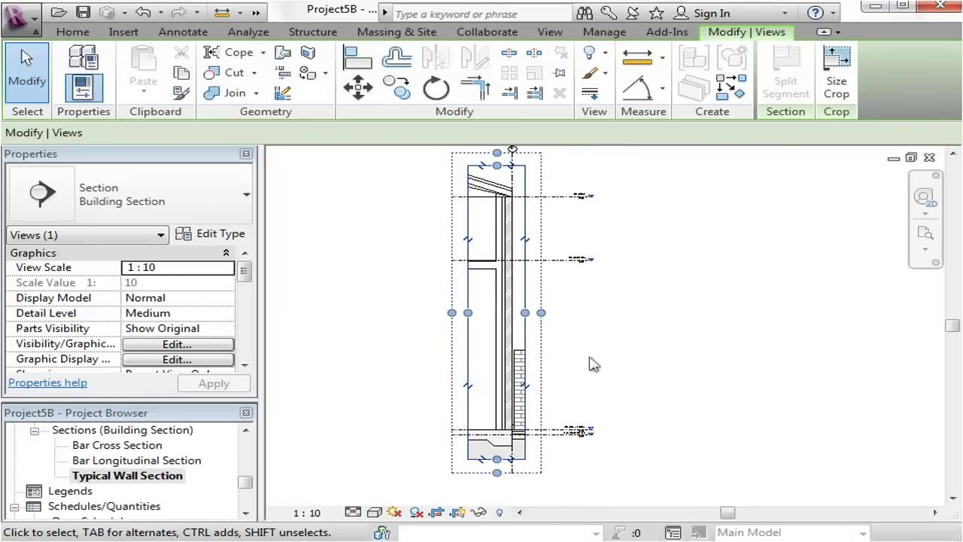
pyautogui.scroll(1, 593, 364)
pyautogui.moveTo(619, 378); pyautogui.dragTo(627, 341, button='middle')
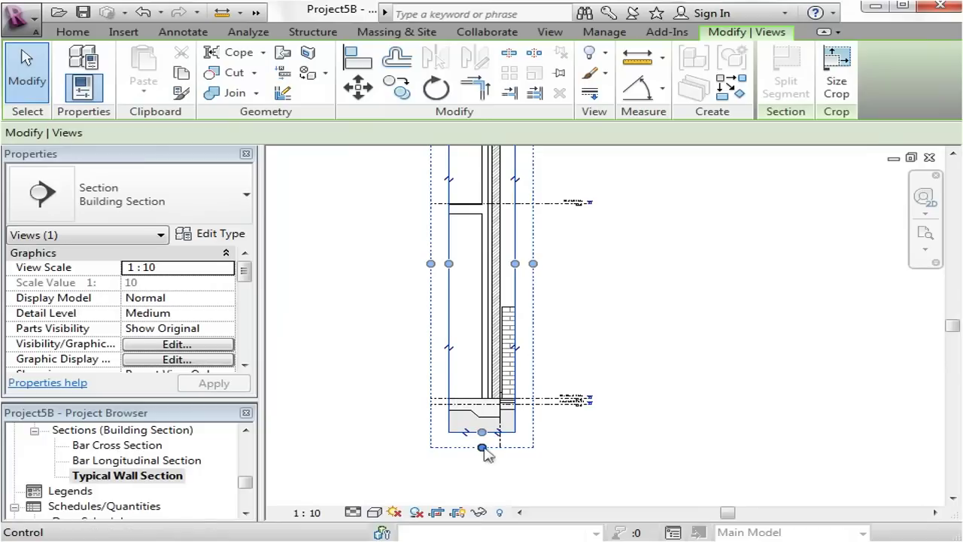
# Step: Hide the crop region and centre the enlarged wall section
pyautogui.click(458, 514)
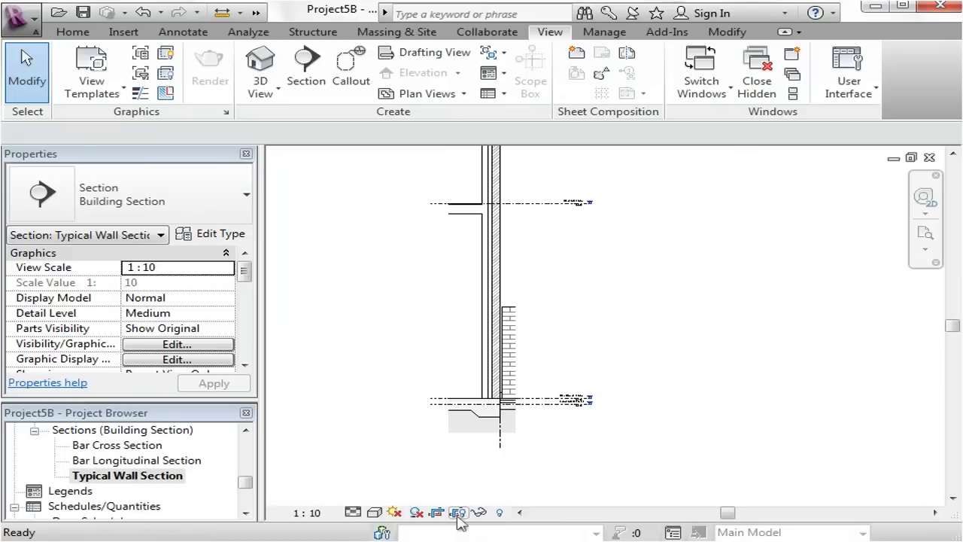
pyautogui.click(459, 514)
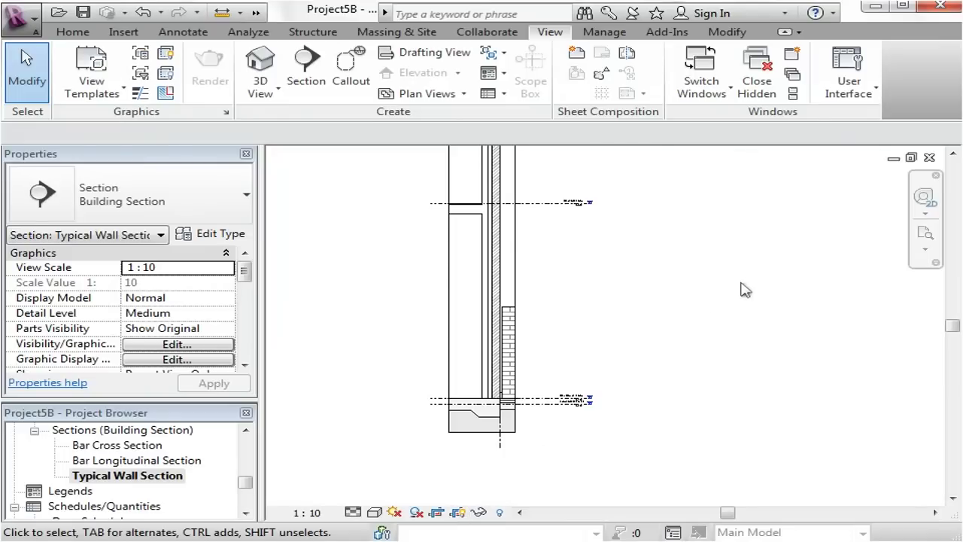
pyautogui.moveTo(749, 275); pyautogui.dragTo(760, 308, button='middle')
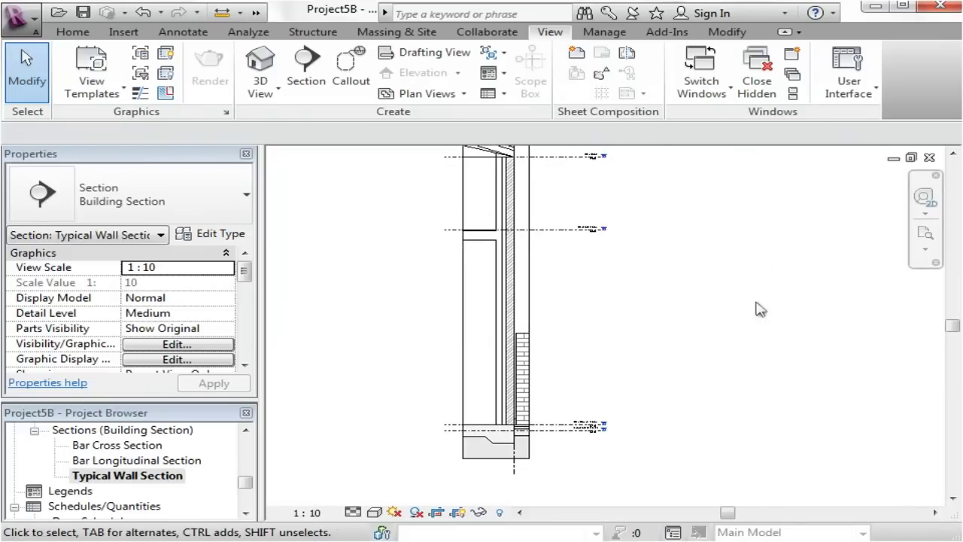
pyautogui.scroll(2, 638, 306)
pyautogui.moveTo(635, 280)
pyautogui.mouseDown(button='middle')
pyautogui.moveTo(656, 311)
pyautogui.moveTo(638, 297)
pyautogui.mouseUp(button='middle')
pyautogui.scroll(2, 452, 224)
pyautogui.scroll(1, 673, 211)
pyautogui.moveTo(673, 210); pyautogui.dragTo(620, 274, button='middle')
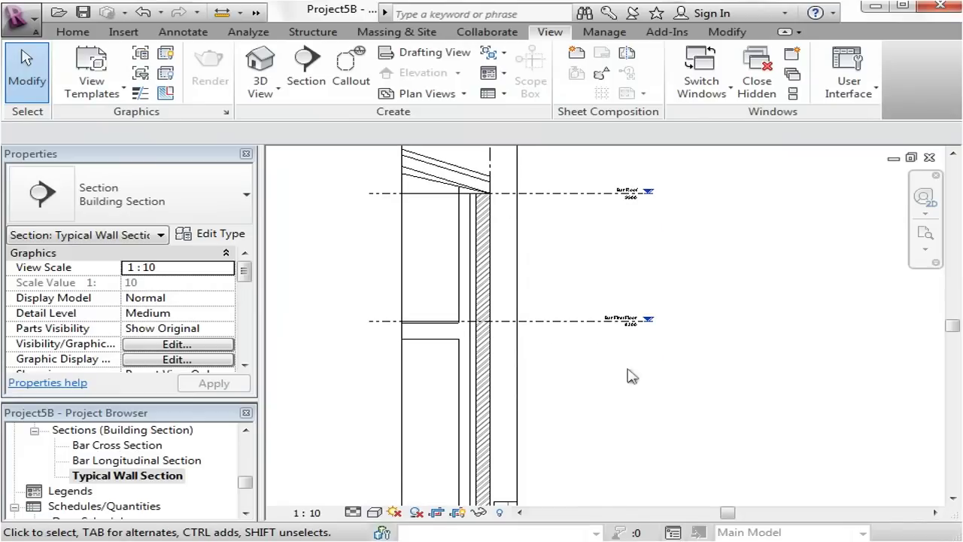
# Step: Zoom into the brick veneer wall at Bar First Floor and start the Annotate Detail Line tool
pyautogui.click(184, 33)
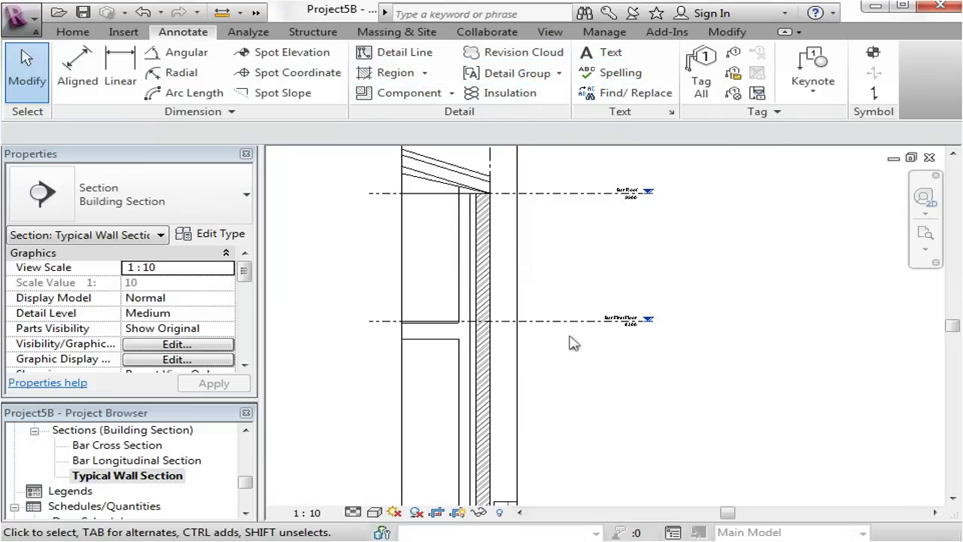
pyautogui.scroll(2, 441, 366)
pyautogui.moveTo(441, 366); pyautogui.dragTo(482, 307, button='middle')
pyautogui.scroll(1, 482, 307)
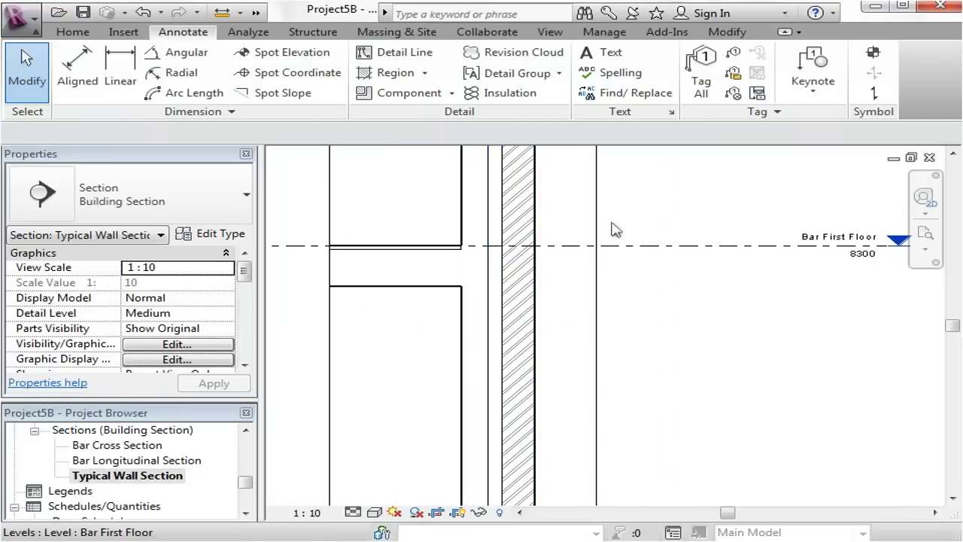
pyautogui.scroll(2, 486, 239)
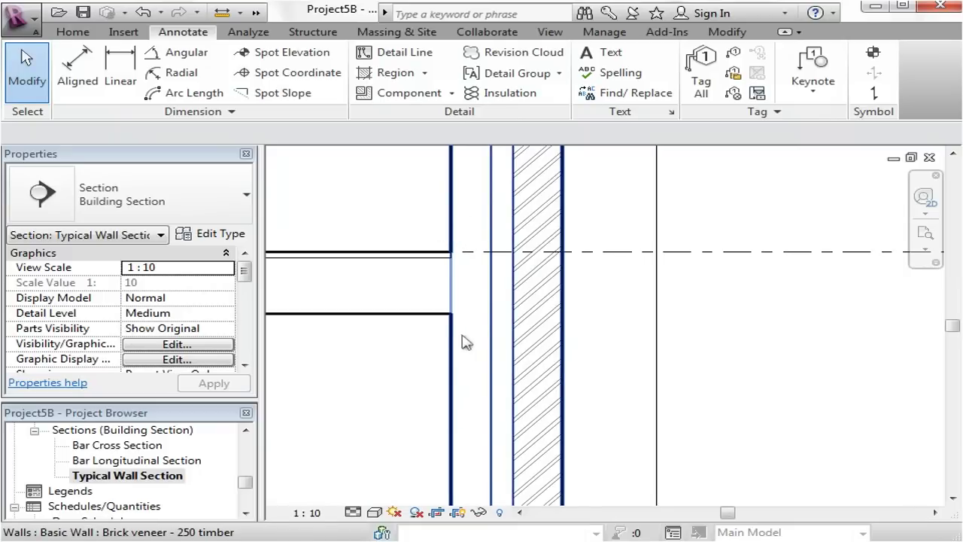
pyautogui.moveTo(432, 338); pyautogui.dragTo(450, 286, button='middle')
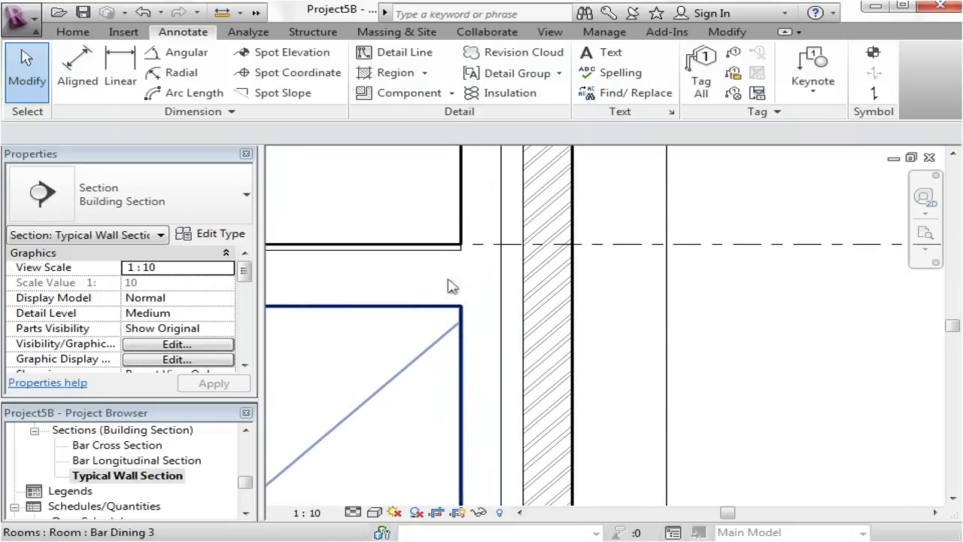
pyautogui.click(406, 55)
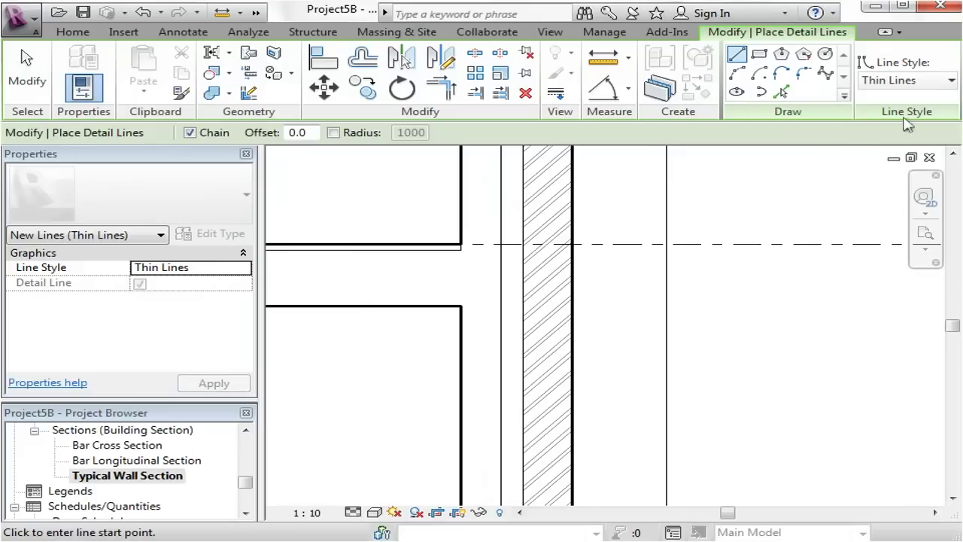
# Step: Keeping Thin Lines, draw a chained detail line from the wall corner down to the slab edge and across
pyautogui.click(928, 84)
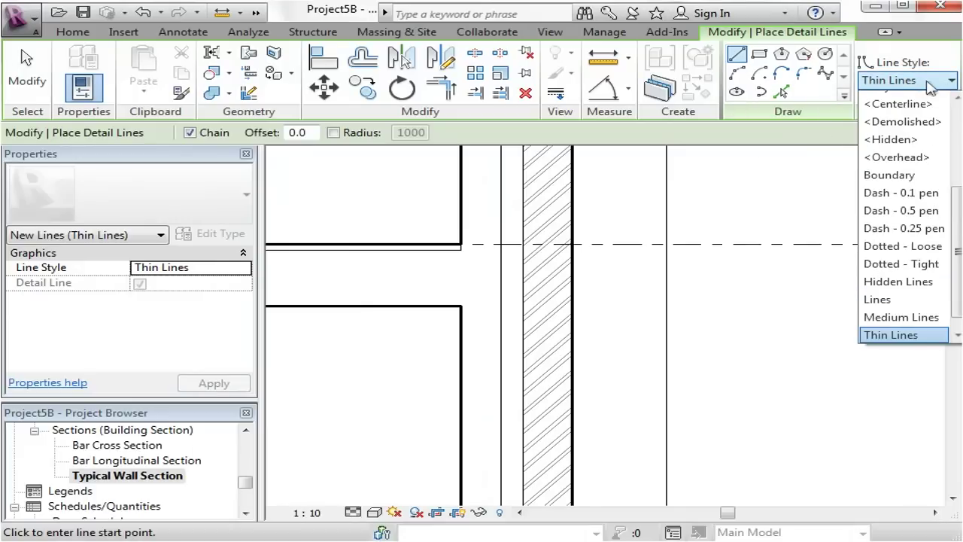
pyautogui.moveTo(957, 247); pyautogui.dragTo(959, 108)
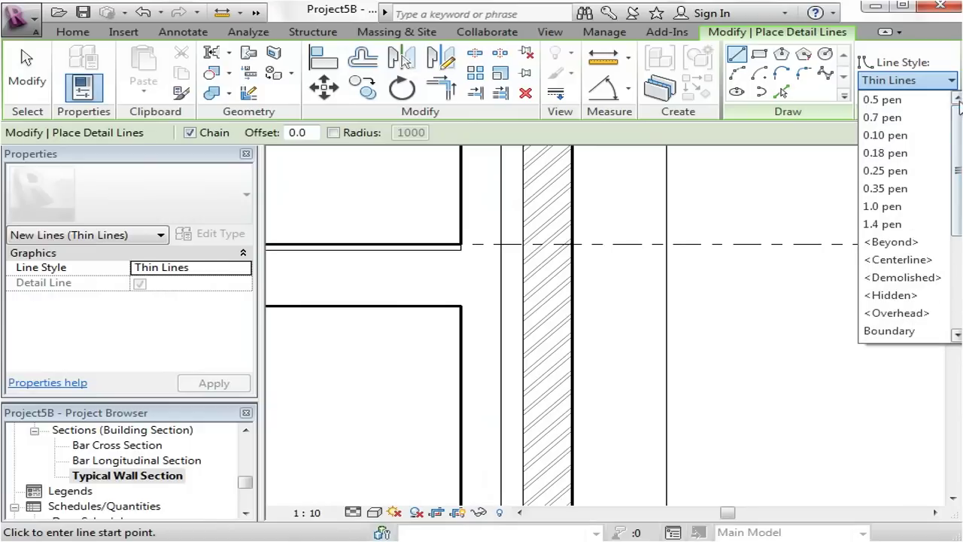
pyautogui.click(956, 59)
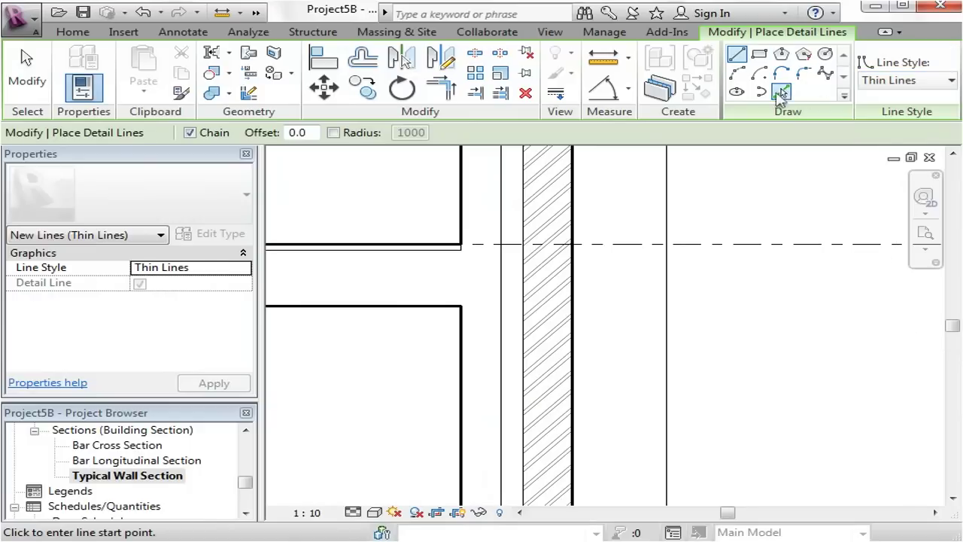
pyautogui.click(462, 245)
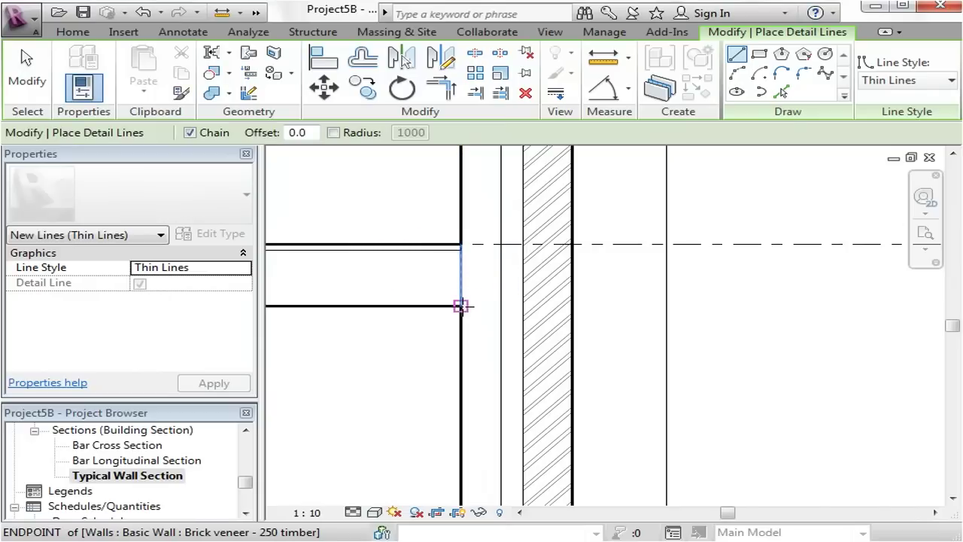
pyautogui.click(461, 306)
pyautogui.click(501, 306)
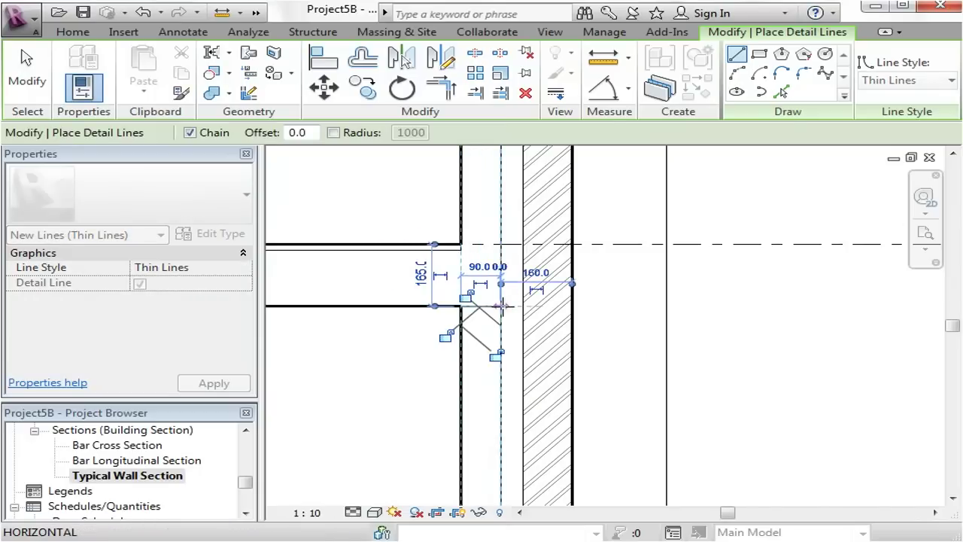
pyautogui.press('Escape')
pyautogui.press('Escape')
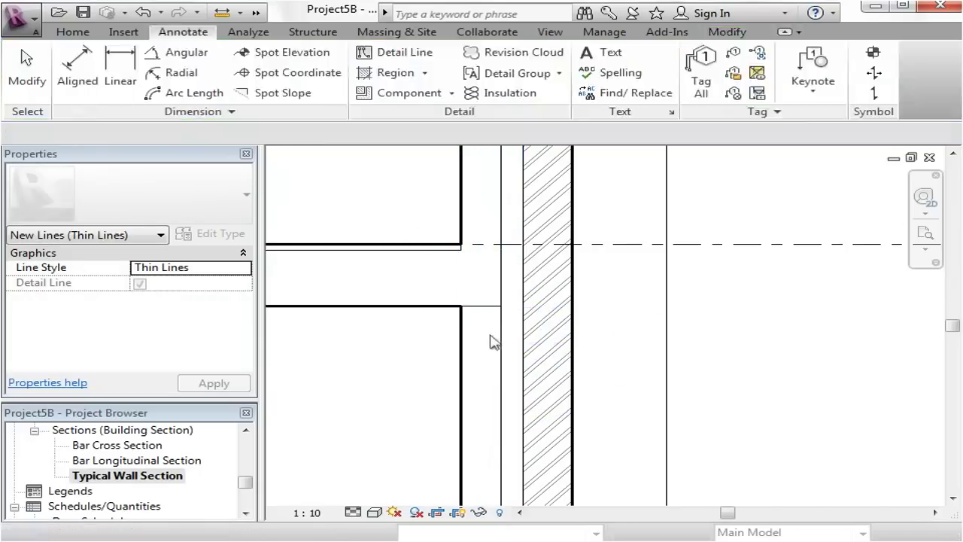
# Step: Give the short horizontal detail line the 0.5 pen line style
pyautogui.click(481, 306)
pyautogui.scroll(2, 492, 343)
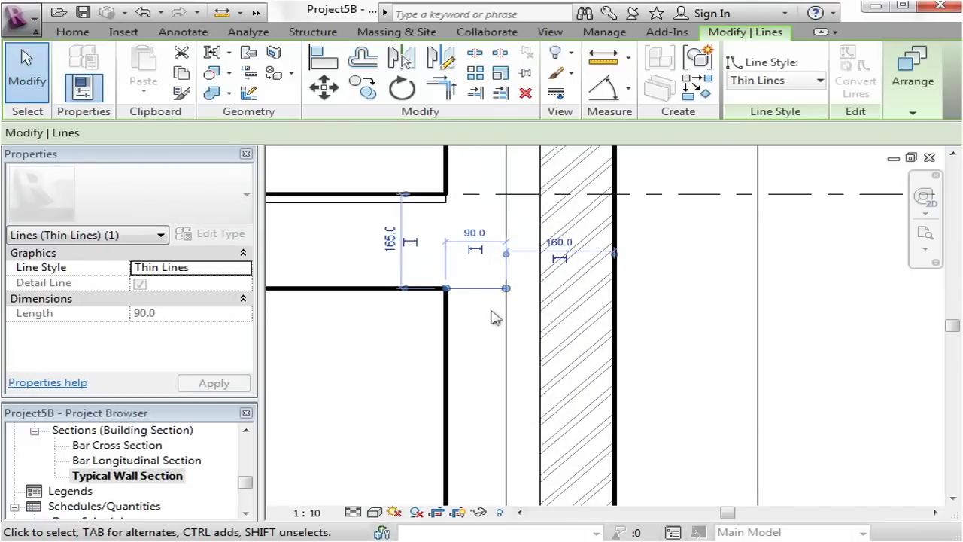
pyautogui.scroll(2, 466, 259)
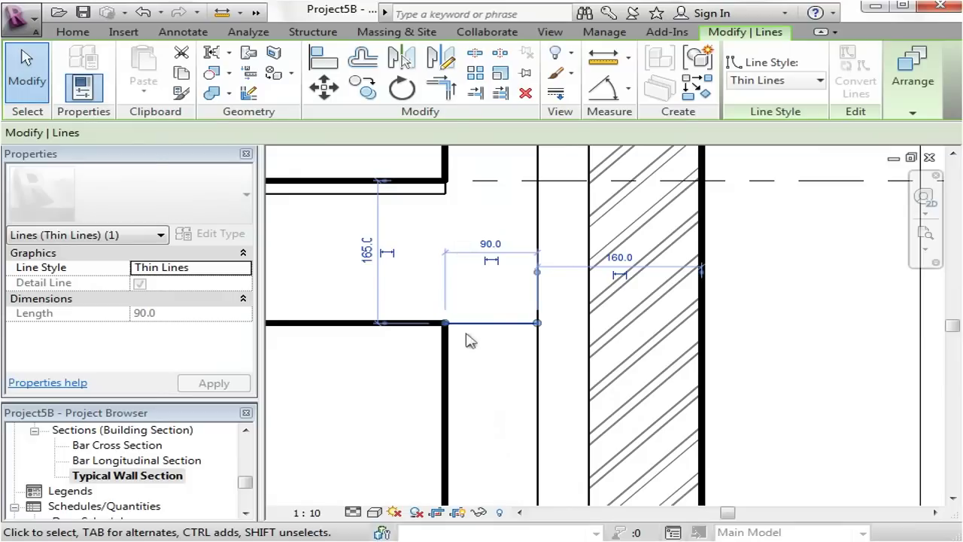
pyautogui.scroll(-1, 467, 341)
pyautogui.click(913, 71)
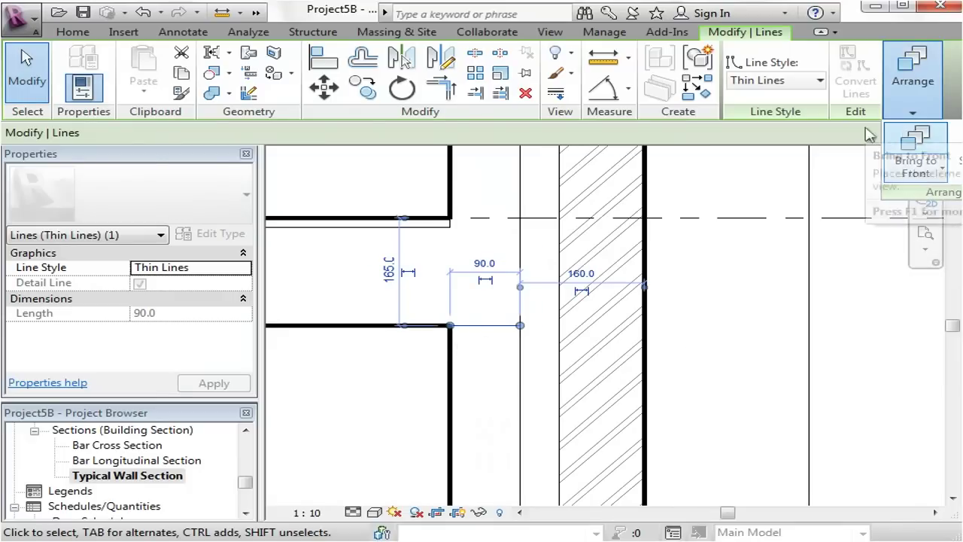
pyautogui.click(811, 80)
pyautogui.scroll(1, 848, 237)
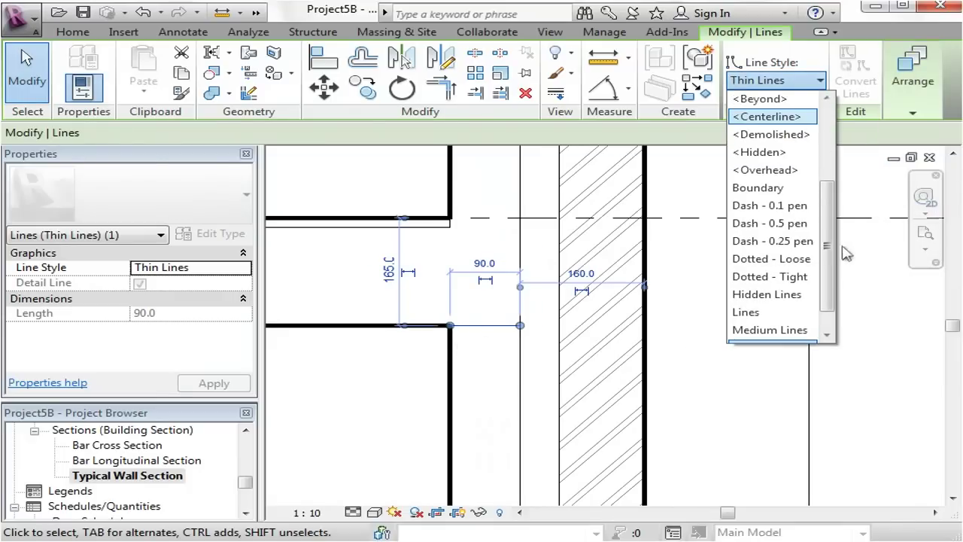
pyautogui.moveTo(830, 255); pyautogui.dragTo(831, 175)
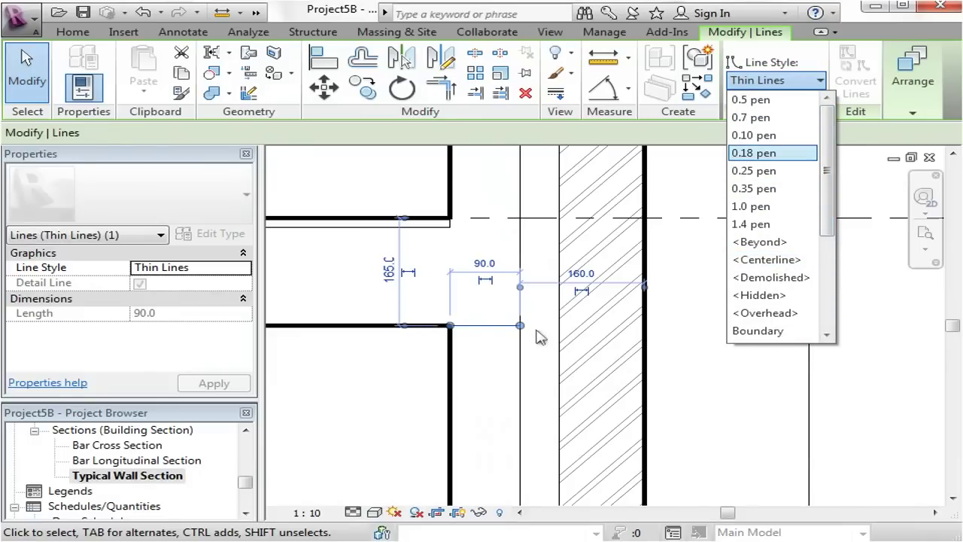
pyautogui.press('Up')
pyautogui.press('Up')
pyautogui.press('Up')
pyautogui.press('Return')
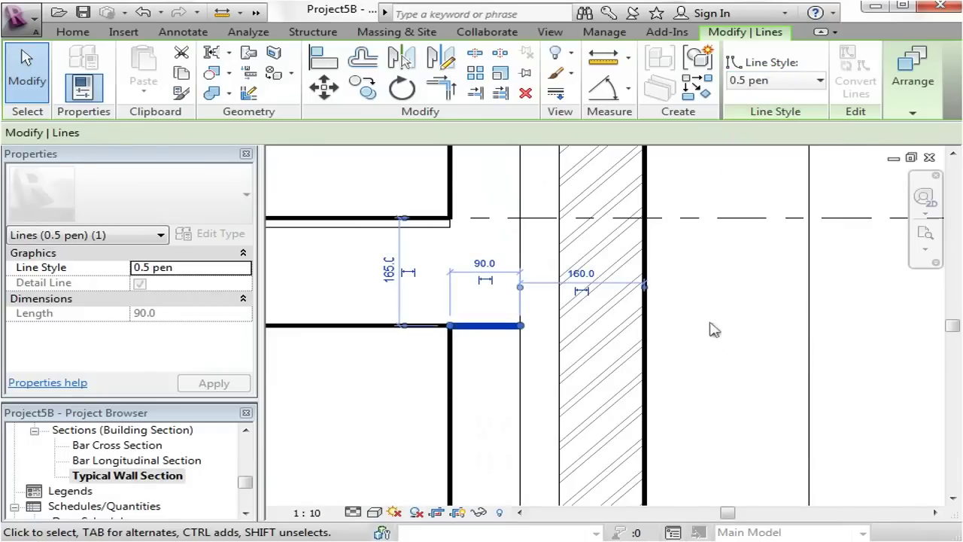
pyautogui.press('Escape')
# Step: Switch the short horizontal line to 0.35 pen and clear the selection
pyautogui.click(462, 326)
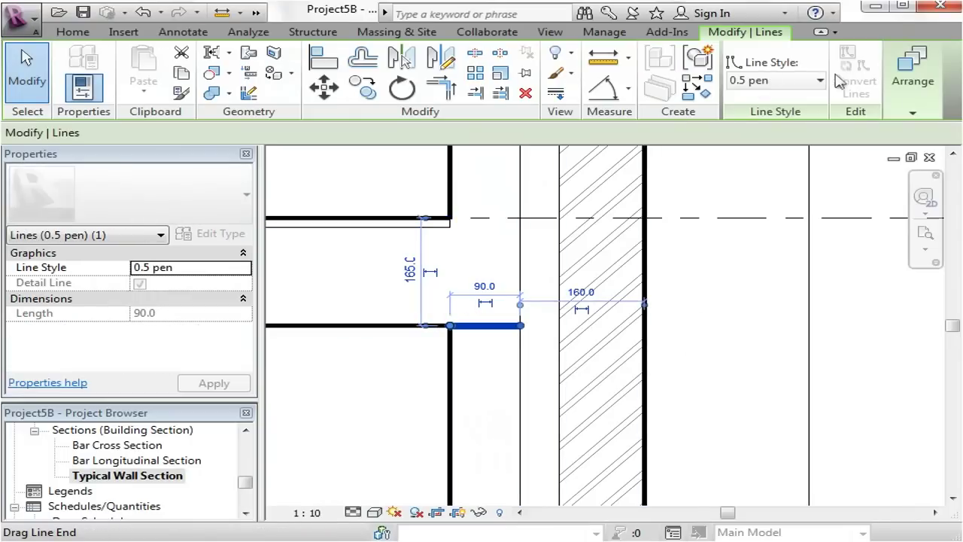
pyautogui.click(800, 81)
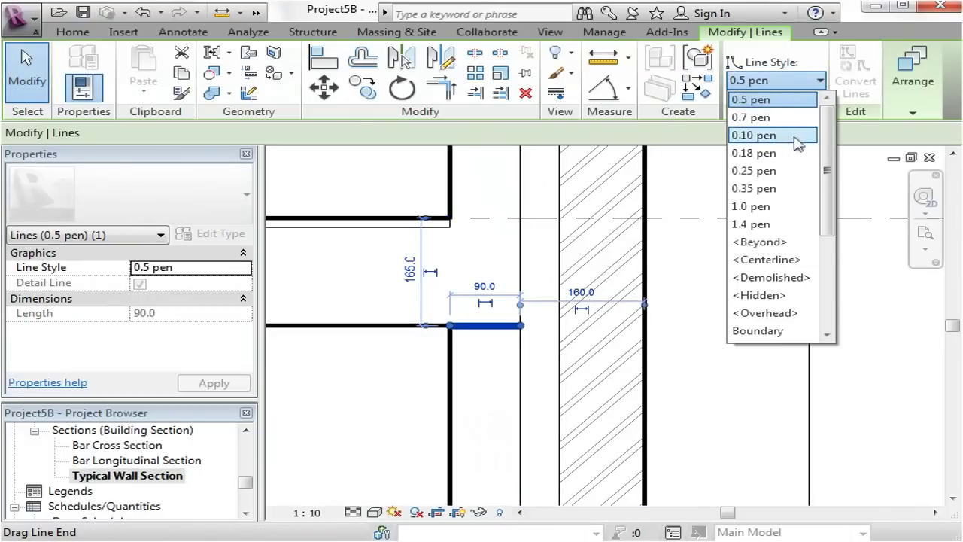
pyautogui.click(756, 171)
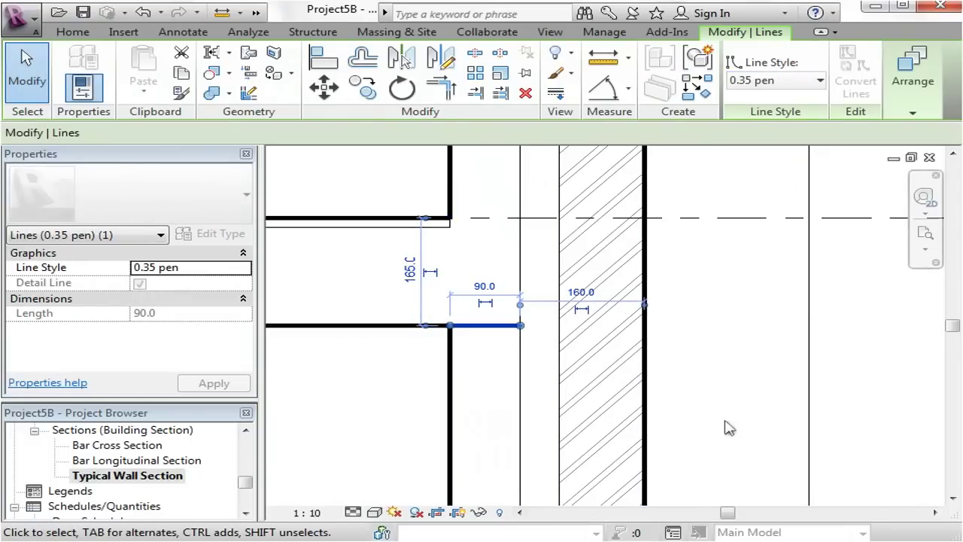
pyautogui.press('Escape')
# Step: Add a Pick Lines detail line 50 below the floor edge in the cavity
pyautogui.scroll(-2, 389, 402)
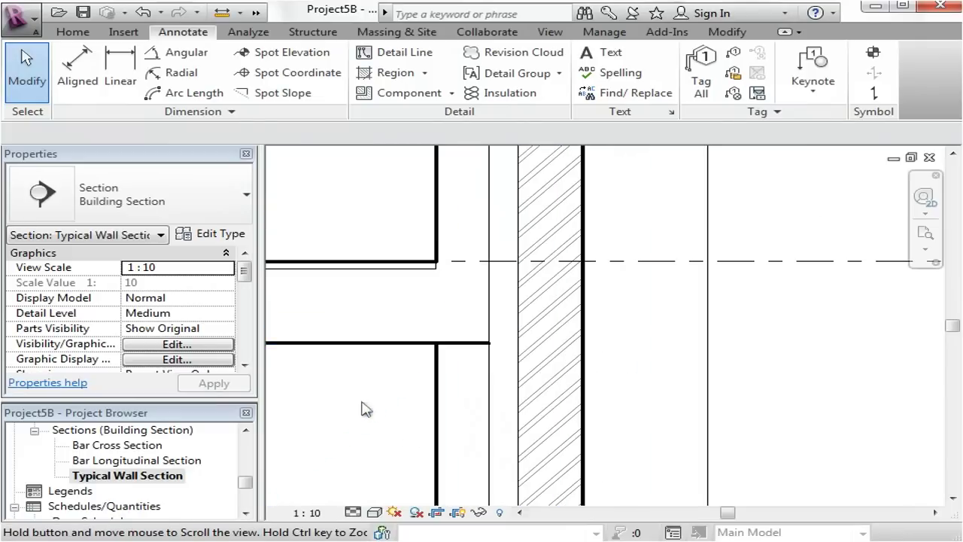
pyautogui.moveTo(361, 408); pyautogui.dragTo(440, 360, button='middle')
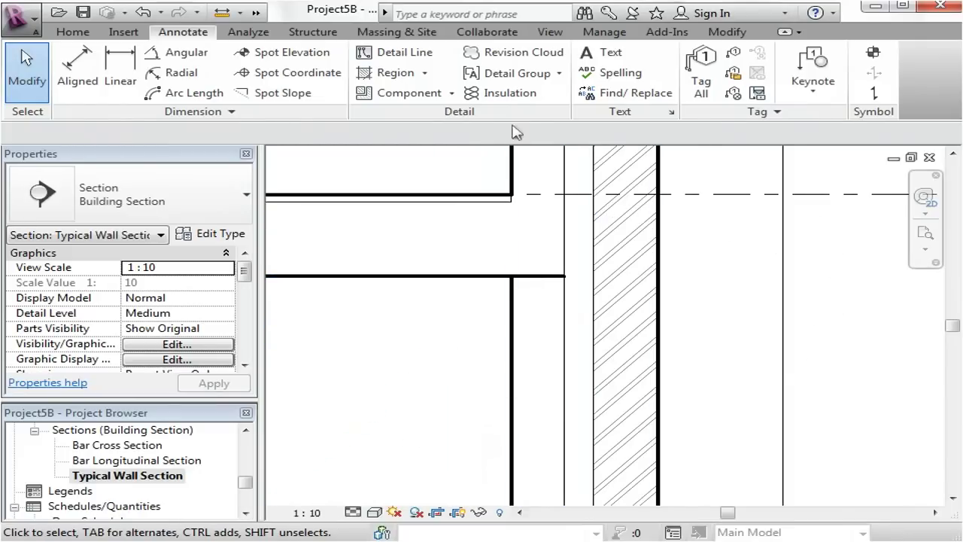
pyautogui.click(415, 56)
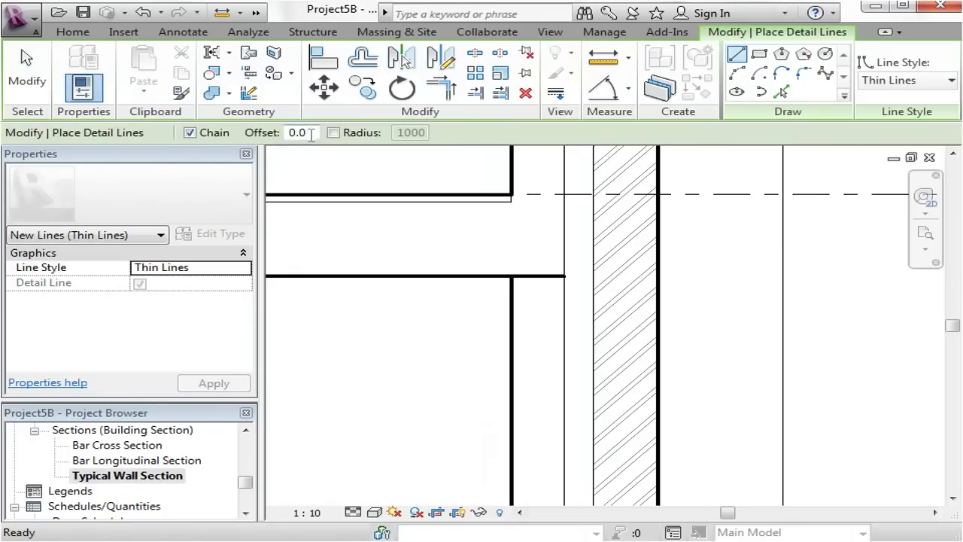
pyautogui.click(781, 91)
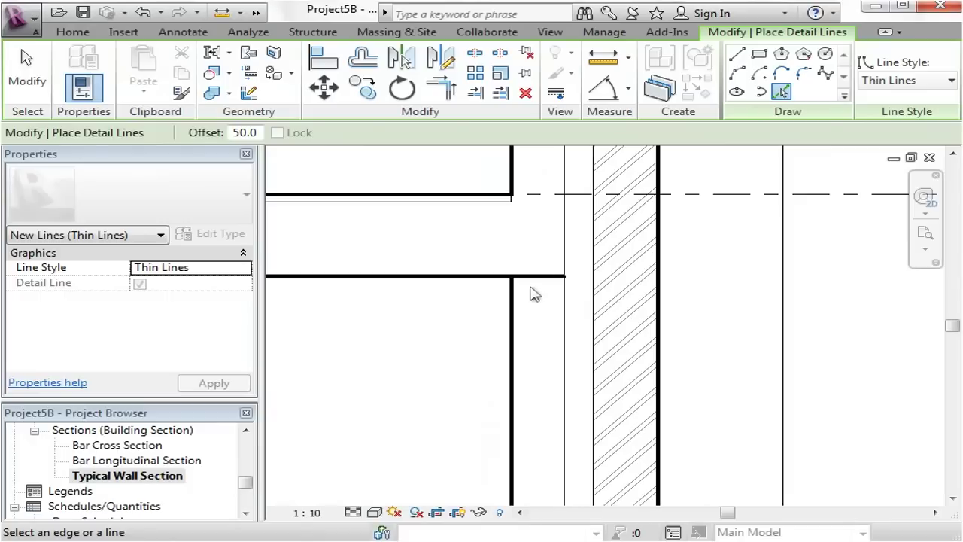
pyautogui.click(531, 285)
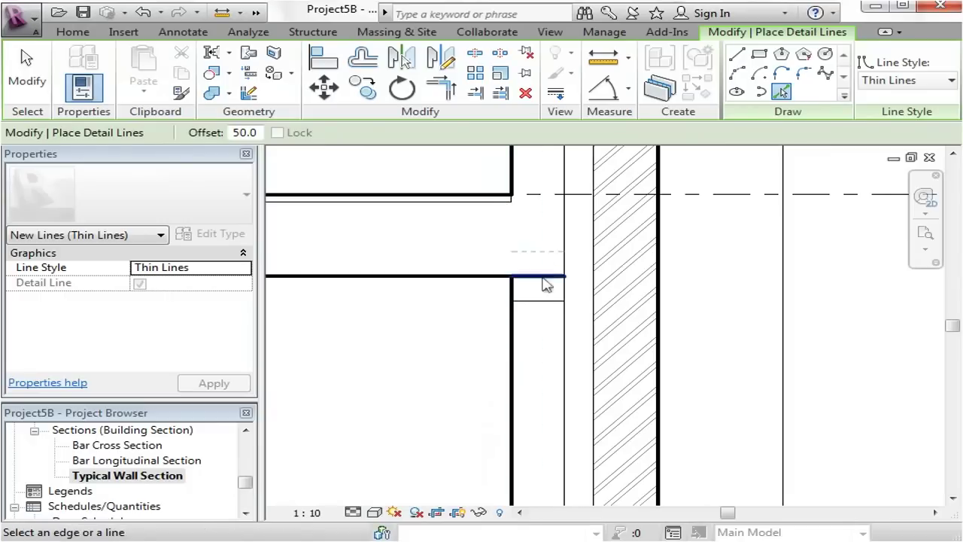
pyautogui.press('Escape')
pyautogui.press('Escape')
# Step: Draw the box's vertical side in 0.35 pen from the new line to the floor line
pyautogui.click(367, 61)
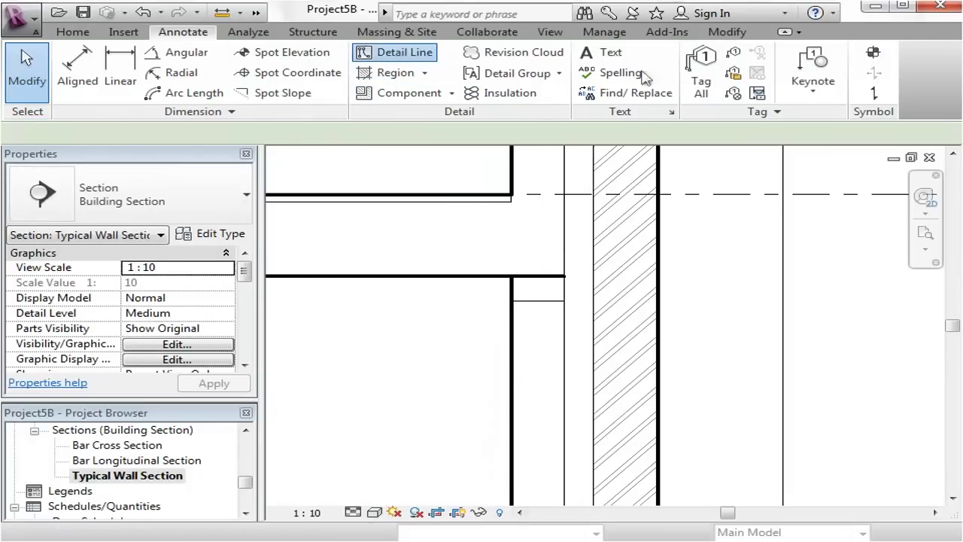
pyautogui.click(896, 82)
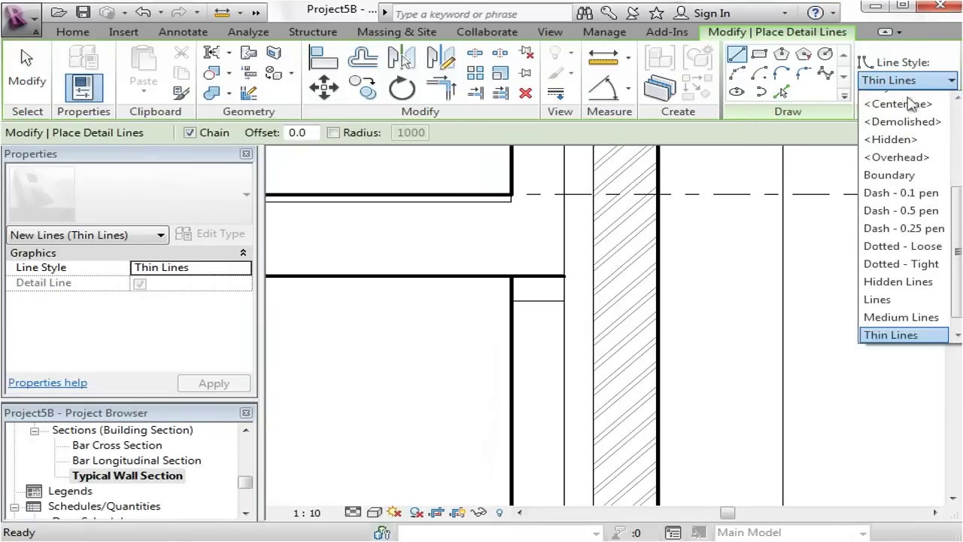
pyautogui.scroll(1, 933, 143)
pyautogui.moveTo(959, 198); pyautogui.dragTo(959, 157)
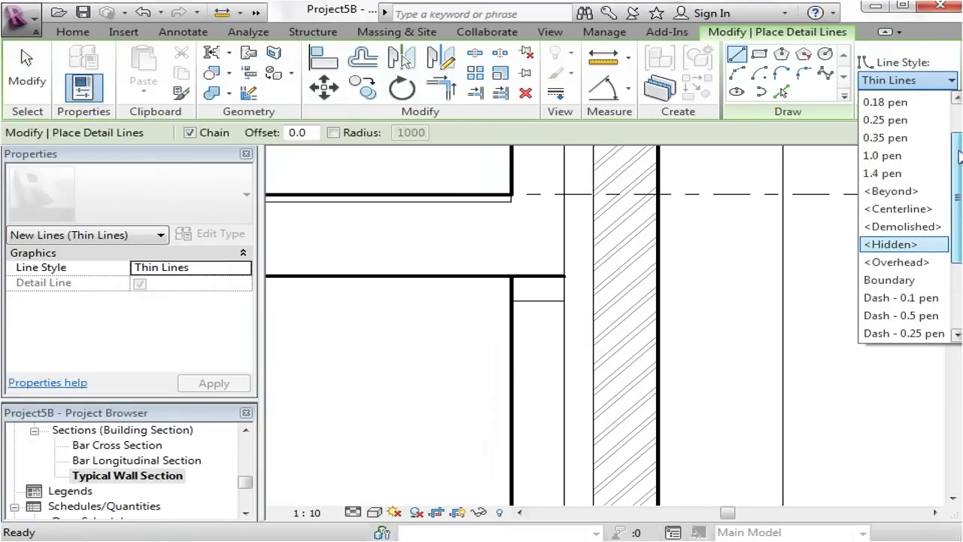
pyautogui.click(885, 138)
pyautogui.click(564, 276)
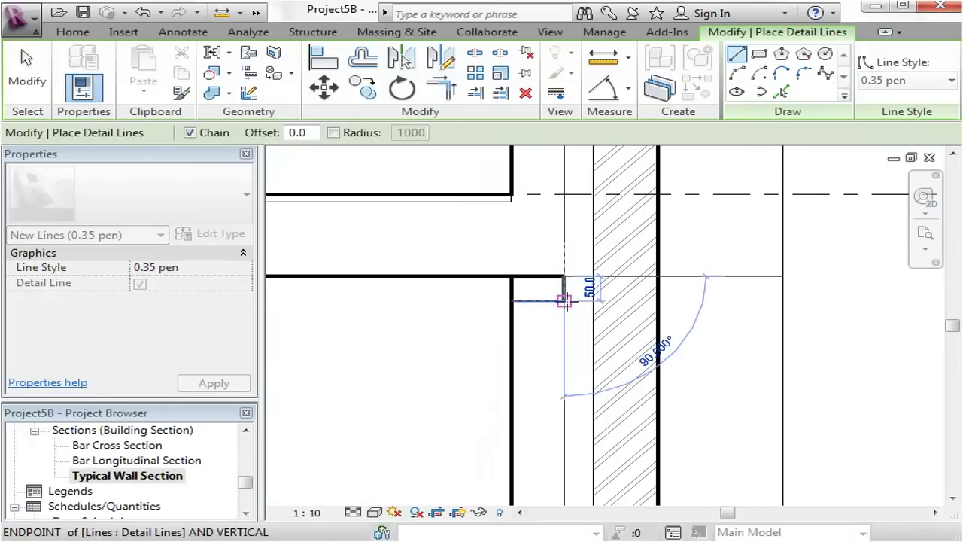
pyautogui.click(565, 301)
pyautogui.press('Escape')
pyautogui.press('Escape')
# Step: Restyle the short line under the floor to 0.35 pen
pyautogui.click(549, 302)
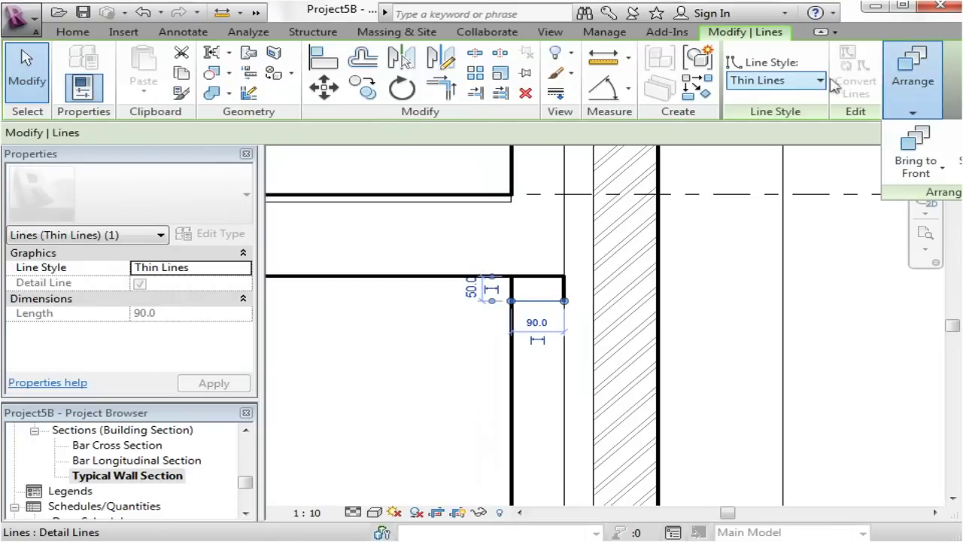
pyautogui.click(818, 80)
pyautogui.scroll(2, 825, 241)
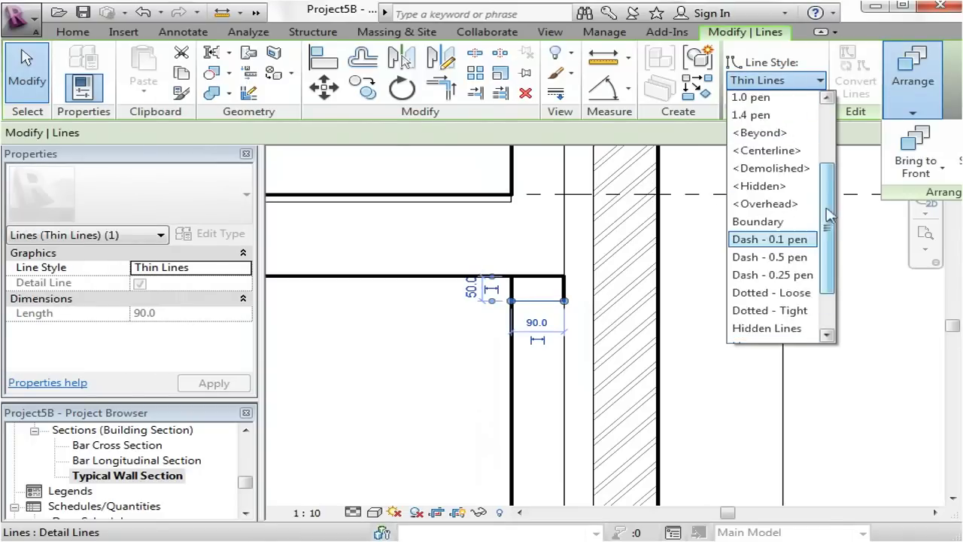
pyautogui.click(795, 157)
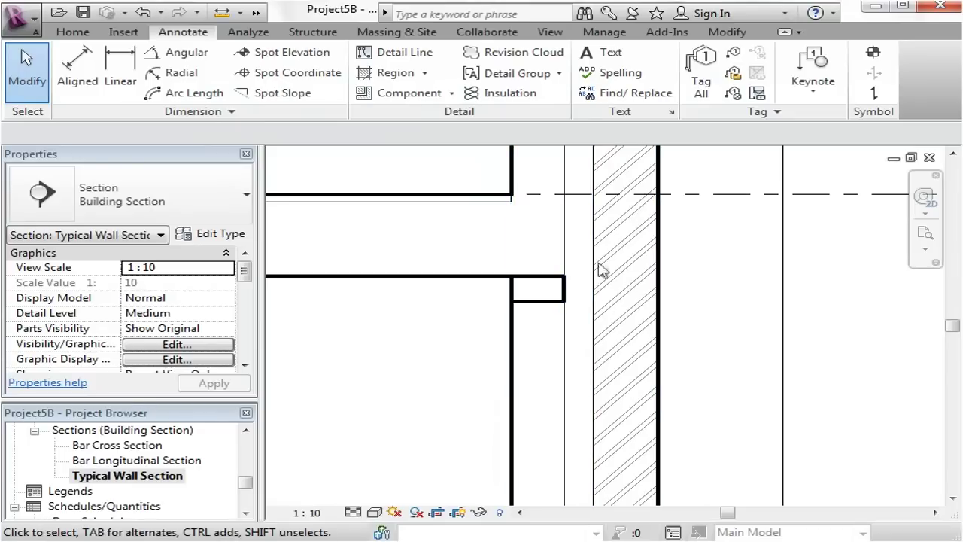
# Step: Draw both diagonals across the blocking box to form an X
pyautogui.click(402, 54)
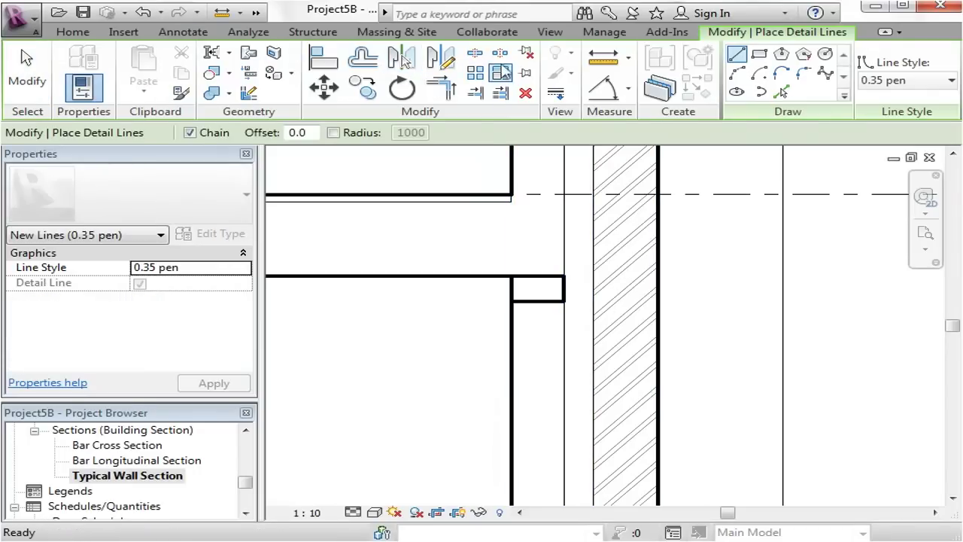
pyautogui.click(564, 276)
pyautogui.click(511, 301)
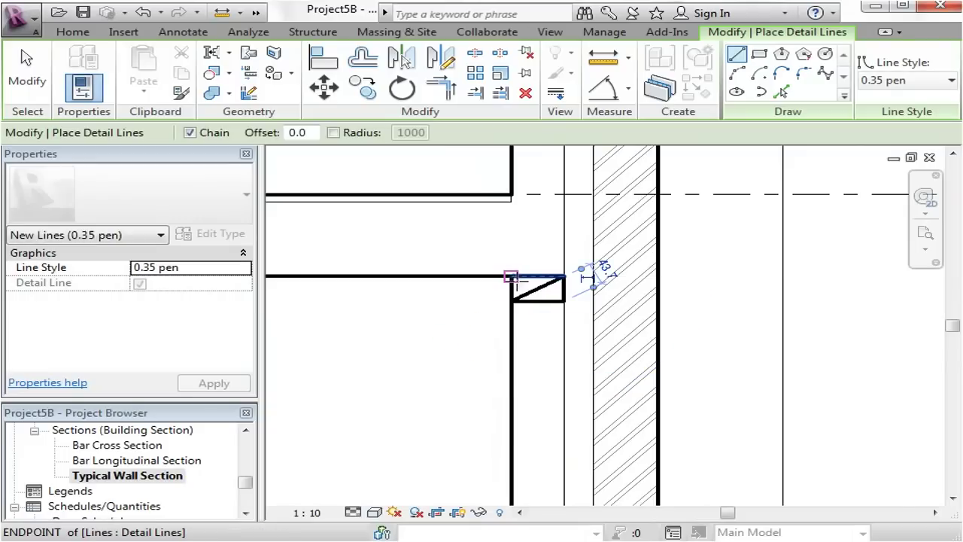
pyautogui.click(511, 276)
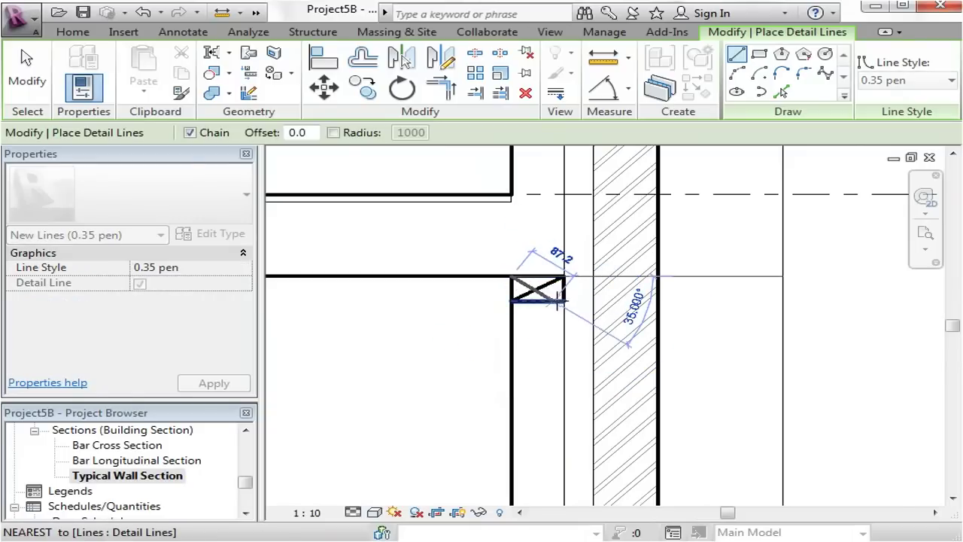
pyautogui.click(563, 301)
# Step: Run a line from the box corner down the cavity to the wall base at the slab
pyautogui.scroll(-2, 554, 223)
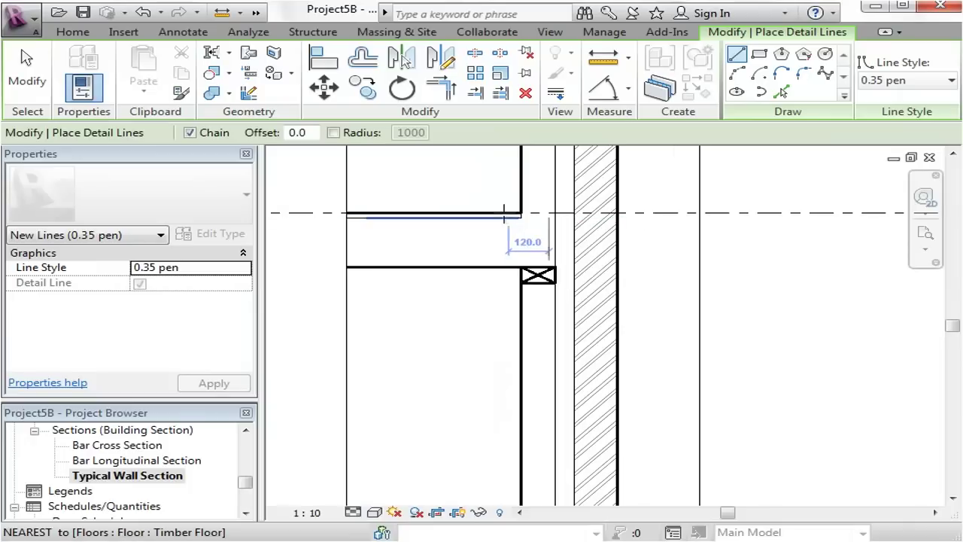
pyautogui.scroll(-1, 503, 301)
pyautogui.scroll(3, 550, 318)
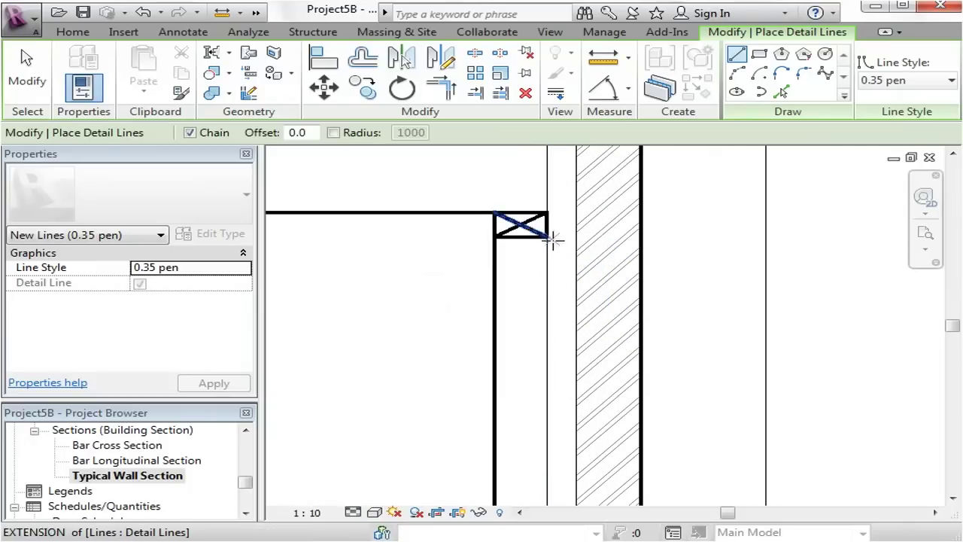
pyautogui.click(547, 237)
pyautogui.scroll(-2, 550, 226)
pyautogui.moveTo(517, 237); pyautogui.dragTo(535, 275, button='middle')
pyautogui.moveTo(534, 378); pyautogui.dragTo(548, 337, button='middle')
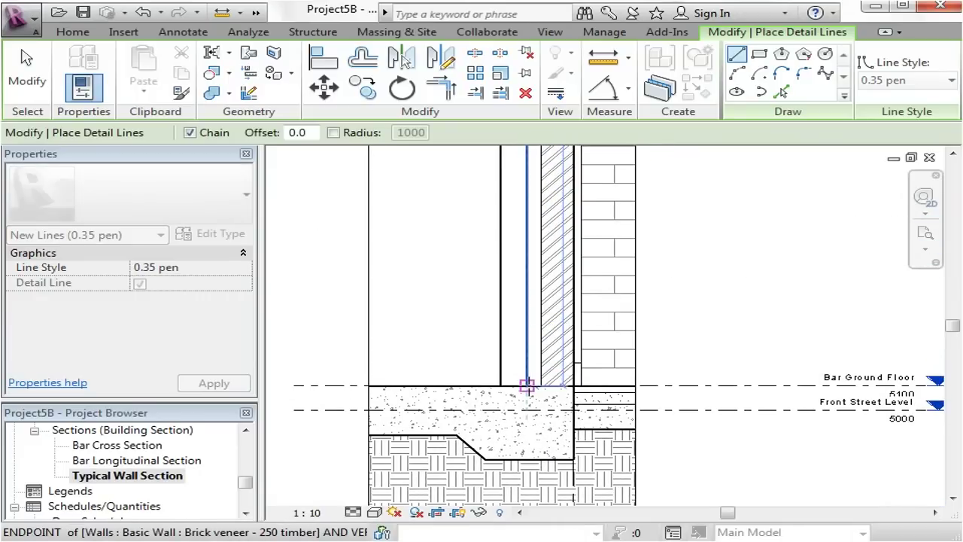
pyautogui.click(527, 385)
pyautogui.press('Escape')
# Step: Pan along the wall to review the new lines, then exit the Detail Line tool
pyautogui.scroll(-2, 625, 366)
pyautogui.moveTo(651, 273); pyautogui.dragTo(636, 439, button='middle')
pyautogui.scroll(3, 563, 297)
pyautogui.moveTo(477, 412); pyautogui.dragTo(576, 304, button='middle')
pyautogui.scroll(2, 522, 216)
pyautogui.scroll(-2, 489, 445)
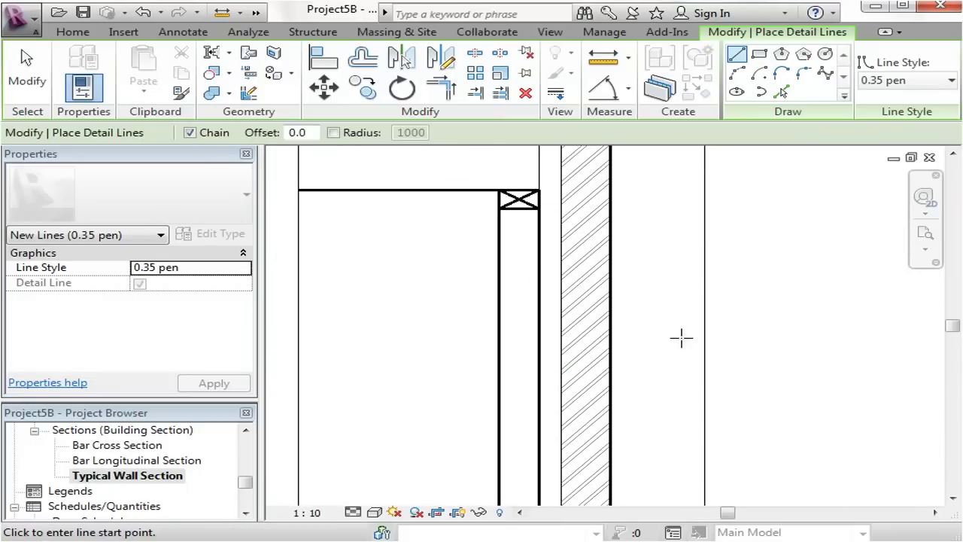
pyautogui.scroll(-1, 372, 278)
pyautogui.moveTo(396, 335); pyautogui.dragTo(431, 273, button='middle')
pyautogui.scroll(-2, 432, 273)
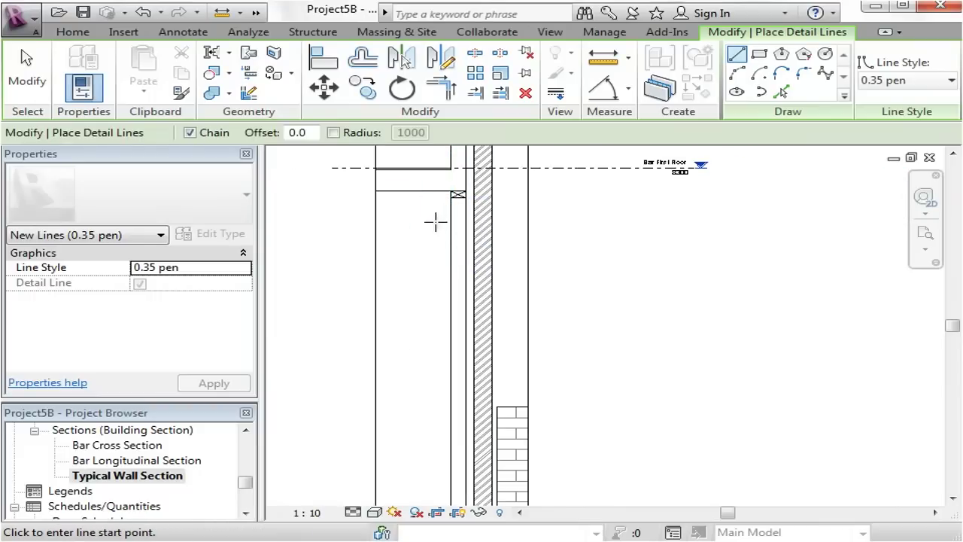
pyautogui.press('Escape')
pyautogui.press('Escape')
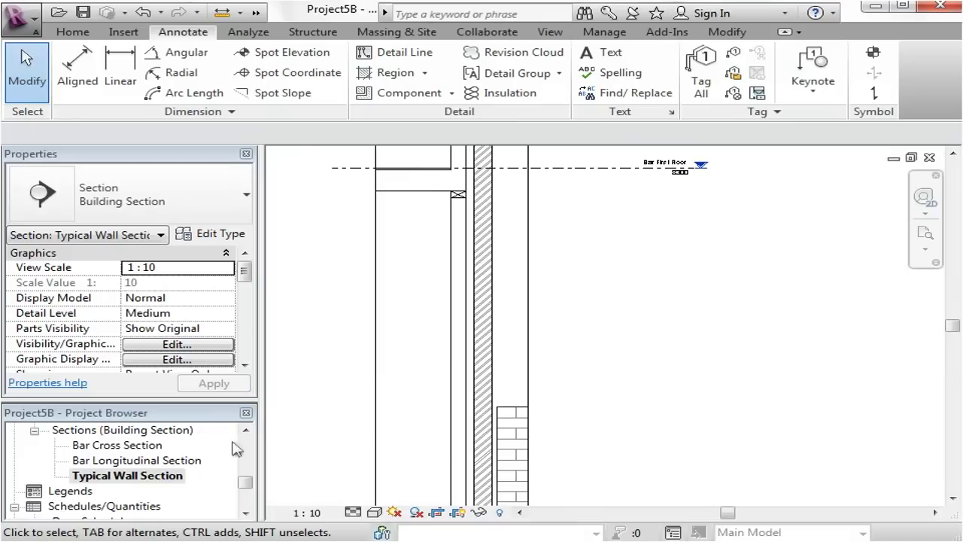
# Step: Open Typical Wall Section from the Project Browser and frame the brick veneer, wall base and slab
pyautogui.doubleClick(144, 447)
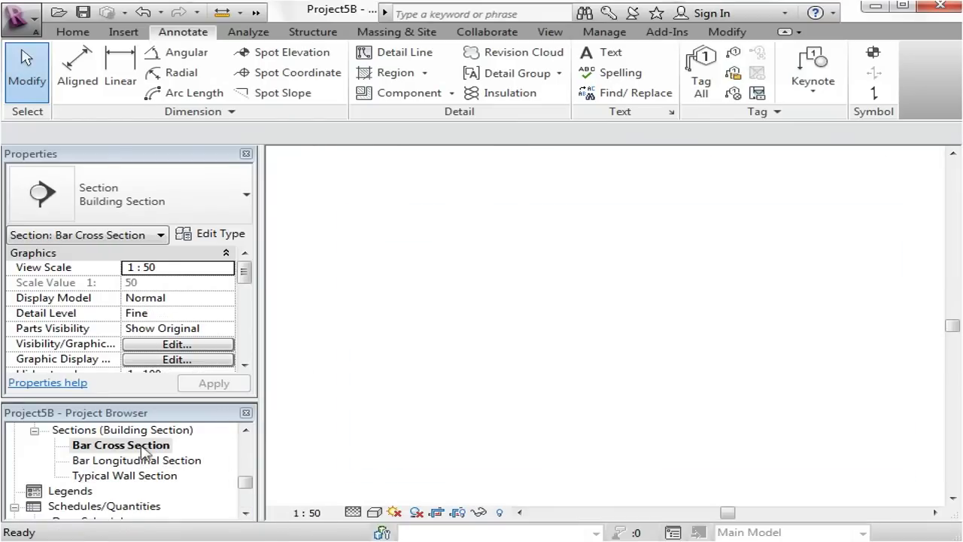
pyautogui.scroll(3, 542, 431)
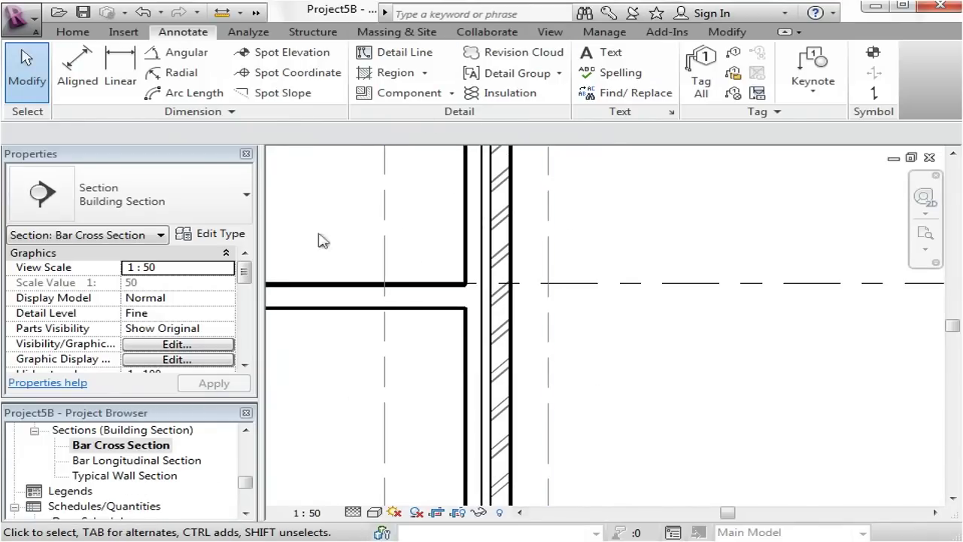
pyautogui.doubleClick(113, 476)
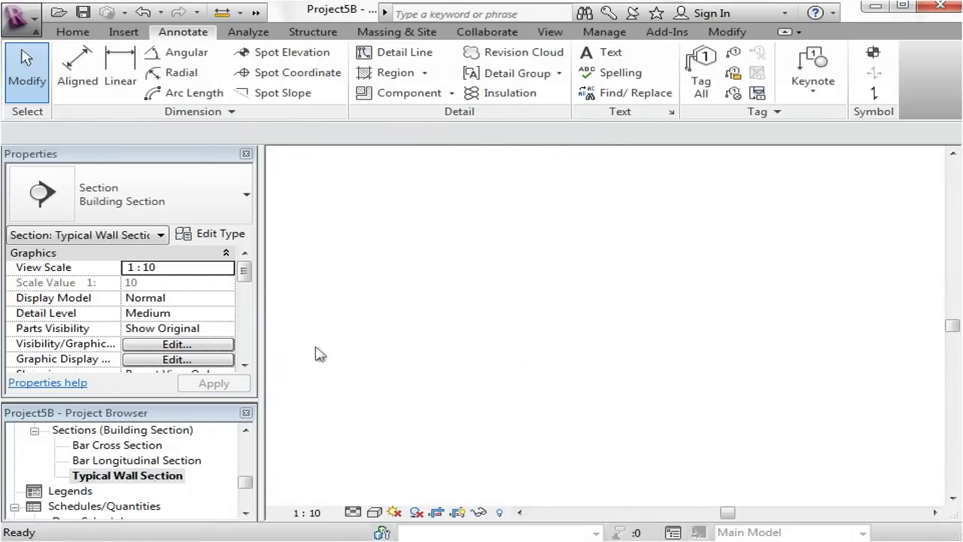
pyautogui.scroll(3, 699, 286)
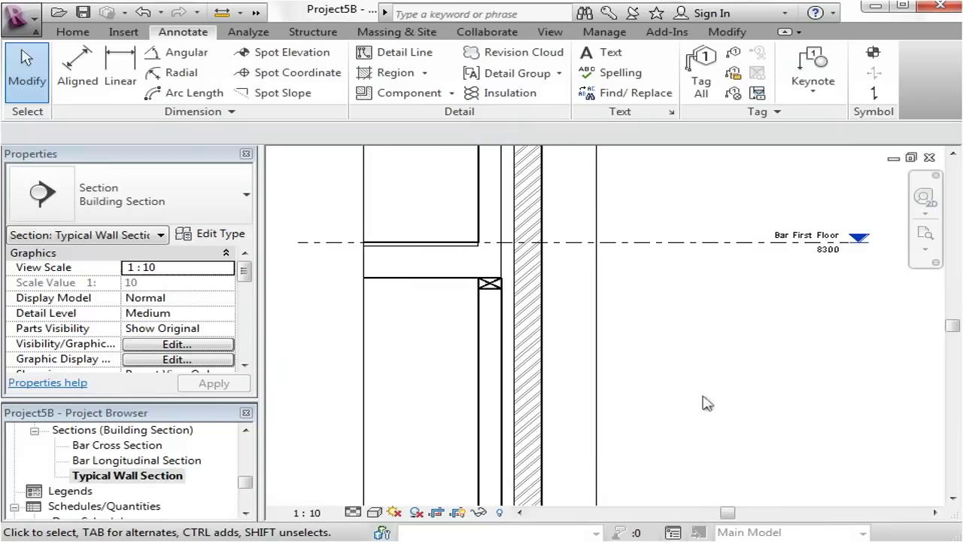
pyautogui.moveTo(707, 404); pyautogui.dragTo(550, 223, button='middle')
pyautogui.scroll(4, 458, 297)
pyautogui.moveTo(461, 305); pyautogui.dragTo(455, 273, button='middle')
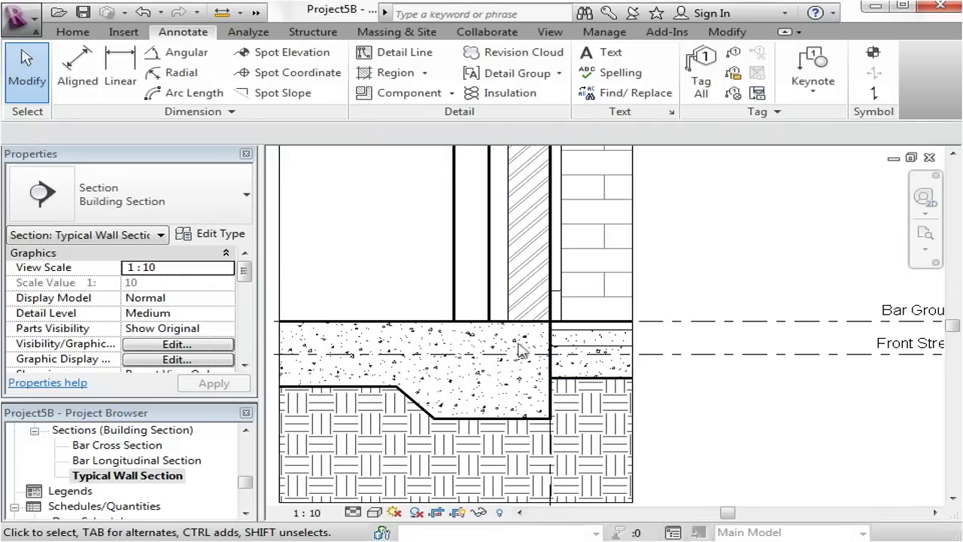
pyautogui.scroll(1, 519, 345)
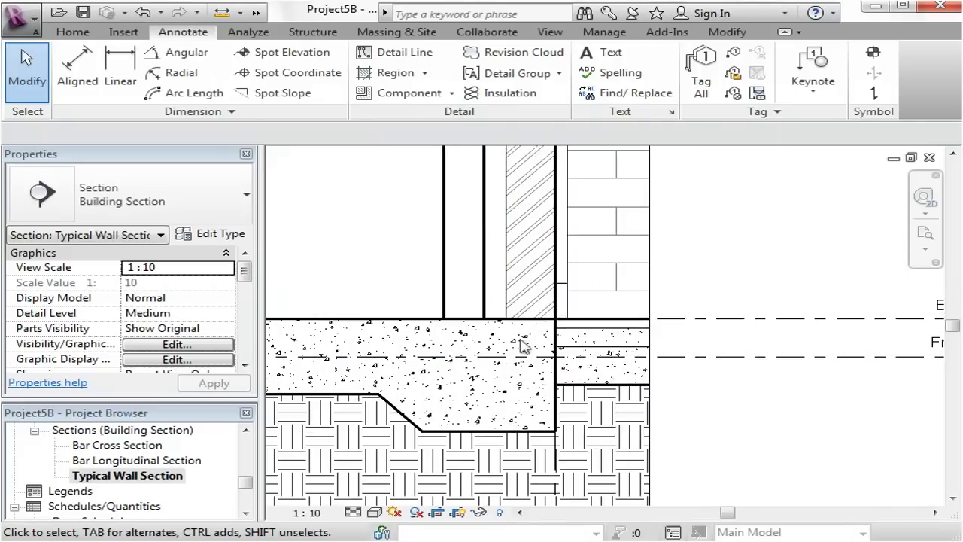
pyautogui.scroll(-1, 528, 359)
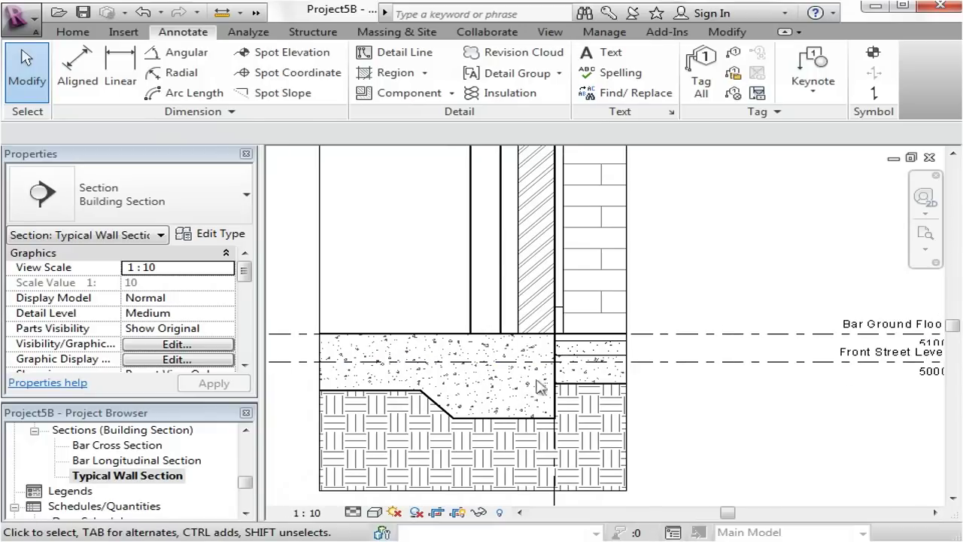
pyautogui.scroll(1, 548, 354)
pyautogui.moveTo(551, 353); pyautogui.dragTo(409, 344, button='middle')
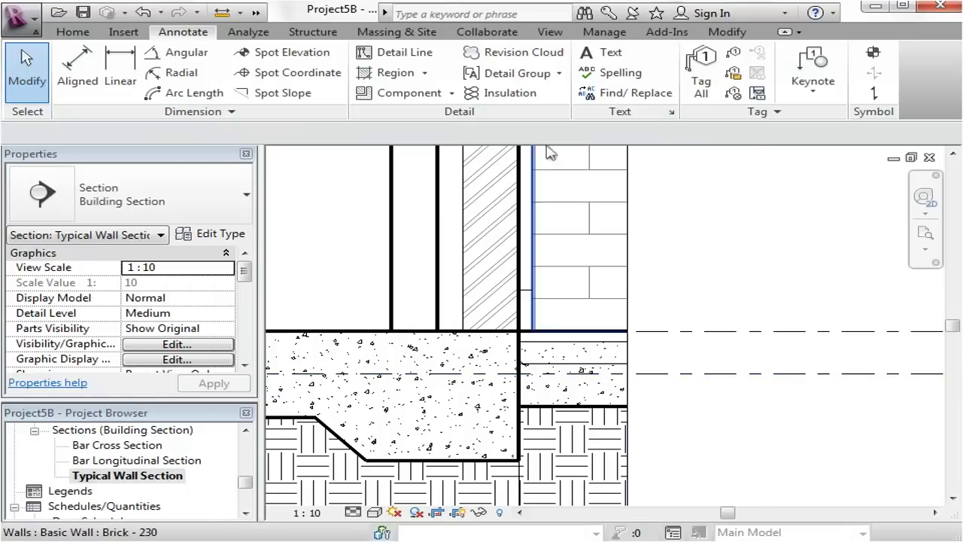
# Step: Sketch a 160 by 100 rectangular masking region under the cavity over the slab hatch
pyautogui.click(427, 72)
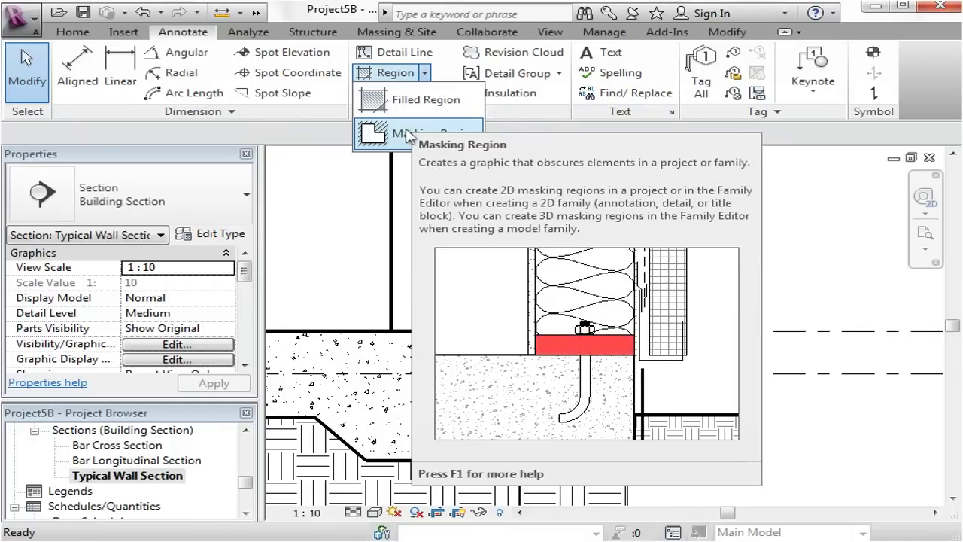
pyautogui.click(406, 135)
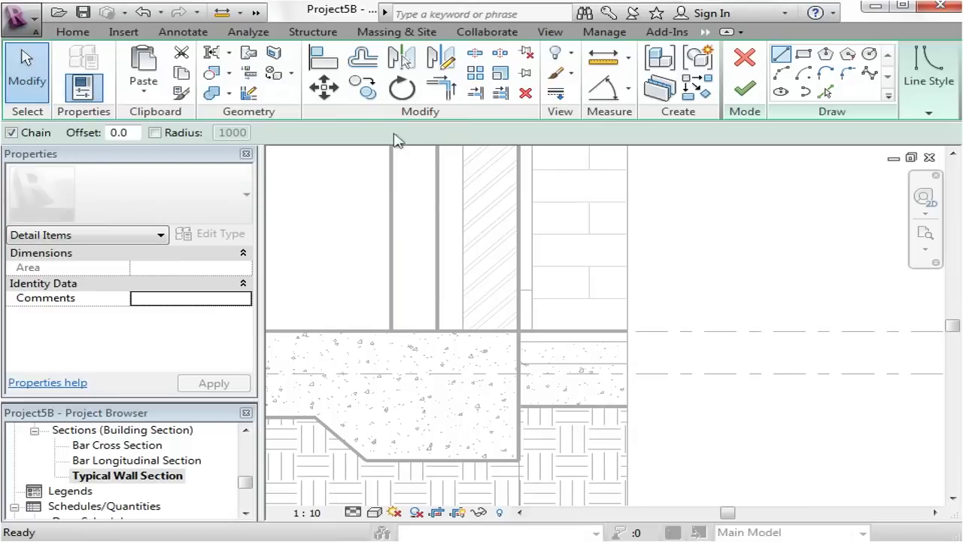
pyautogui.click(807, 55)
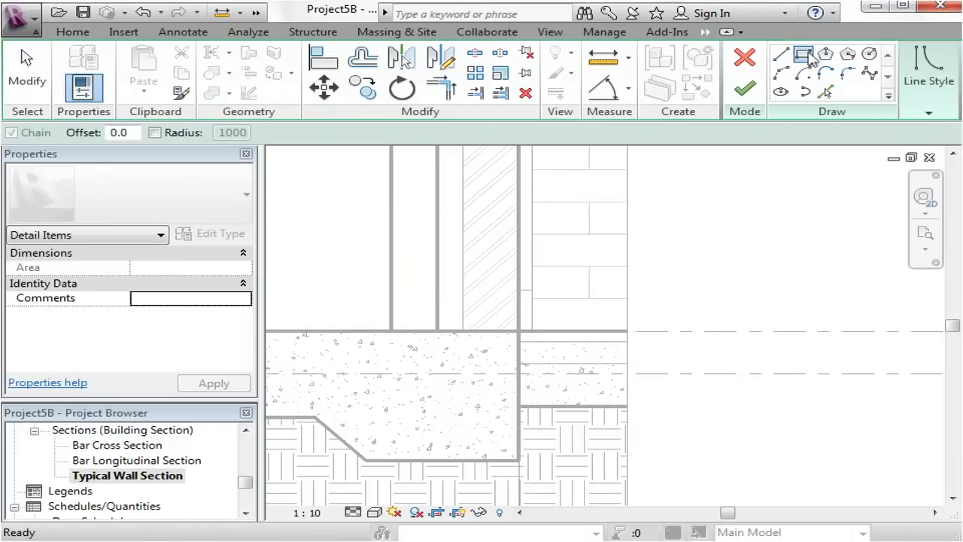
pyautogui.click(437, 331)
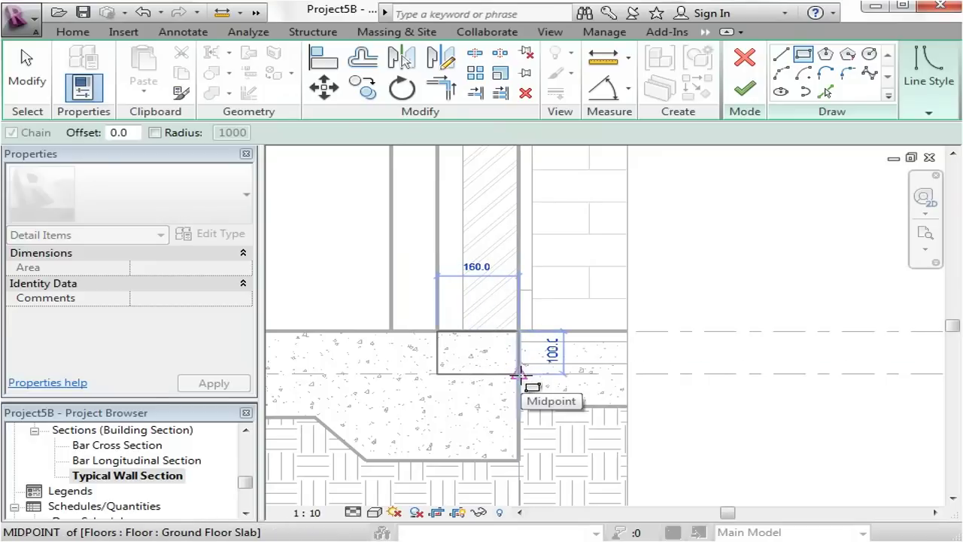
pyautogui.click(519, 374)
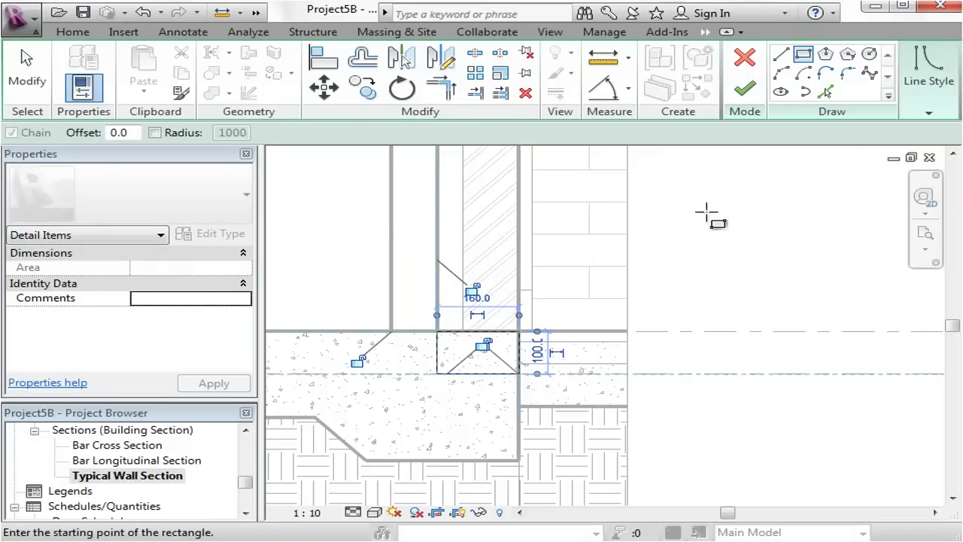
pyautogui.click(745, 88)
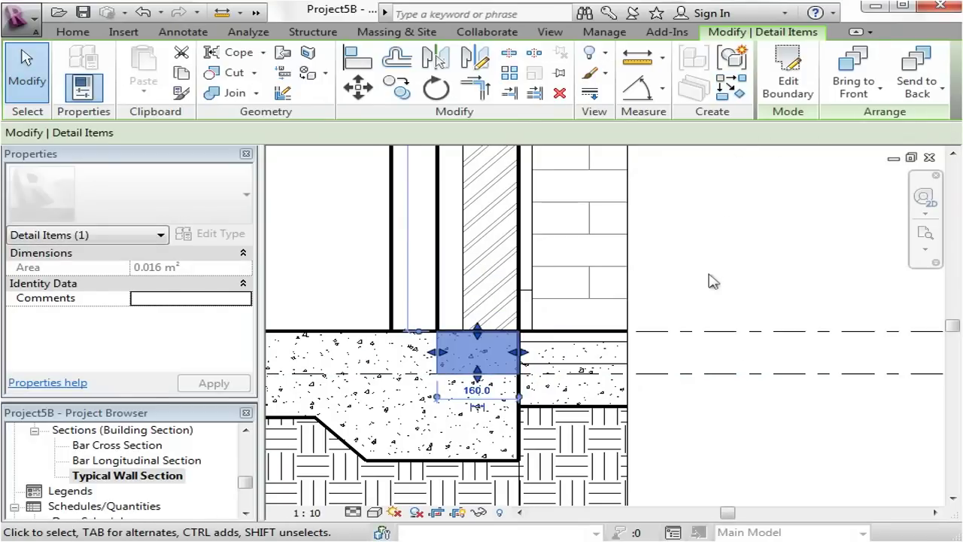
pyautogui.click(711, 281)
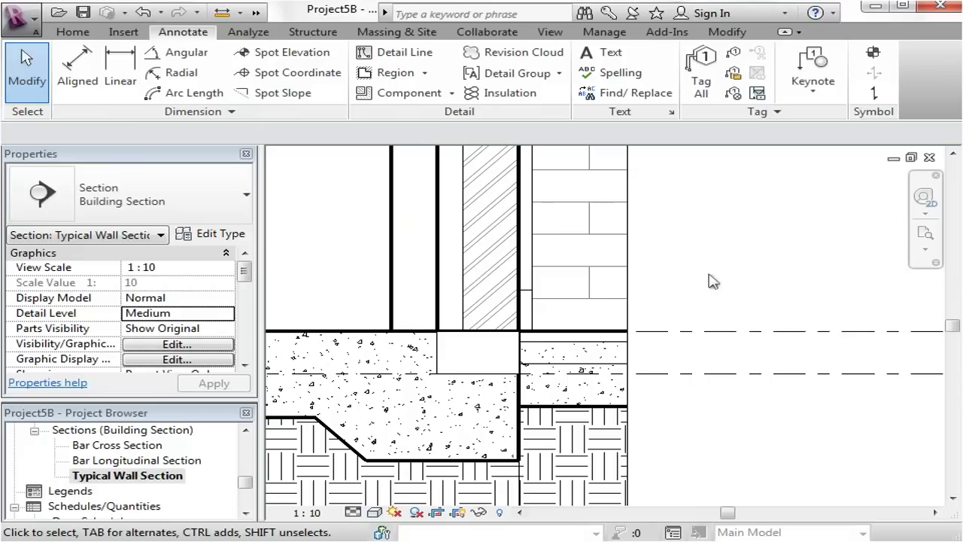
# Step: Bring the masking region to the front and deselect it
pyautogui.click(441, 355)
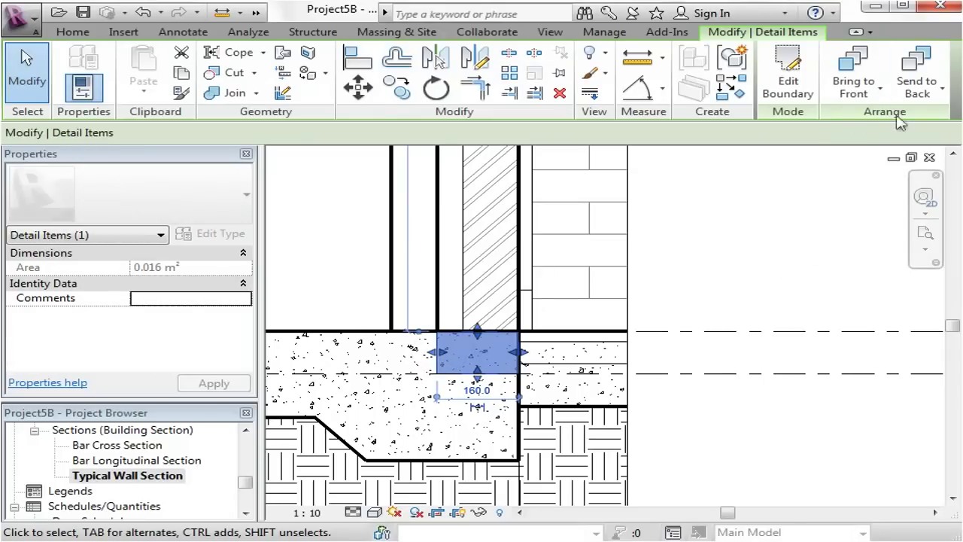
pyautogui.click(880, 90)
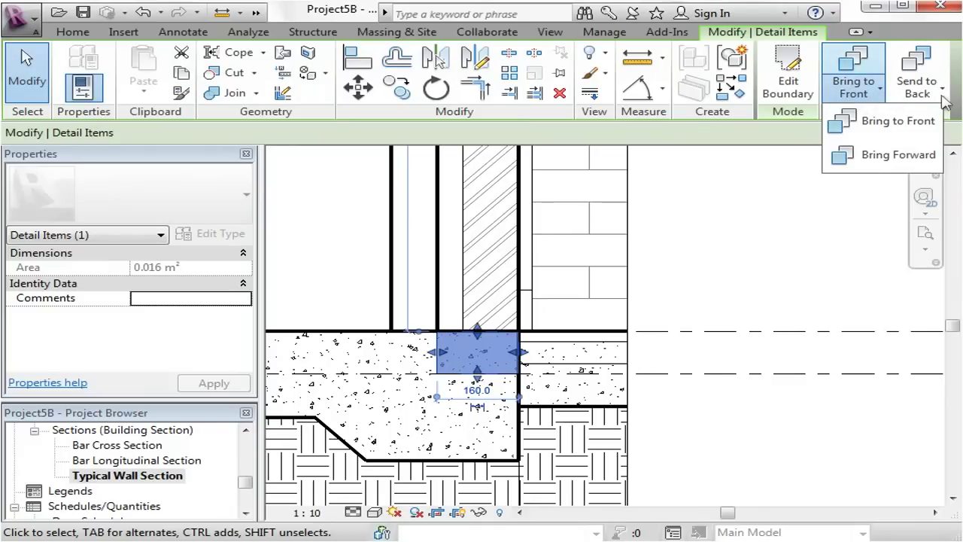
pyautogui.click(759, 187)
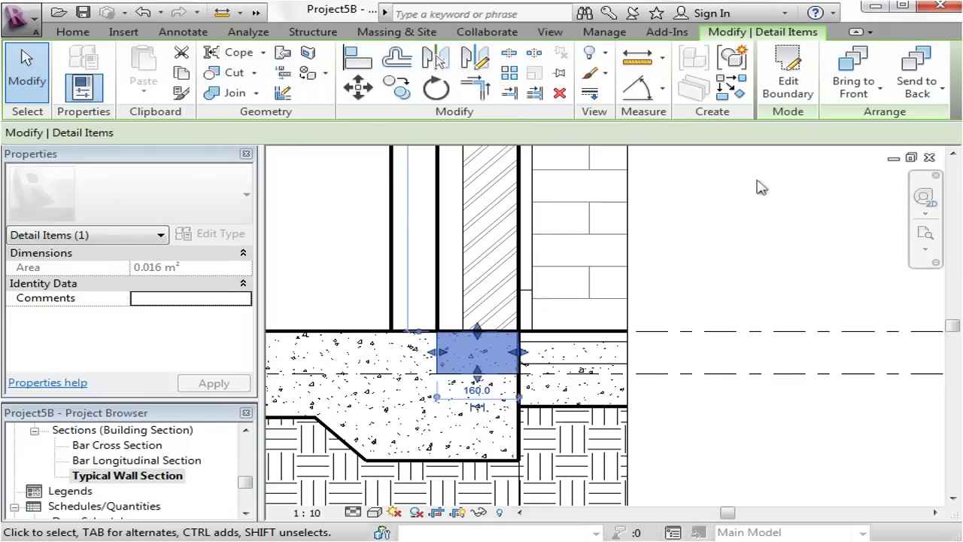
pyautogui.click(703, 282)
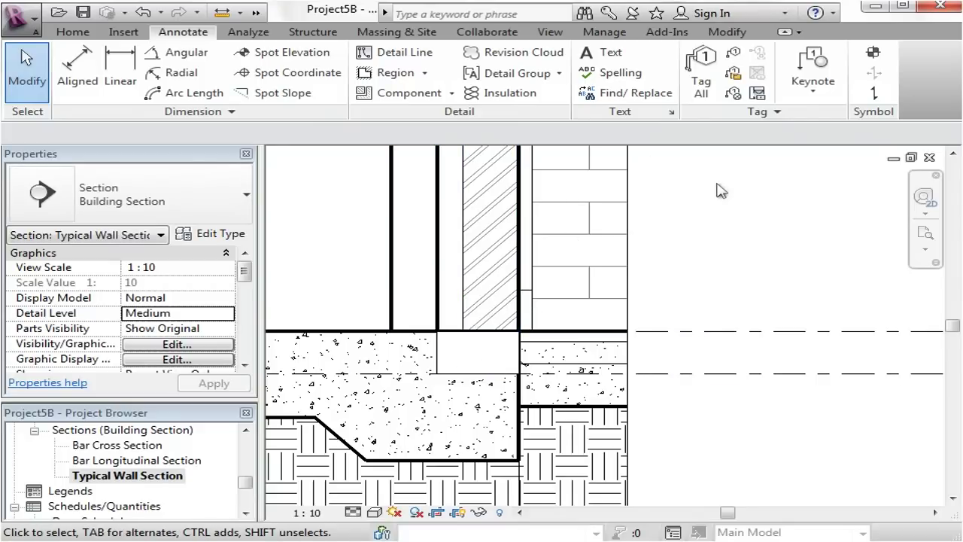
# Step: Check the detail component types without placing one, then open Visibility/Graphic Overrides with VG
pyautogui.scroll(-1, 489, 279)
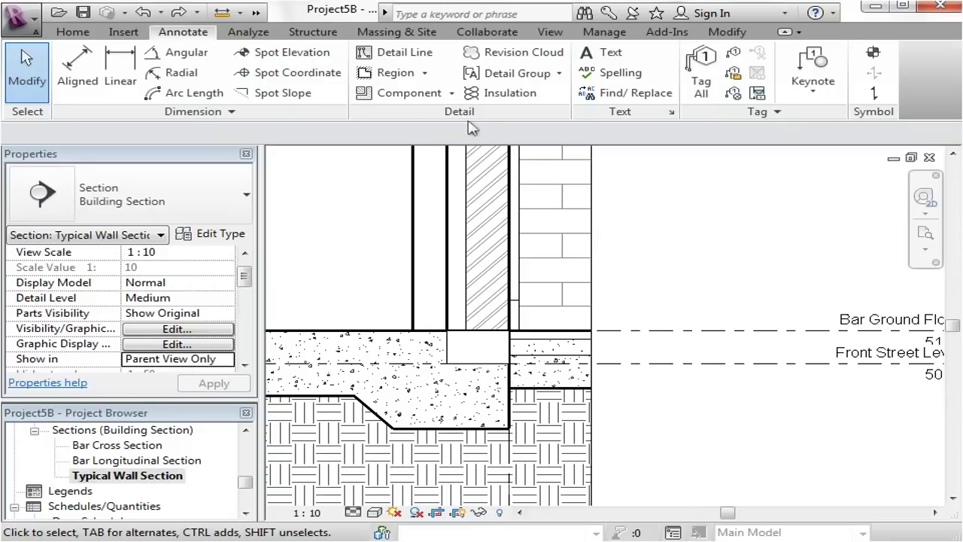
pyautogui.click(454, 93)
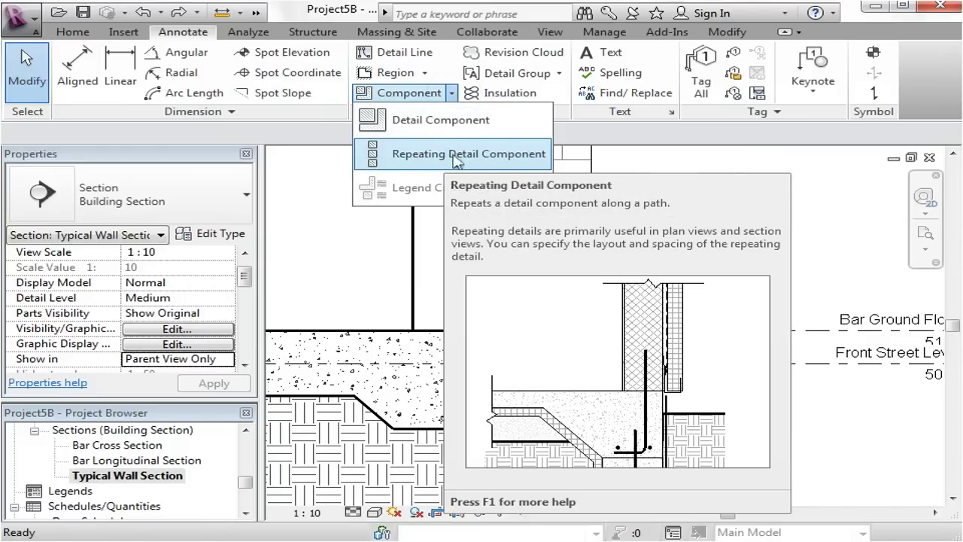
pyautogui.click(369, 241)
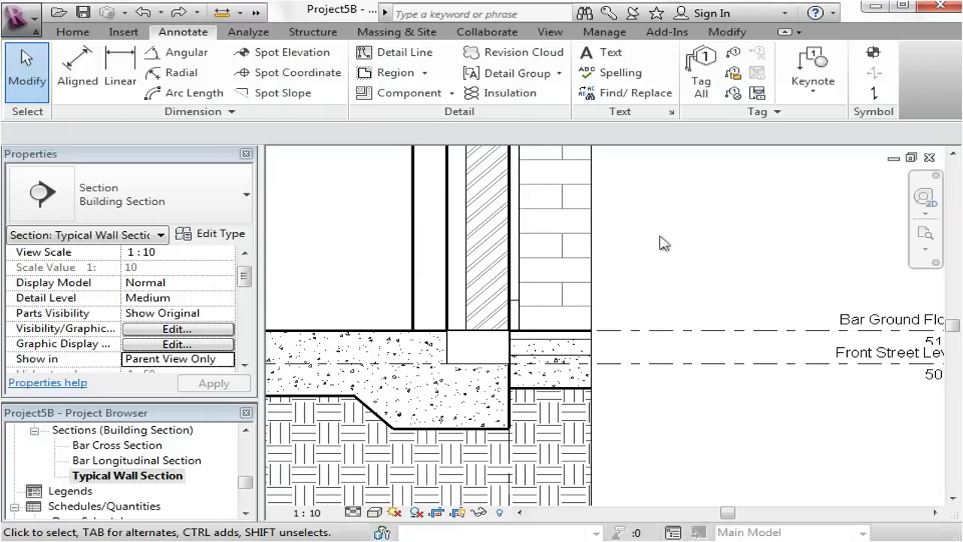
pyautogui.moveTo(663, 242); pyautogui.dragTo(681, 272, button='middle')
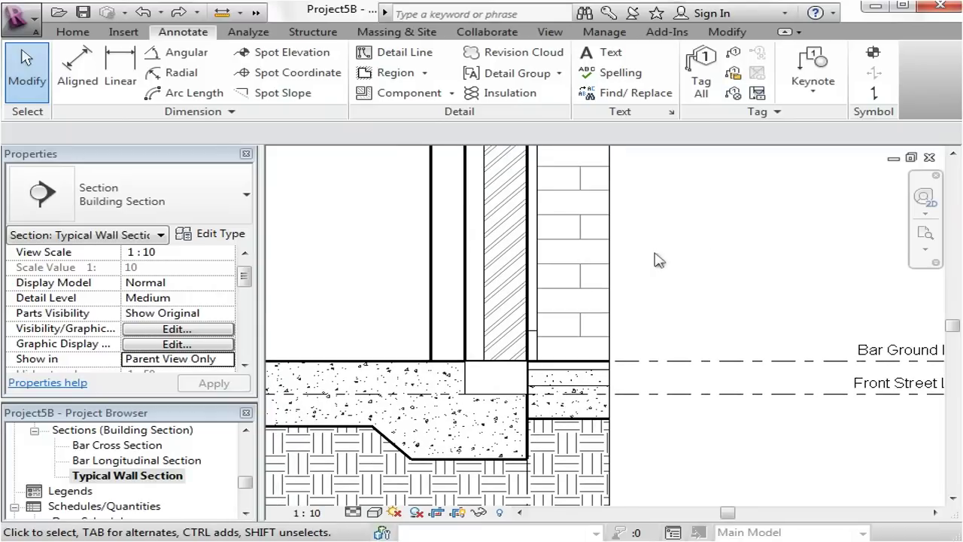
pyautogui.press('v')
pyautogui.press('g')
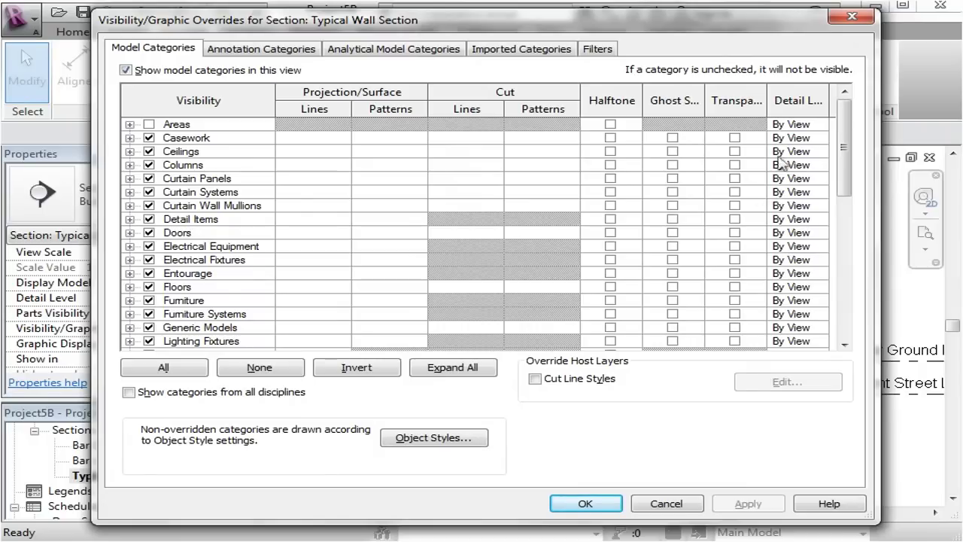
# Step: Hide the Walls cut fill pattern in Visibility/Graphic Overrides and apply it
pyautogui.moveTo(851, 112); pyautogui.dragTo(841, 288)
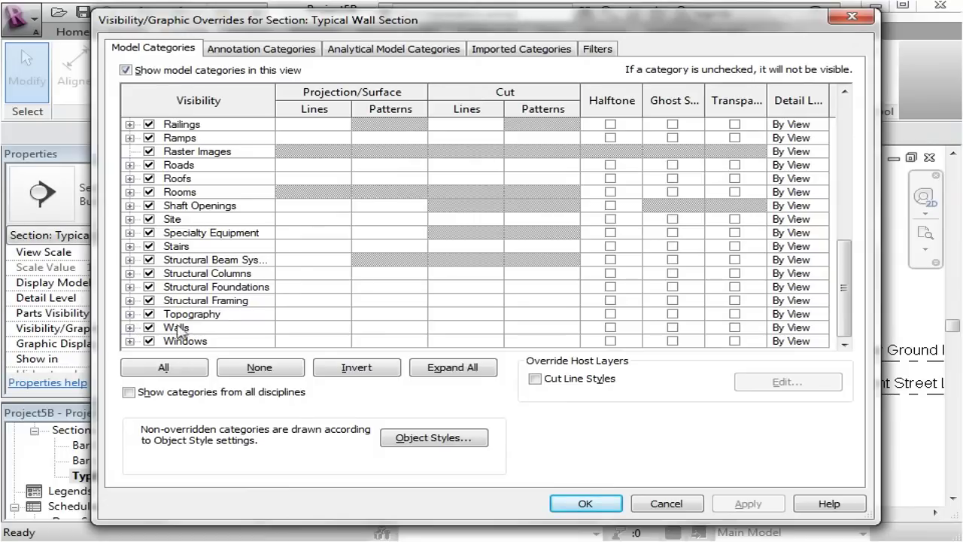
pyautogui.click(205, 331)
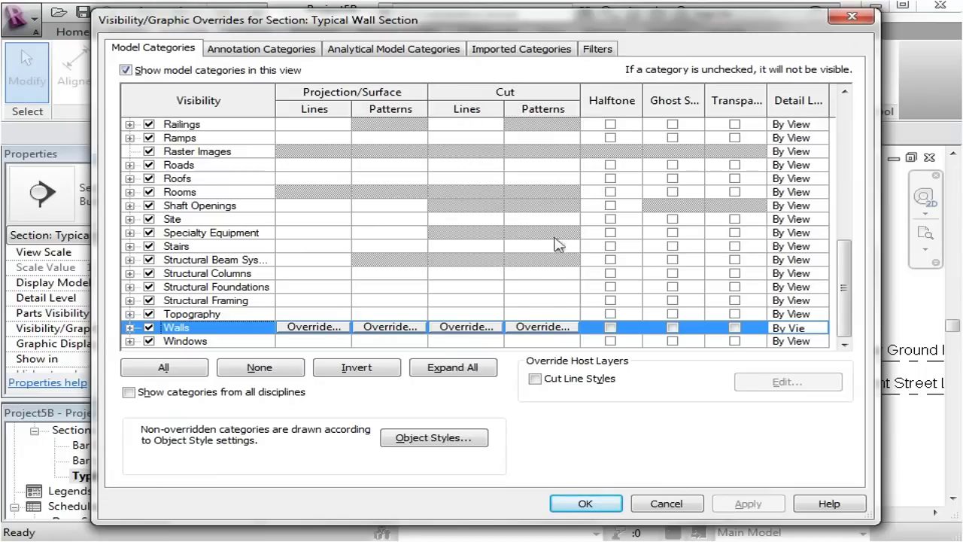
pyautogui.click(553, 327)
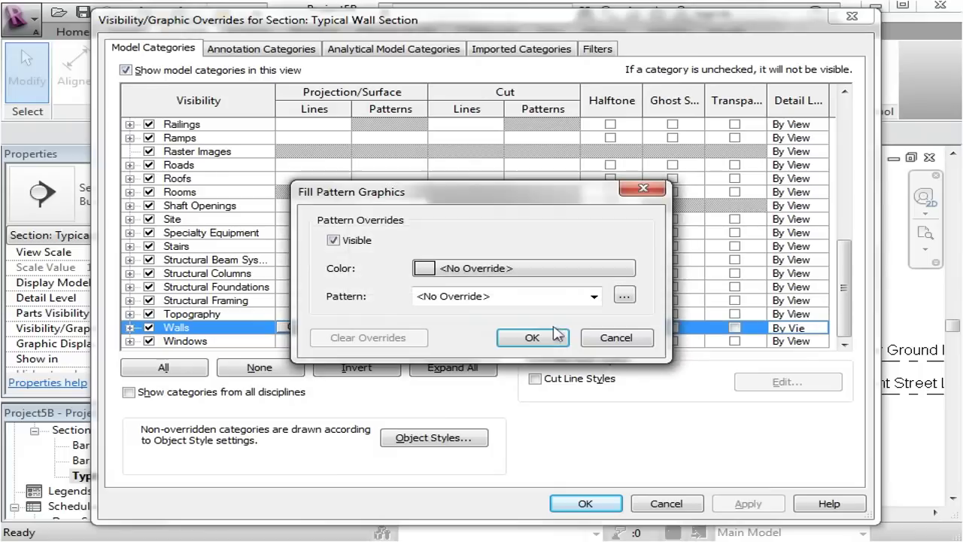
pyautogui.click(333, 240)
pyautogui.click(532, 338)
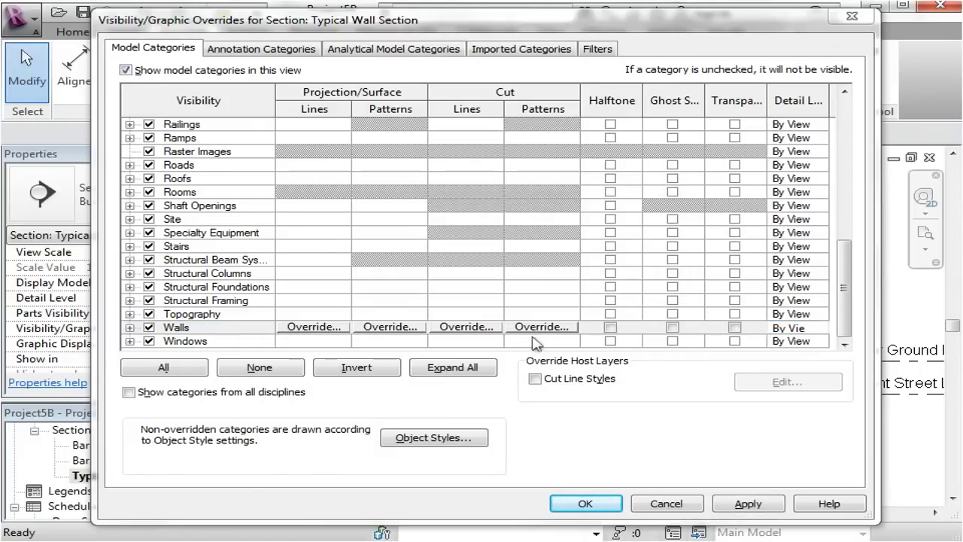
pyautogui.click(748, 504)
pyautogui.click(614, 505)
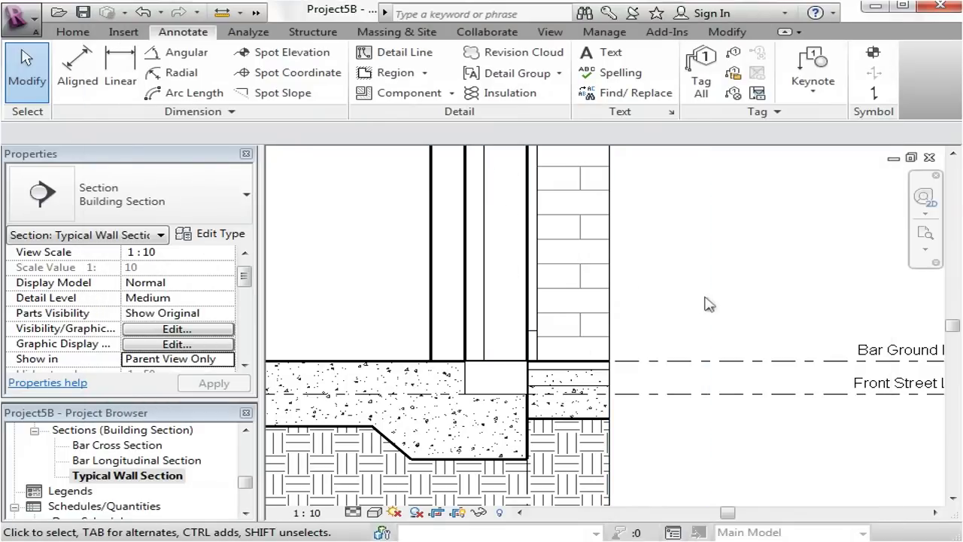
# Step: Reframe the Typical Wall Section on the wall base and bring up the detail component list
pyautogui.moveTo(701, 271); pyautogui.dragTo(670, 318, button='middle')
pyautogui.doubleClick(126, 447)
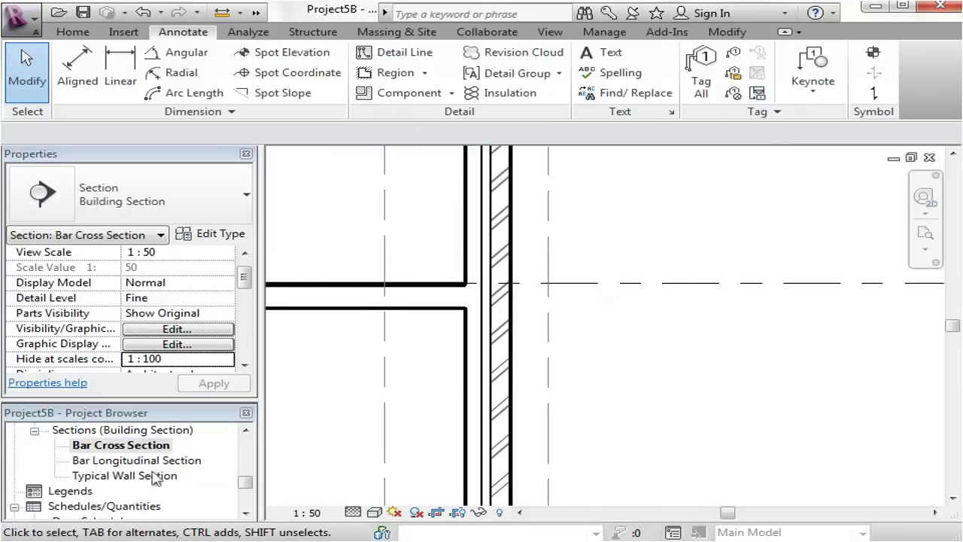
pyautogui.doubleClick(143, 477)
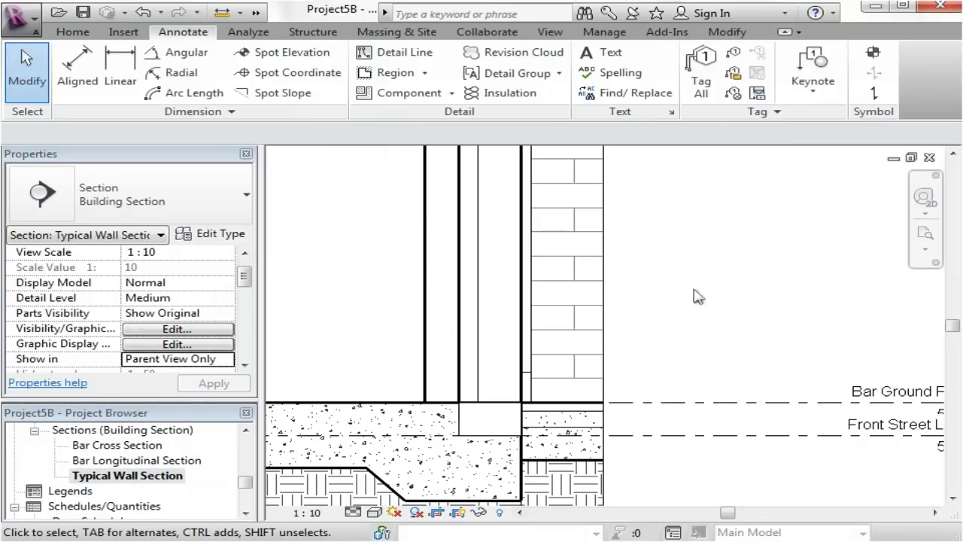
pyautogui.scroll(-1, 688, 306)
pyautogui.moveTo(697, 316); pyautogui.dragTo(665, 348, button='middle')
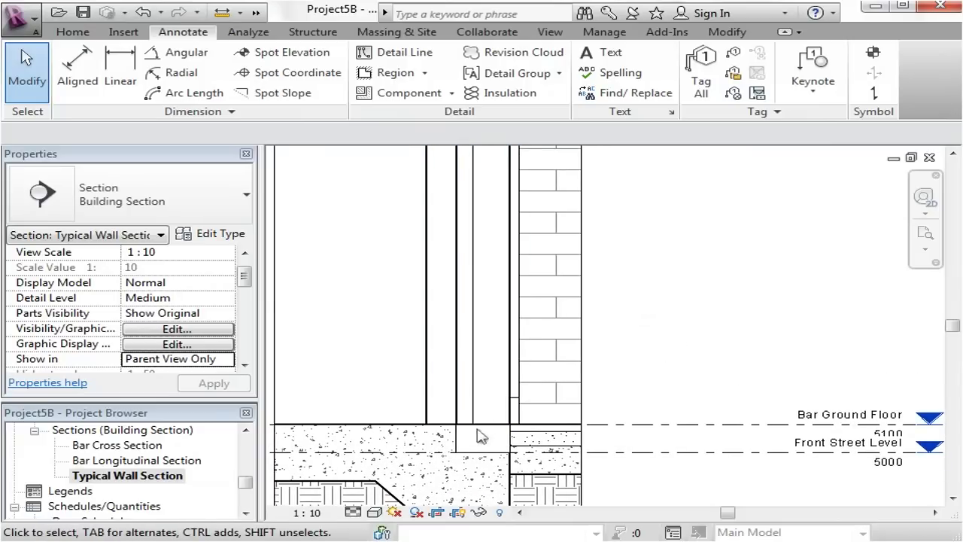
pyautogui.scroll(1, 482, 437)
pyautogui.moveTo(486, 441); pyautogui.dragTo(490, 404, button='middle')
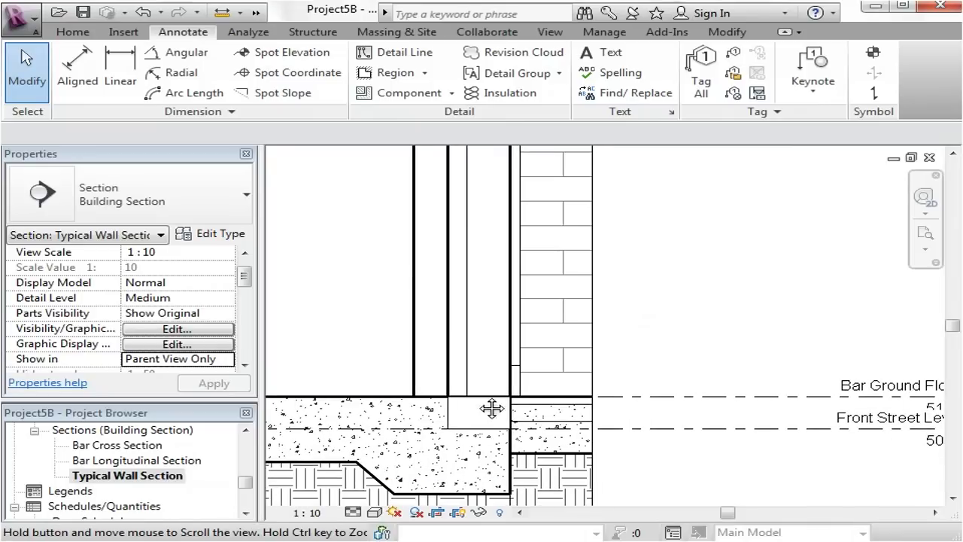
pyautogui.click(452, 93)
# Step: Start a Brick repeating detail and draw a trial vertical run right of the wall
pyautogui.click(369, 155)
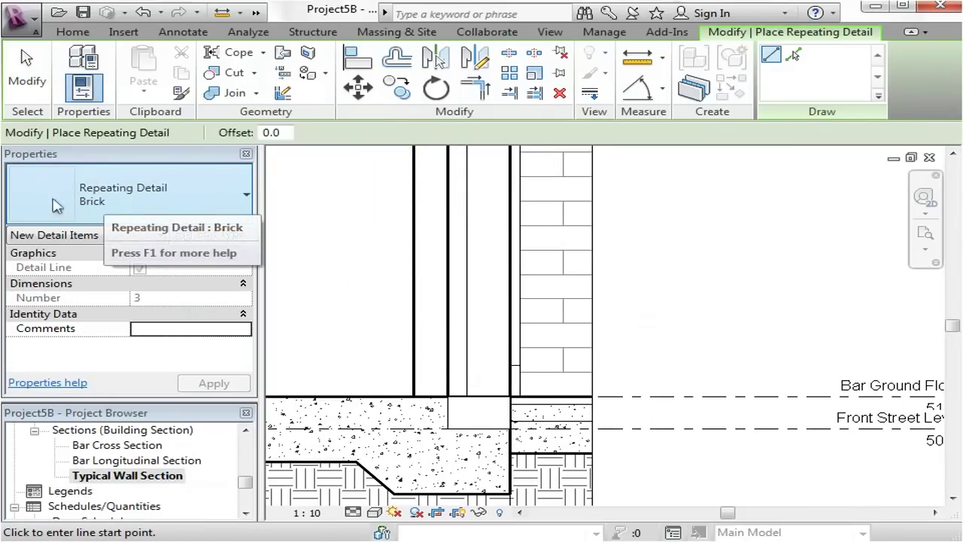
pyautogui.click(242, 200)
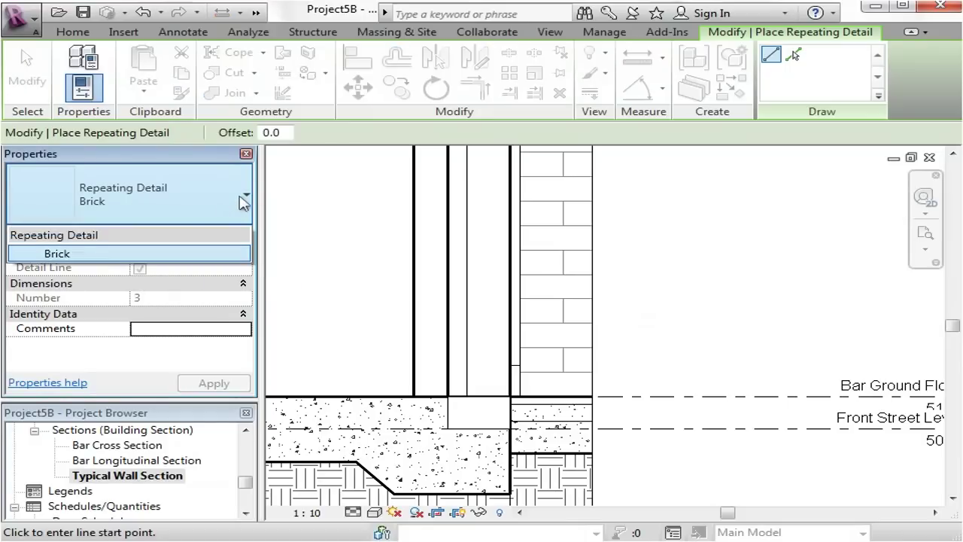
pyautogui.click(243, 202)
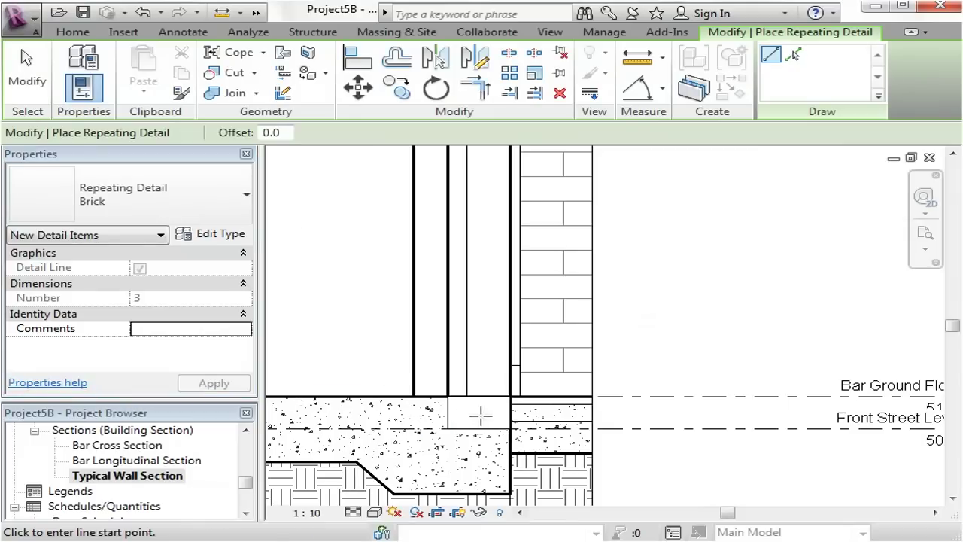
pyautogui.scroll(1, 482, 407)
pyautogui.moveTo(474, 404); pyautogui.dragTo(471, 383, button='middle')
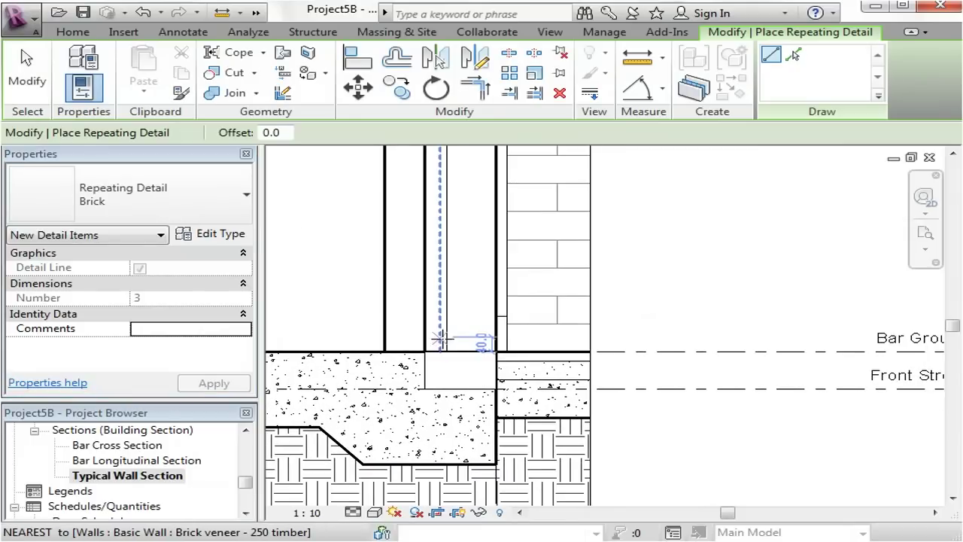
pyautogui.scroll(-1, 752, 301)
pyautogui.moveTo(745, 316); pyautogui.dragTo(679, 389, button='middle')
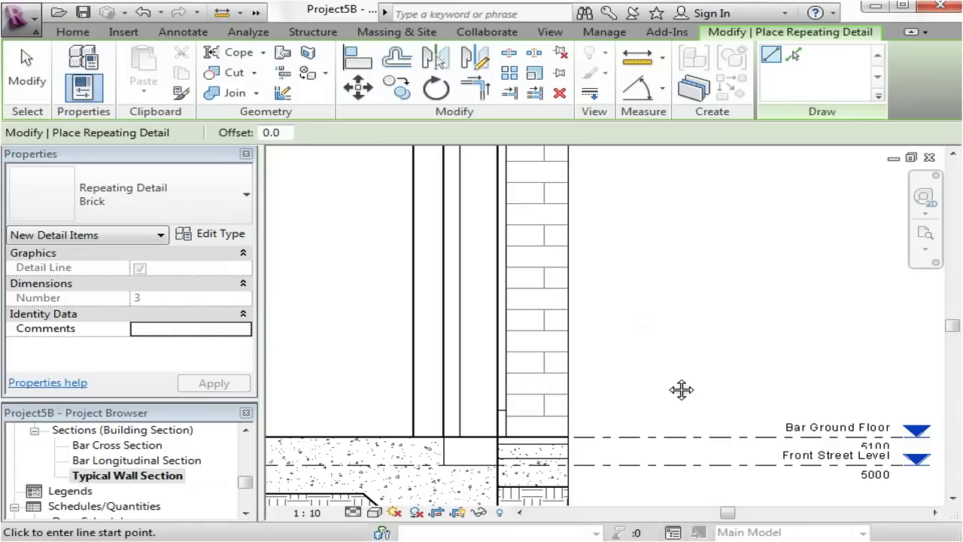
pyautogui.click(664, 393)
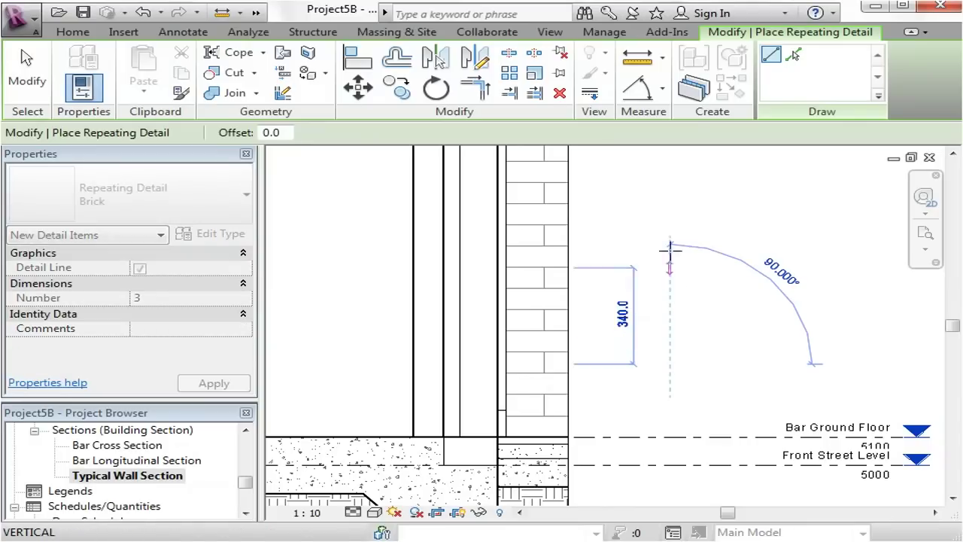
pyautogui.click(668, 187)
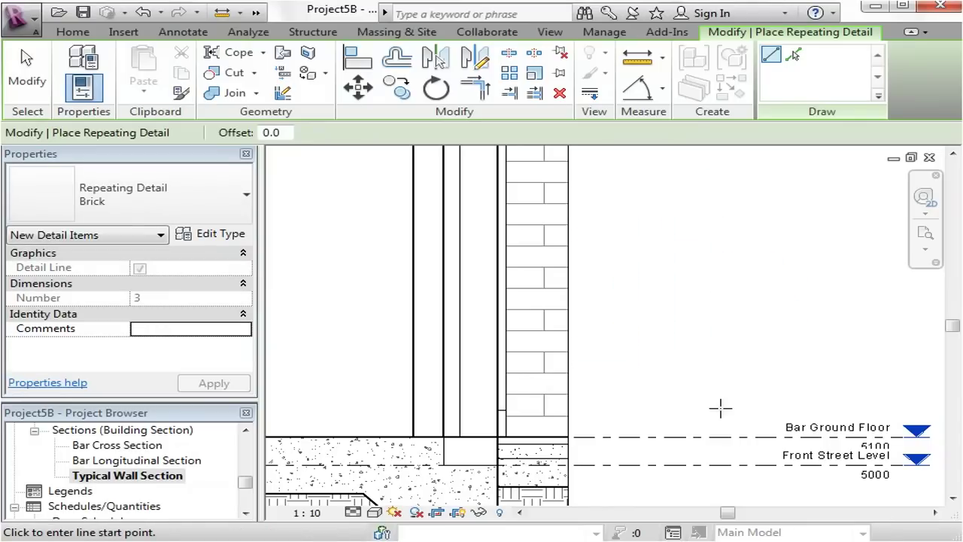
# Step: Draw a vertical brick strip upward beside the inner wall face
pyautogui.moveTo(385, 339); pyautogui.dragTo(492, 347, button='middle')
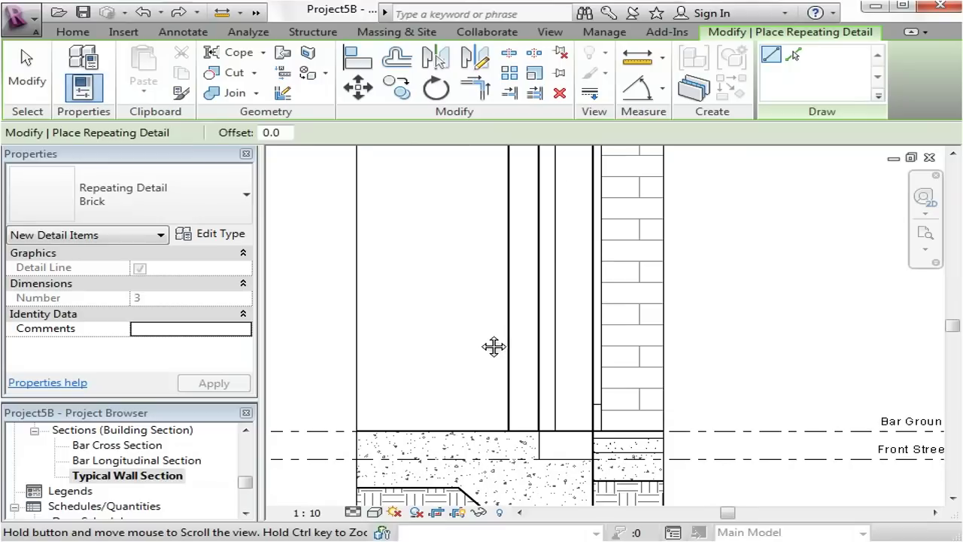
pyautogui.click(445, 367)
pyautogui.click(442, 201)
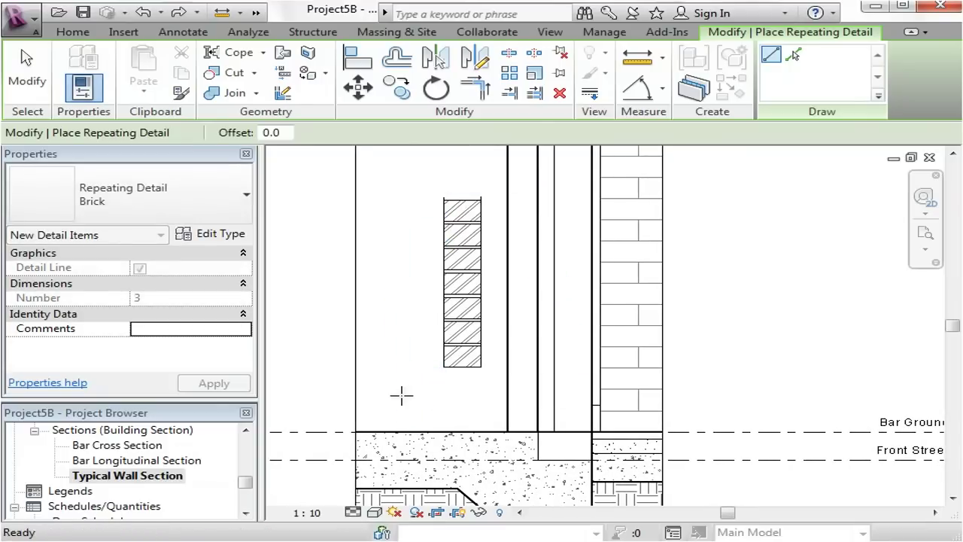
pyautogui.press('Escape')
pyautogui.press('Escape')
pyautogui.scroll(1, 470, 386)
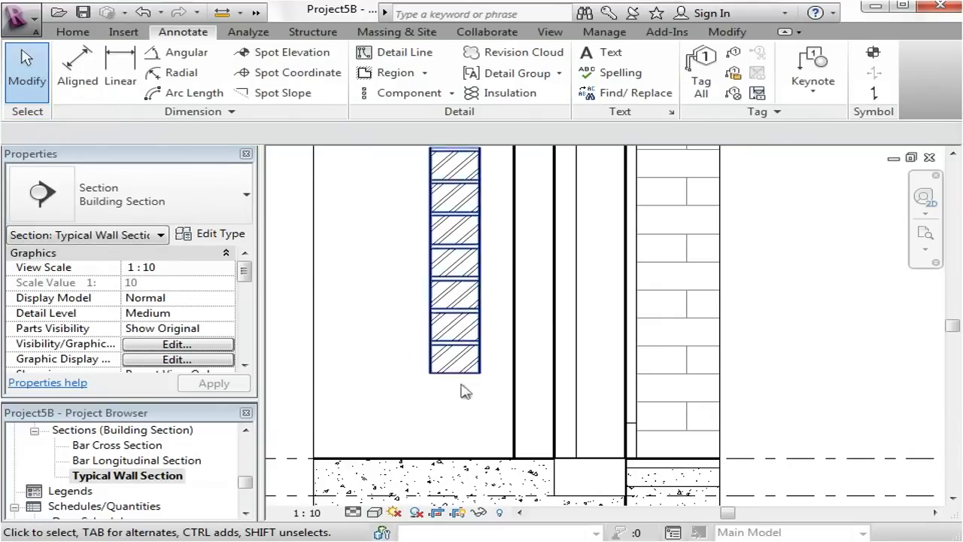
pyautogui.scroll(2, 460, 389)
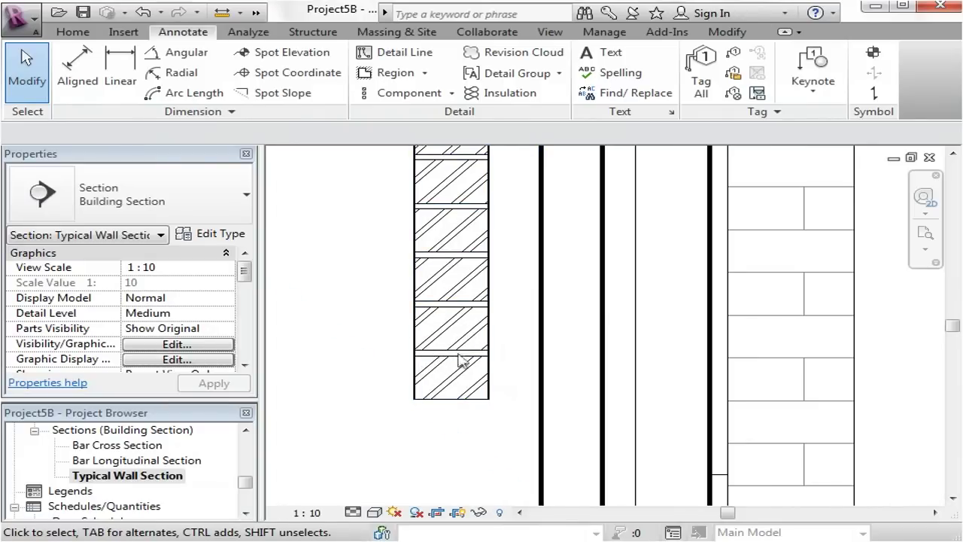
# Step: Select and remove the trial brick strip
pyautogui.click(485, 402)
pyautogui.press('Escape')
pyautogui.scroll(-2, 348, 334)
pyautogui.moveTo(348, 333)
pyautogui.mouseDown(button='middle')
pyautogui.moveTo(404, 353)
pyautogui.moveTo(350, 328)
pyautogui.mouseUp(button='middle')
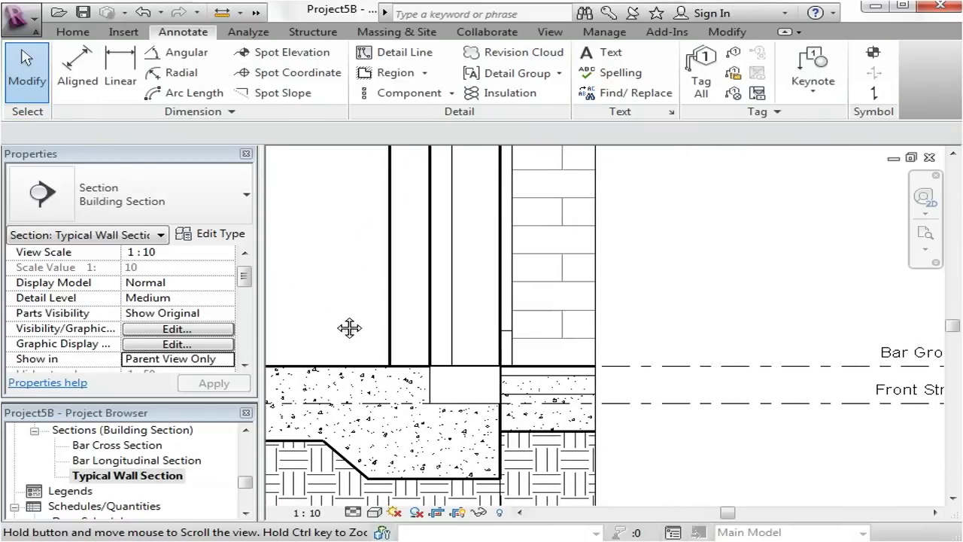
# Step: Place a Brick repeating detail from the wall's bottom endpoint on the slab up to the wall top
pyautogui.click(403, 93)
pyautogui.click(512, 141)
pyautogui.scroll(1, 498, 440)
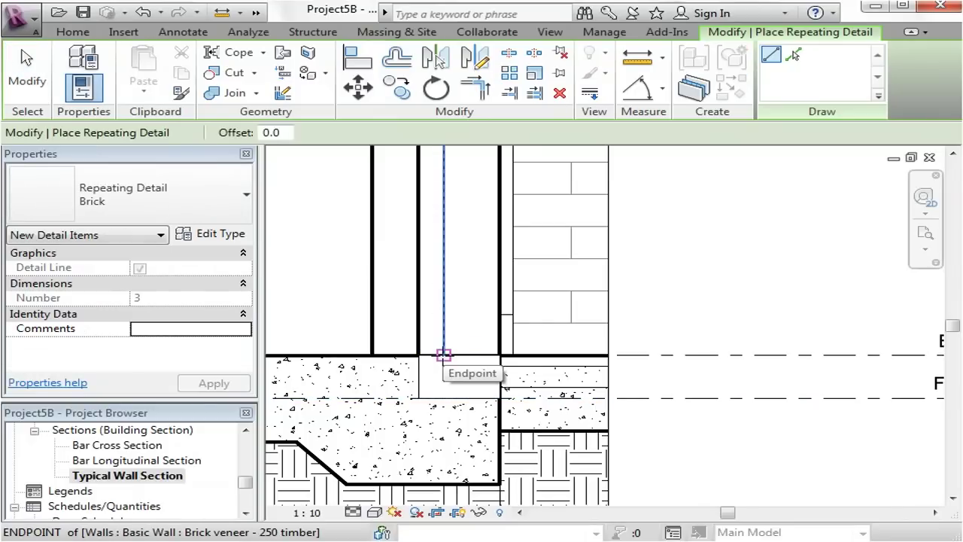
pyautogui.click(444, 353)
pyautogui.scroll(-2, 447, 327)
pyautogui.moveTo(447, 327); pyautogui.dragTo(454, 353, button='middle')
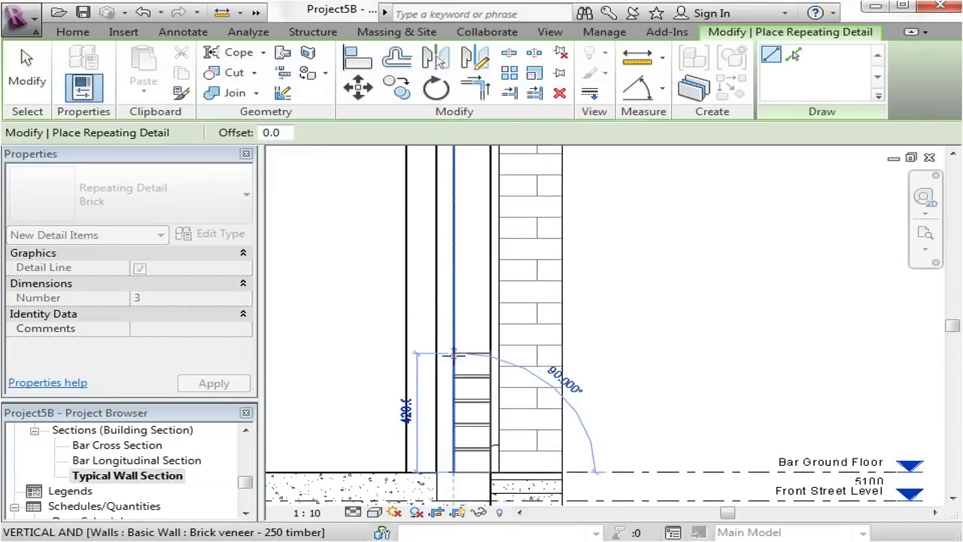
pyautogui.click(452, 175)
pyautogui.press('Escape')
pyautogui.press('Escape')
pyautogui.moveTo(474, 277); pyautogui.dragTo(477, 172, button='middle')
pyautogui.scroll(2, 473, 361)
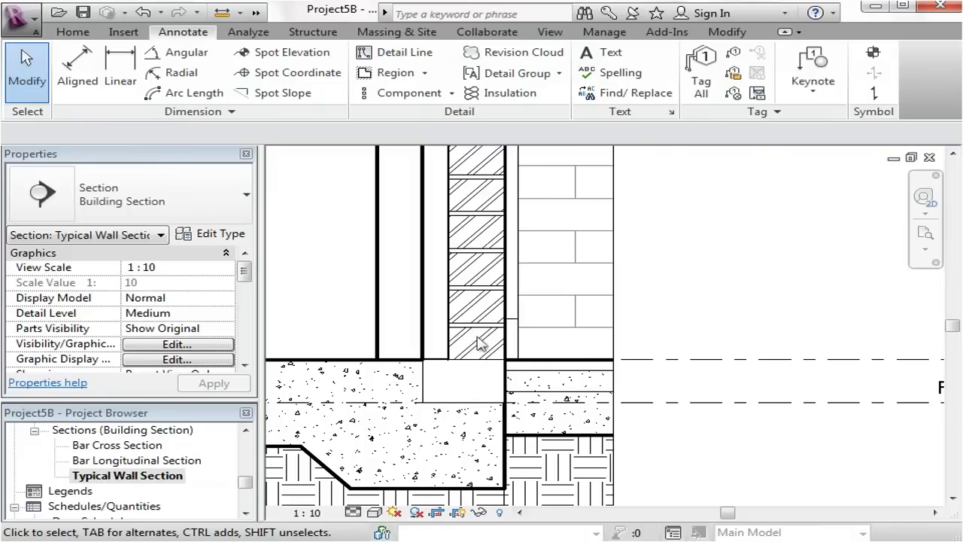
pyautogui.scroll(2, 476, 344)
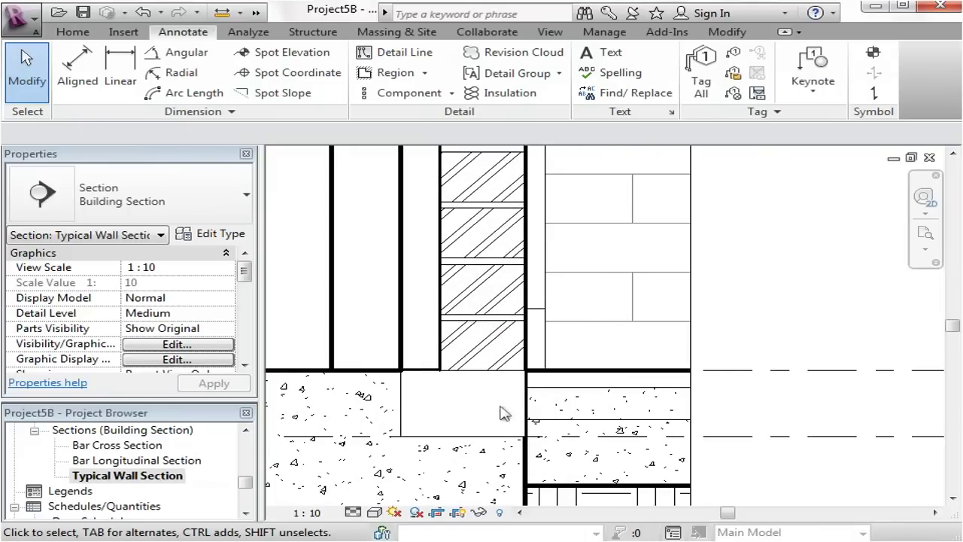
# Step: Drag the brick repeating detail's bottom end down into the footing so its length becomes 1140
pyautogui.click(472, 371)
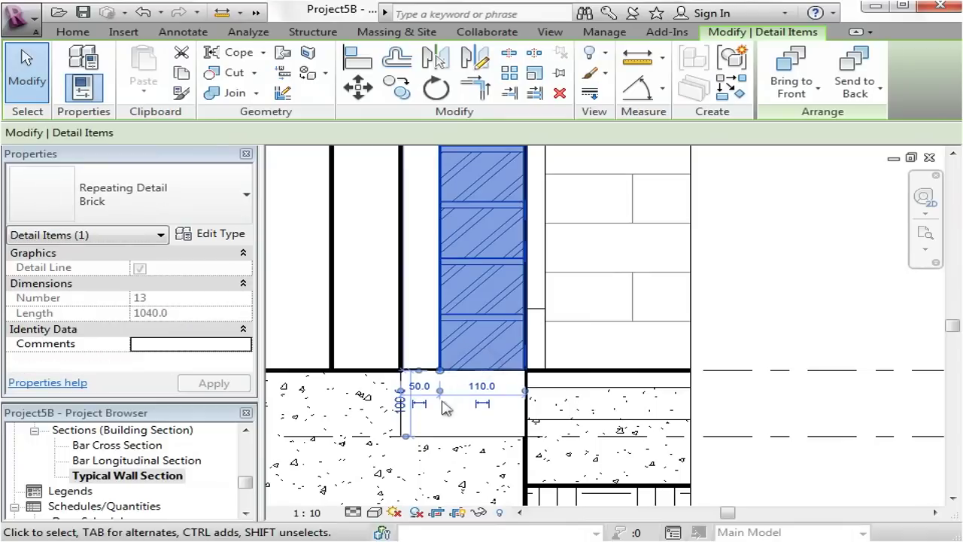
pyautogui.moveTo(443, 373); pyautogui.dragTo(440, 446)
pyautogui.scroll(-2, 501, 344)
pyautogui.moveTo(565, 314); pyautogui.dragTo(546, 389, button='middle')
pyautogui.click(625, 415)
pyautogui.scroll(1, 524, 480)
pyautogui.moveTo(482, 447); pyautogui.dragTo(489, 399, button='middle')
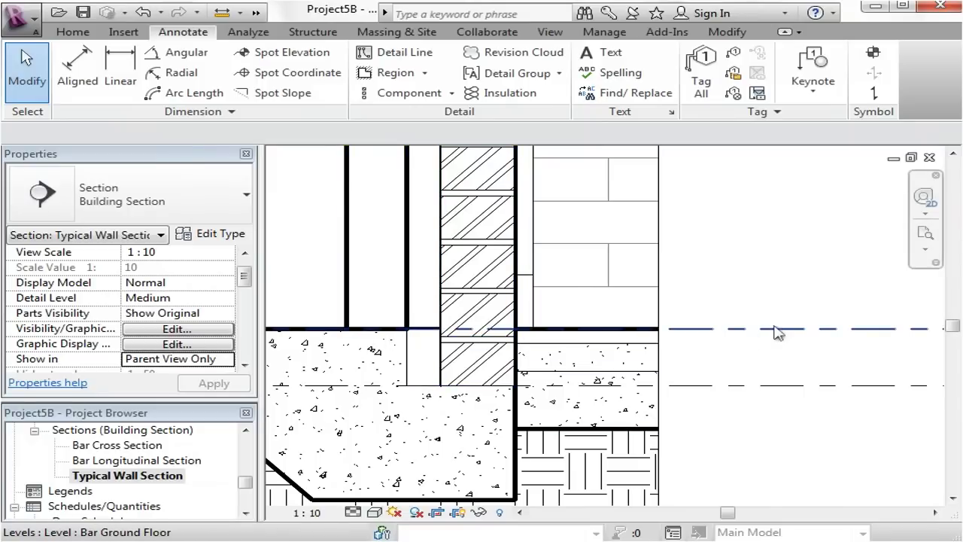
pyautogui.moveTo(781, 291); pyautogui.dragTo(808, 285, button='middle')
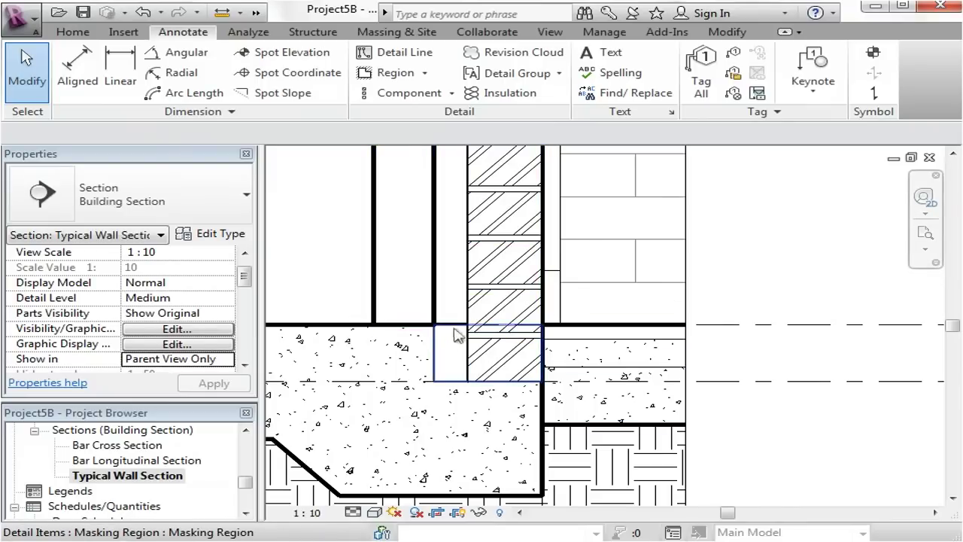
pyautogui.moveTo(310, 285); pyautogui.dragTo(329, 305, button='middle')
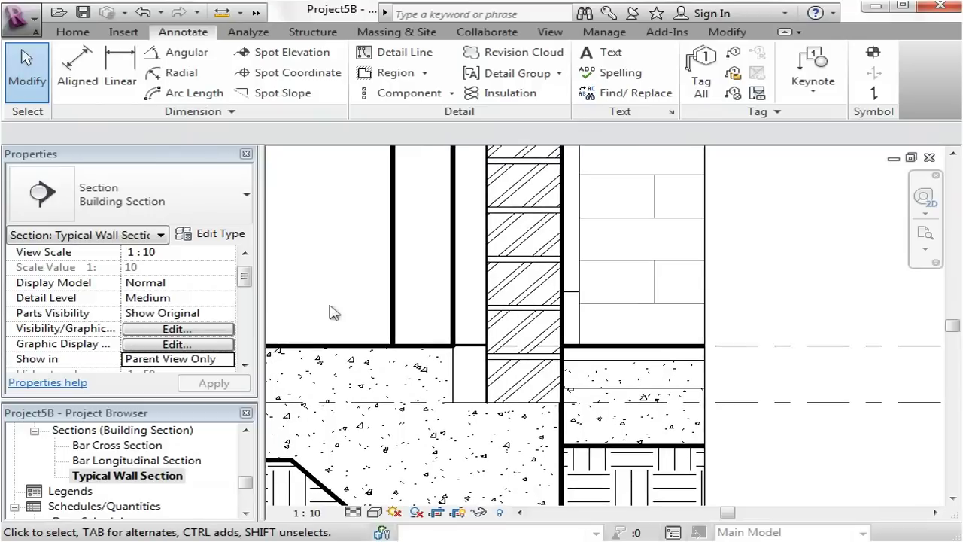
# Step: Select the masking region at the wall base and enter Edit Boundary mode
pyautogui.moveTo(451, 433); pyautogui.dragTo(477, 383, button='middle')
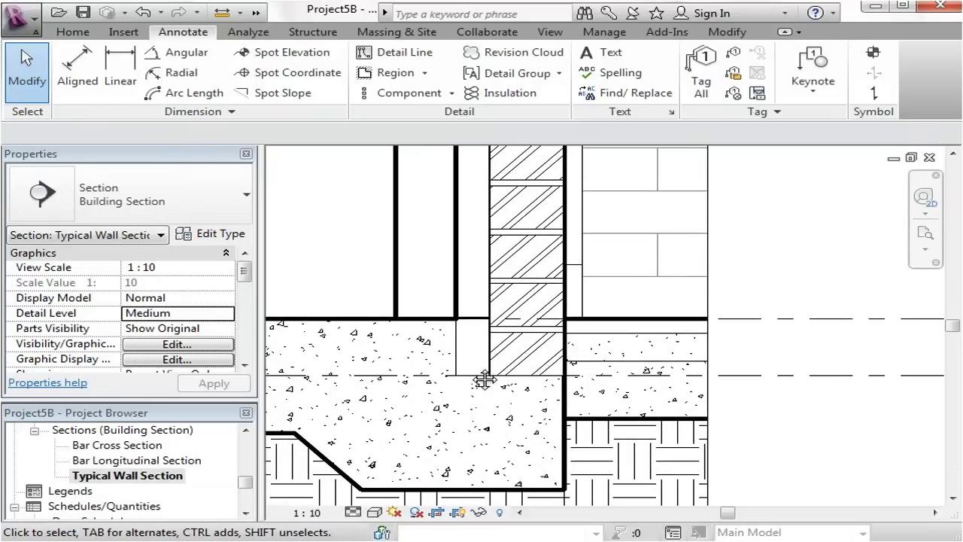
pyautogui.scroll(1, 479, 334)
pyautogui.moveTo(477, 334); pyautogui.dragTo(501, 361, button='middle')
pyautogui.scroll(-1, 495, 339)
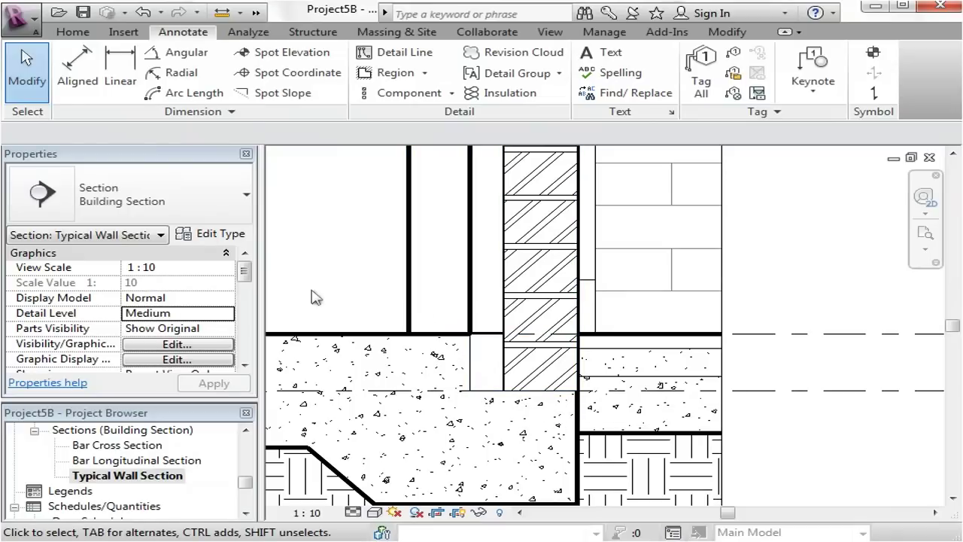
pyautogui.click(474, 368)
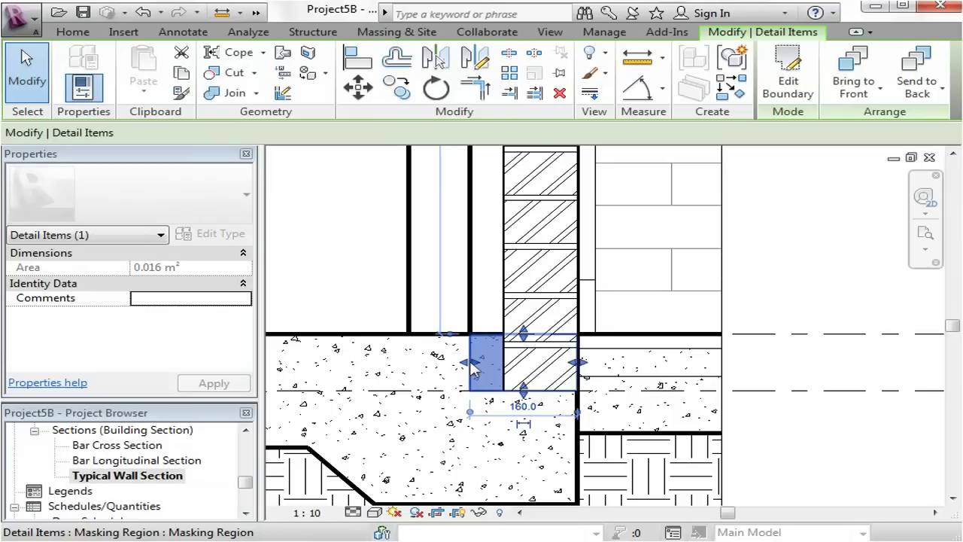
pyautogui.click(338, 297)
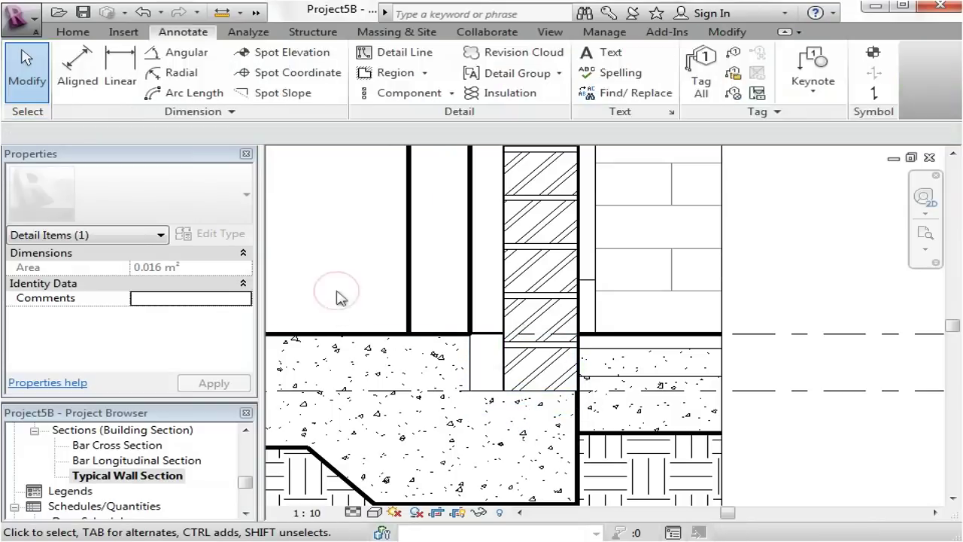
pyautogui.click(472, 370)
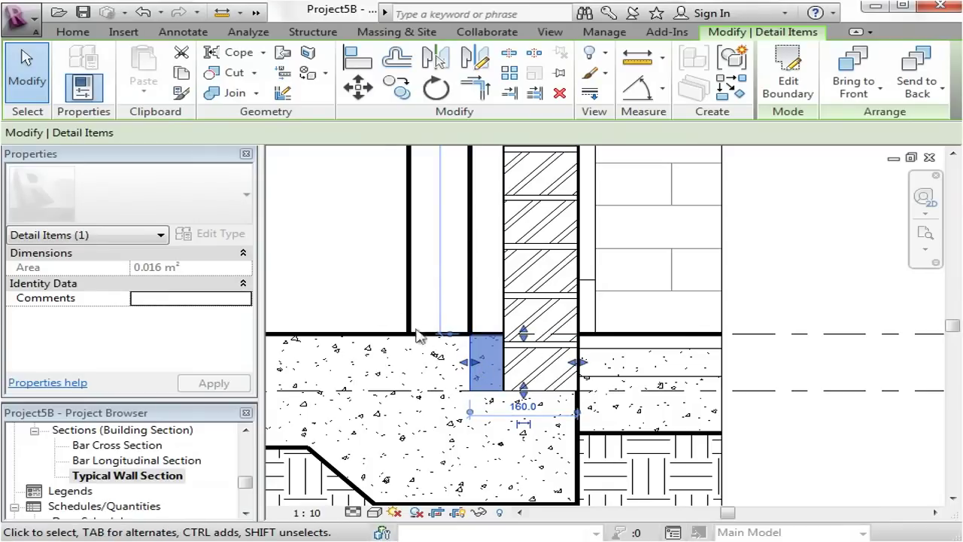
pyautogui.click(784, 74)
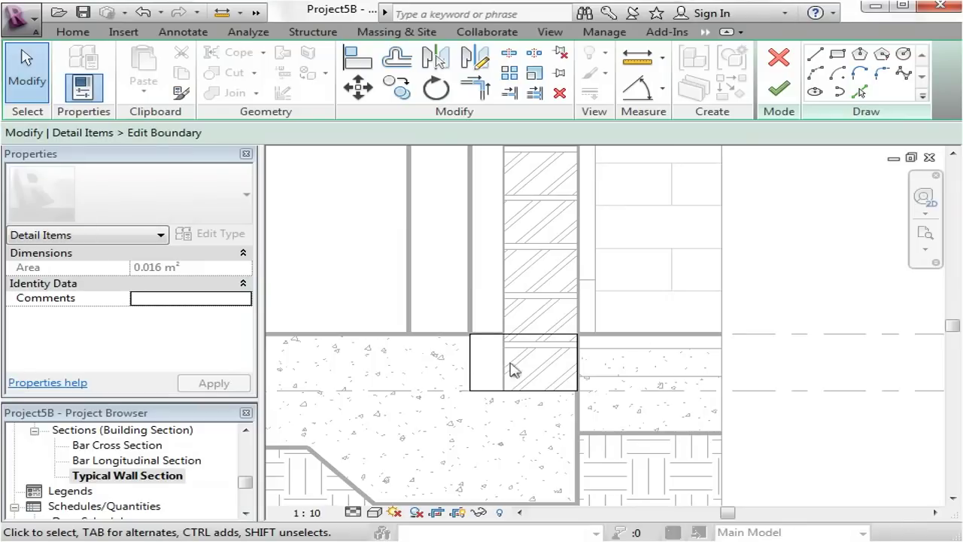
# Step: Set the left and bottom boundary lines to the 0.35 pen line style
pyautogui.click(471, 360)
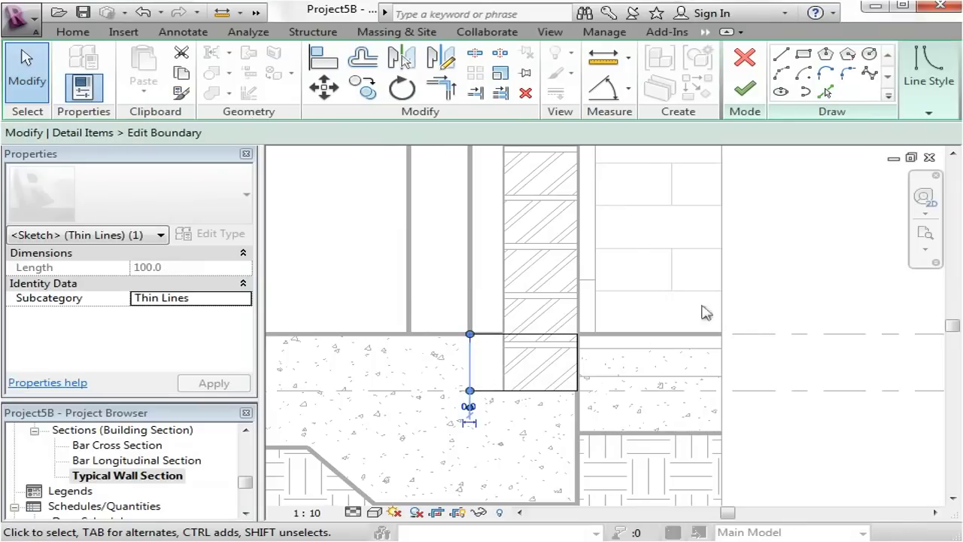
pyautogui.click(927, 115)
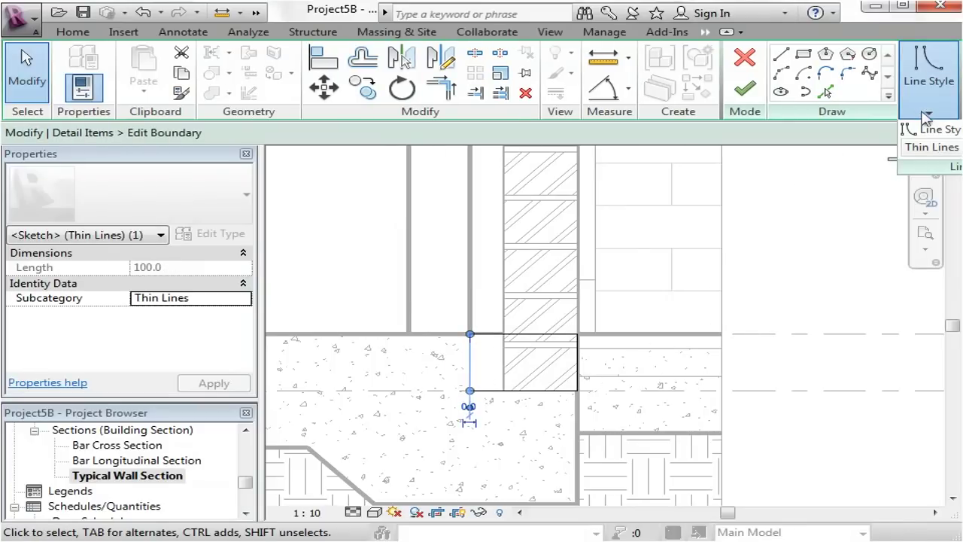
pyautogui.click(932, 148)
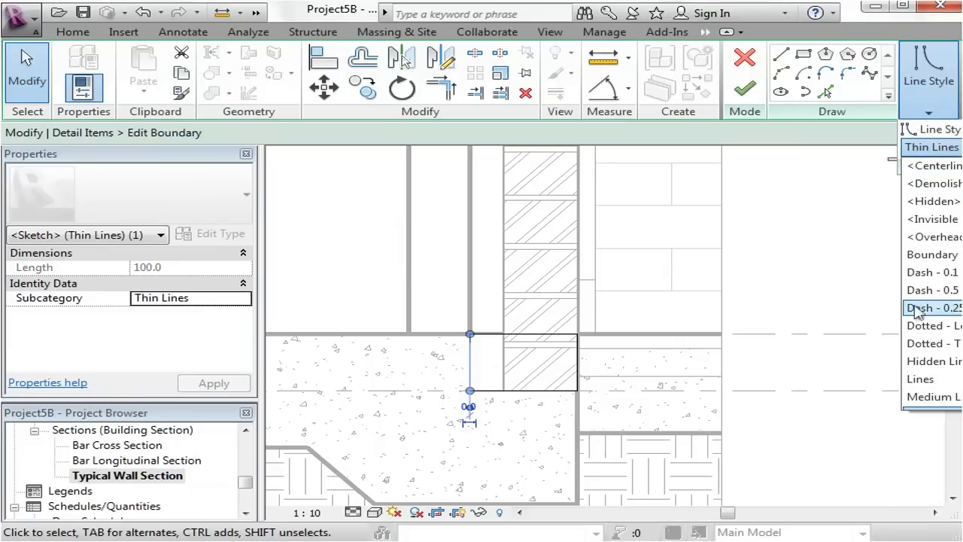
pyautogui.scroll(-1, 950, 322)
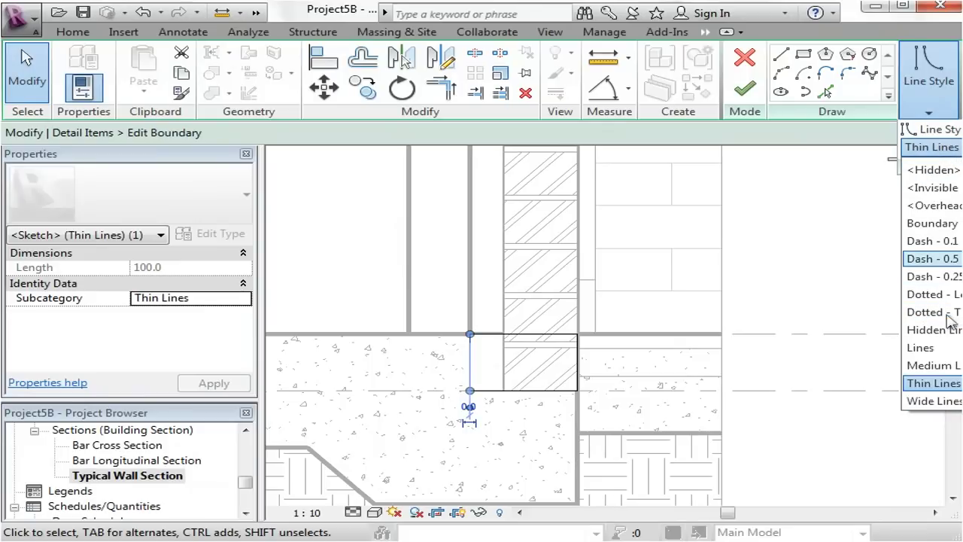
pyautogui.scroll(5, 950, 322)
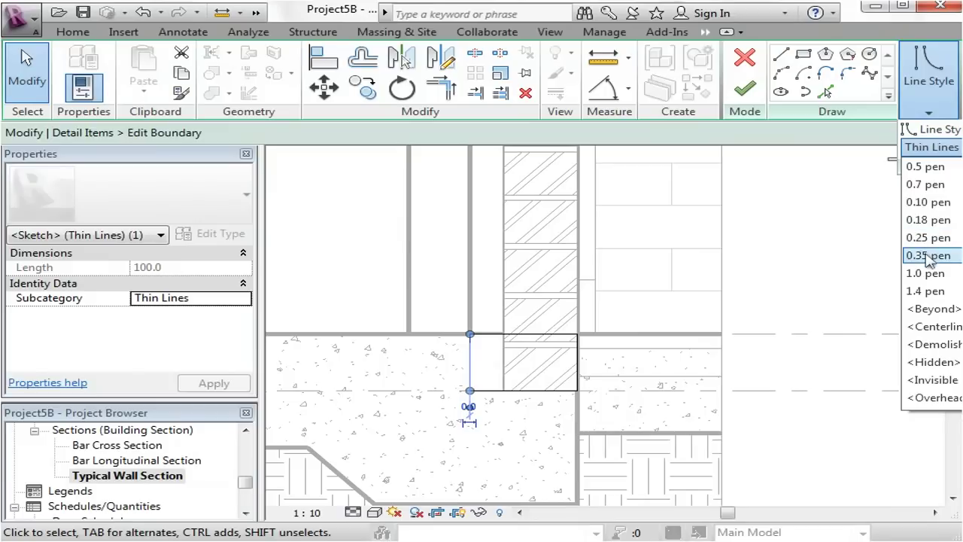
pyautogui.click(929, 258)
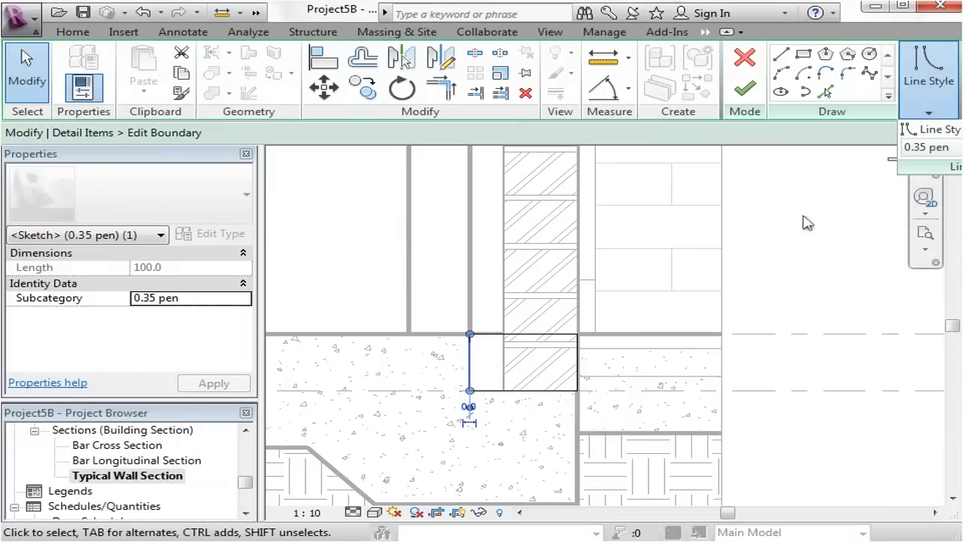
pyautogui.press('Escape')
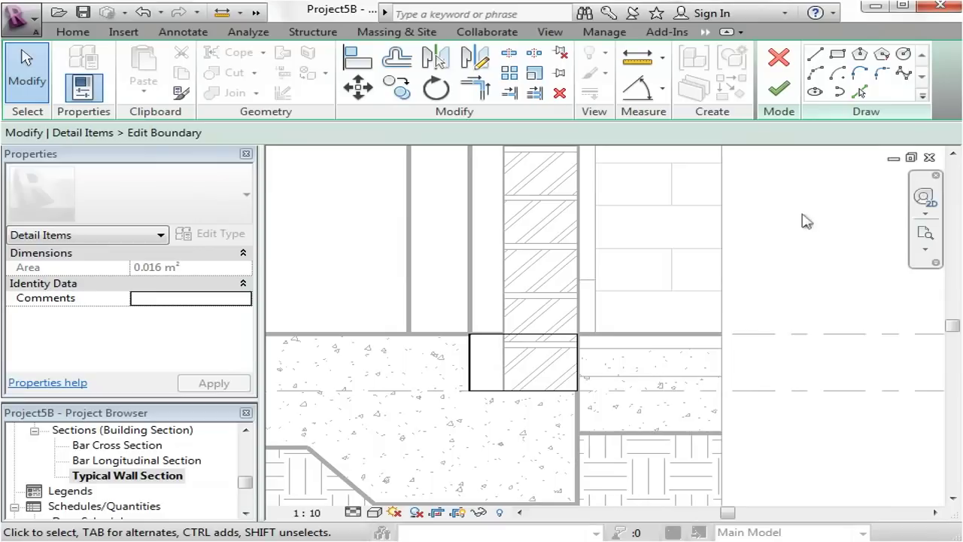
pyautogui.click(492, 390)
pyautogui.moveTo(933, 109)
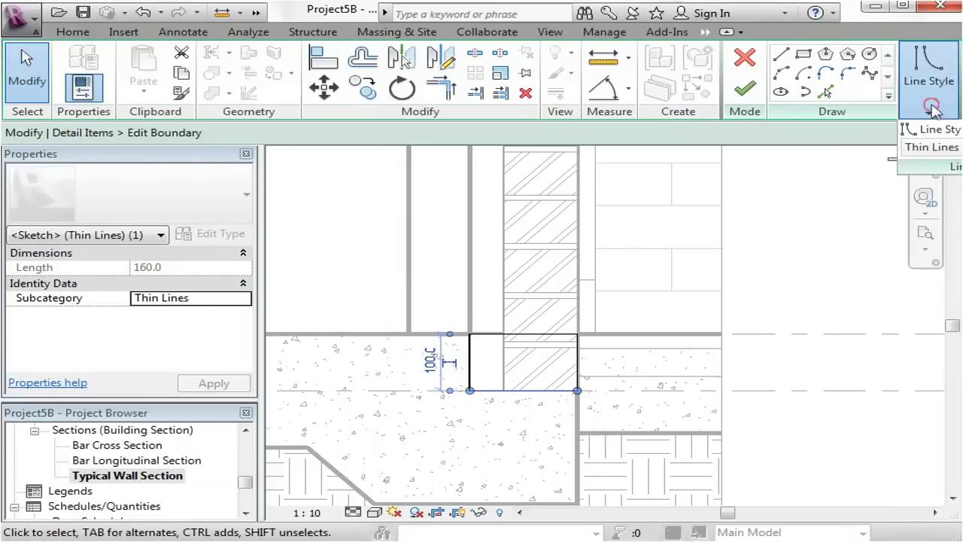
pyautogui.click(941, 146)
pyautogui.scroll(2, 957, 239)
pyautogui.scroll(2, 957, 240)
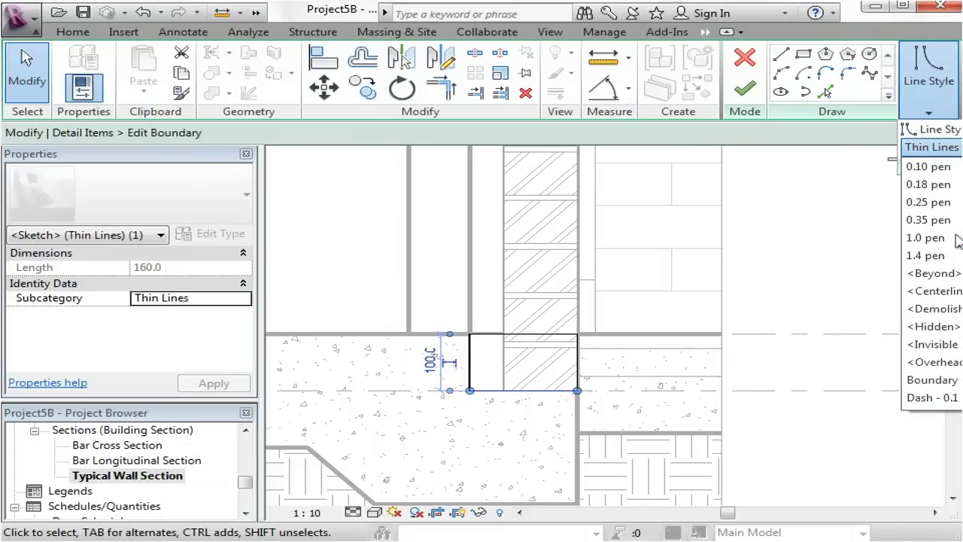
pyautogui.click(929, 220)
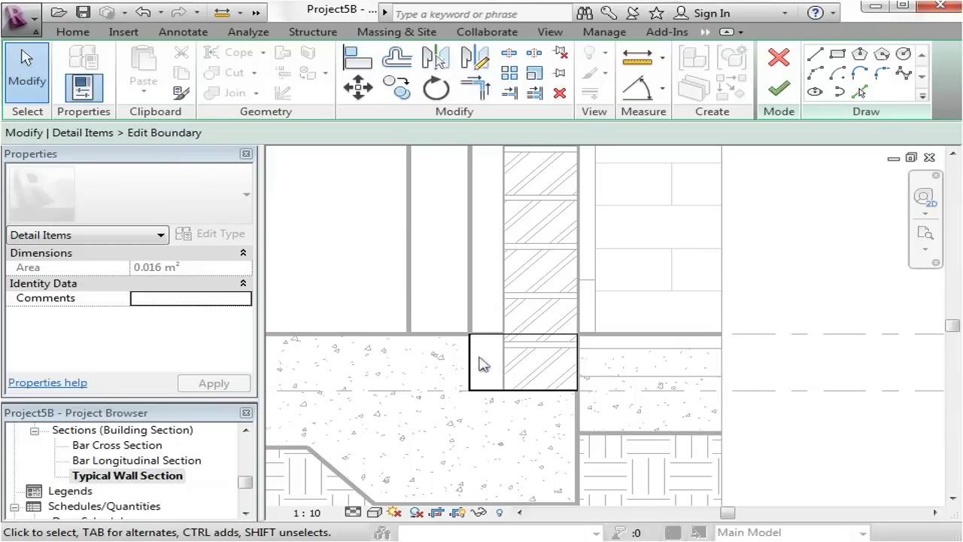
# Step: Make the top and right boundary lines <Invisible lines> and finish the masking region
pyautogui.click(538, 334)
pyautogui.click(930, 112)
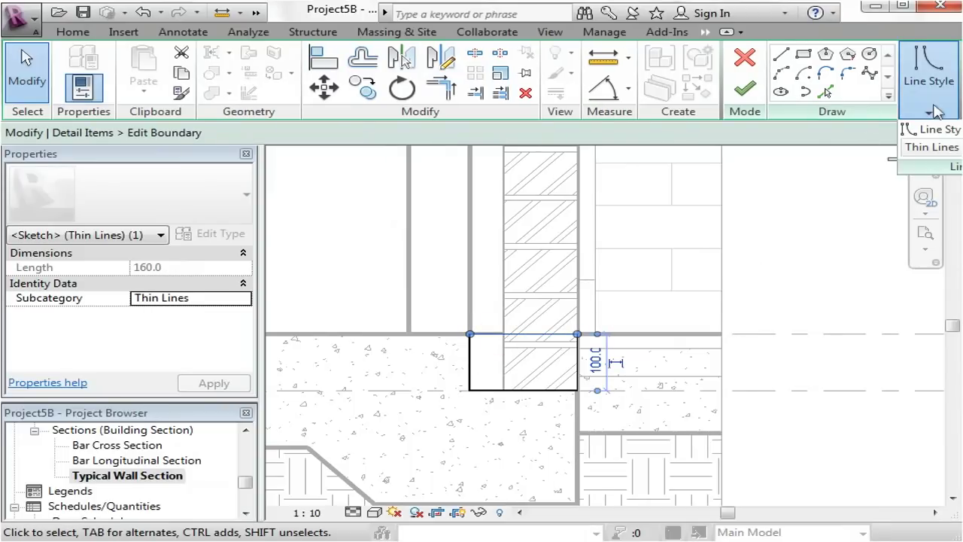
pyautogui.click(933, 147)
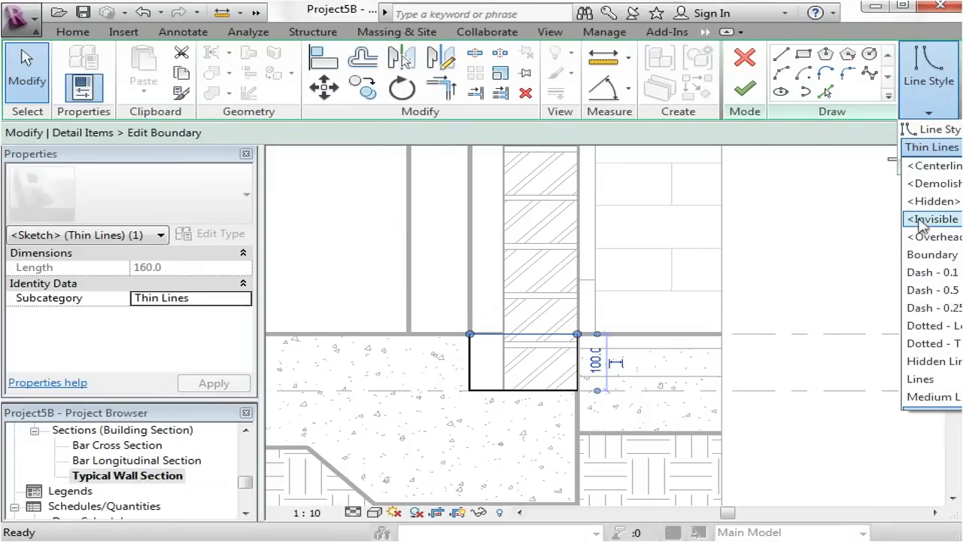
pyautogui.click(959, 219)
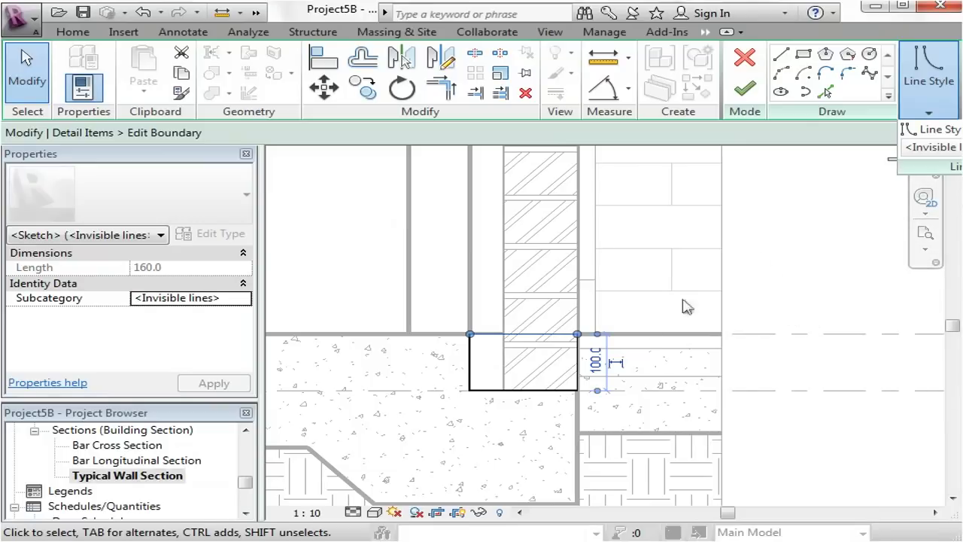
pyautogui.click(578, 369)
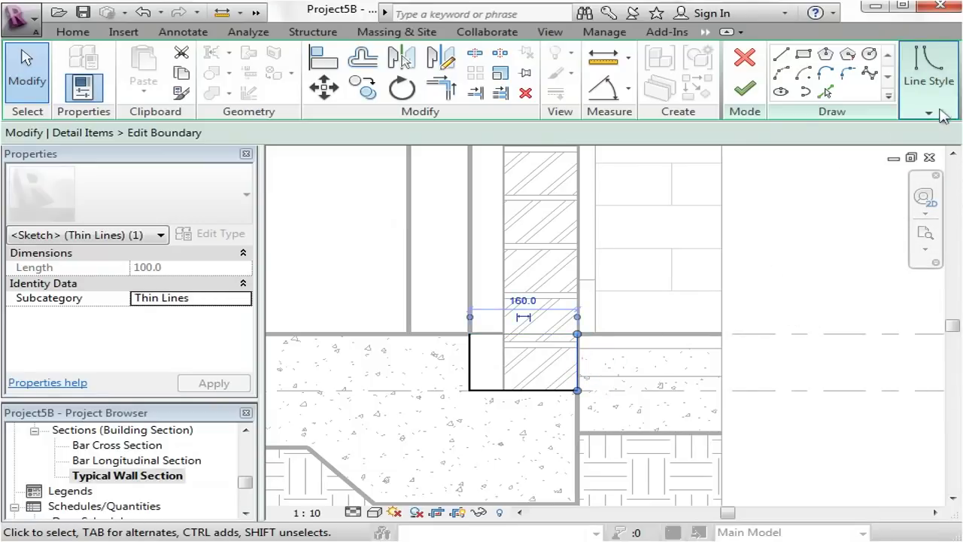
pyautogui.moveTo(933, 98)
pyautogui.click(943, 148)
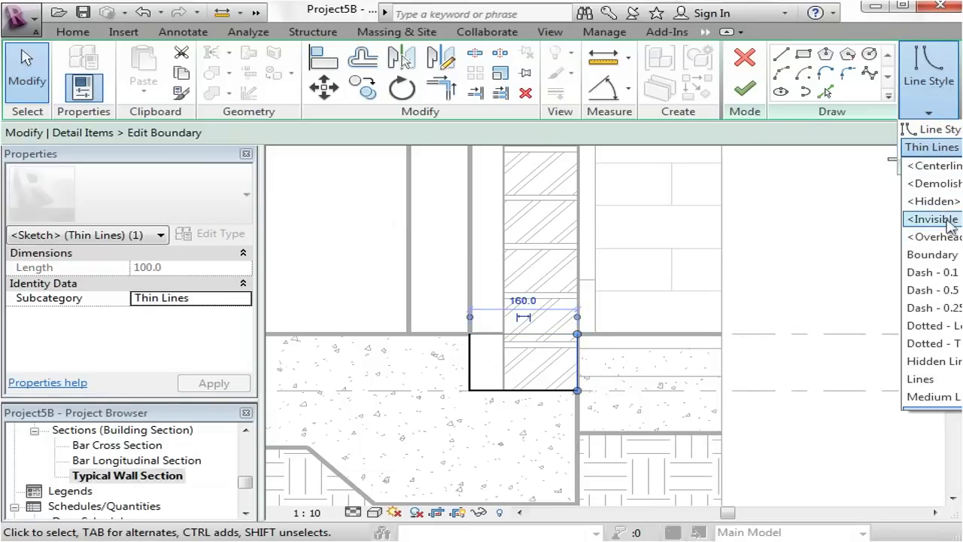
pyautogui.click(952, 219)
pyautogui.click(500, 378)
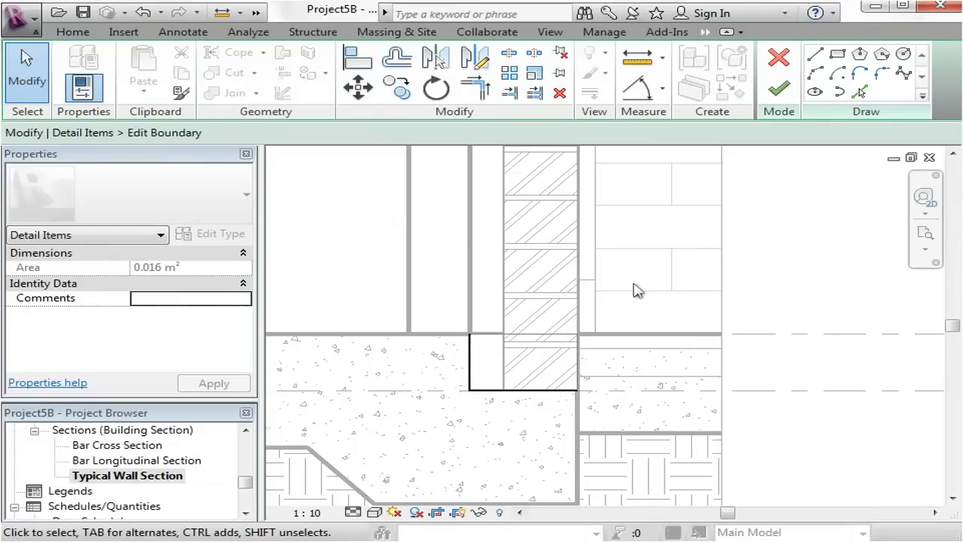
pyautogui.click(780, 91)
# Step: Send the masking region to the back so the brick hatch draws over it
pyautogui.click(787, 264)
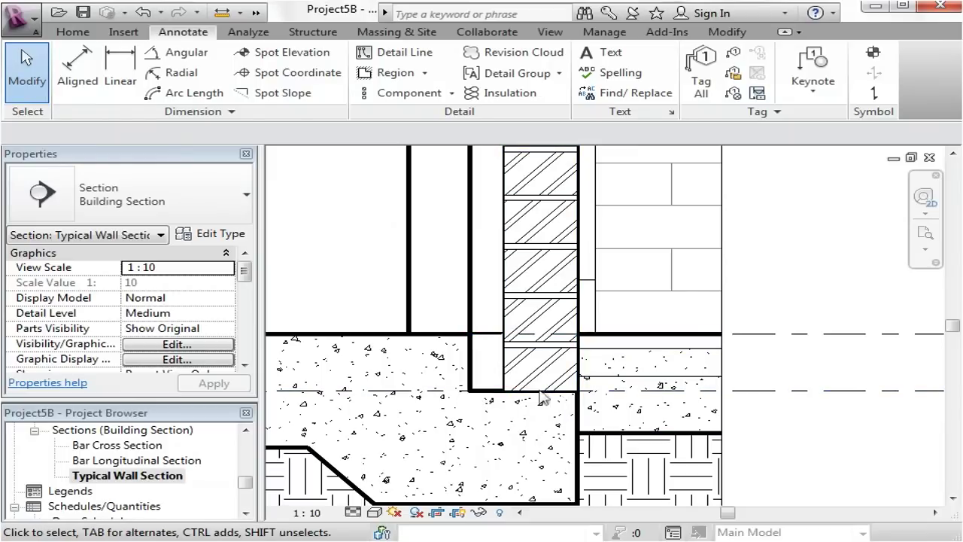
pyautogui.click(485, 396)
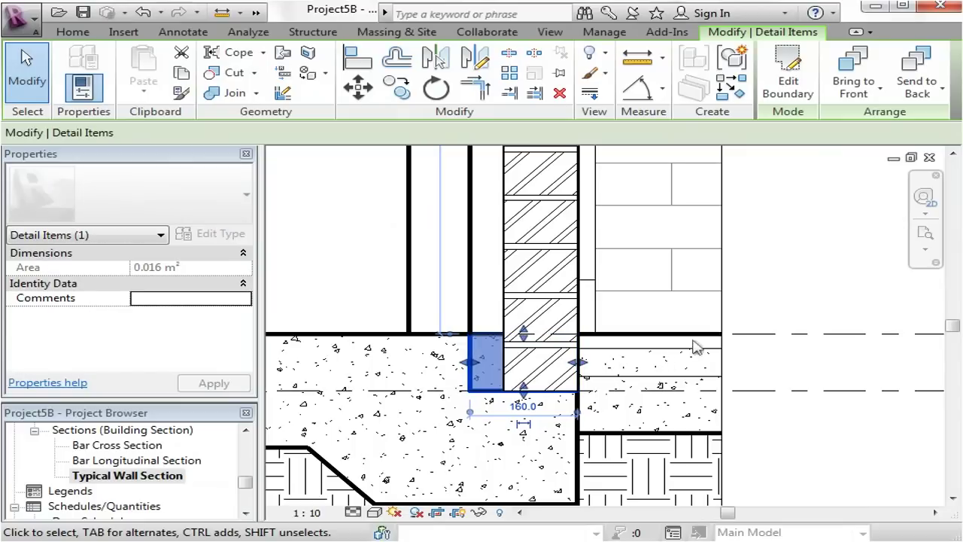
pyautogui.click(854, 64)
pyautogui.press('Escape')
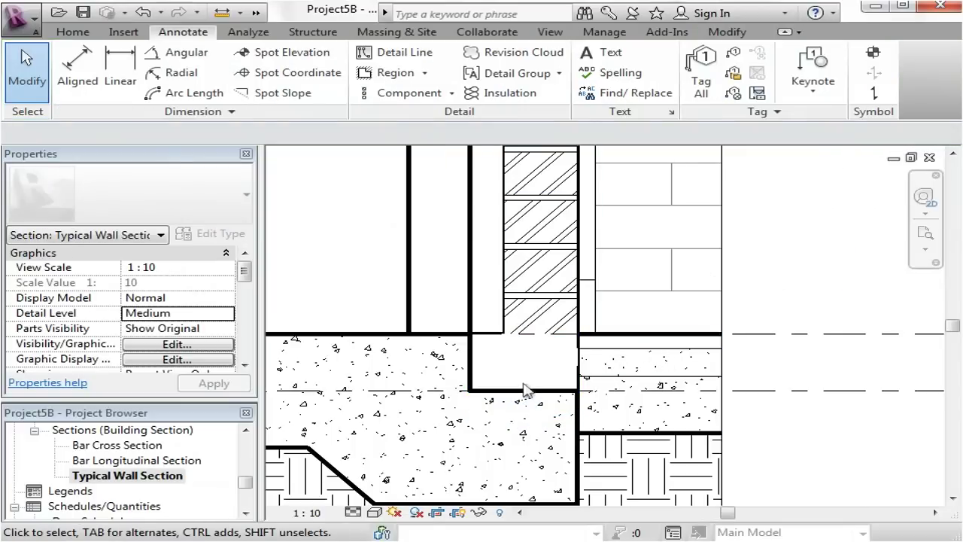
pyautogui.click(479, 351)
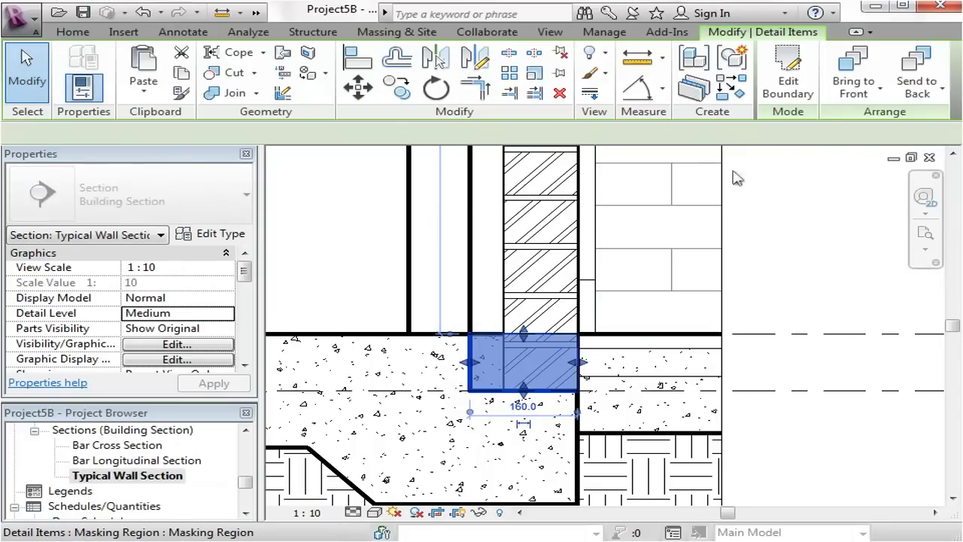
pyautogui.click(863, 98)
pyautogui.click(880, 122)
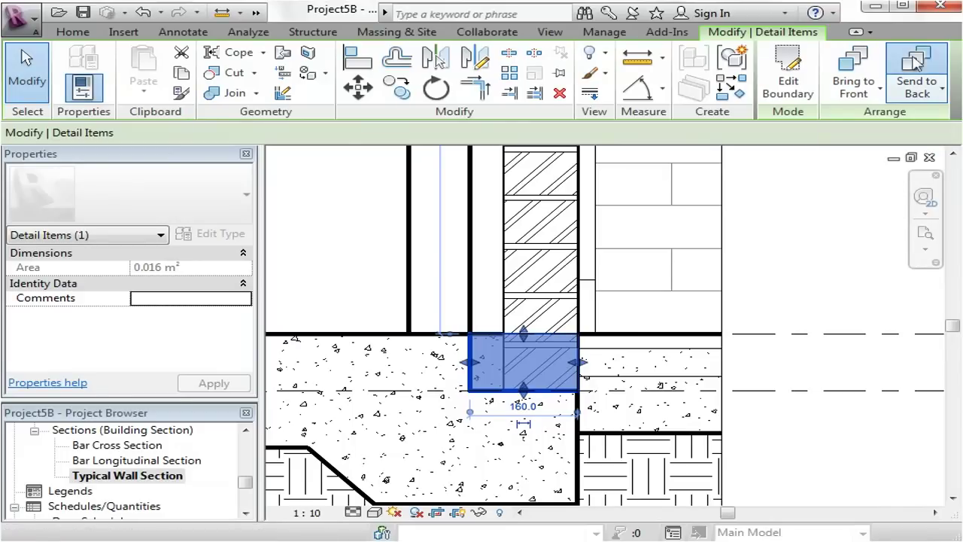
pyautogui.click(796, 211)
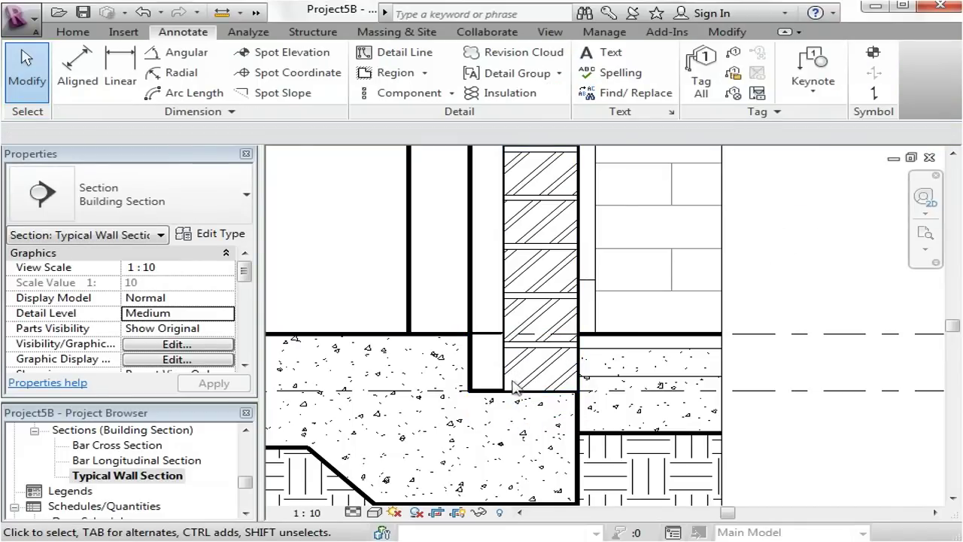
# Step: Draw a 0.35 pen detail line from the masking region's corner to the wall corner
pyautogui.click(423, 52)
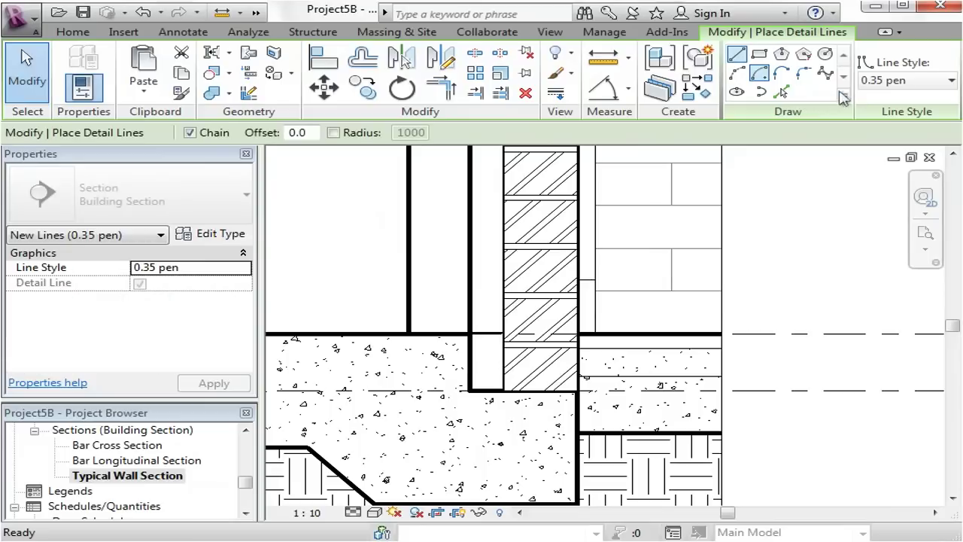
pyautogui.click(469, 392)
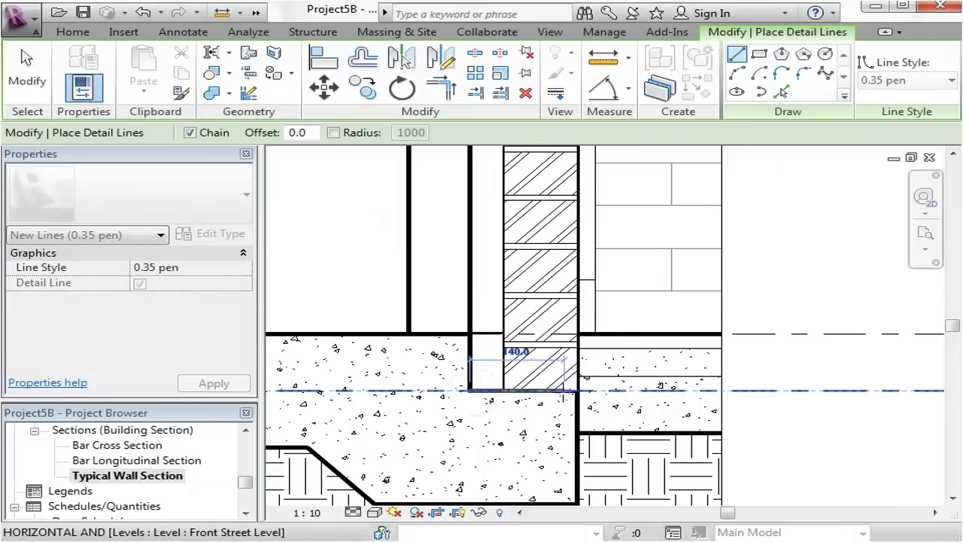
pyautogui.click(577, 391)
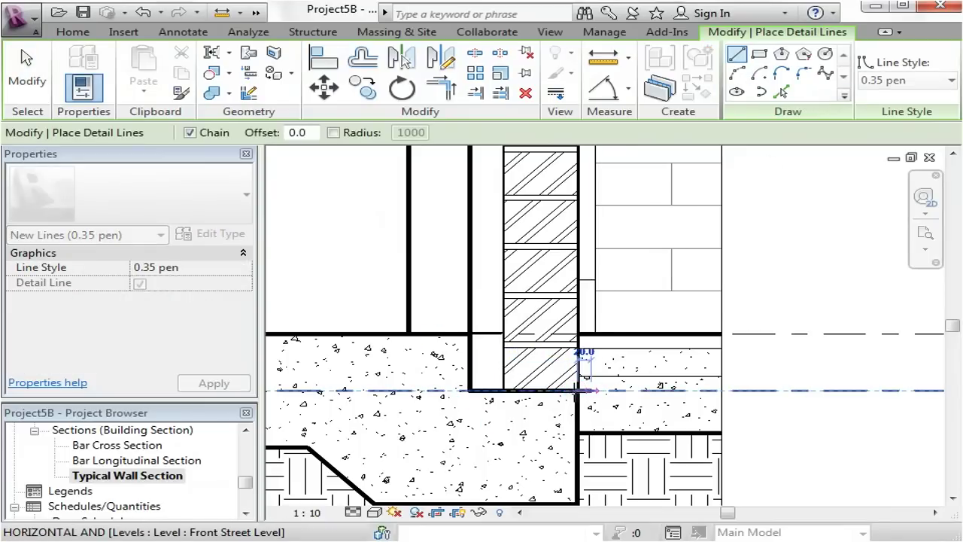
pyautogui.press('Escape')
pyautogui.press('Escape')
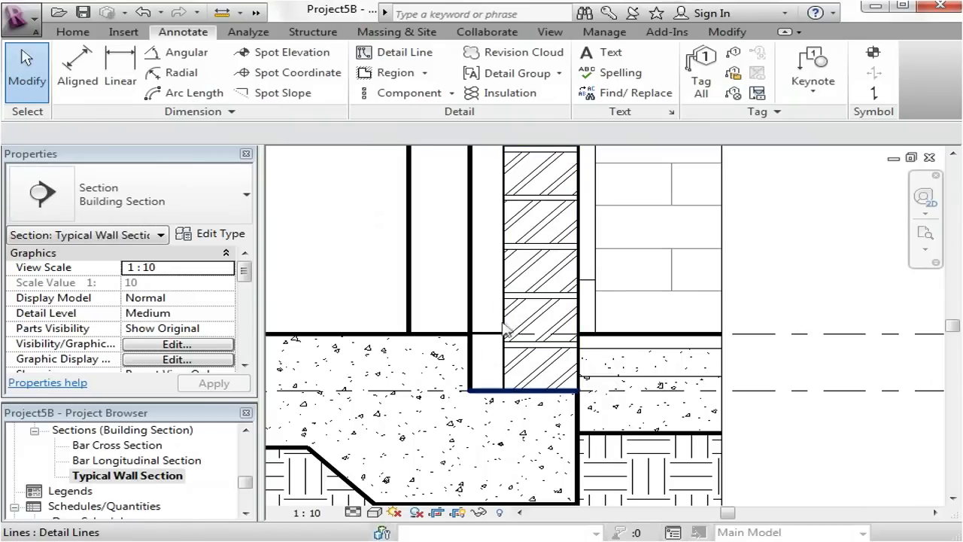
# Step: Reframe the section view and restart 0.35 pen detail lines with a 50.0 offset
pyautogui.click(506, 280)
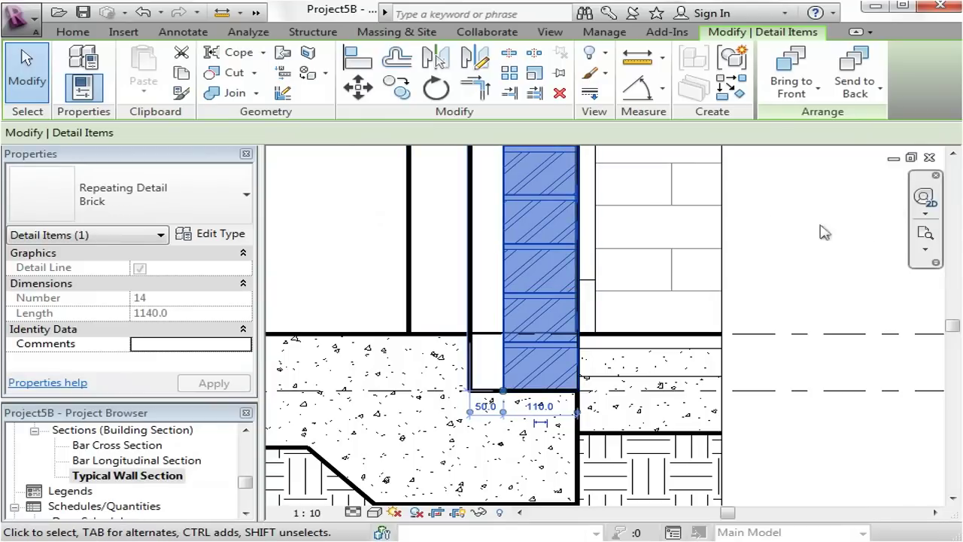
pyautogui.click(774, 252)
pyautogui.moveTo(790, 263); pyautogui.dragTo(820, 331, button='middle')
pyautogui.scroll(1, 570, 374)
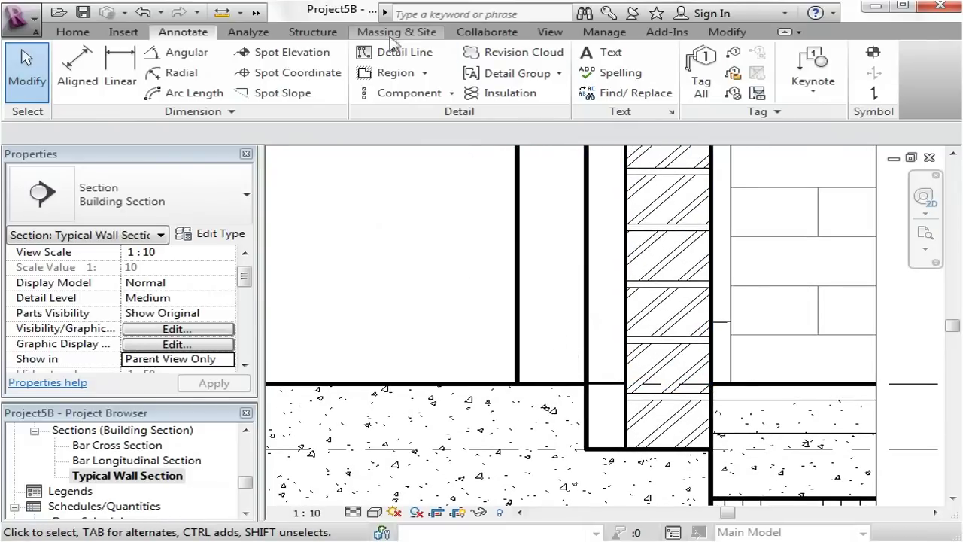
pyautogui.click(403, 53)
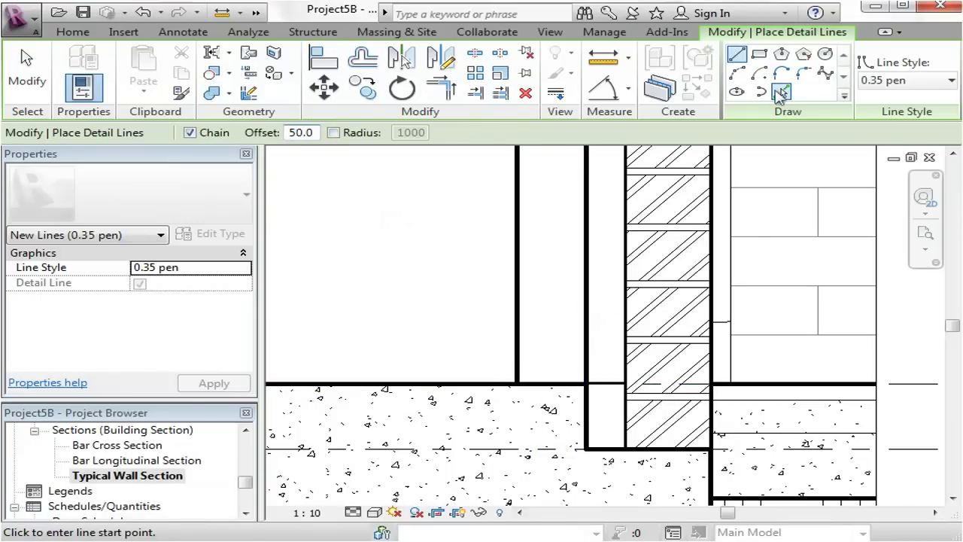
# Step: Pick a detail line offset 50 from the wall edge and shorten it to 90 across the cavity
pyautogui.click(780, 92)
pyautogui.click(553, 387)
pyautogui.press('Escape')
pyautogui.press('Escape')
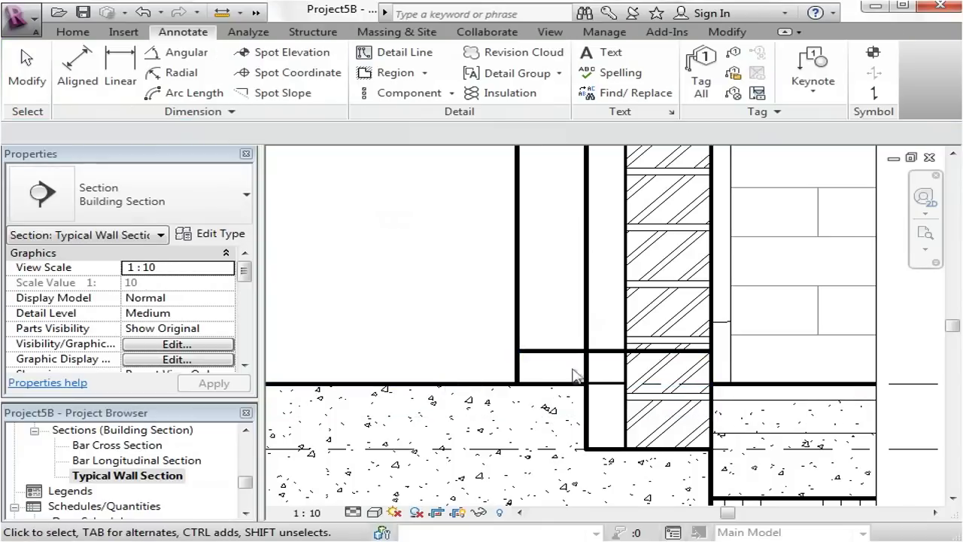
pyautogui.click(662, 351)
pyautogui.moveTo(711, 350); pyautogui.dragTo(585, 350)
pyautogui.press('Escape')
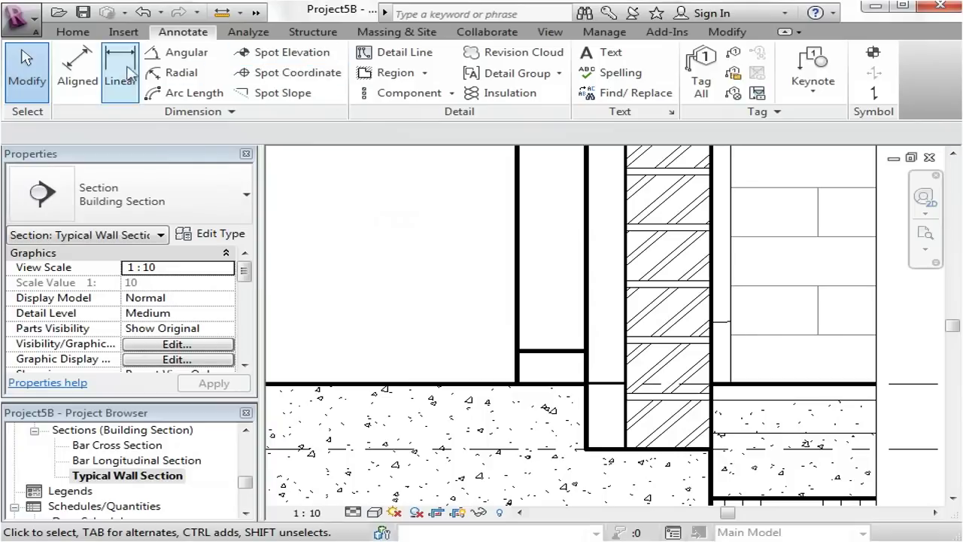
# Step: Draw the diagonals and vertical side to complete the crossed cavity blocking box
pyautogui.click(384, 57)
pyautogui.click(585, 352)
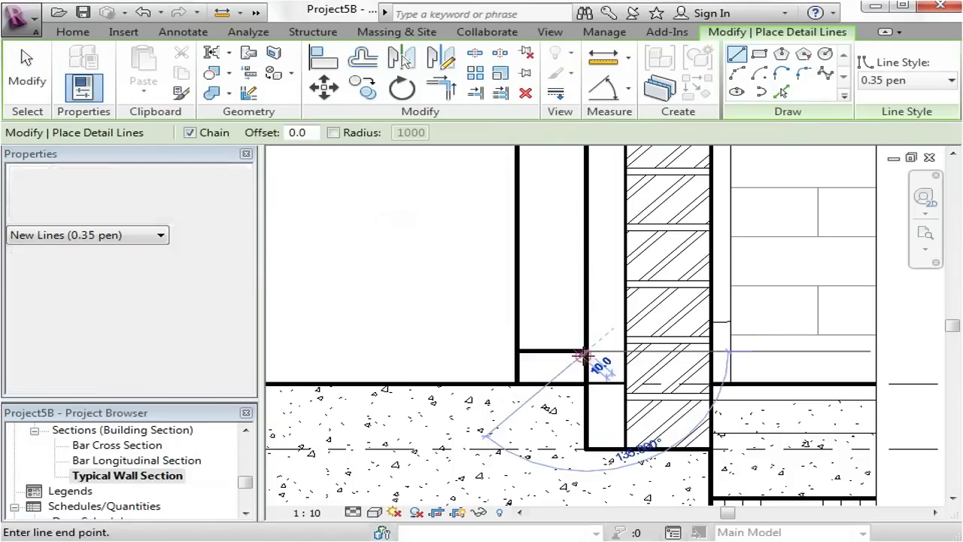
pyautogui.click(517, 382)
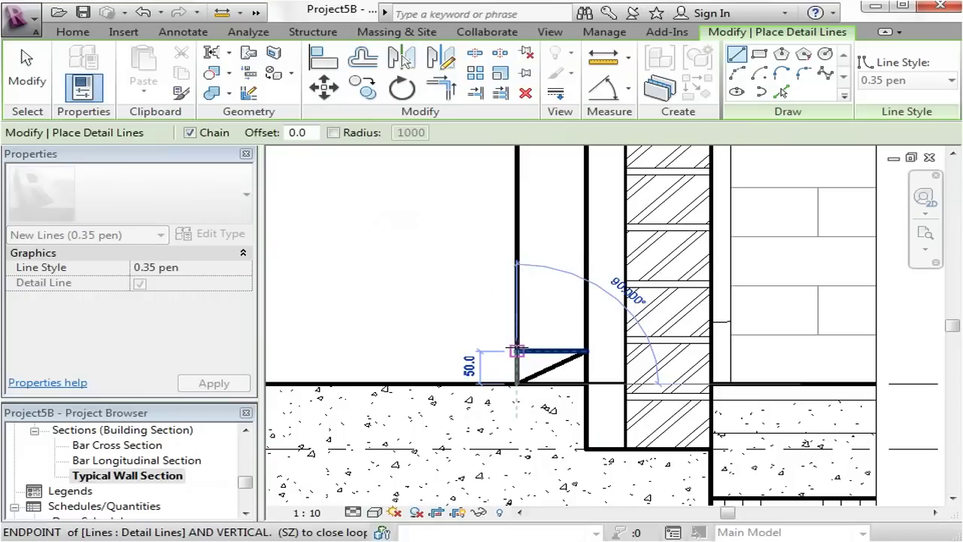
pyautogui.click(517, 350)
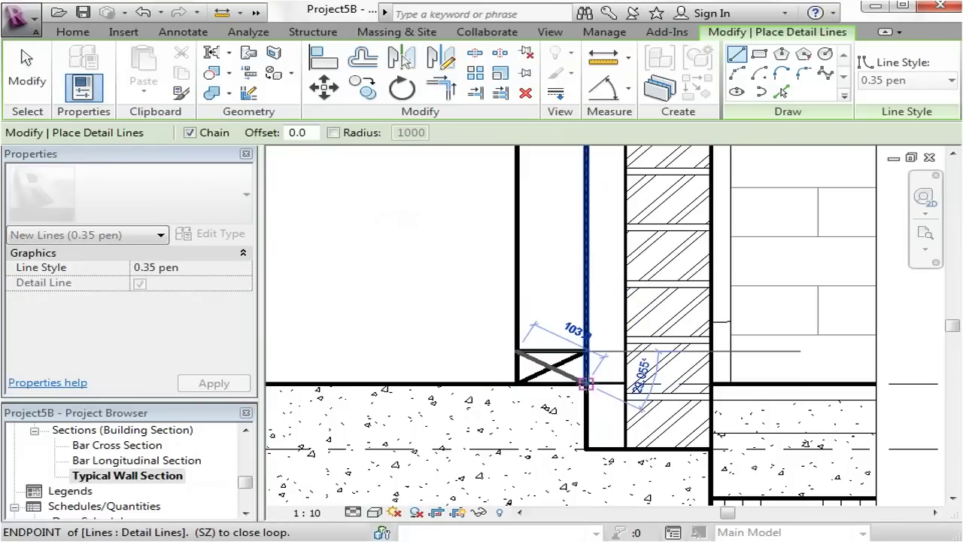
pyautogui.click(584, 382)
pyautogui.press('Escape')
pyautogui.press('Escape')
# Step: Pan and zoom to frame the floor slab at the wall base
pyautogui.scroll(-2, 734, 365)
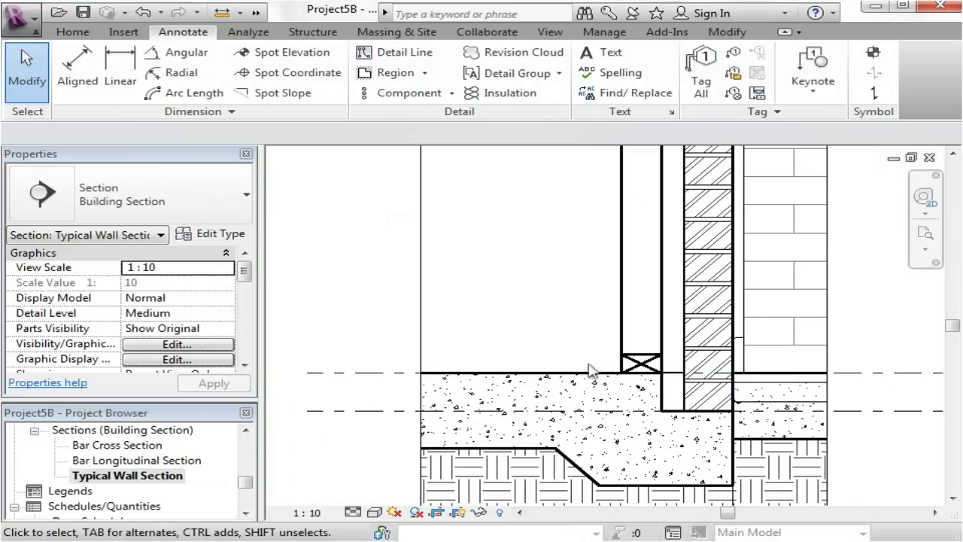
pyautogui.scroll(2, 473, 370)
pyautogui.moveTo(519, 373); pyautogui.dragTo(513, 268, button='middle')
pyautogui.moveTo(503, 229)
pyautogui.mouseDown(button='middle')
pyautogui.moveTo(445, 221)
pyautogui.moveTo(484, 256)
pyautogui.moveTo(460, 203)
pyautogui.moveTo(460, 225)
pyautogui.moveTo(449, 208)
pyautogui.moveTo(508, 244)
pyautogui.mouseUp(button='middle')
pyautogui.scroll(1, 469, 220)
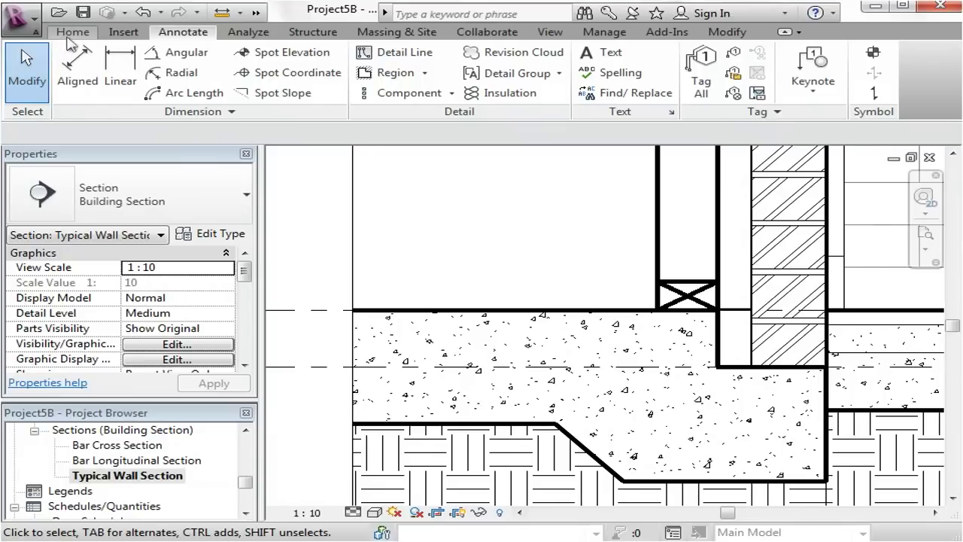
# Step: Open Load Family and browse Detail Components, previewing the Div 02 Subdrainage families
pyautogui.click(125, 32)
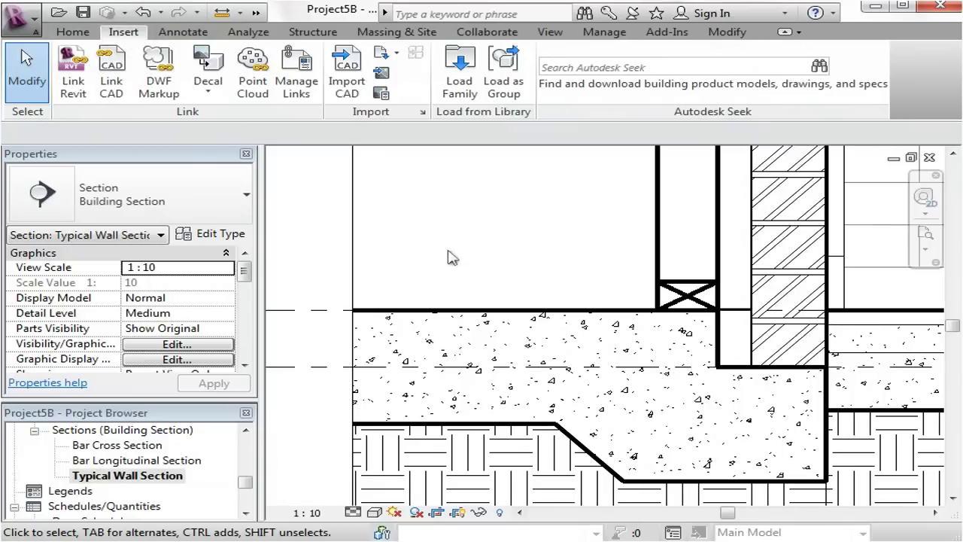
pyautogui.click(469, 73)
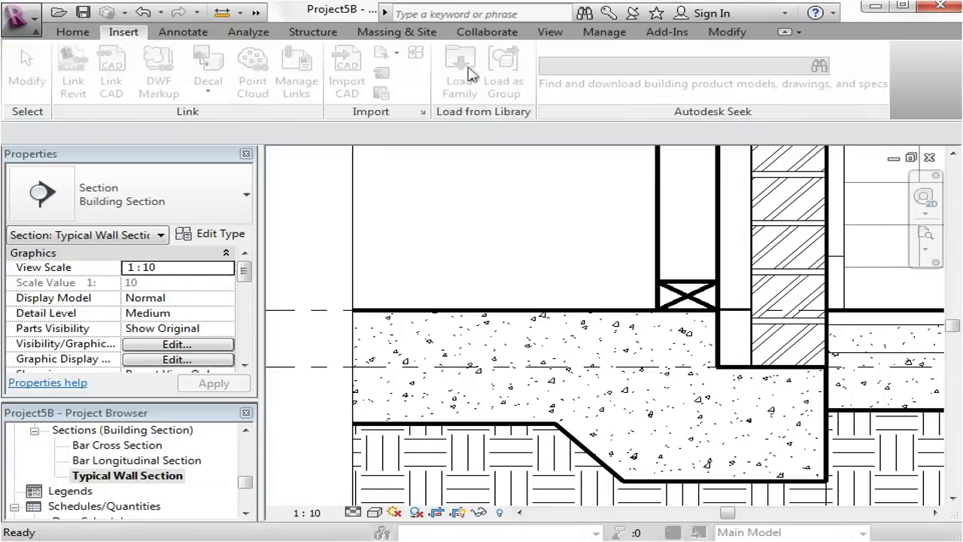
pyautogui.doubleClick(341, 177)
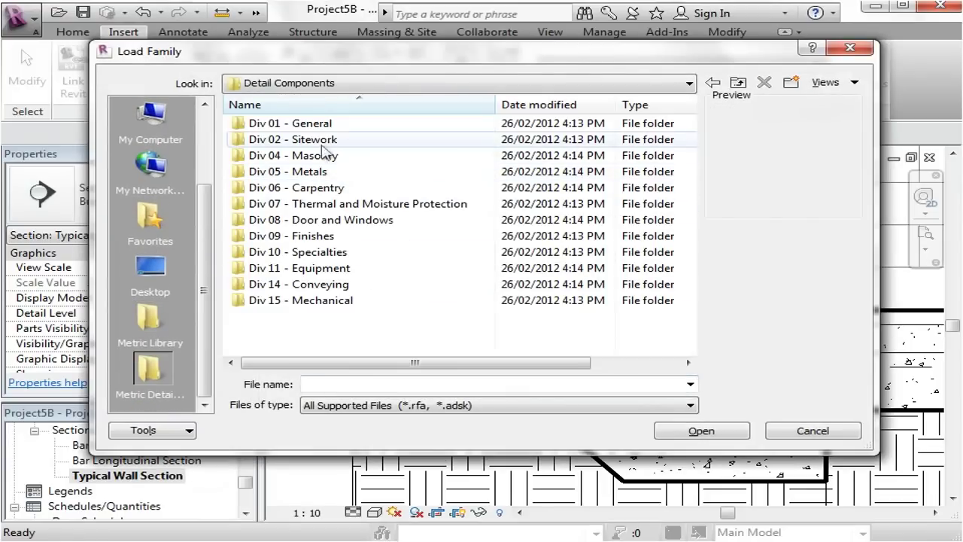
pyautogui.doubleClick(324, 141)
pyautogui.doubleClick(319, 141)
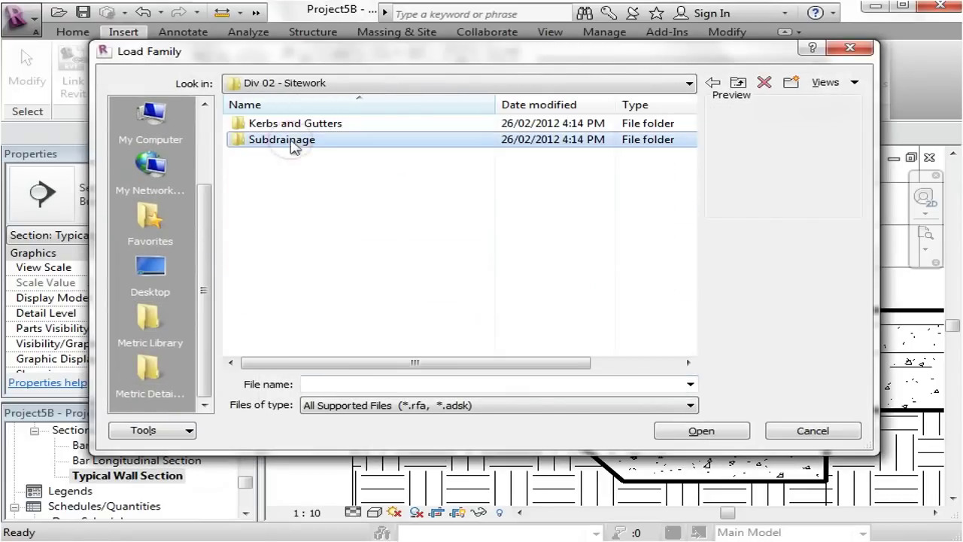
pyautogui.click(365, 124)
pyautogui.click(369, 139)
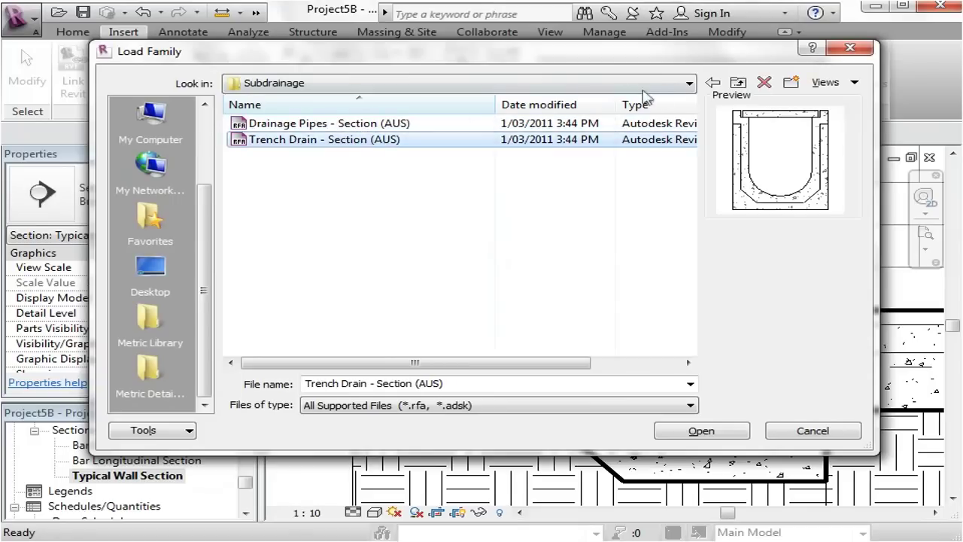
pyautogui.click(719, 86)
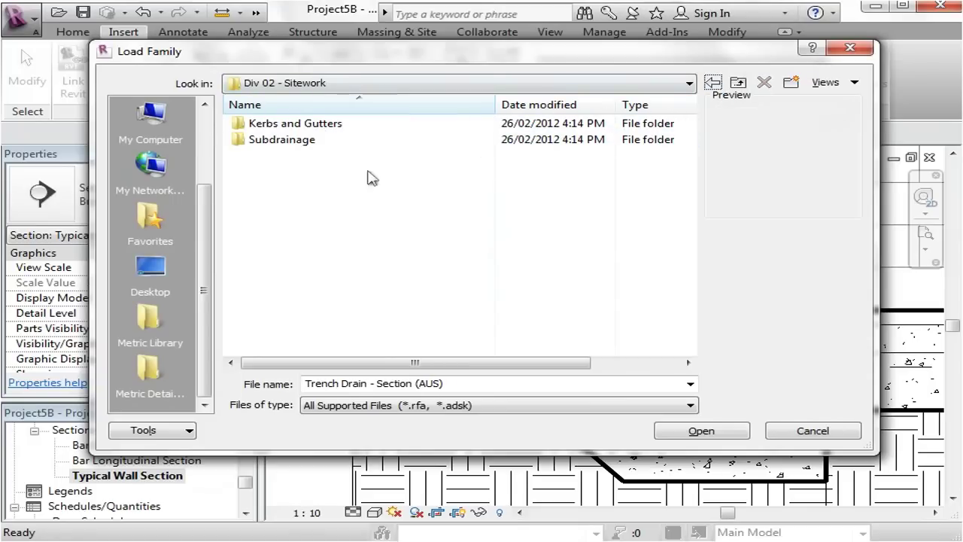
pyautogui.click(713, 85)
pyautogui.click(422, 283)
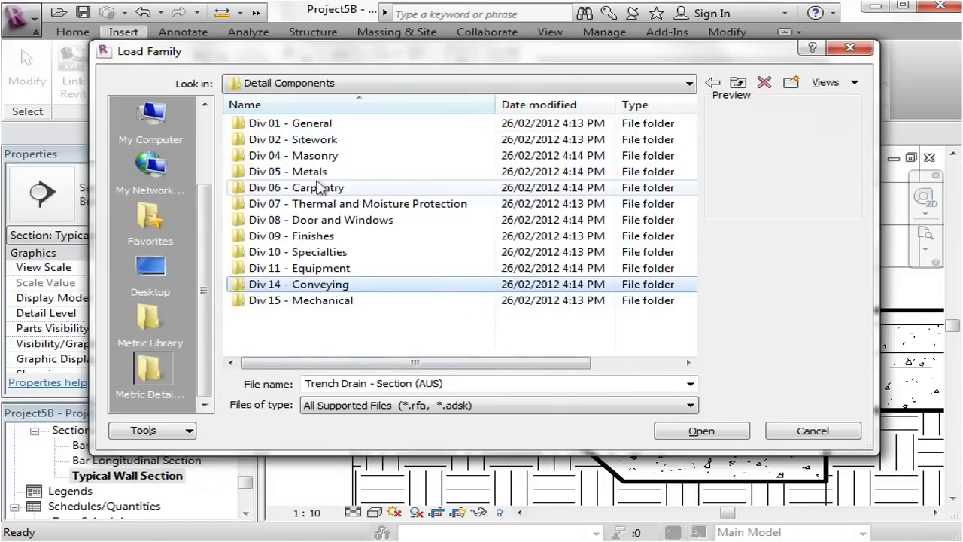
# Step: Load Flooring Board (AUS) from Div 09 - Finishes > Wood Flooring
pyautogui.doubleClick(328, 171)
pyautogui.click(326, 140)
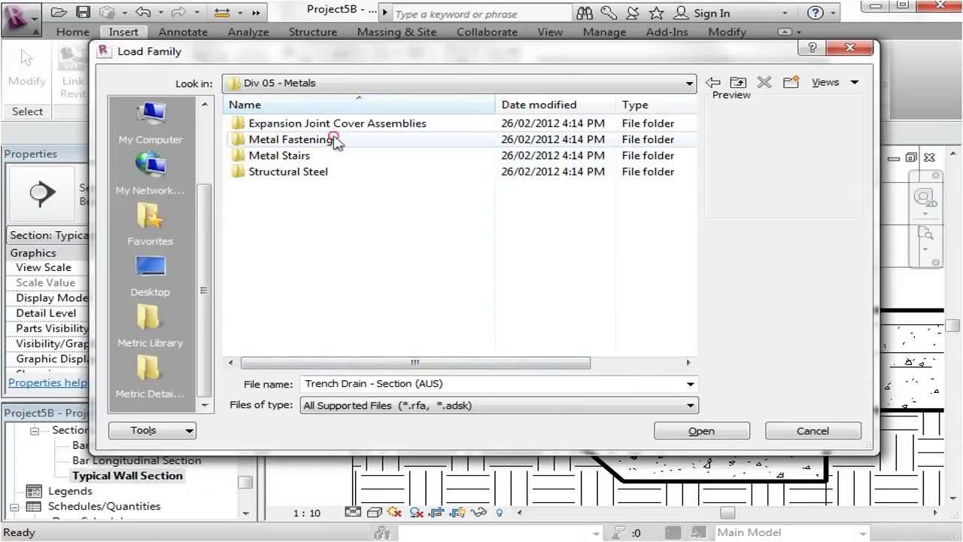
pyautogui.doubleClick(279, 157)
pyautogui.click(327, 124)
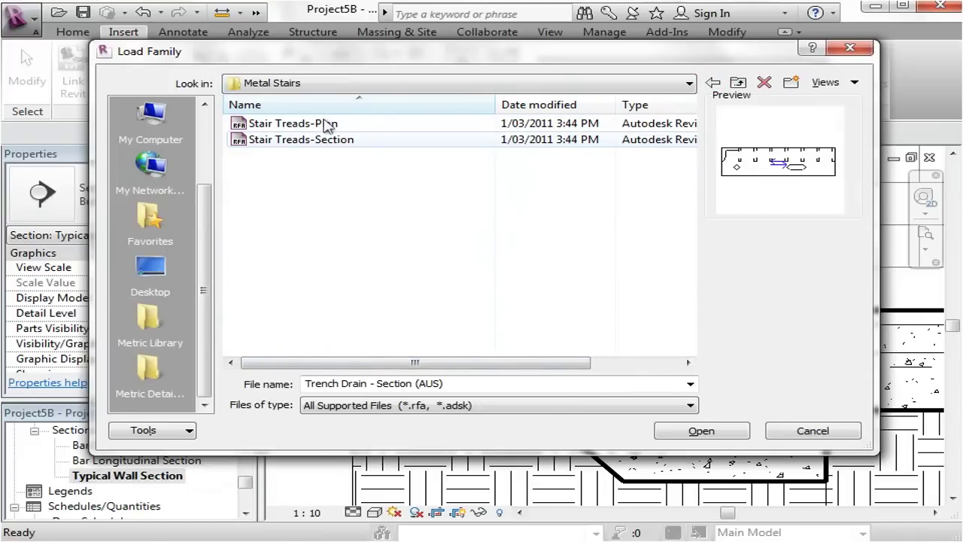
pyautogui.click(713, 82)
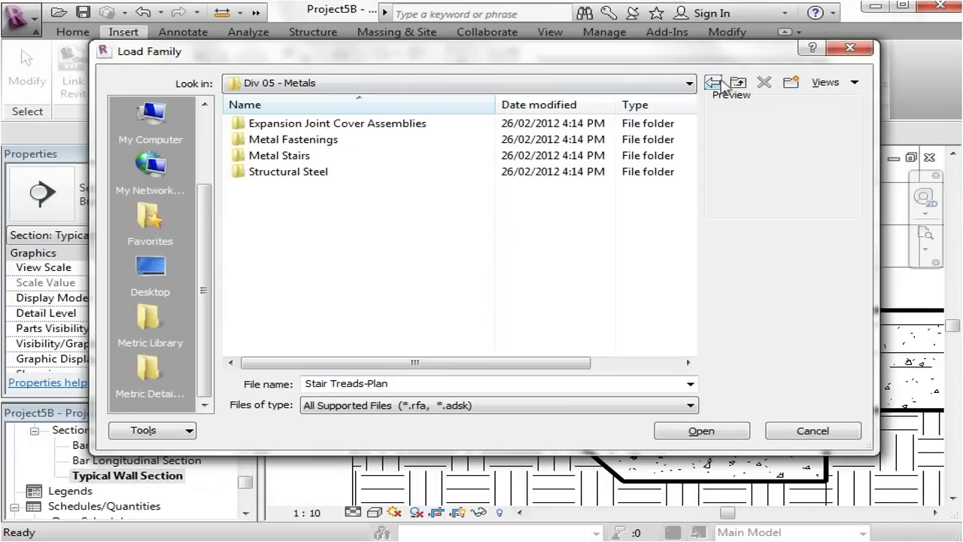
pyautogui.click(714, 82)
pyautogui.doubleClick(331, 235)
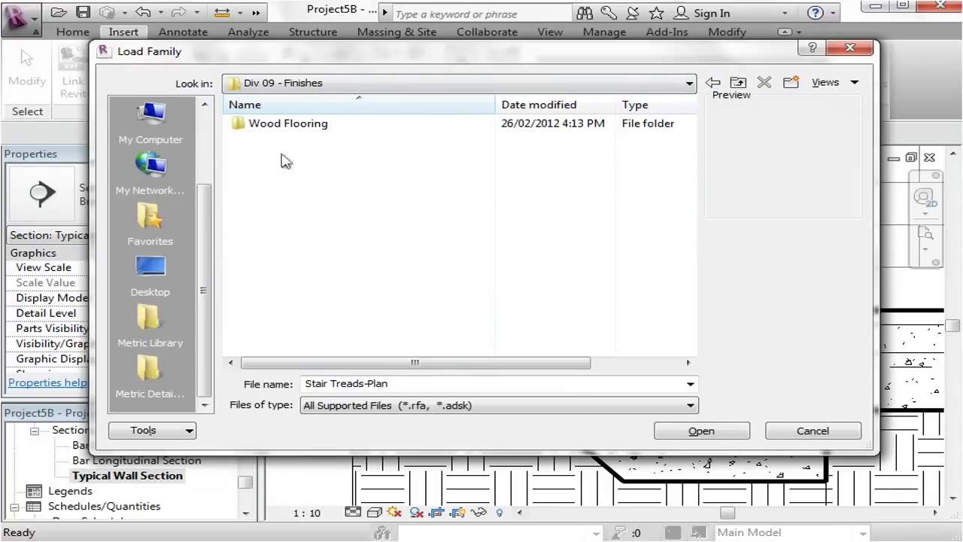
pyautogui.doubleClick(266, 129)
pyautogui.click(348, 124)
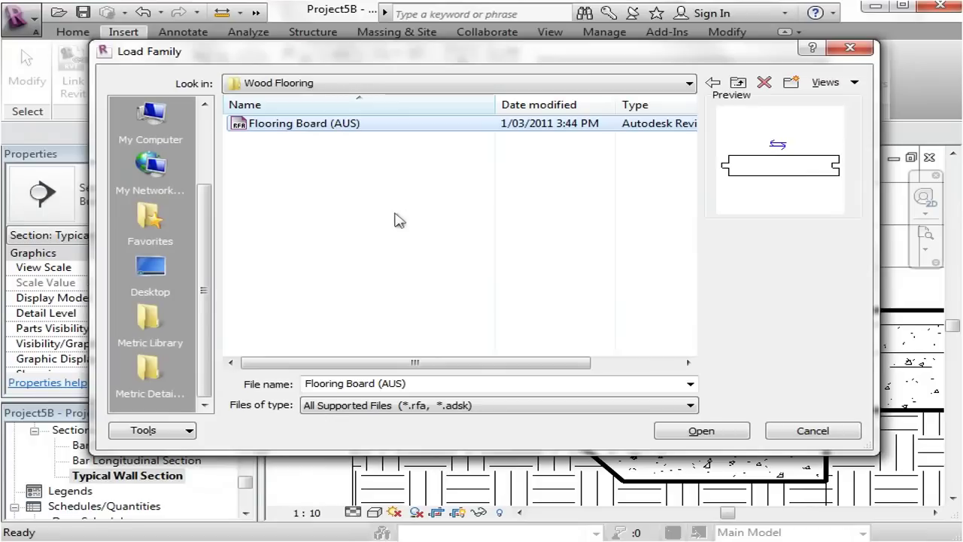
pyautogui.click(711, 433)
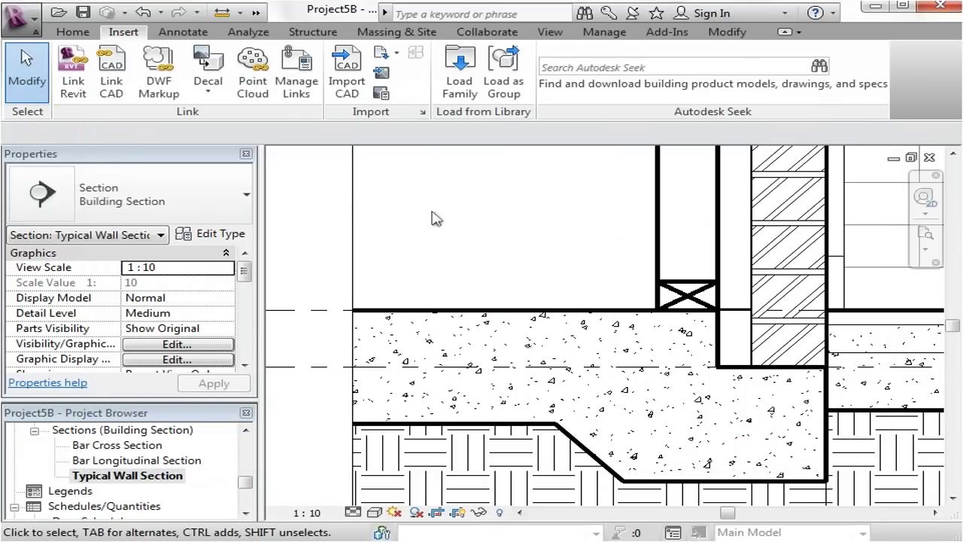
# Step: Start a Repeating Detail Component and confirm Brick is the only available type
pyautogui.click(171, 32)
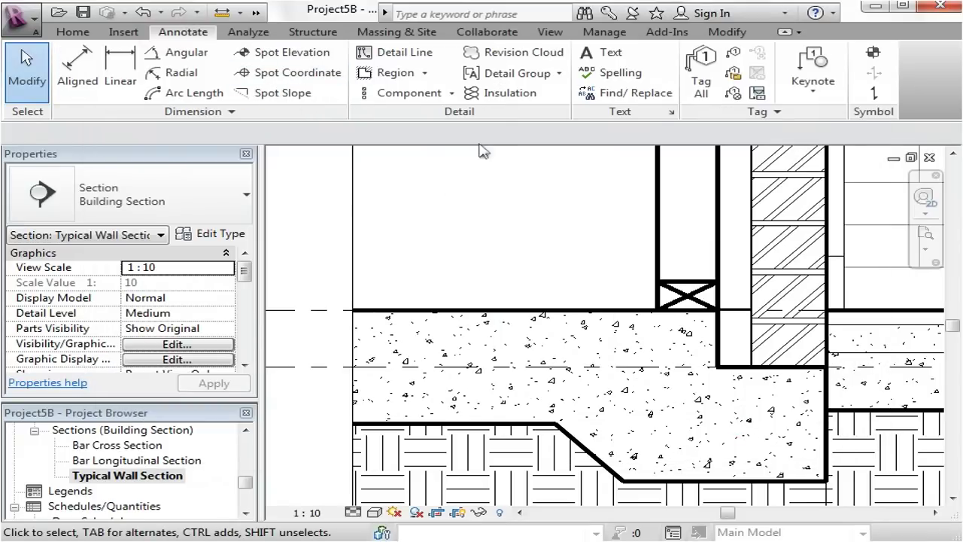
pyautogui.click(399, 92)
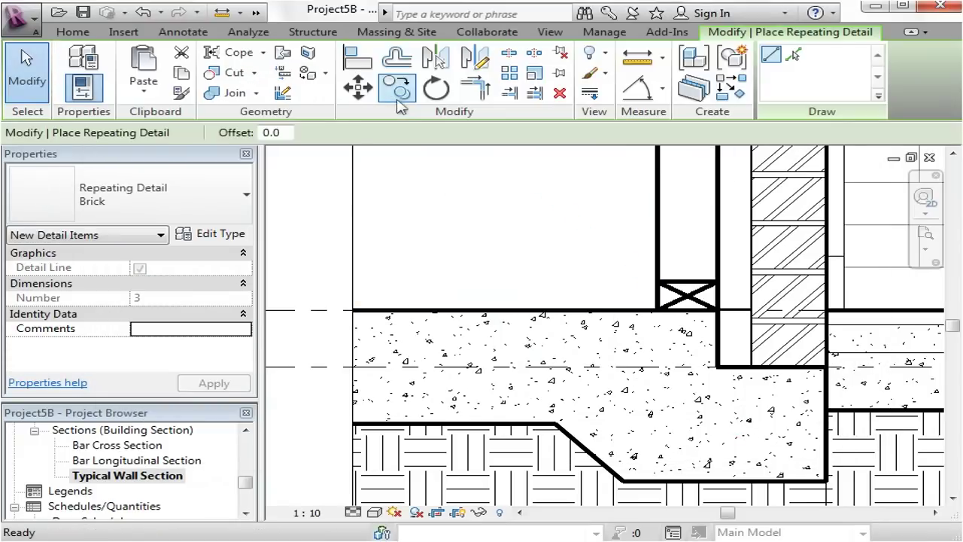
pyautogui.click(179, 195)
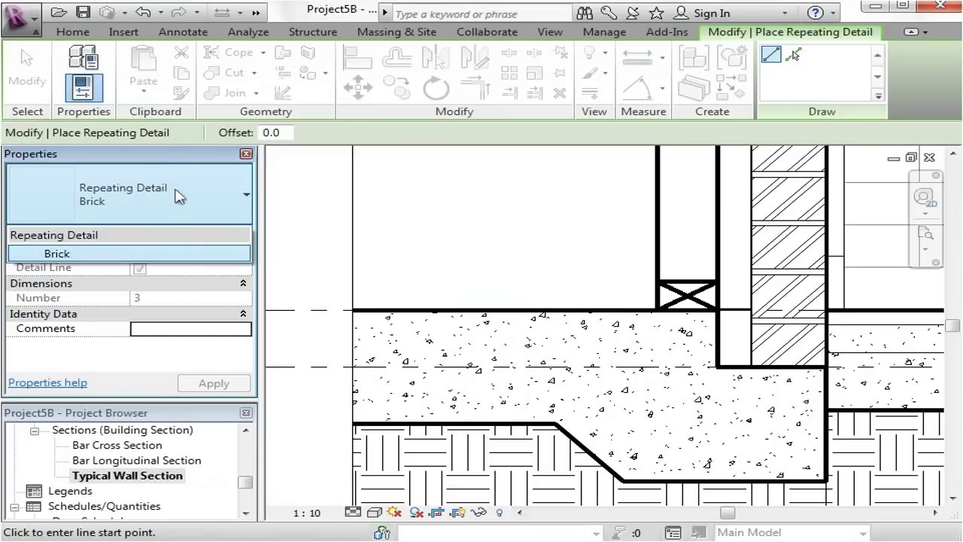
pyautogui.click(184, 198)
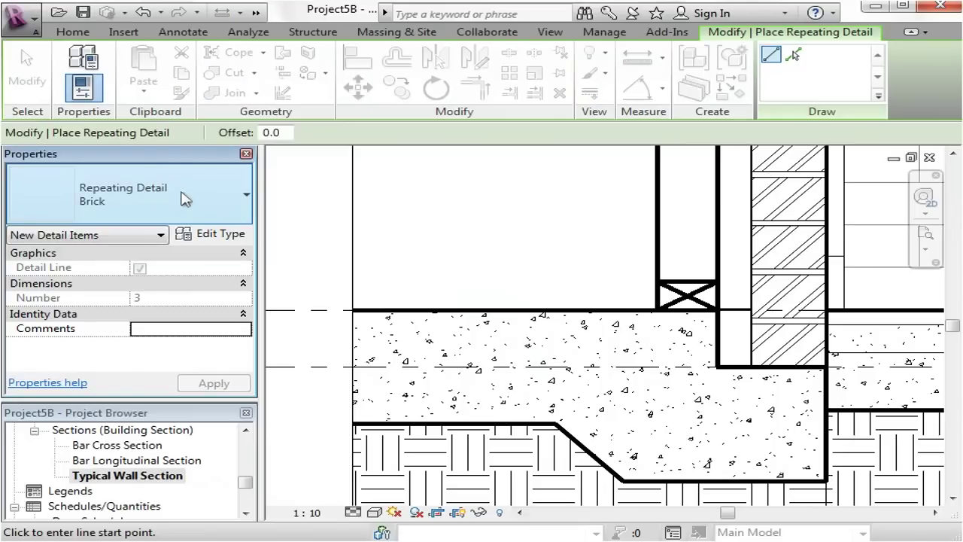
pyautogui.click(179, 209)
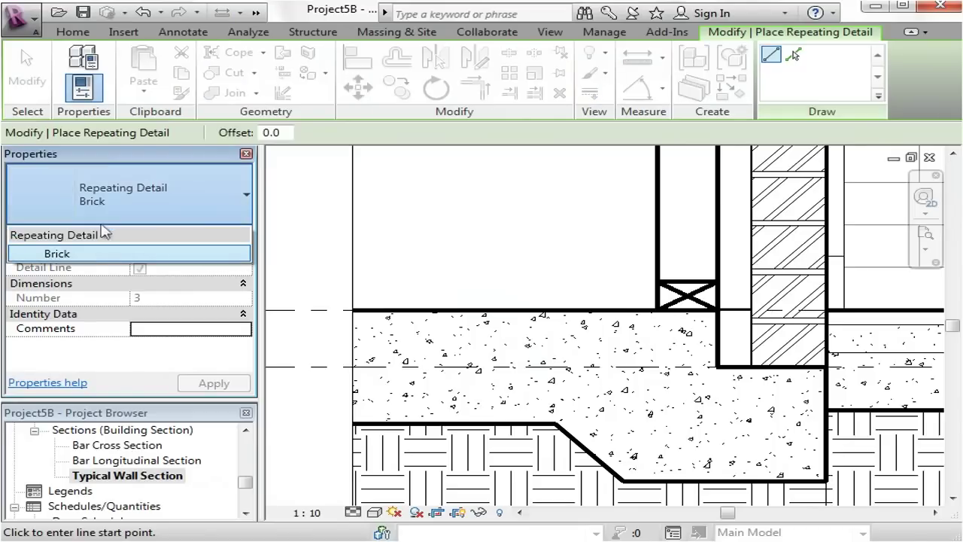
pyautogui.click(91, 249)
pyautogui.click(207, 188)
pyautogui.click(210, 188)
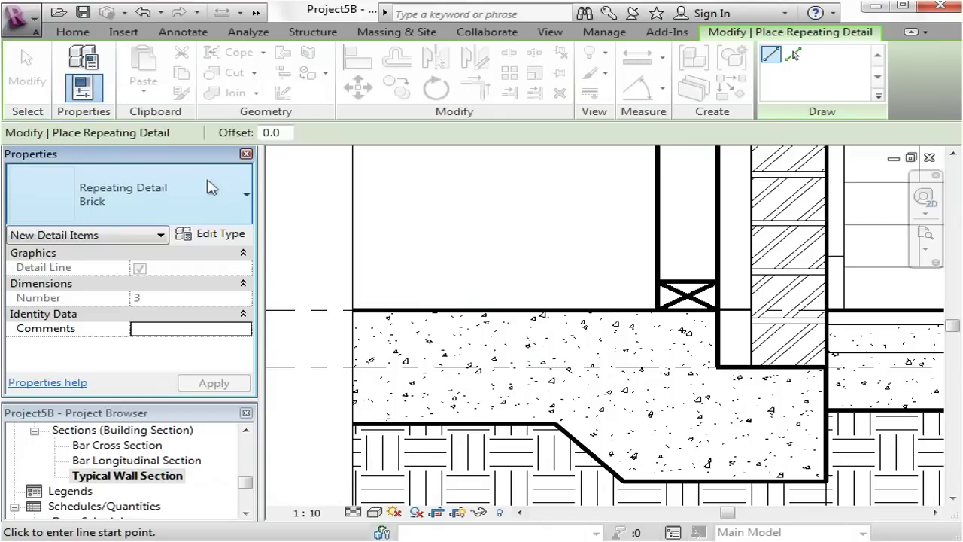
# Step: Reposition the view and open the Component dropdown on the Annotate tab
pyautogui.moveTo(497, 299); pyautogui.dragTo(490, 279, button='middle')
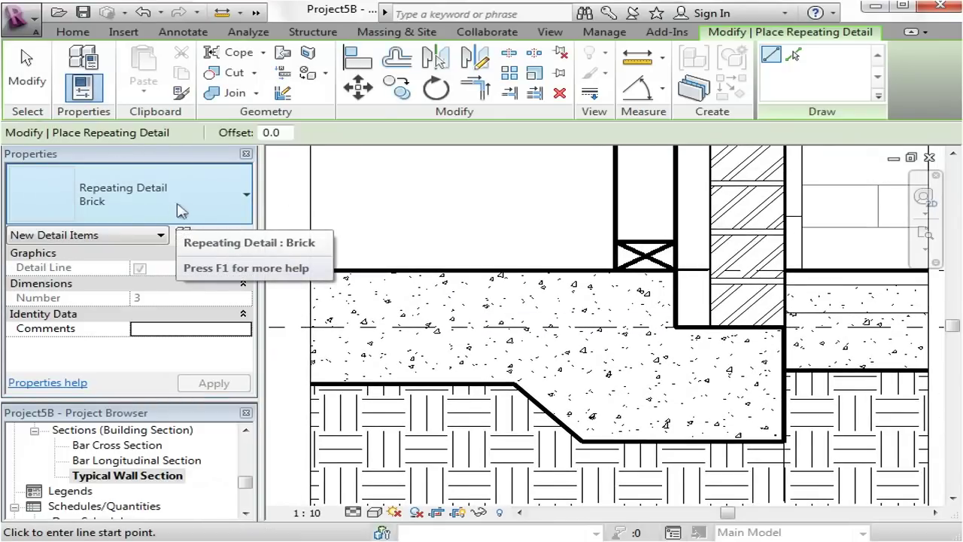
pyautogui.moveTo(331, 199); pyautogui.dragTo(362, 291, button='middle')
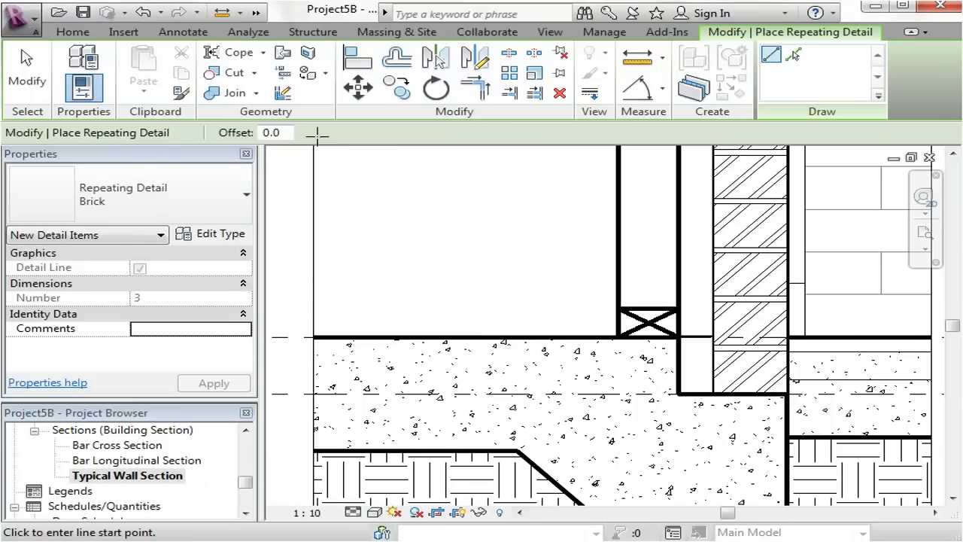
pyautogui.click(183, 33)
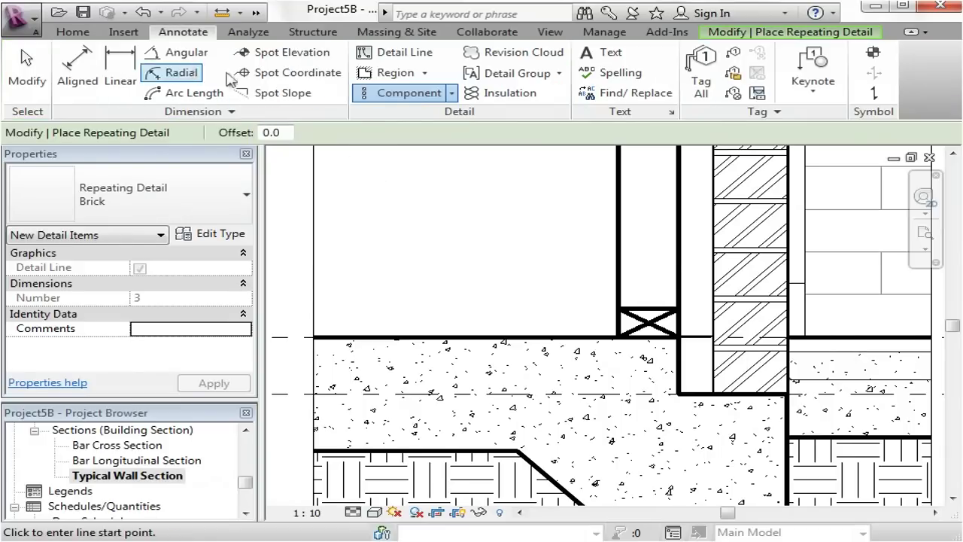
pyautogui.click(453, 93)
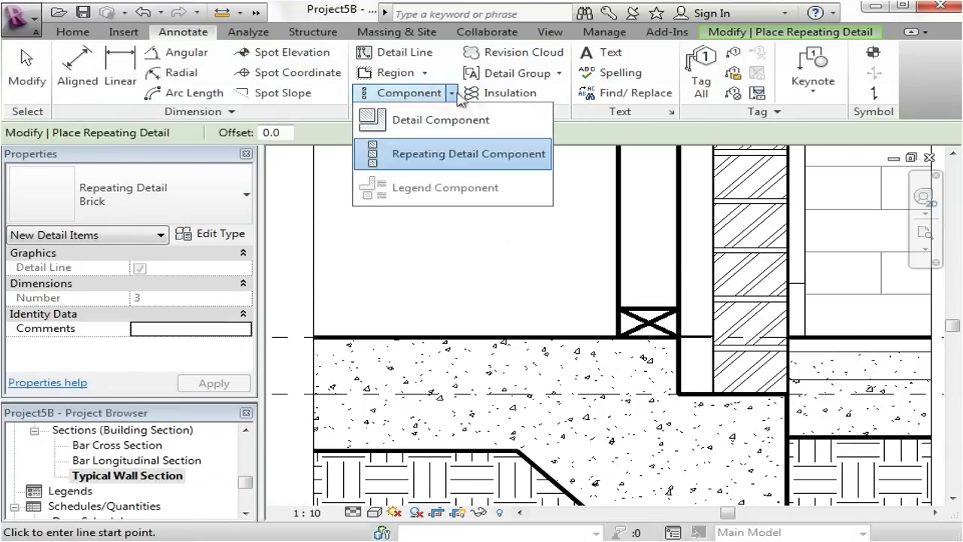
# Step: Place a Flooring Board (AUS) detail component on the slab near the wall
pyautogui.click(410, 120)
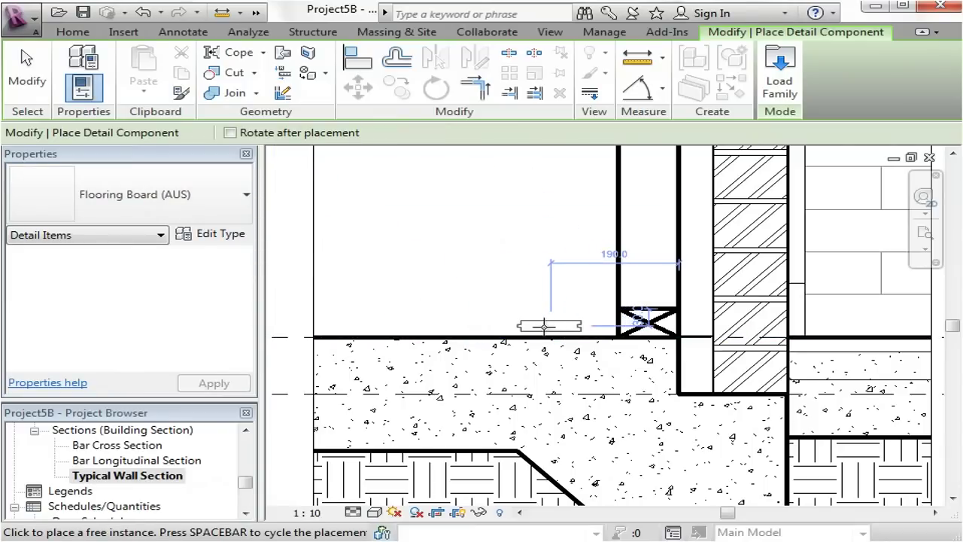
pyautogui.click(530, 324)
pyautogui.press('Escape')
pyautogui.press('Escape')
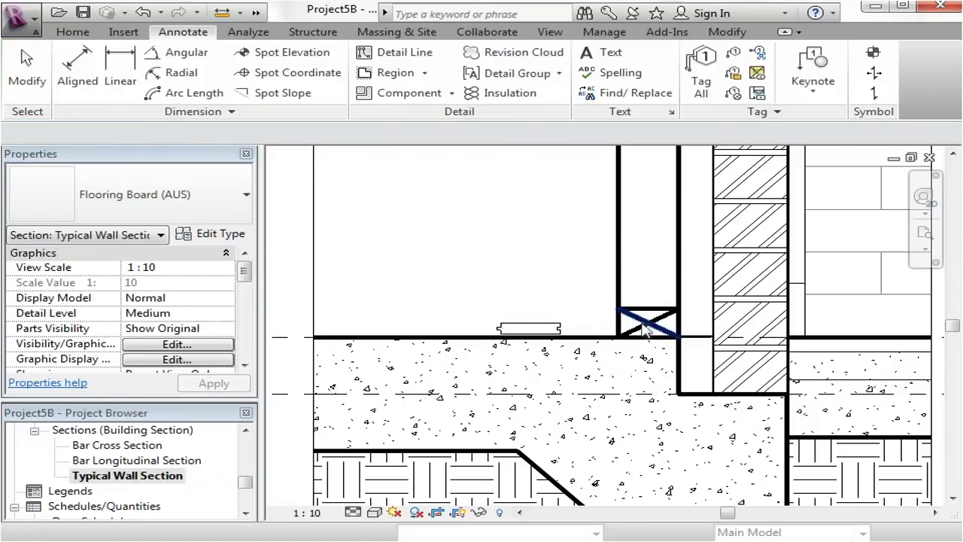
pyautogui.scroll(2, 629, 324)
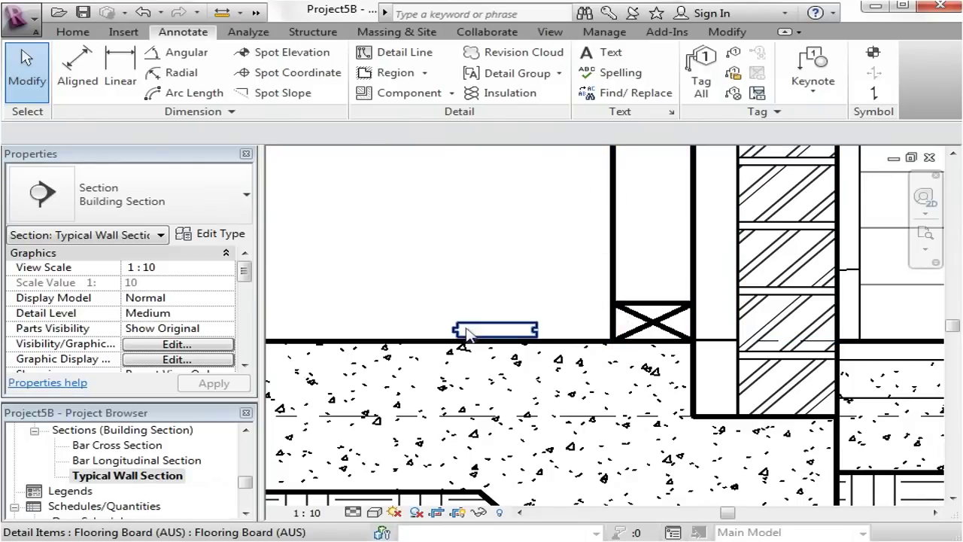
# Step: Drag the flooring board right until it sits snug against the cavity blocking
pyautogui.click(460, 329)
pyautogui.moveTo(477, 326); pyautogui.dragTo(530, 337)
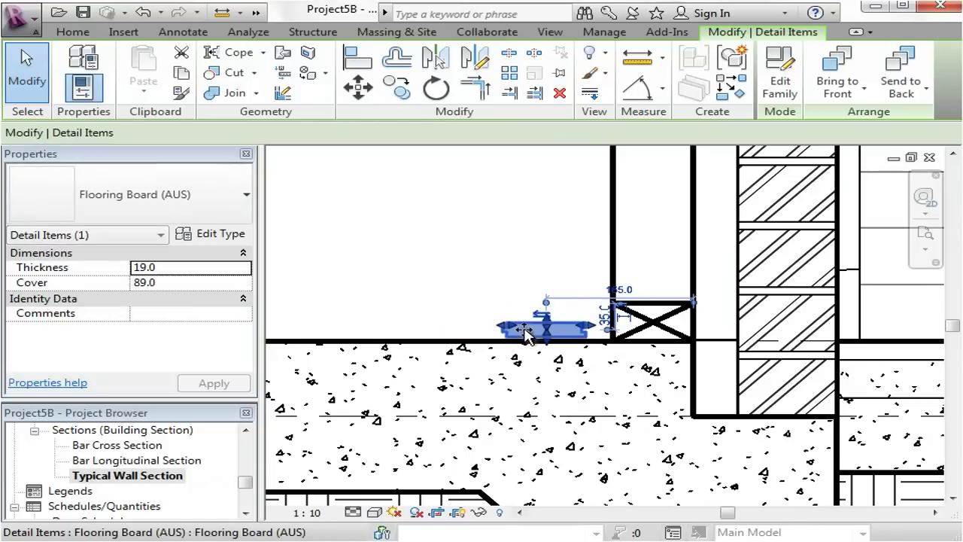
pyautogui.click(494, 232)
pyautogui.scroll(-2, 718, 296)
pyautogui.moveTo(527, 300); pyautogui.dragTo(543, 310, button='middle')
pyautogui.scroll(2, 632, 327)
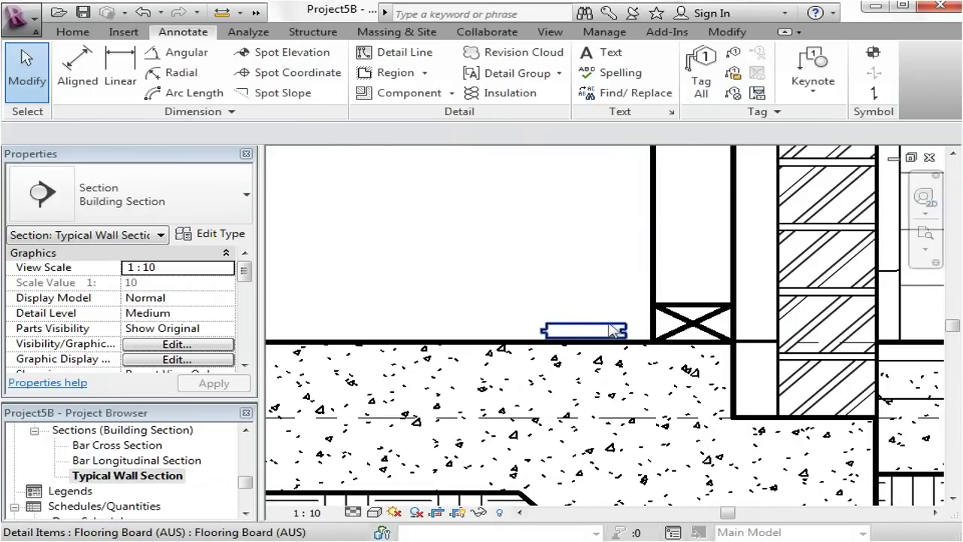
pyautogui.click(595, 331)
pyautogui.moveTo(602, 329); pyautogui.dragTo(622, 331)
pyautogui.click(518, 301)
# Step: Drag the flooring board copy left along the slab
pyautogui.scroll(1, 519, 313)
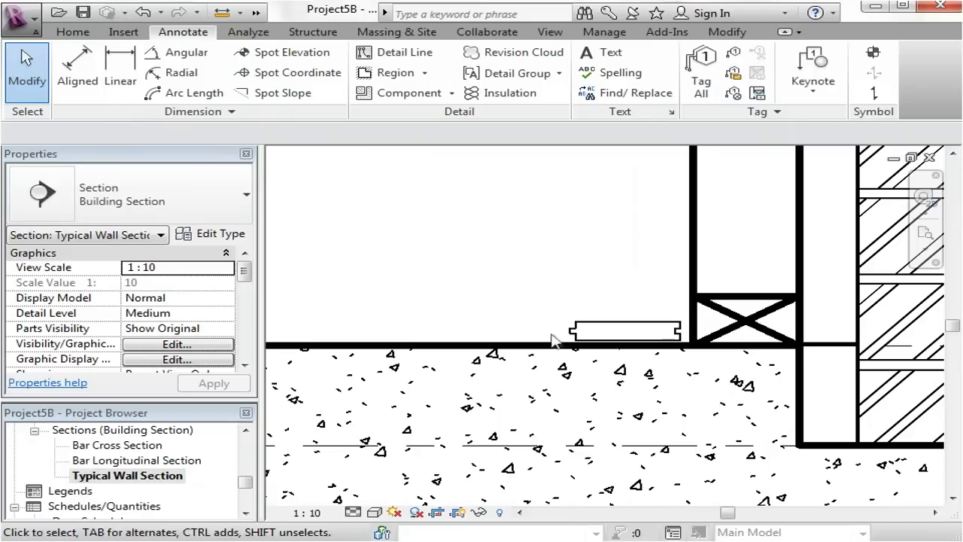
pyautogui.click(594, 325)
pyautogui.moveTo(449, 298); pyautogui.dragTo(547, 260, button='middle')
pyautogui.moveTo(737, 282); pyautogui.dragTo(623, 275)
pyautogui.click(658, 254)
# Step: Move the left board from its endpoint so the two boards join end to end
pyautogui.scroll(2, 656, 252)
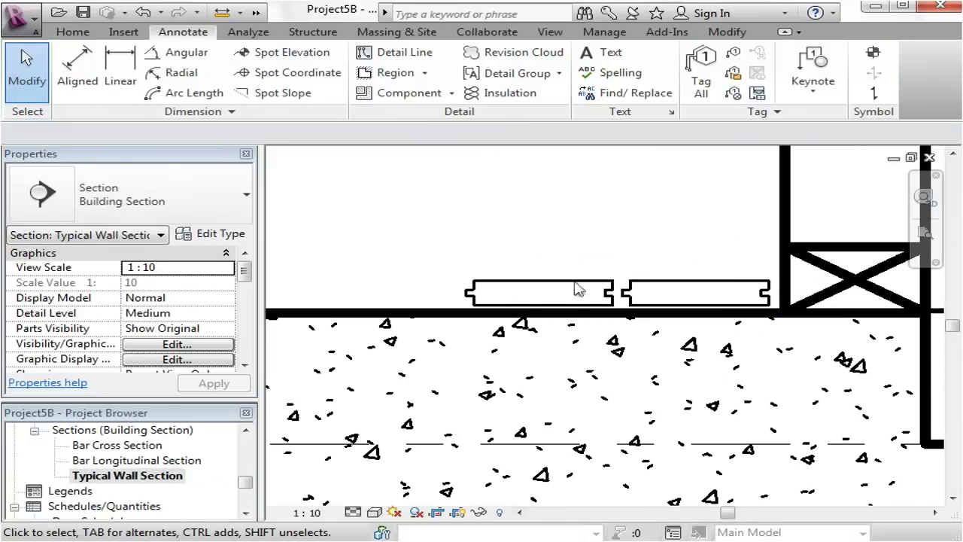
pyautogui.click(576, 286)
pyautogui.scroll(2, 598, 260)
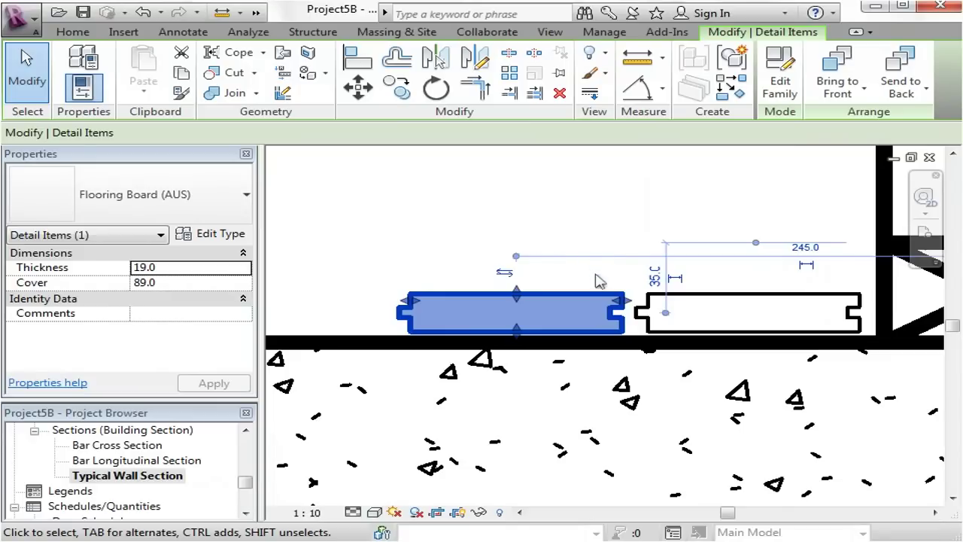
pyautogui.click(358, 87)
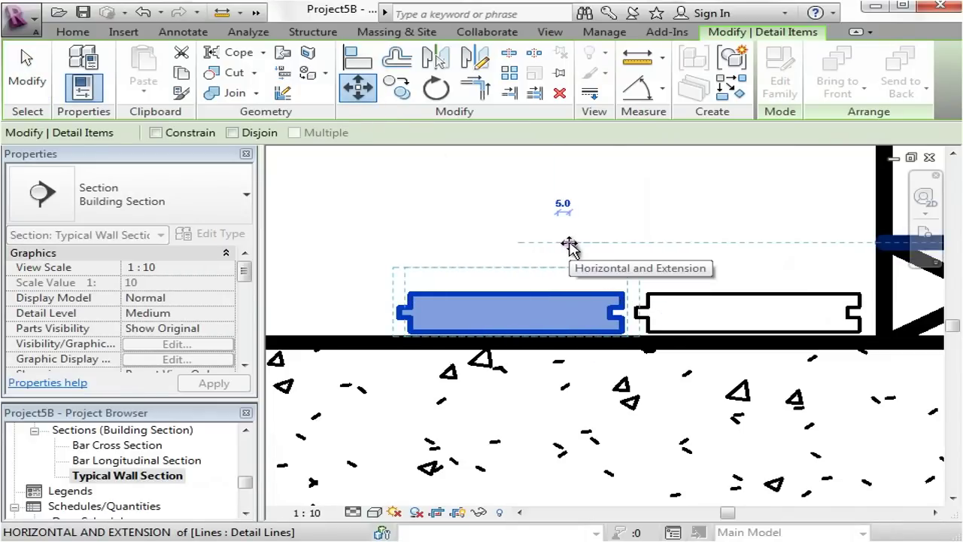
pyautogui.click(569, 247)
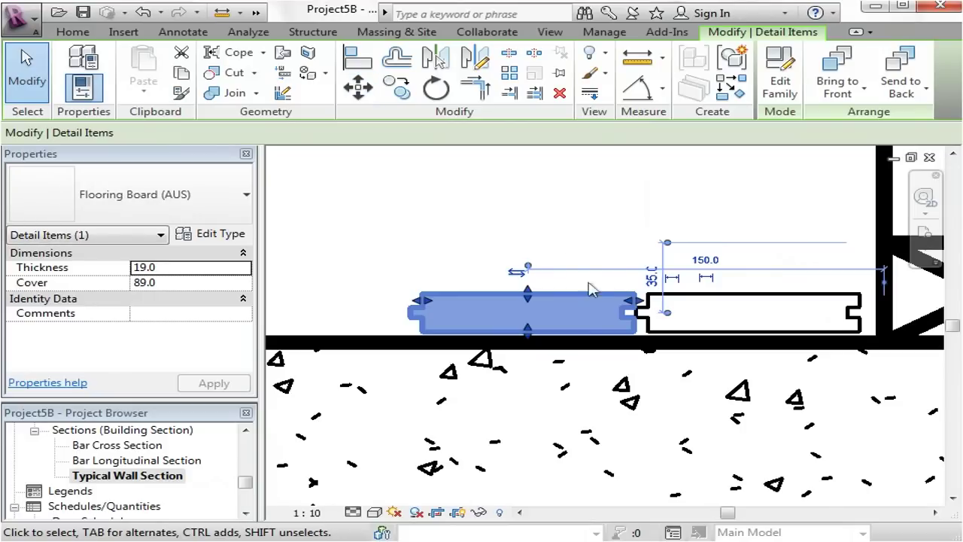
pyautogui.click(358, 87)
pyautogui.click(634, 292)
pyautogui.click(638, 289)
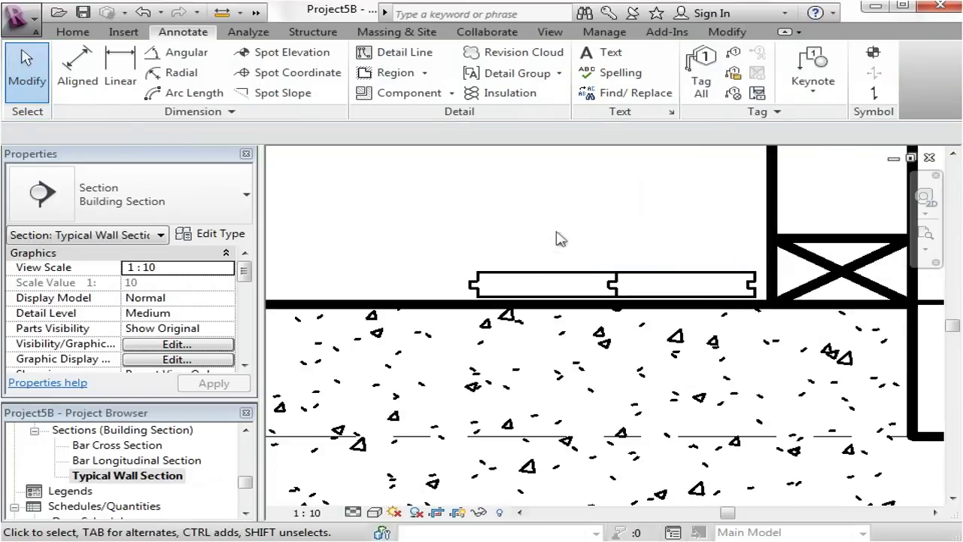
pyautogui.scroll(-4, 530, 353)
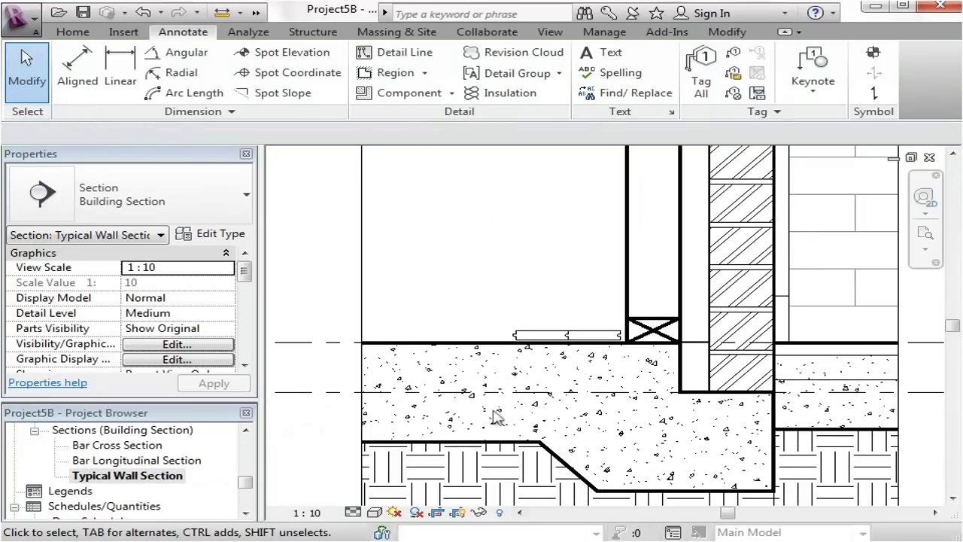
pyautogui.scroll(2, 493, 393)
pyautogui.scroll(2, 536, 334)
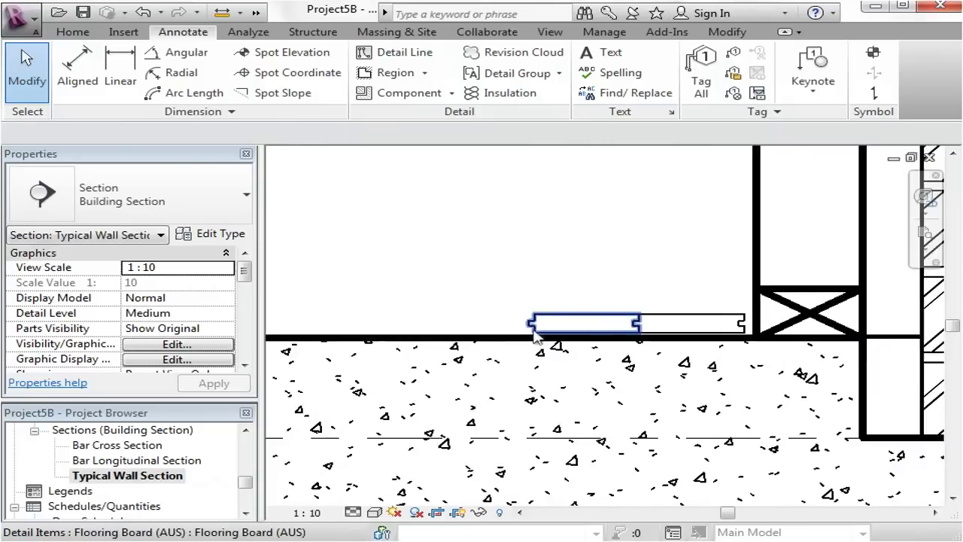
pyautogui.scroll(1, 535, 335)
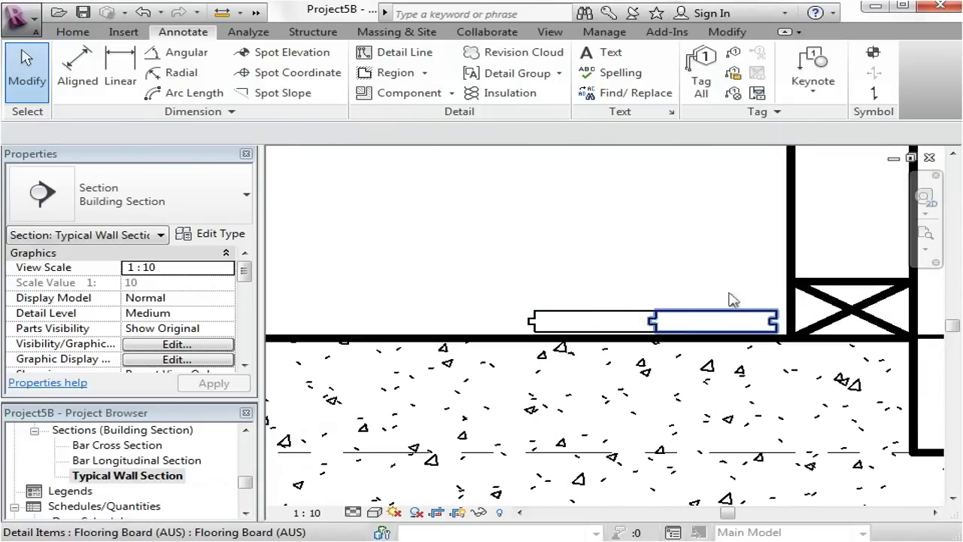
pyautogui.click(726, 32)
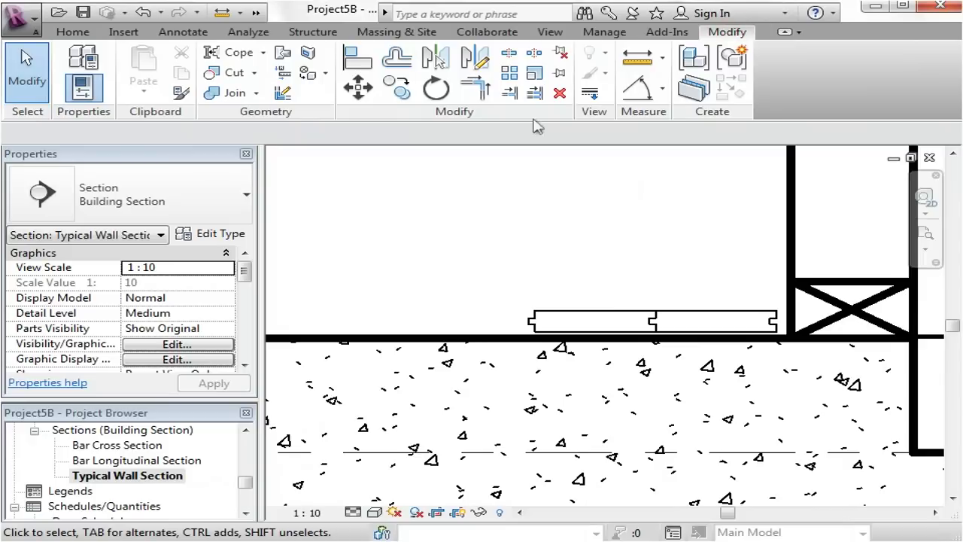
# Step: Copy the left Flooring Board (AUS) from its right end to place a third board butted on its left
pyautogui.click(395, 96)
pyautogui.click(651, 321)
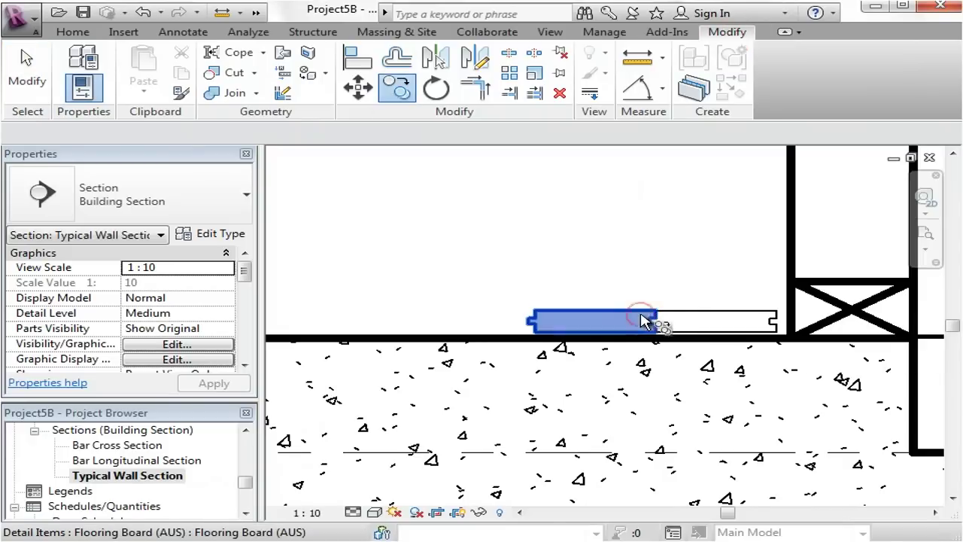
pyautogui.press('Escape')
pyautogui.press('Escape')
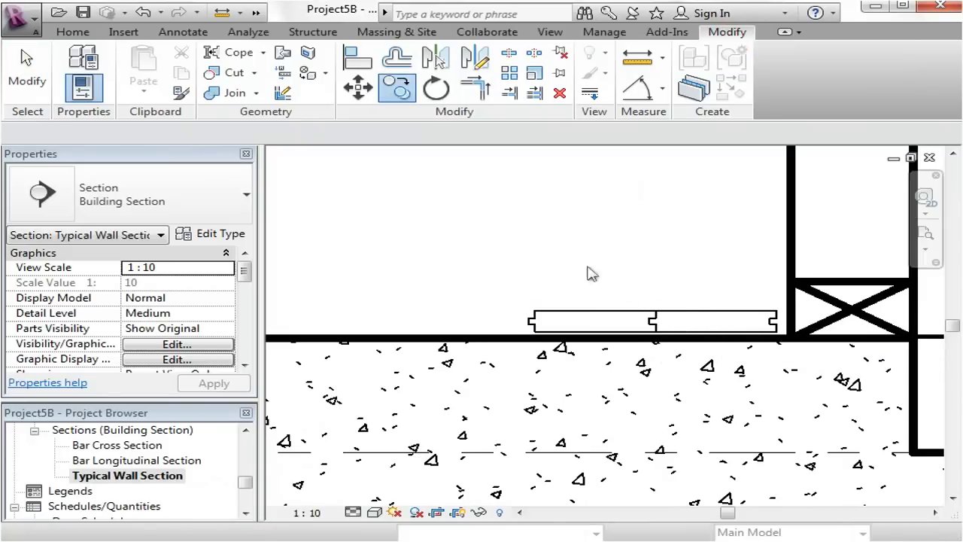
pyautogui.click(590, 322)
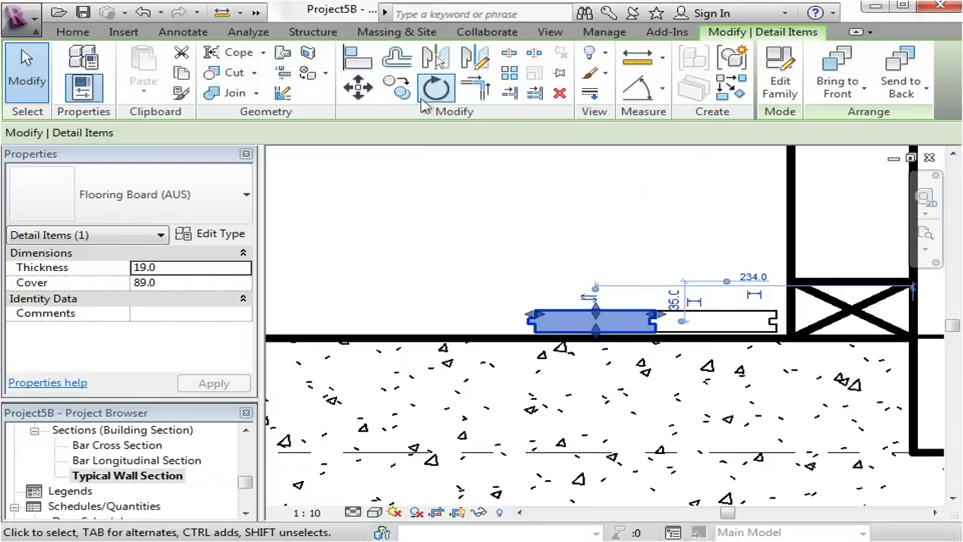
pyautogui.click(397, 86)
pyautogui.click(659, 322)
pyautogui.click(534, 322)
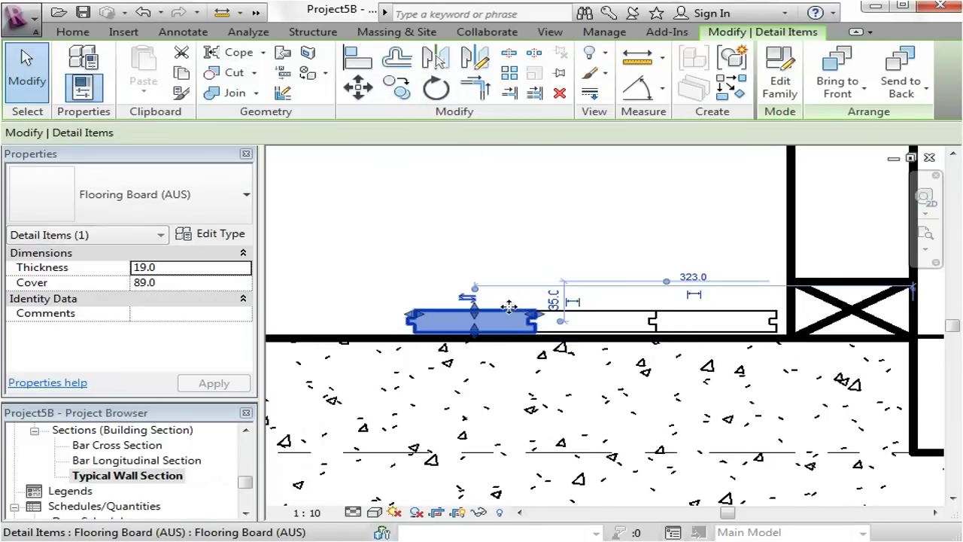
pyautogui.scroll(-2, 476, 276)
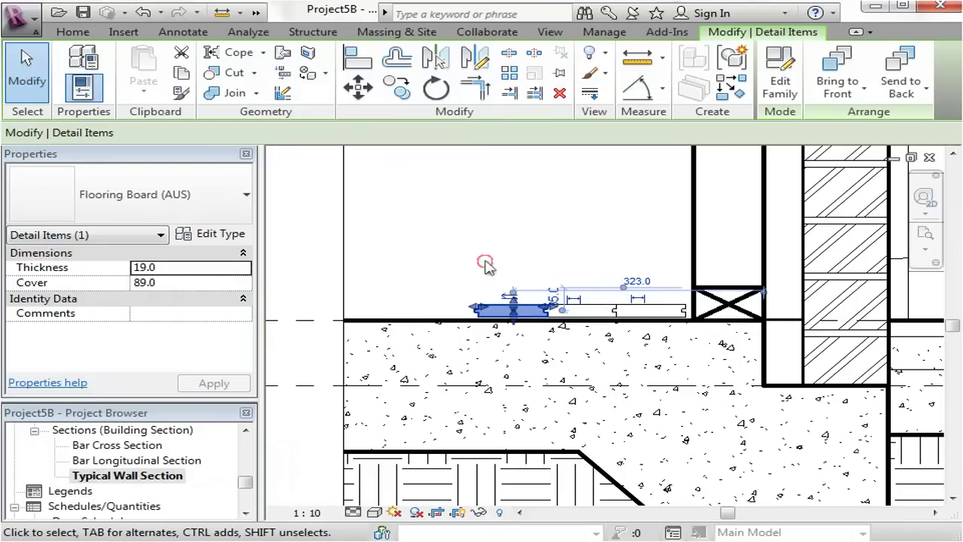
pyautogui.click(486, 264)
pyautogui.scroll(-2, 413, 275)
pyautogui.moveTo(557, 378); pyautogui.dragTo(543, 413, button='middle')
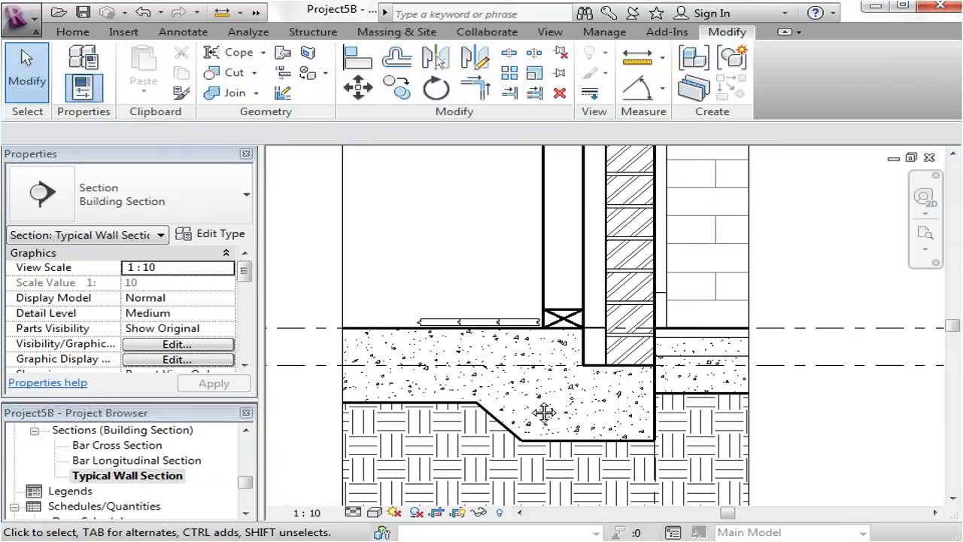
pyautogui.scroll(5, 478, 342)
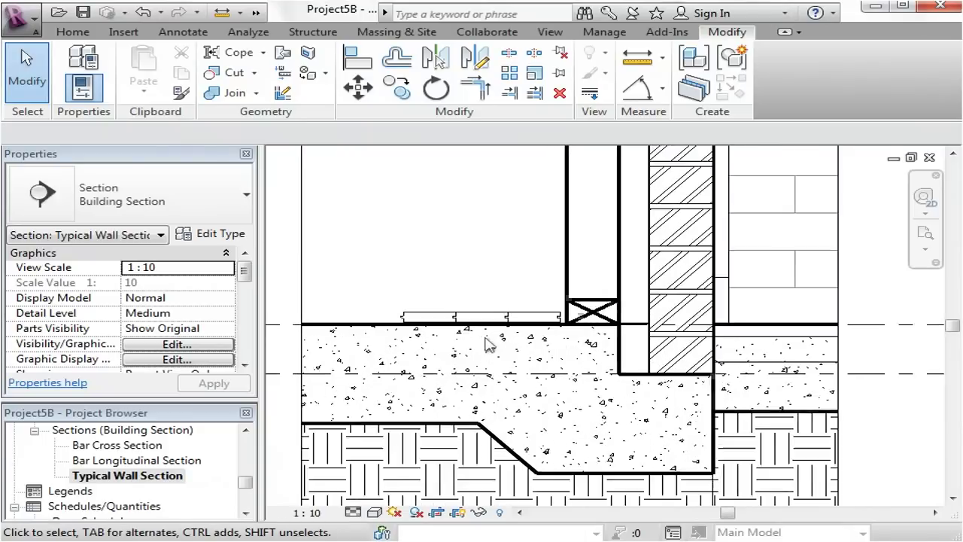
# Step: Inspect the flooring board row along the slab top to the cavity blocking, then bring up the Annotate tools
pyautogui.scroll(1, 508, 342)
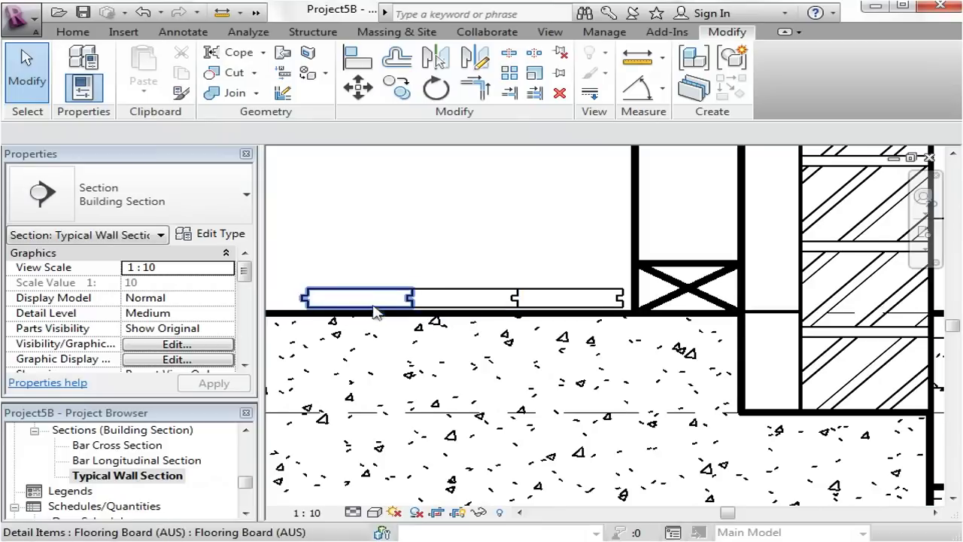
pyautogui.scroll(-4, 374, 312)
pyautogui.moveTo(431, 276); pyautogui.dragTo(451, 316, button='middle')
pyautogui.moveTo(527, 394); pyautogui.dragTo(510, 335, button='middle')
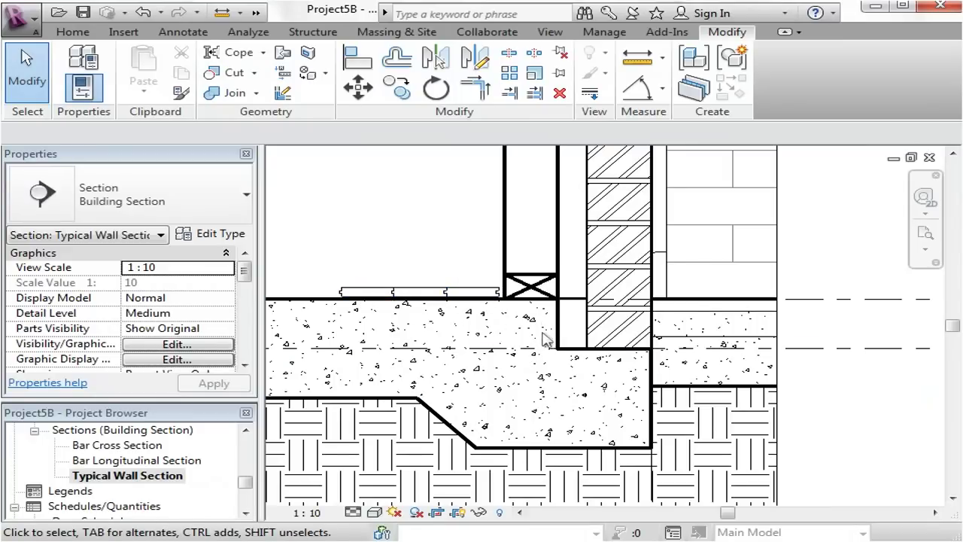
pyautogui.scroll(-2, 525, 328)
pyautogui.moveTo(522, 327); pyautogui.dragTo(529, 343, button='middle')
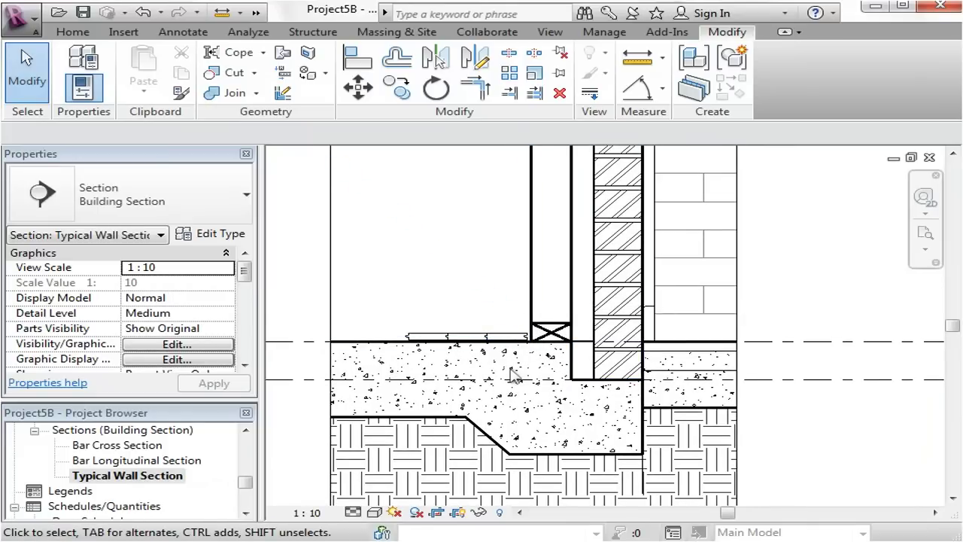
pyautogui.moveTo(573, 281); pyautogui.dragTo(503, 323, button='middle')
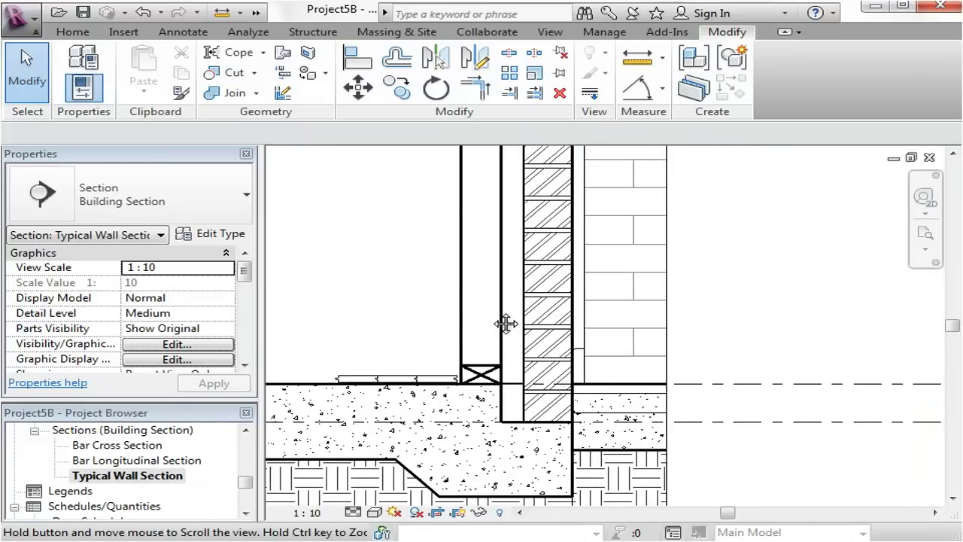
pyautogui.click(166, 35)
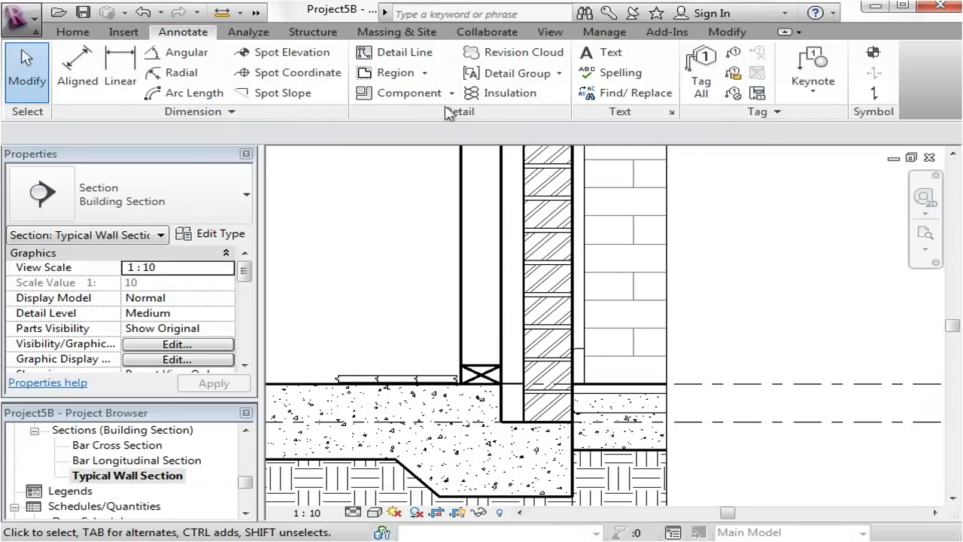
pyautogui.click(562, 73)
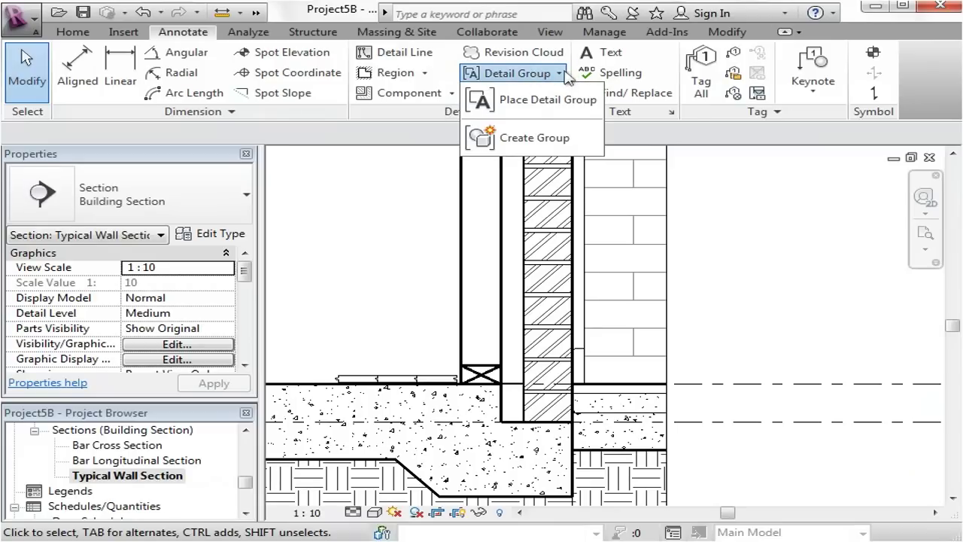
pyautogui.click(530, 99)
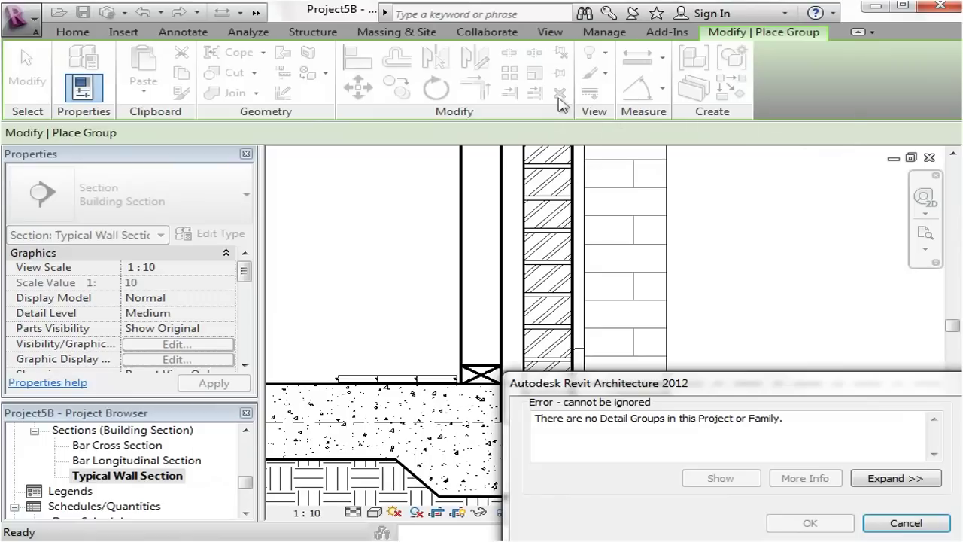
pyautogui.click(881, 525)
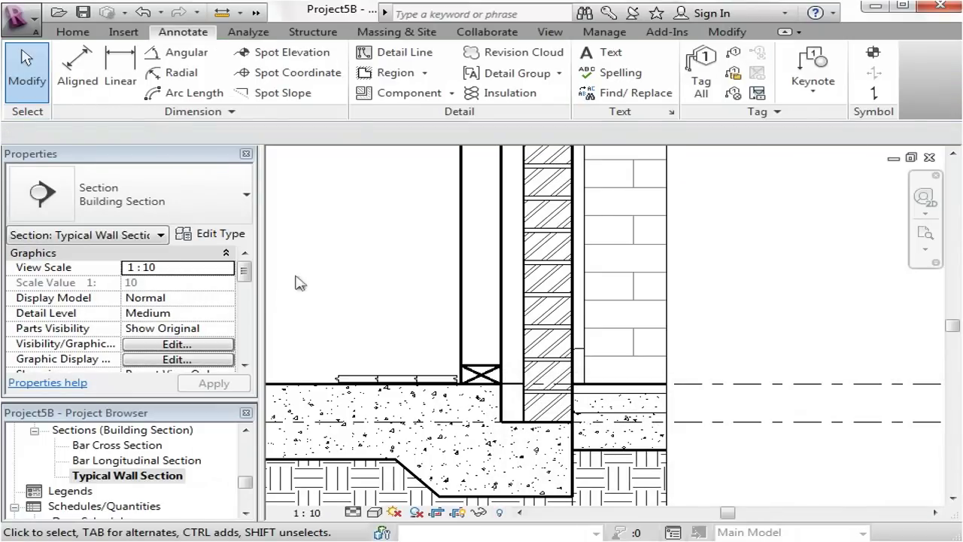
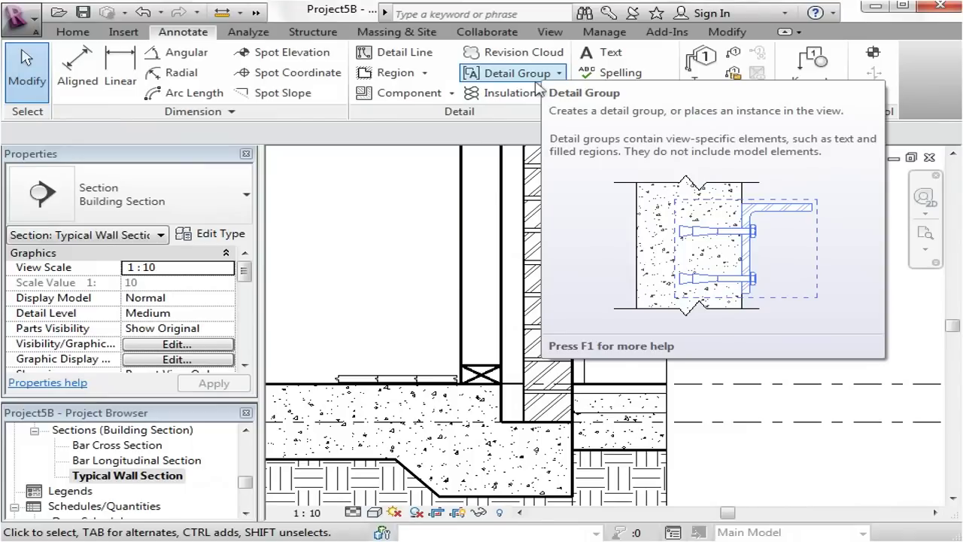
# Step: Draw an 80.0-wide, 620-long vertical run of batt insulation up the brick's inner face
pyautogui.click(493, 94)
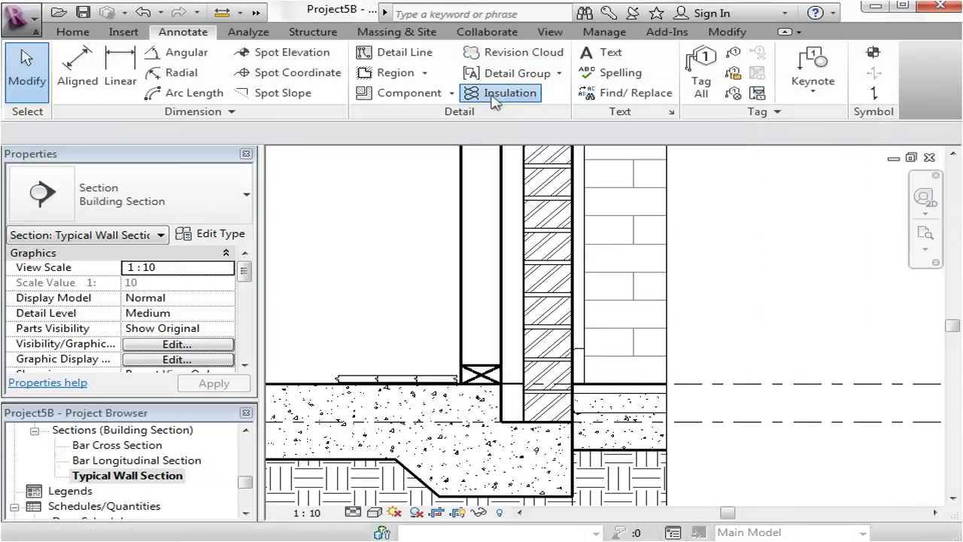
pyautogui.moveTo(508, 289); pyautogui.dragTo(522, 398, button='middle')
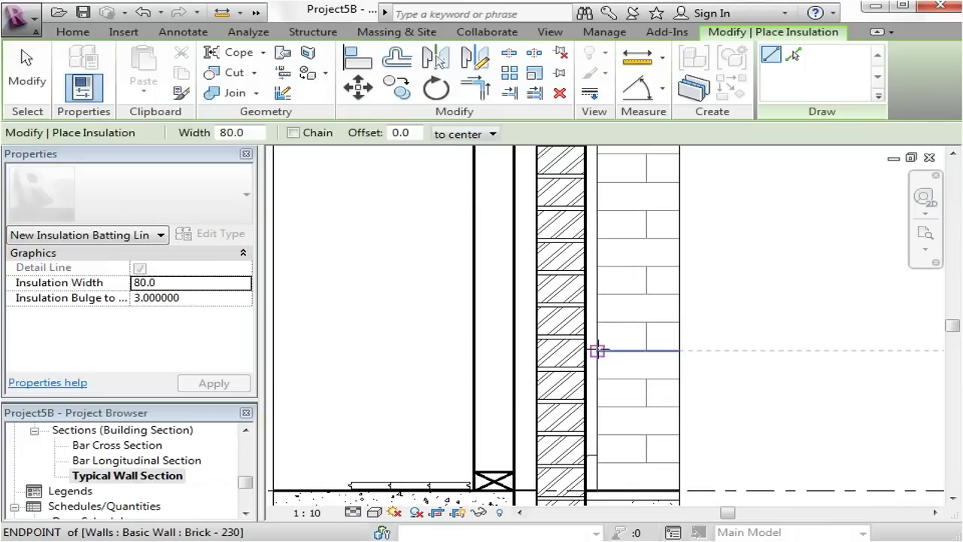
pyautogui.scroll(1, 597, 348)
pyautogui.click(521, 483)
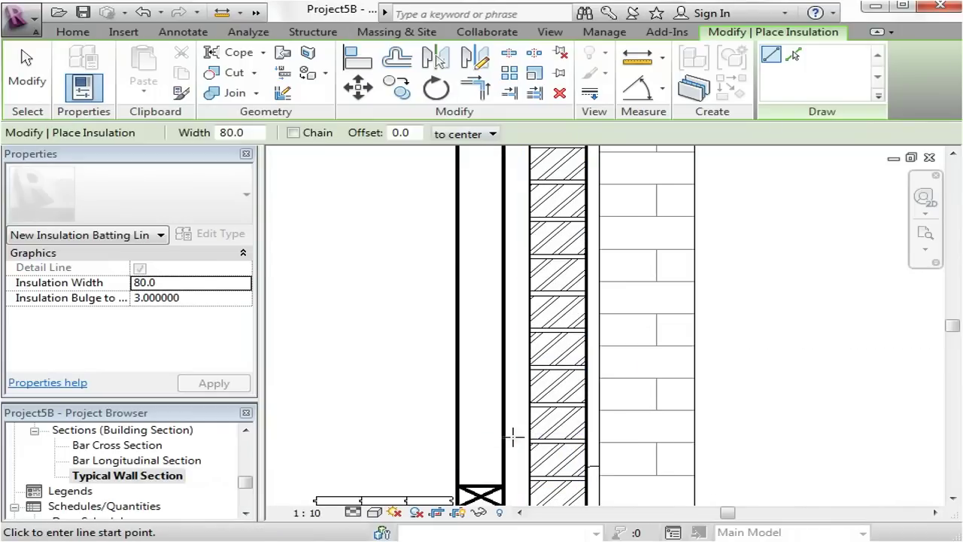
pyautogui.click(522, 432)
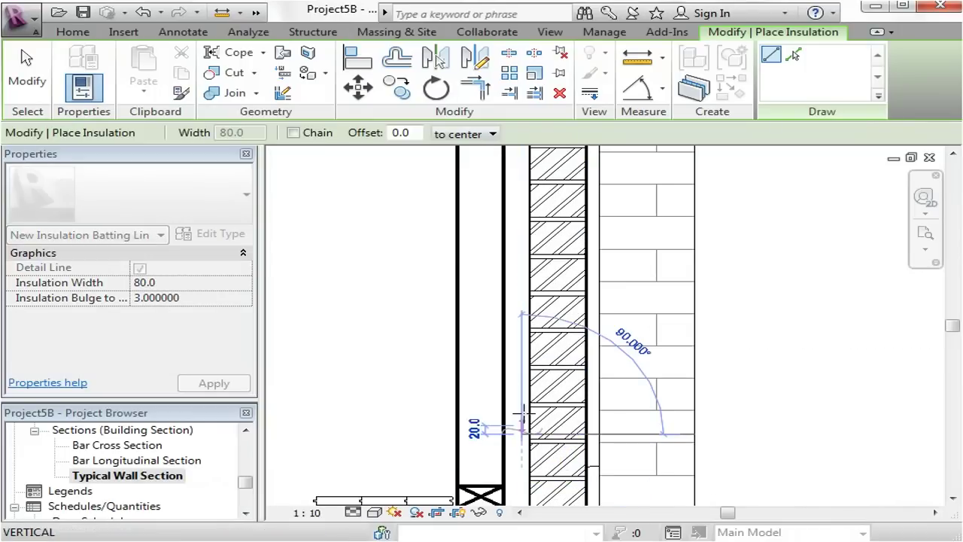
pyautogui.moveTo(519, 202)
pyautogui.mouseDown(button='middle')
pyautogui.moveTo(522, 268)
pyautogui.moveTo(521, 211)
pyautogui.mouseUp(button='middle')
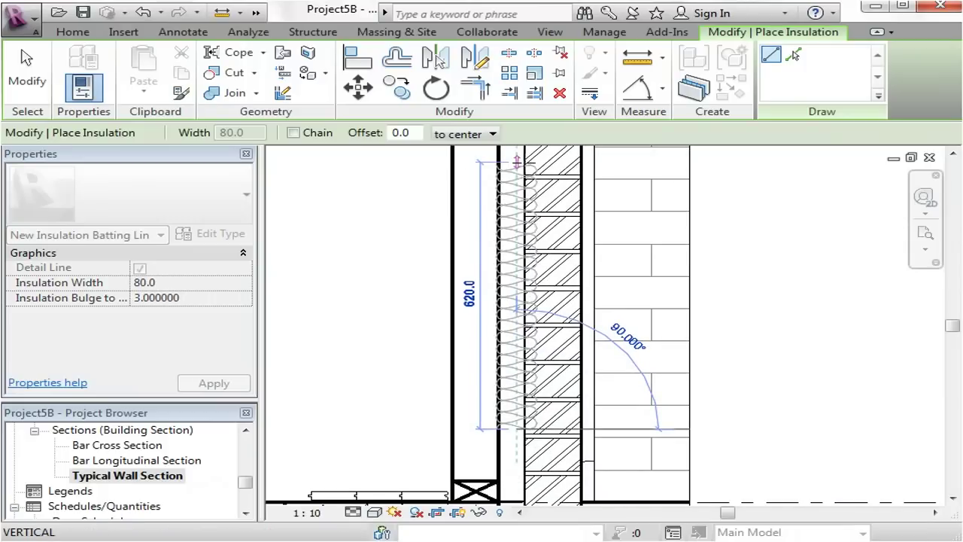
pyautogui.click(516, 160)
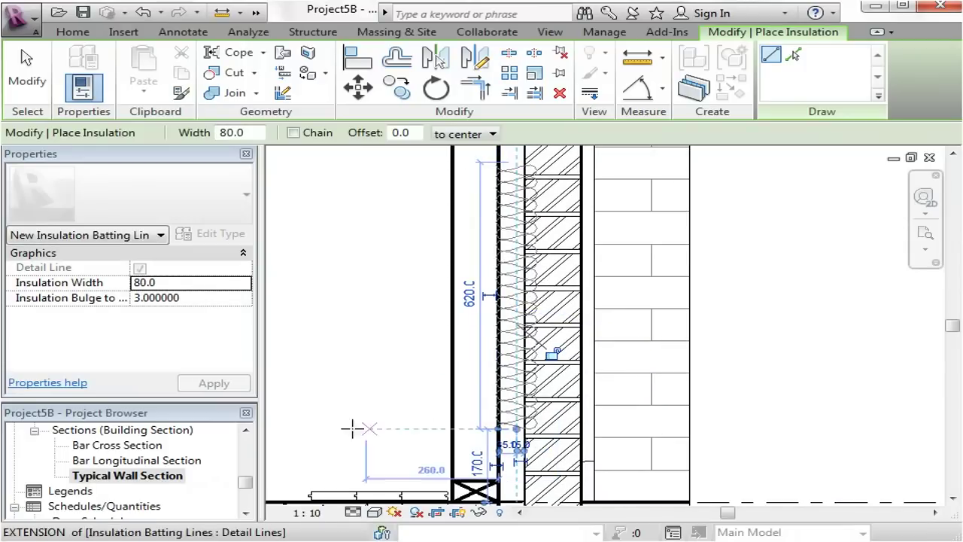
pyautogui.press('Escape')
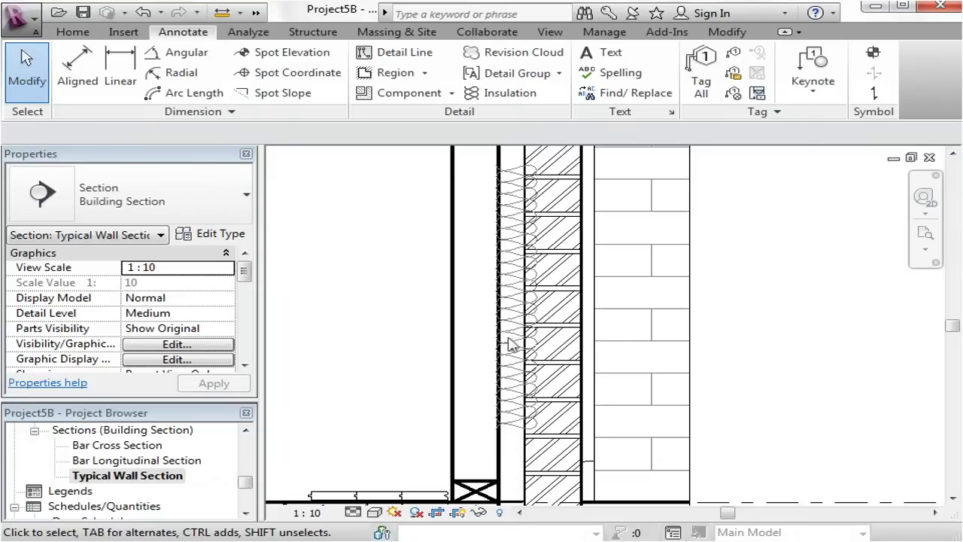
# Step: Change the insulation's Insulation Width to 50 in Properties
pyautogui.click(514, 420)
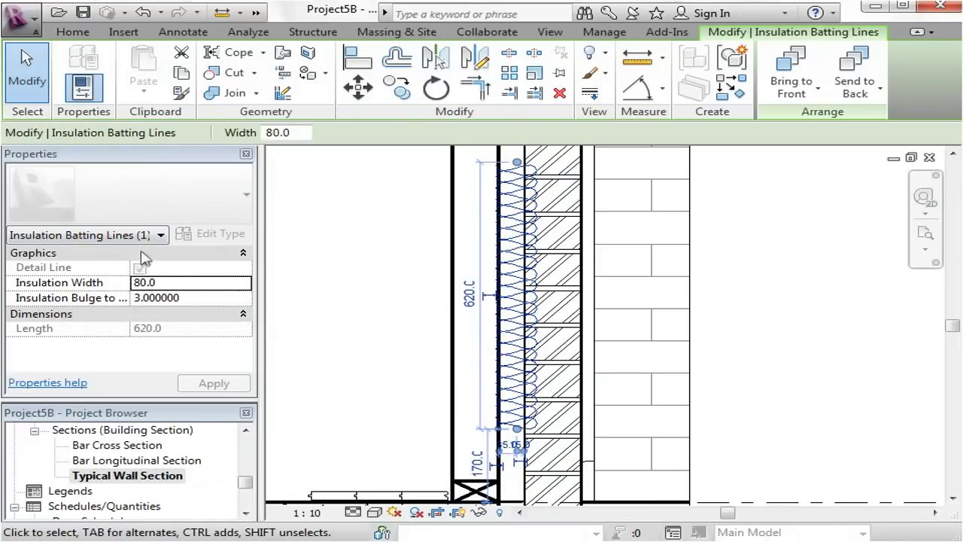
pyautogui.click(176, 283)
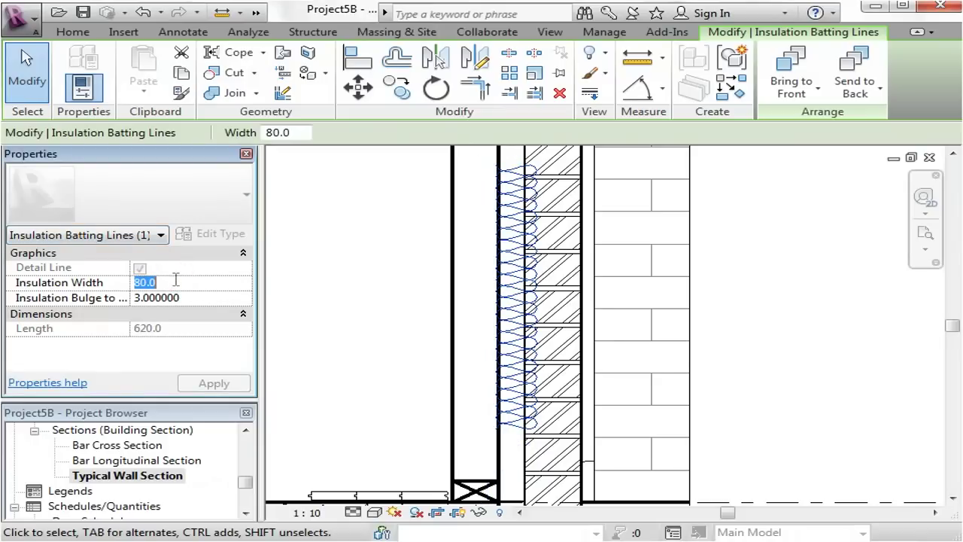
pyautogui.write('50')
pyautogui.press('Return')
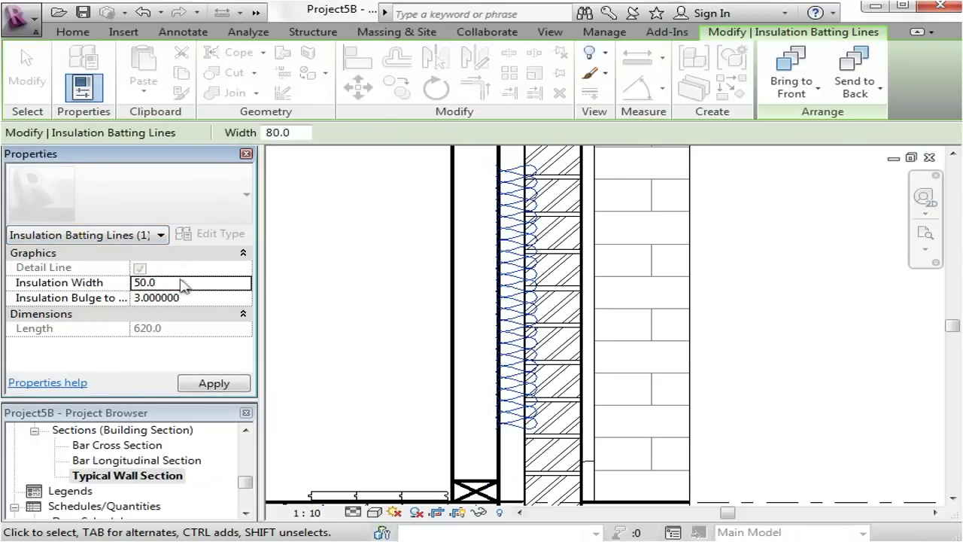
pyautogui.click(387, 296)
# Step: Drag the 50-wide insulation into the cavity against the brick face
pyautogui.scroll(2, 510, 333)
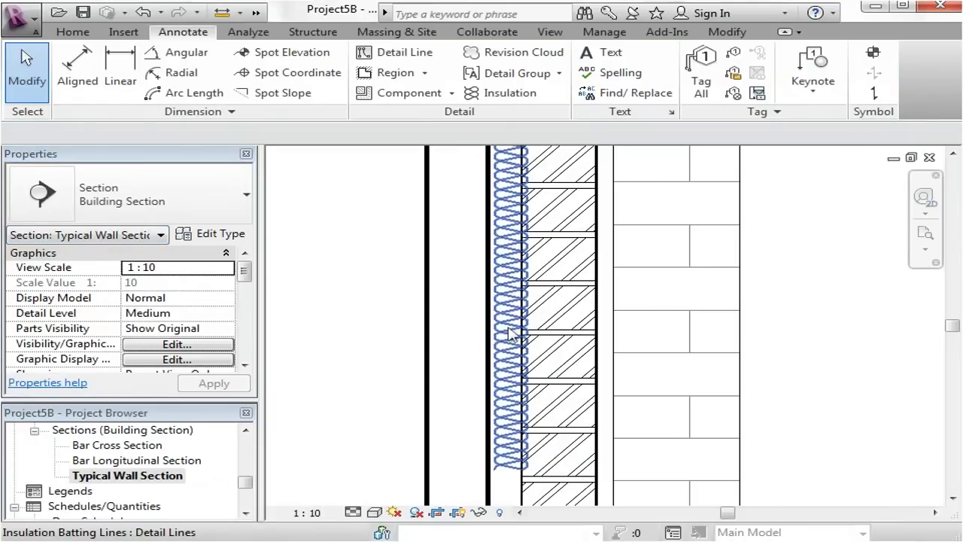
pyautogui.click(510, 332)
pyautogui.click(507, 315)
pyautogui.click(510, 307)
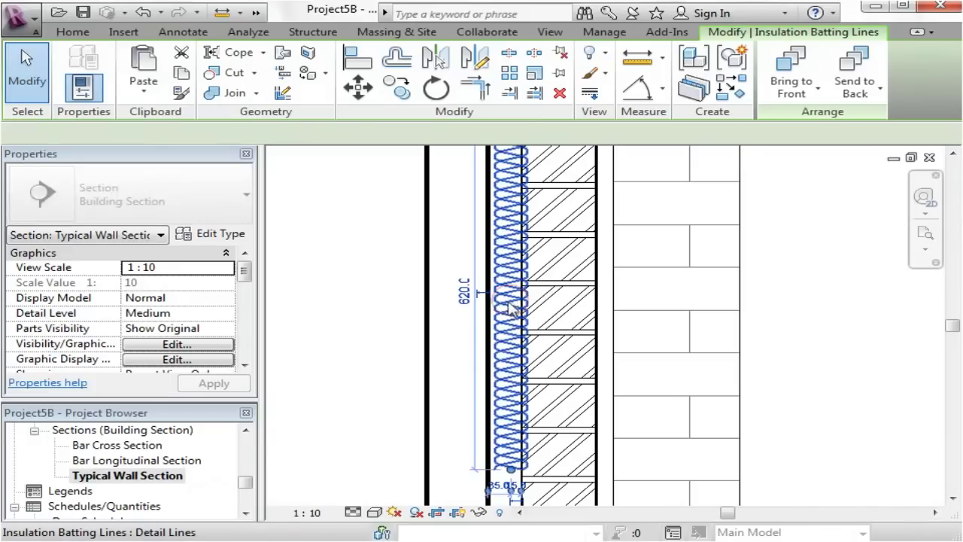
pyautogui.moveTo(498, 301); pyautogui.dragTo(507, 310)
pyautogui.click(297, 318)
# Step: Check the insulation's placement, then pan up to the upper part of the wall
pyautogui.scroll(-2, 421, 299)
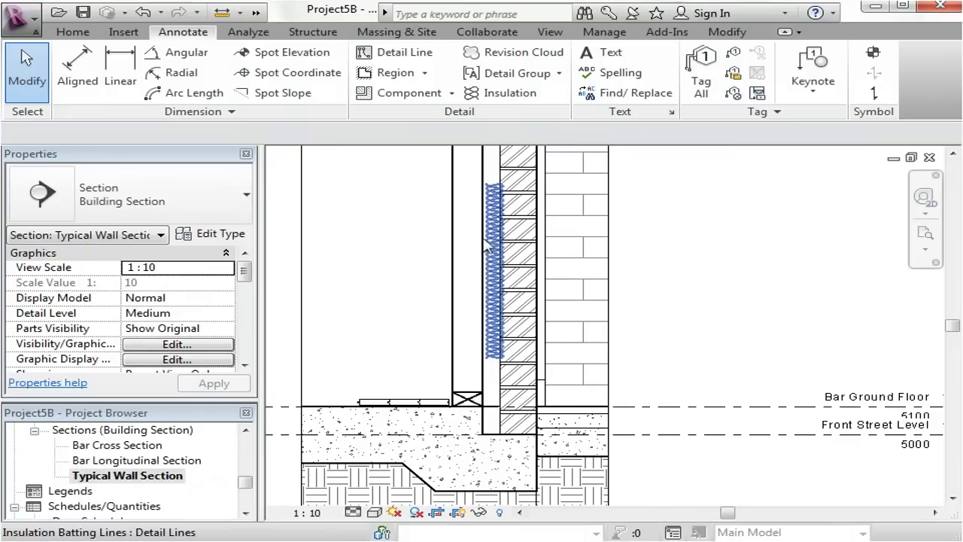
pyautogui.click(496, 256)
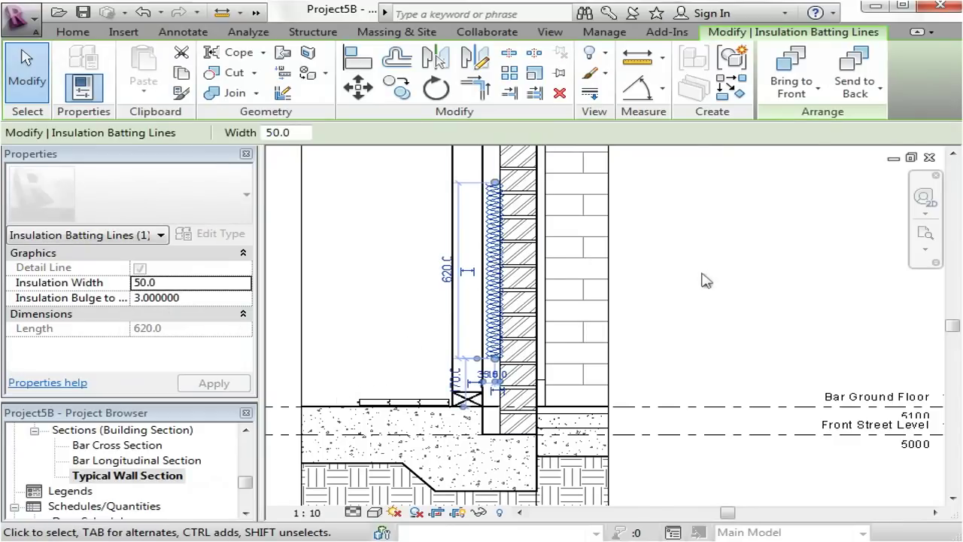
pyautogui.click(702, 278)
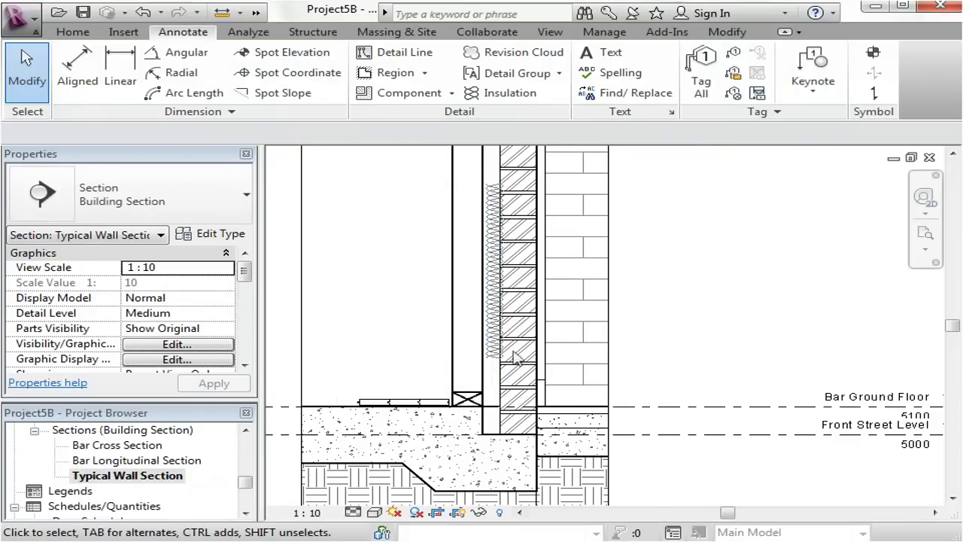
pyautogui.scroll(2, 517, 327)
pyautogui.moveTo(521, 327); pyautogui.dragTo(516, 478, button='middle')
pyautogui.moveTo(469, 328); pyautogui.dragTo(484, 280, button='middle')
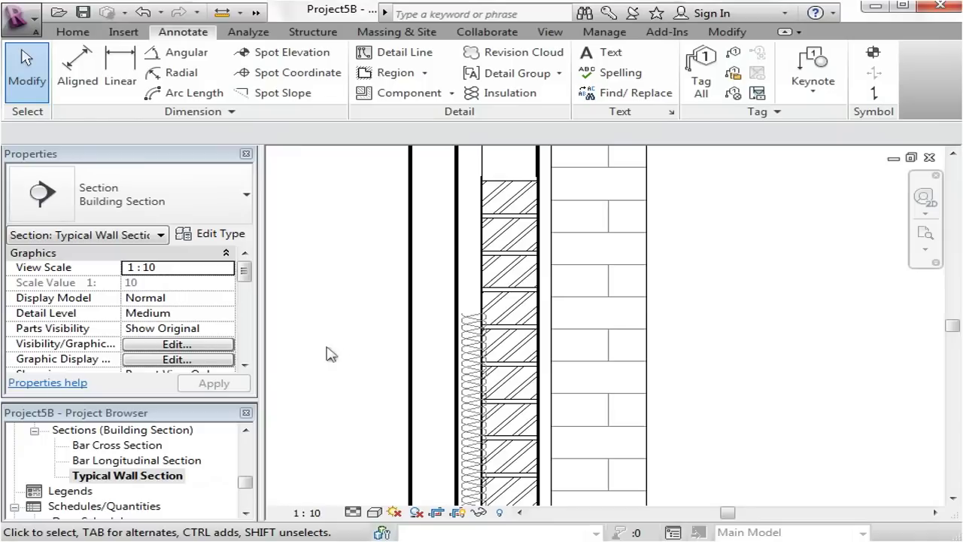
pyautogui.moveTo(348, 348); pyautogui.dragTo(352, 298, button='middle')
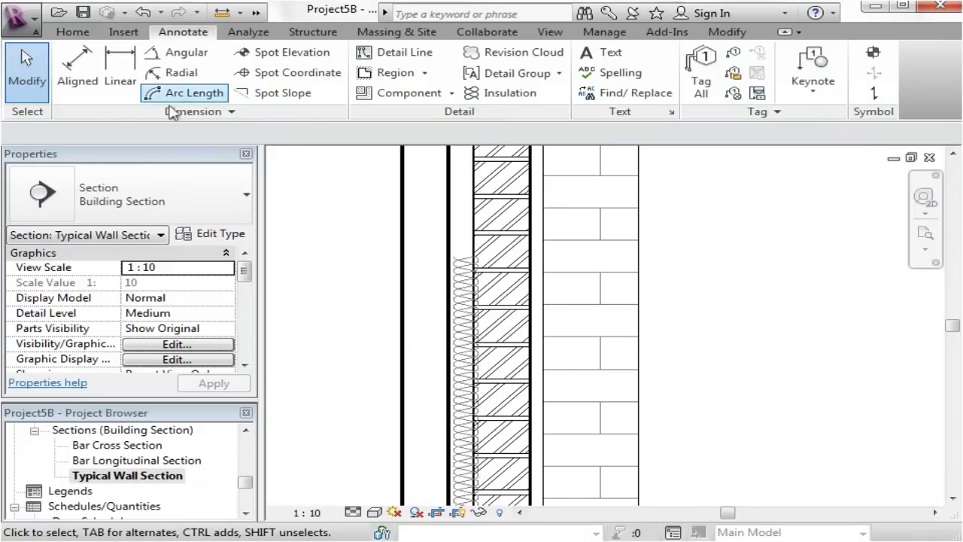
pyautogui.click(115, 32)
pyautogui.click(452, 75)
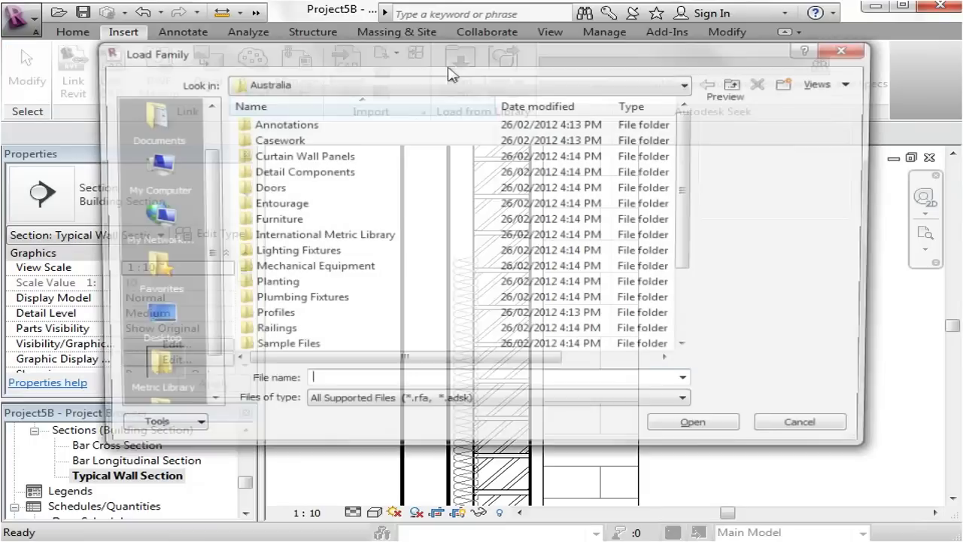
pyautogui.doubleClick(306, 173)
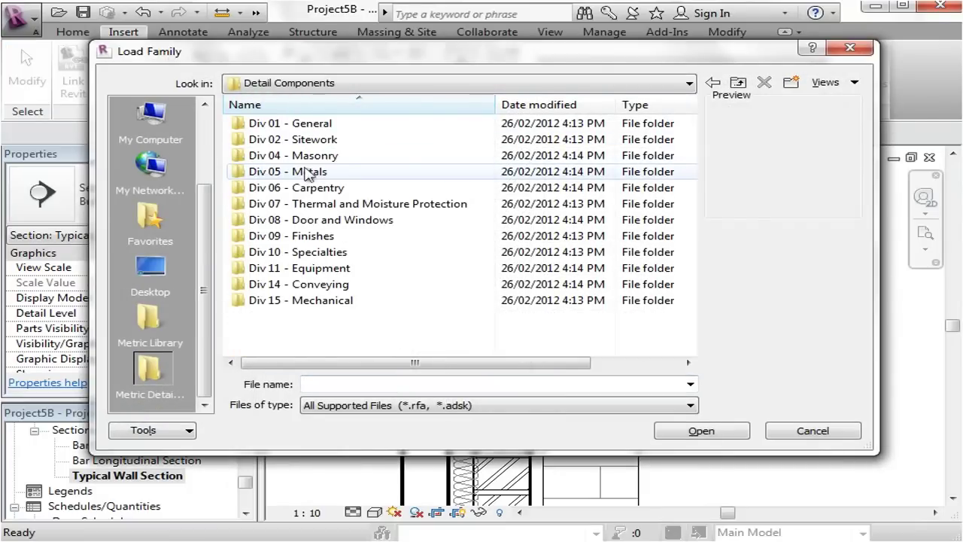
pyautogui.doubleClick(331, 161)
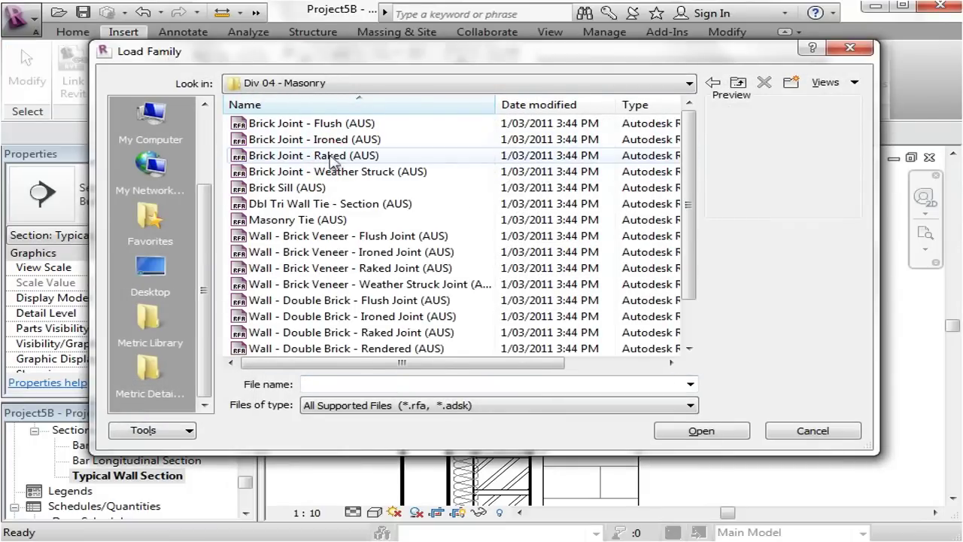
pyautogui.click(338, 251)
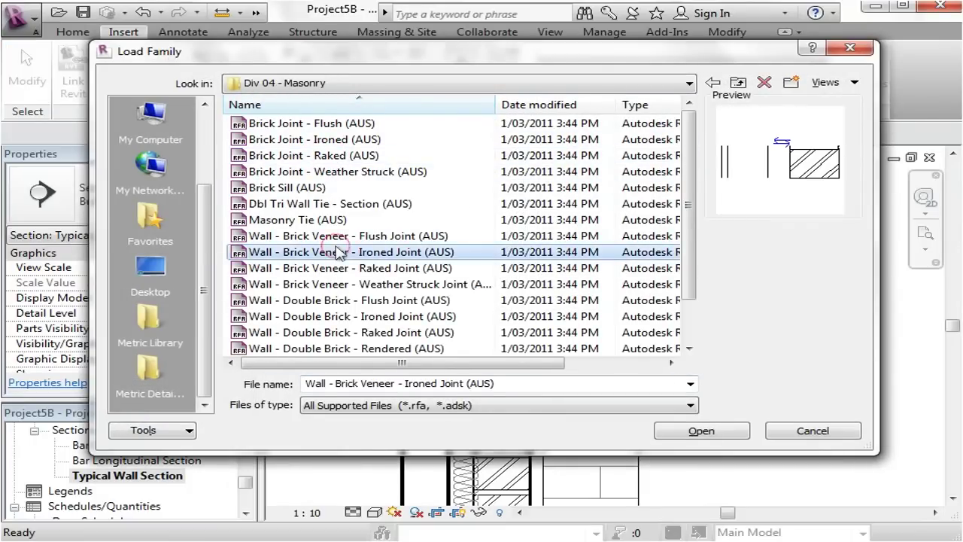
pyautogui.click(339, 172)
pyautogui.click(342, 124)
pyautogui.click(346, 141)
pyautogui.click(353, 173)
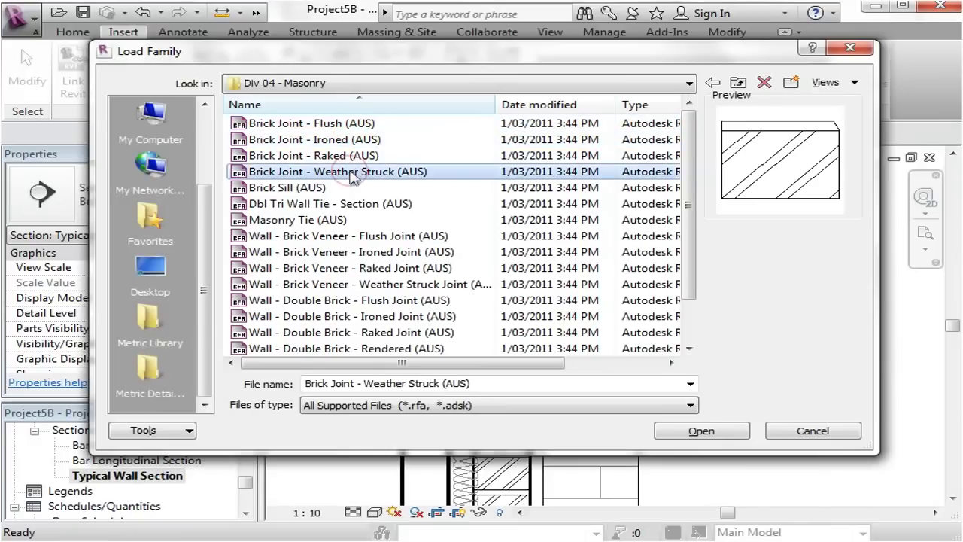
pyautogui.click(319, 187)
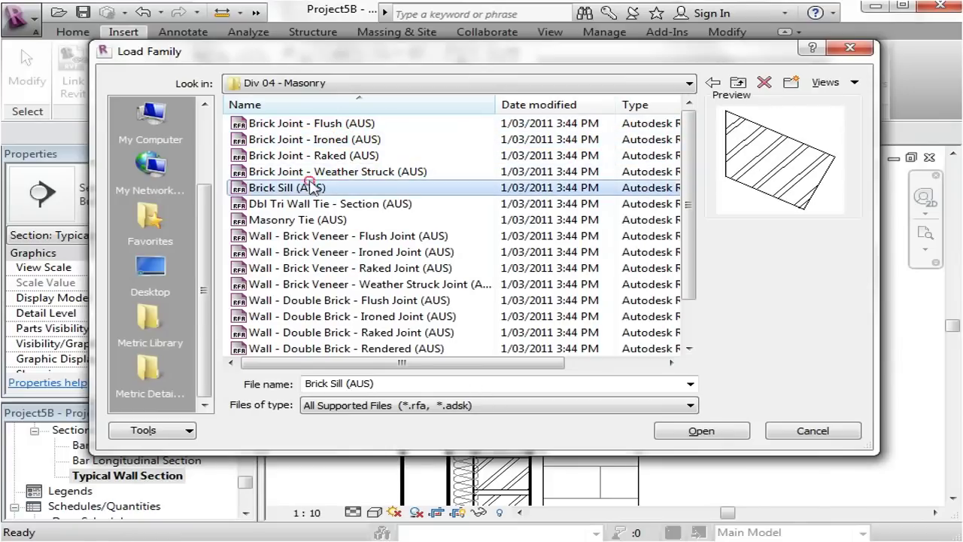
pyautogui.click(354, 270)
pyautogui.scroll(-1, 354, 275)
pyautogui.click(360, 236)
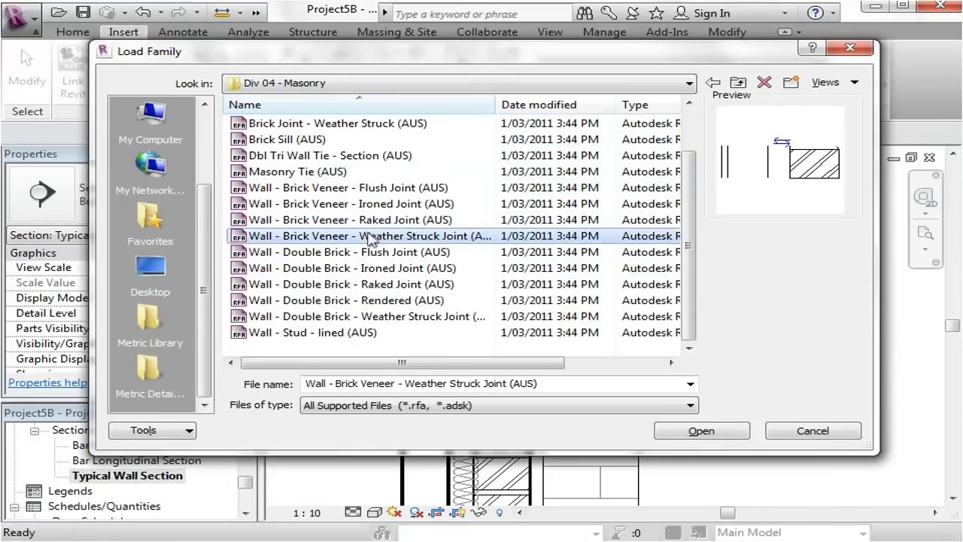
pyautogui.click(364, 253)
pyautogui.click(366, 268)
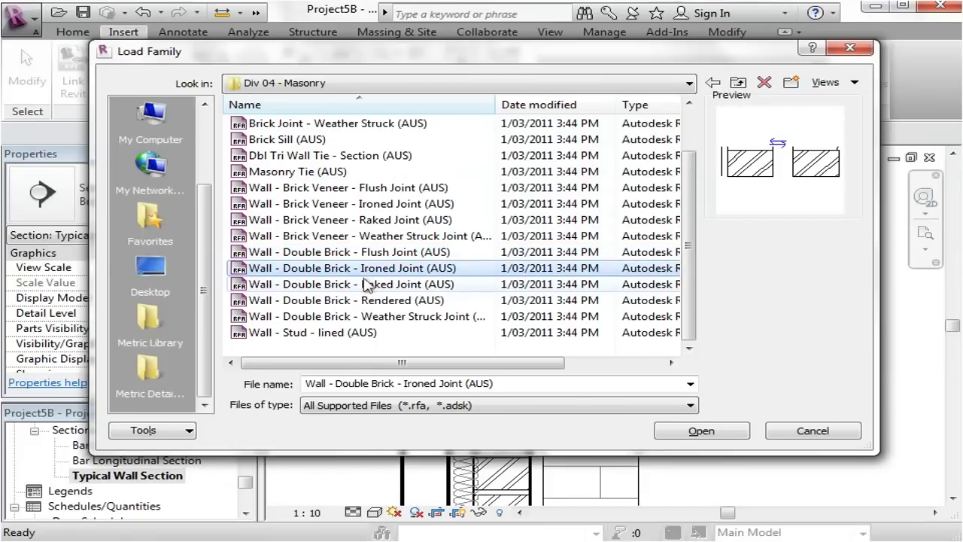
pyautogui.click(368, 285)
pyautogui.click(358, 333)
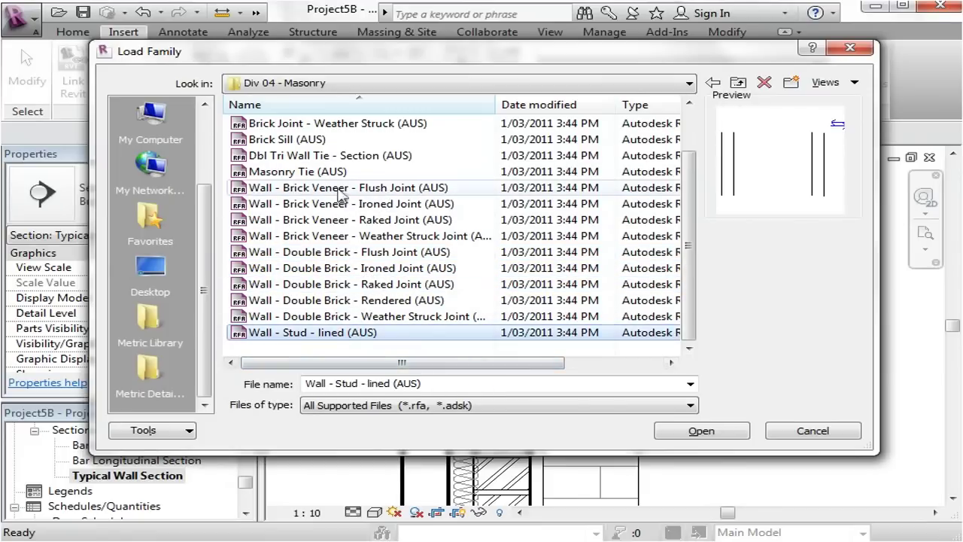
pyautogui.click(316, 172)
pyautogui.click(331, 155)
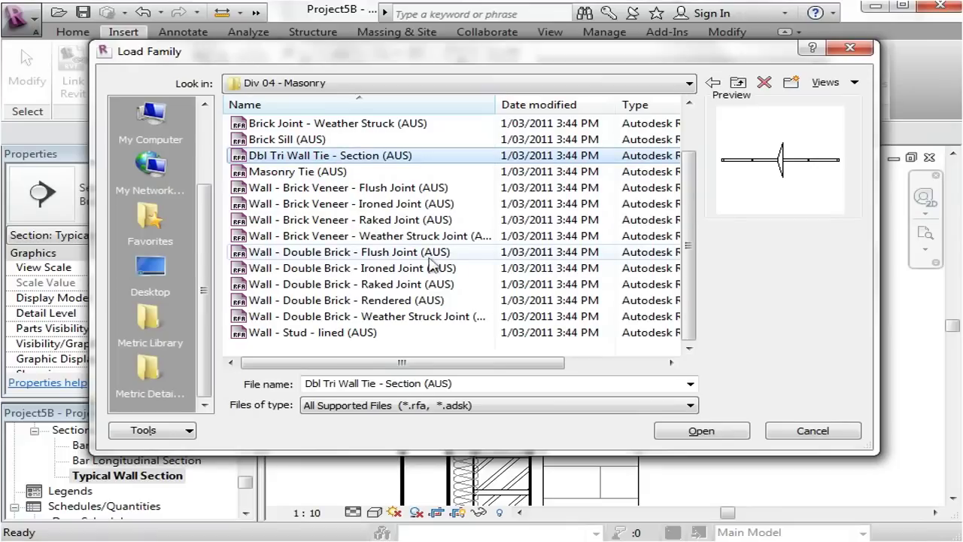
pyautogui.click(270, 172)
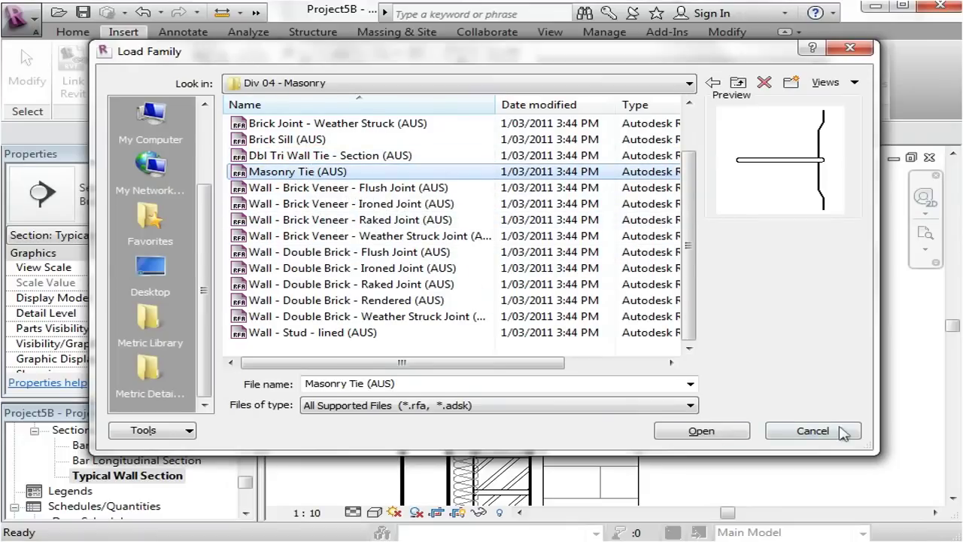
# Step: Close Load Family without loading, then pan to the slab and Bar Ground Floor/Front Street Level heads
pyautogui.click(815, 435)
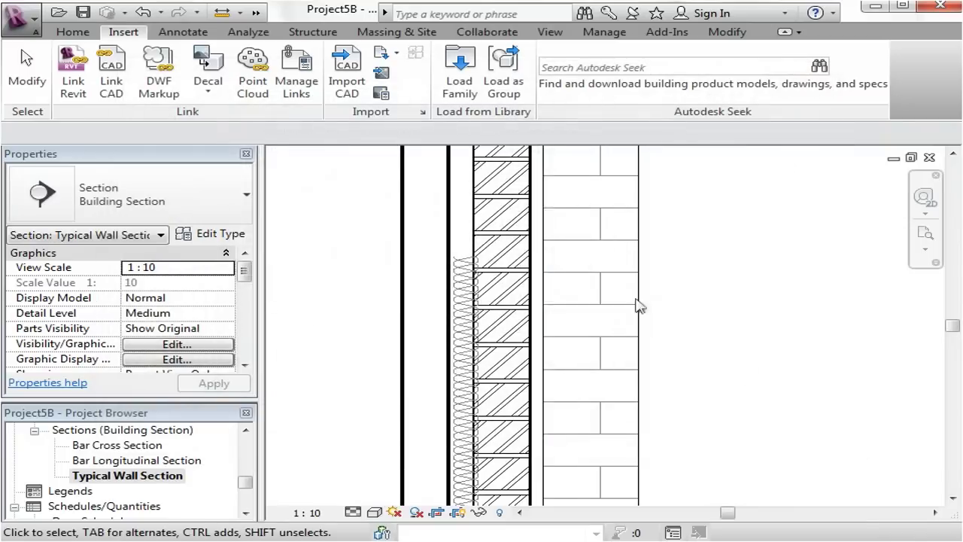
pyautogui.scroll(-1, 634, 325)
pyautogui.moveTo(696, 385); pyautogui.dragTo(713, 285, button='middle')
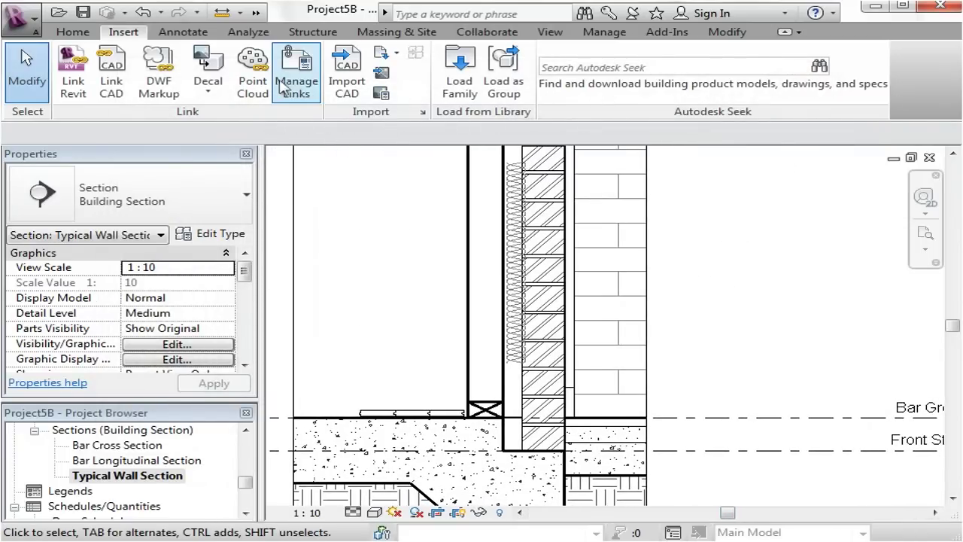
pyautogui.click(183, 33)
pyautogui.moveTo(422, 345)
pyautogui.mouseDown(button='middle')
pyautogui.moveTo(430, 362)
pyautogui.moveTo(376, 404)
pyautogui.moveTo(440, 353)
pyautogui.mouseUp(button='middle')
pyautogui.scroll(-1, 444, 352)
pyautogui.moveTo(489, 243); pyautogui.dragTo(508, 212, button='middle')
pyautogui.scroll(2, 508, 211)
pyautogui.moveTo(516, 263); pyautogui.dragTo(497, 314, button='middle')
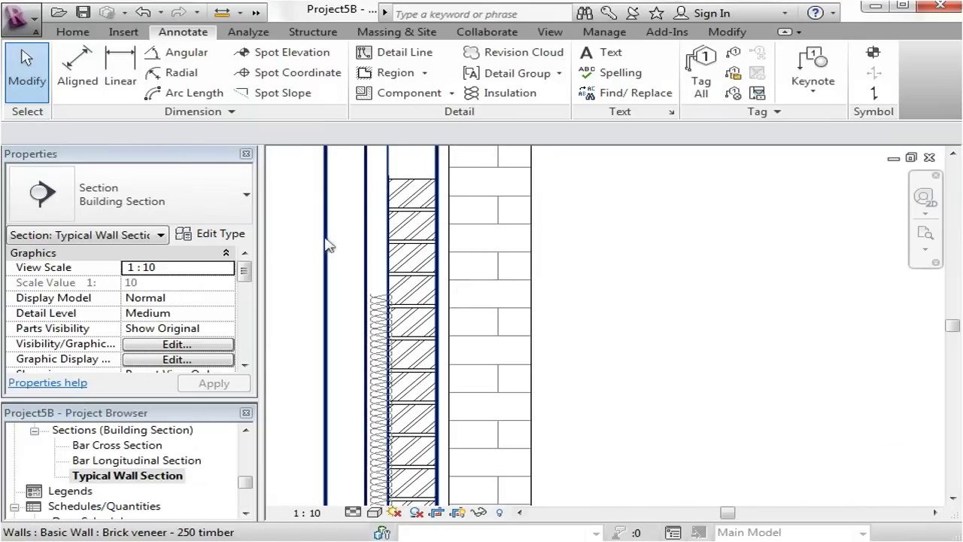
pyautogui.moveTo(520, 349); pyautogui.dragTo(549, 226, button='middle')
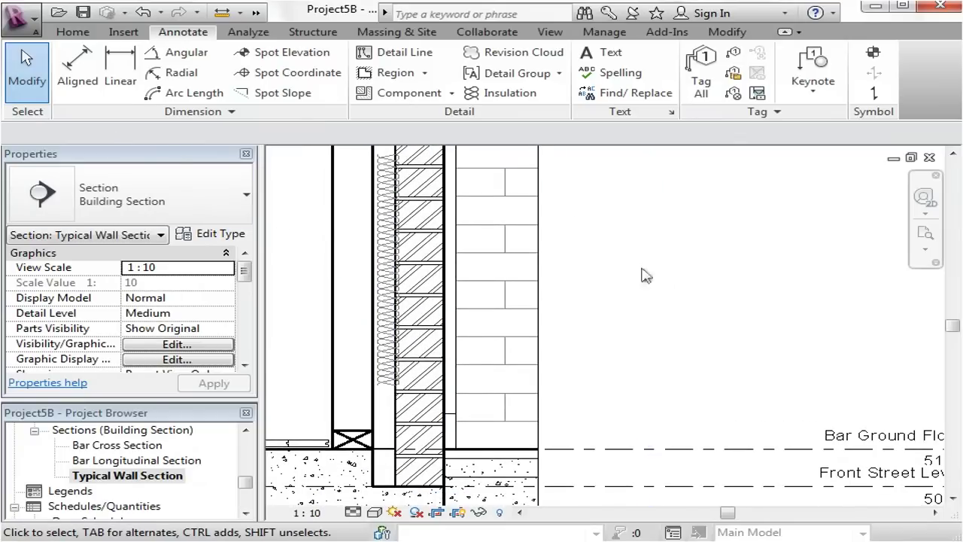
pyautogui.scroll(-1, 542, 395)
pyautogui.moveTo(541, 395); pyautogui.dragTo(529, 323, button='middle')
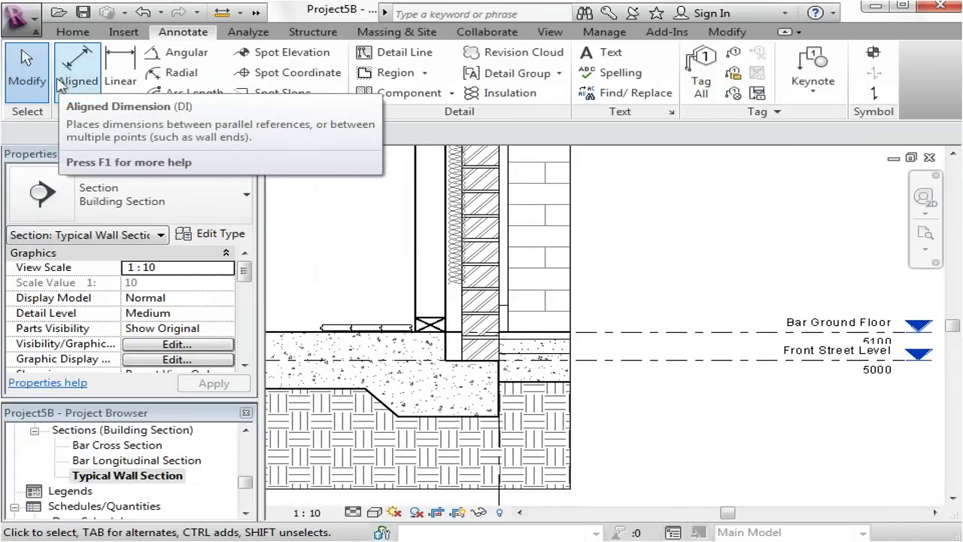
# Step: Add a vertical 100 dimension between the two level lines, placed to the right
pyautogui.click(119, 74)
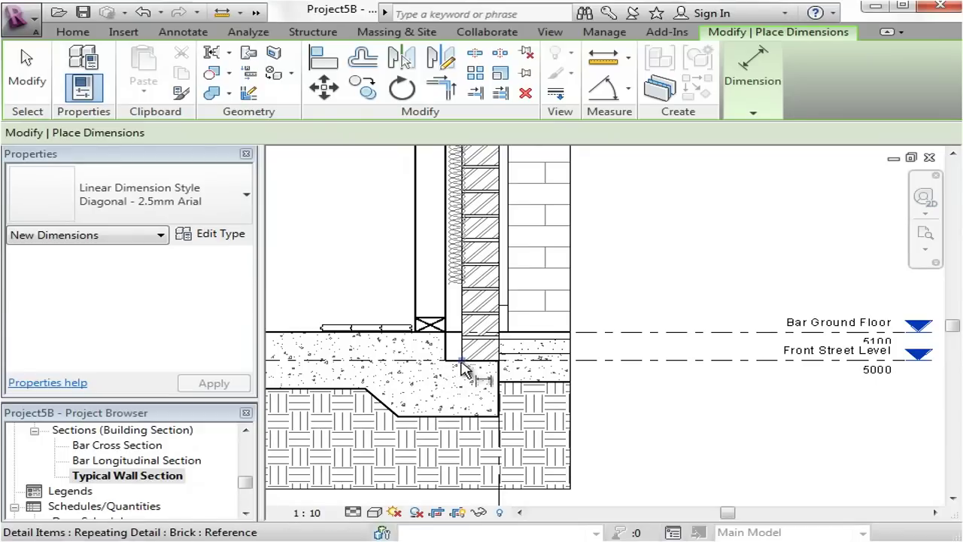
pyautogui.scroll(2, 452, 352)
pyautogui.click(445, 336)
pyautogui.click(443, 361)
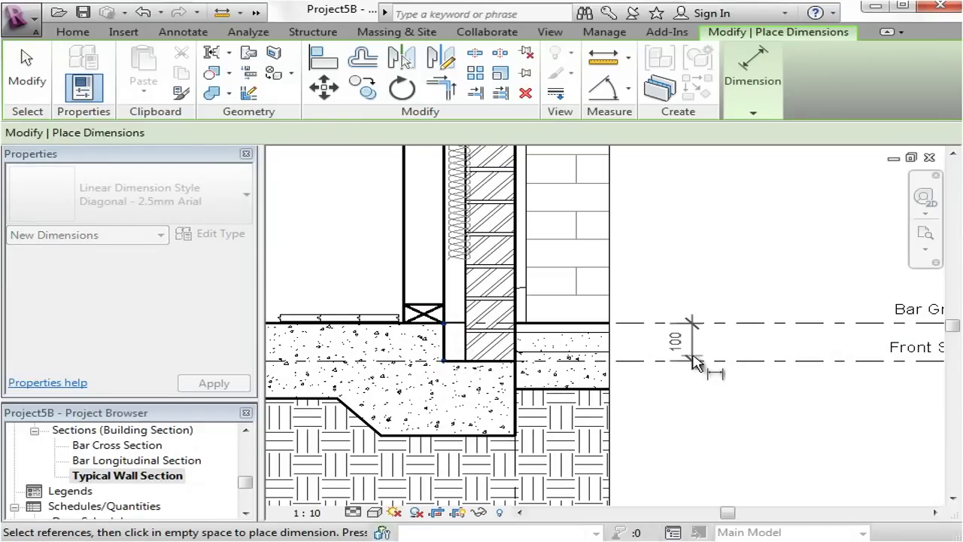
pyautogui.click(689, 342)
pyautogui.press('Escape')
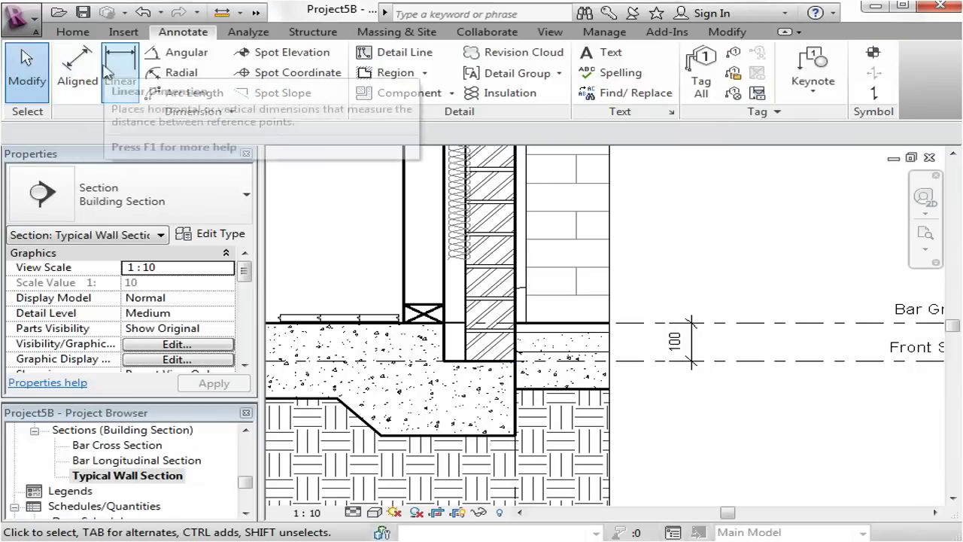
# Step: Add an aligned 200 dimension for the slab depth, from bottom to top edge
pyautogui.click(78, 61)
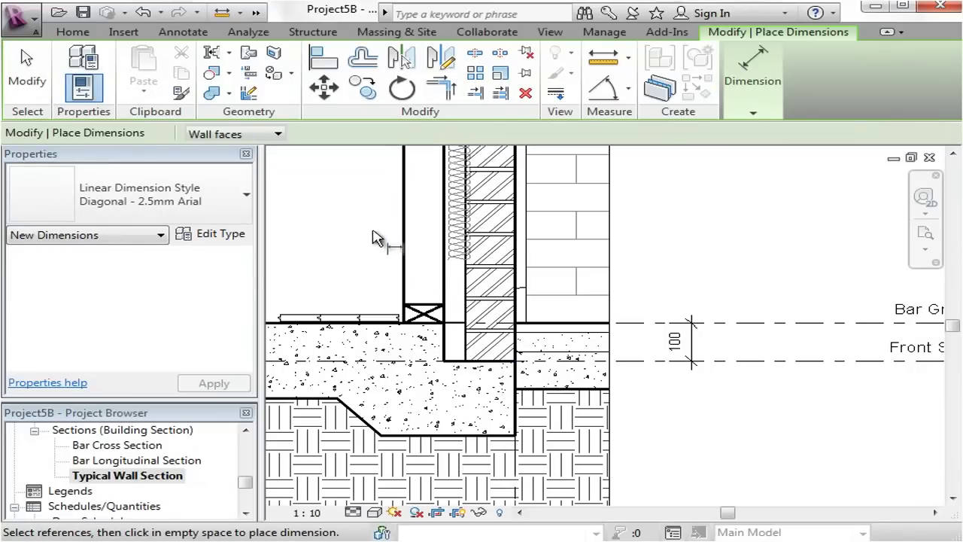
pyautogui.press('Escape')
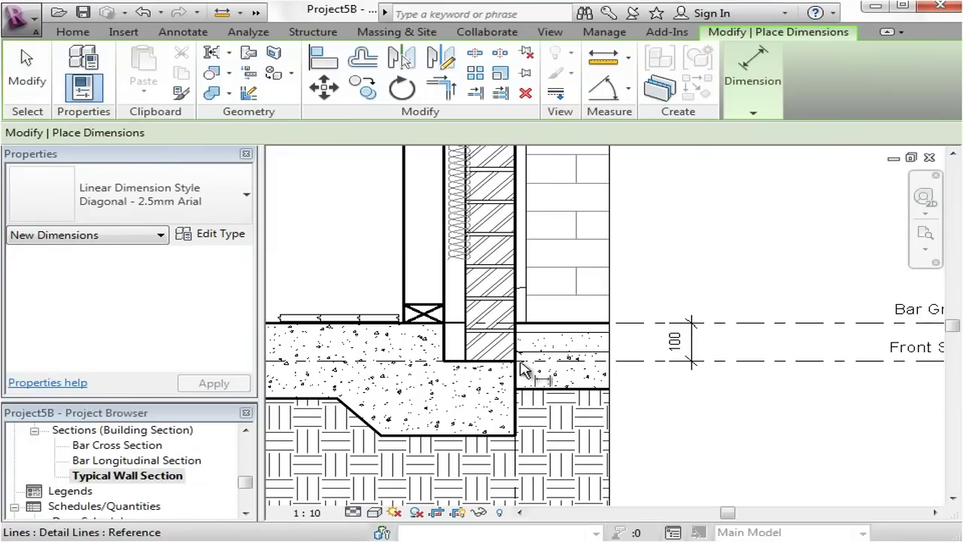
pyautogui.click(520, 364)
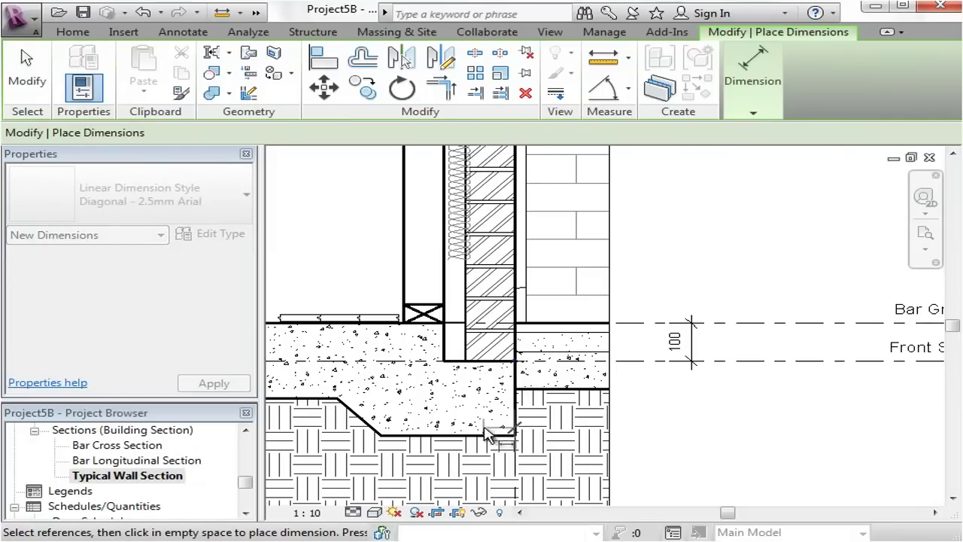
pyautogui.press('Escape')
pyautogui.press('Escape')
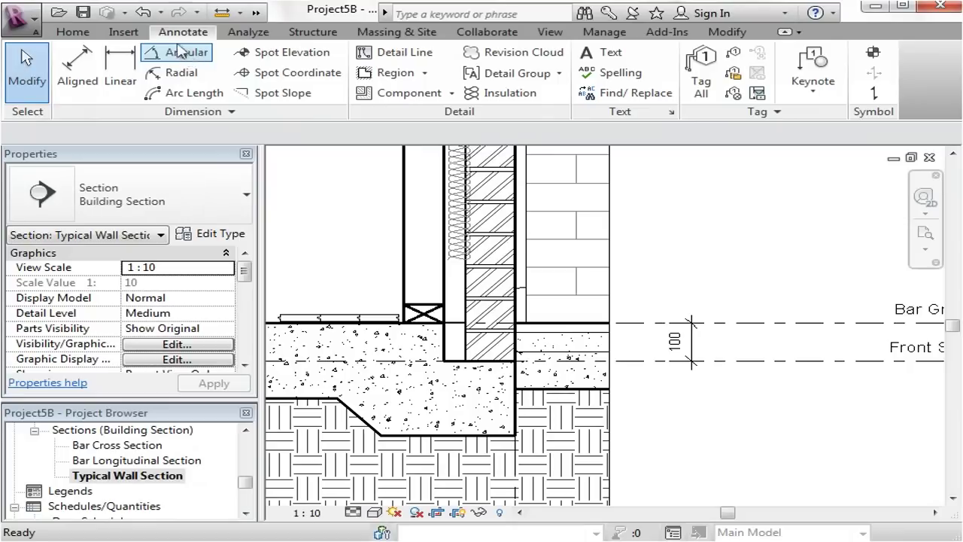
pyautogui.click(78, 68)
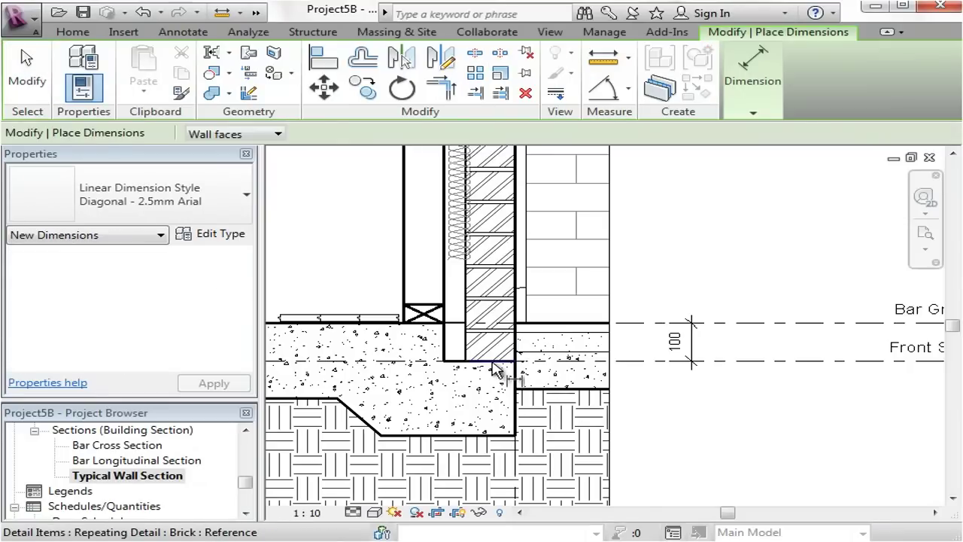
pyautogui.click(494, 437)
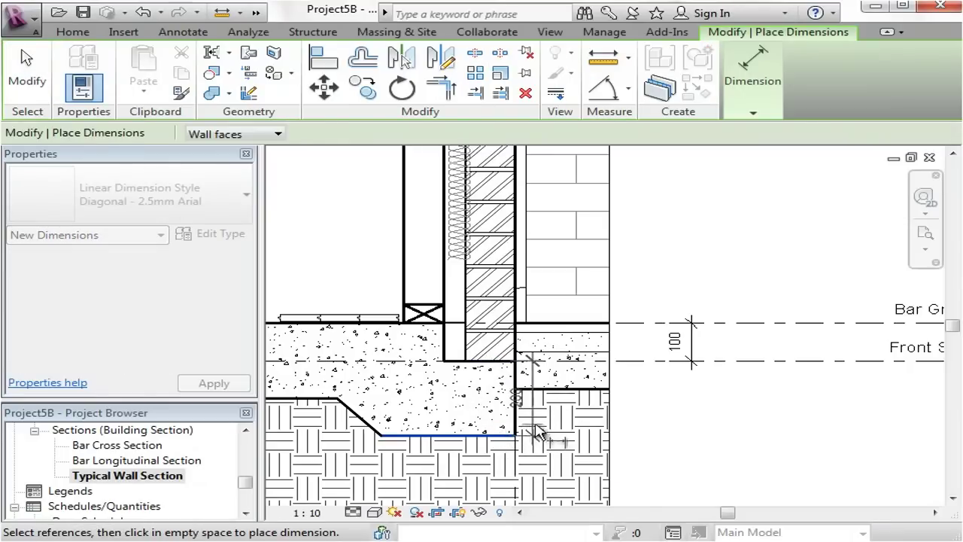
pyautogui.click(494, 363)
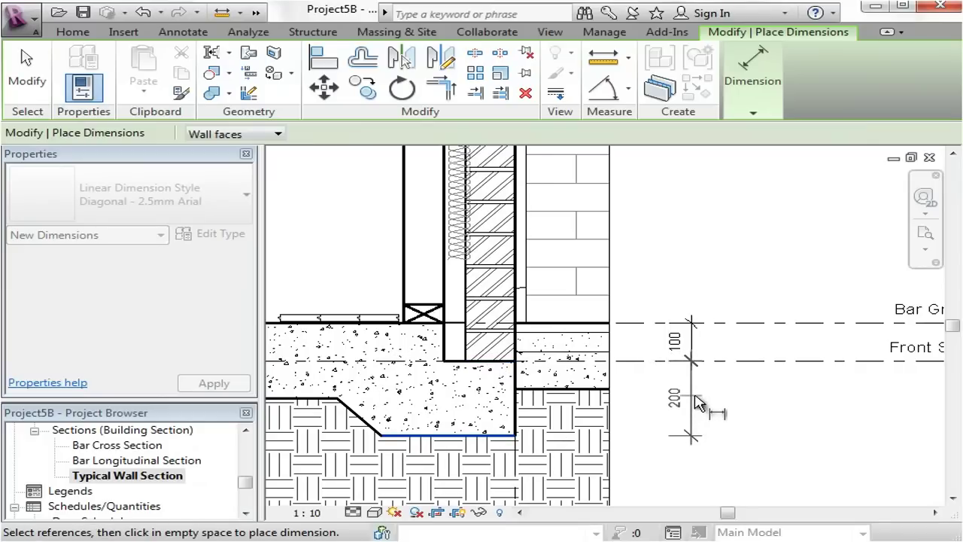
pyautogui.click(698, 404)
pyautogui.press('Escape')
pyautogui.press('Escape')
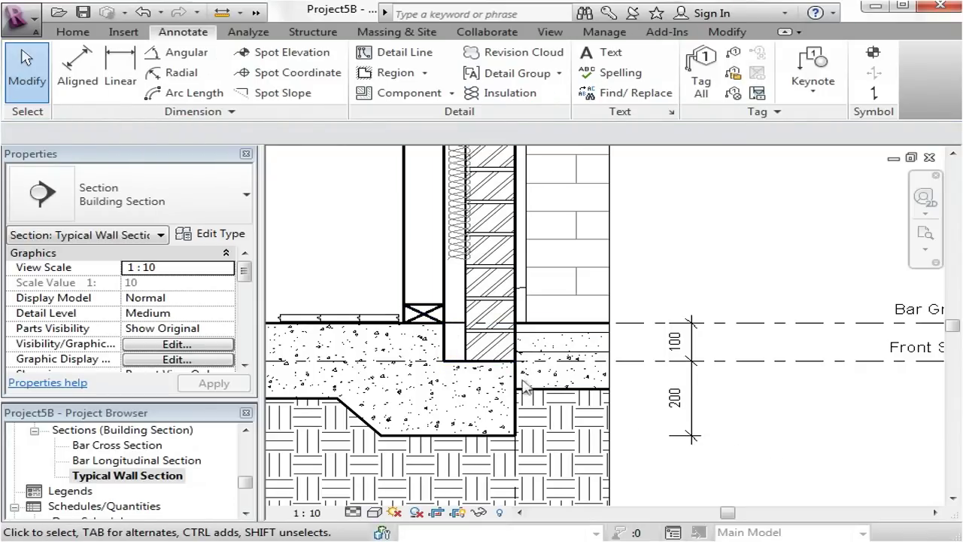
# Step: Pan the section right and down to show the level heads and dimensions
pyautogui.moveTo(777, 430); pyautogui.dragTo(818, 453, button='middle')
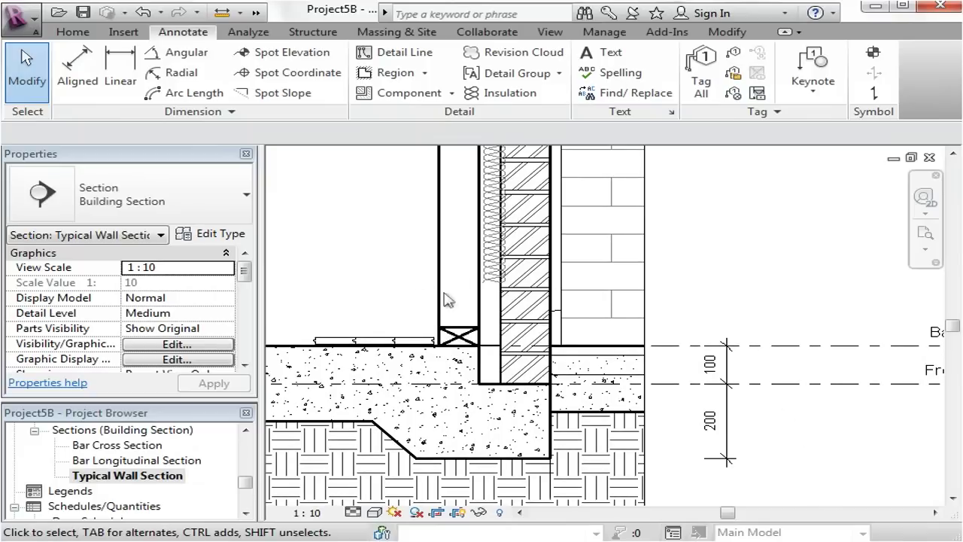
pyautogui.scroll(-2, 481, 354)
pyautogui.moveTo(497, 357); pyautogui.dragTo(413, 320, button='middle')
pyautogui.moveTo(569, 260); pyautogui.dragTo(642, 339, button='middle')
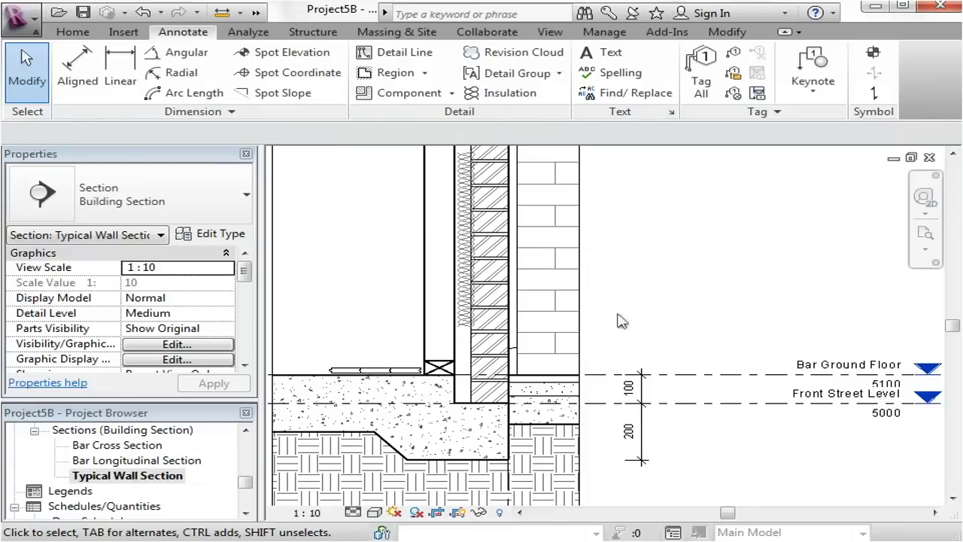
pyautogui.click(631, 432)
pyautogui.press('Escape')
pyautogui.moveTo(647, 290); pyautogui.dragTo(624, 297, button='middle')
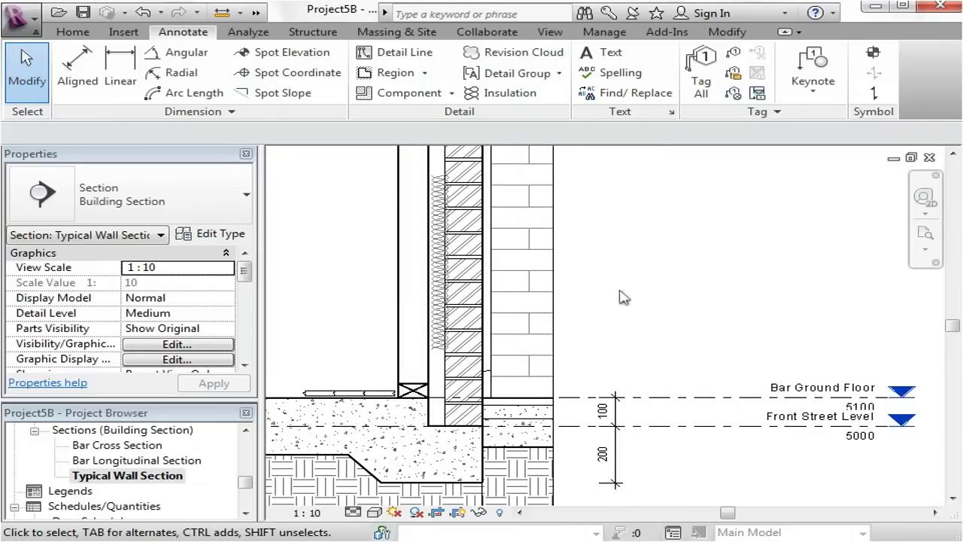
# Step: Try a one-segment-leader text note on the wall, ending it empty
pyautogui.click(613, 54)
pyautogui.click(749, 113)
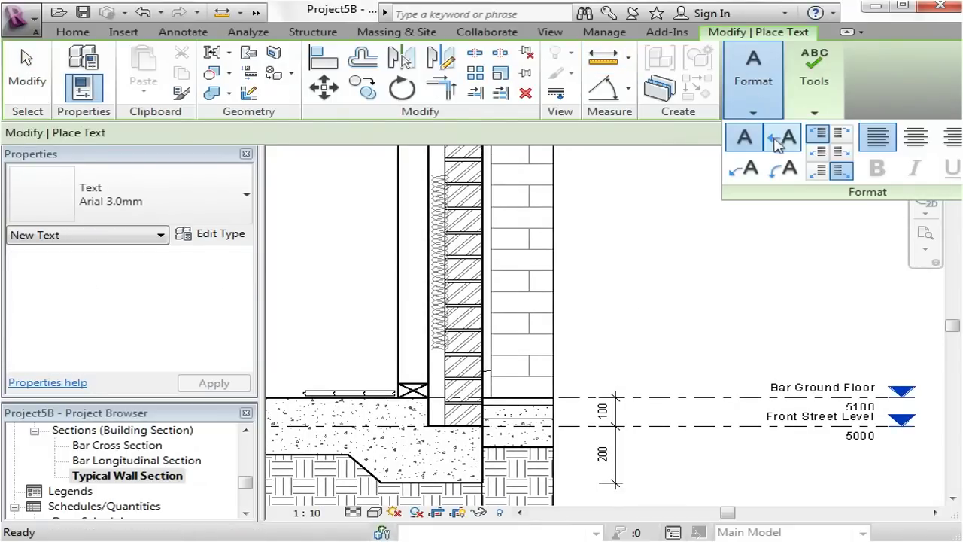
pyautogui.click(740, 169)
pyautogui.moveTo(656, 219); pyautogui.dragTo(657, 287, button='middle')
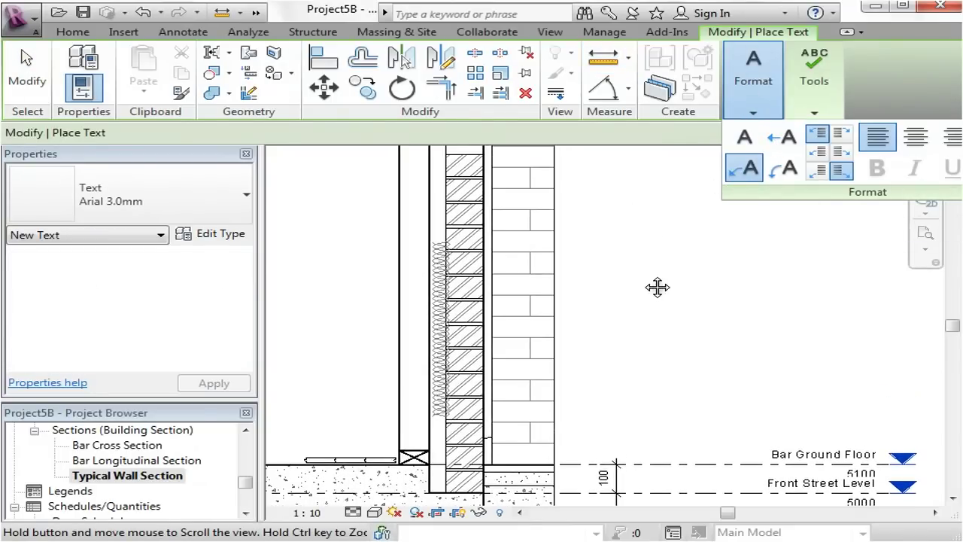
pyautogui.click(783, 136)
pyautogui.moveTo(594, 233); pyautogui.dragTo(583, 338, button='middle')
pyautogui.scroll(1, 534, 305)
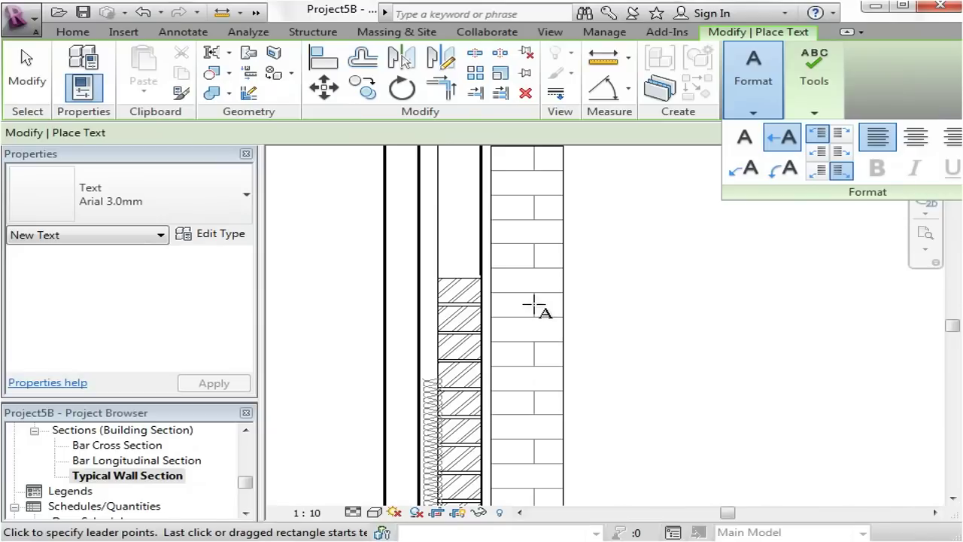
pyautogui.click(473, 252)
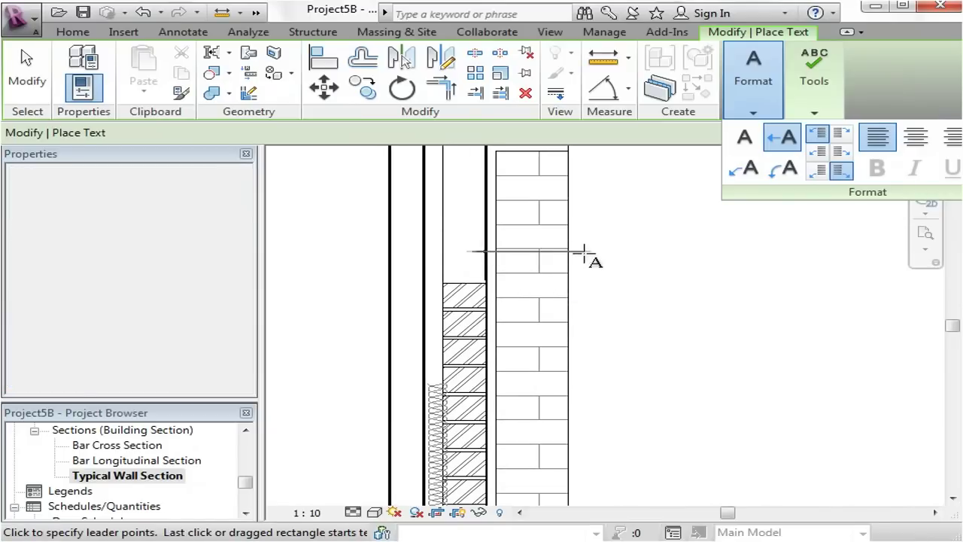
pyautogui.click(556, 255)
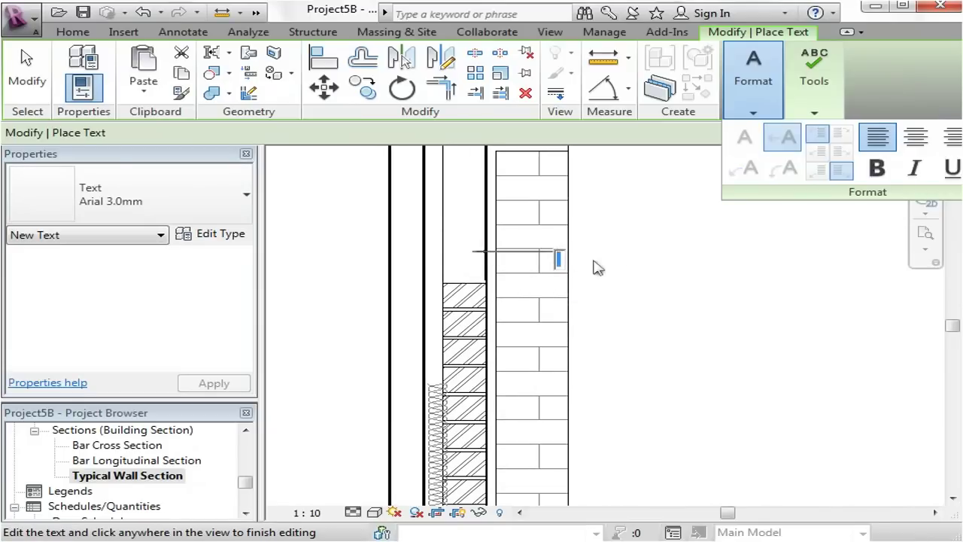
pyautogui.click(534, 228)
# Step: Temporarily hide the brick wall and bring the slab and level markers into view
pyautogui.click(517, 160)
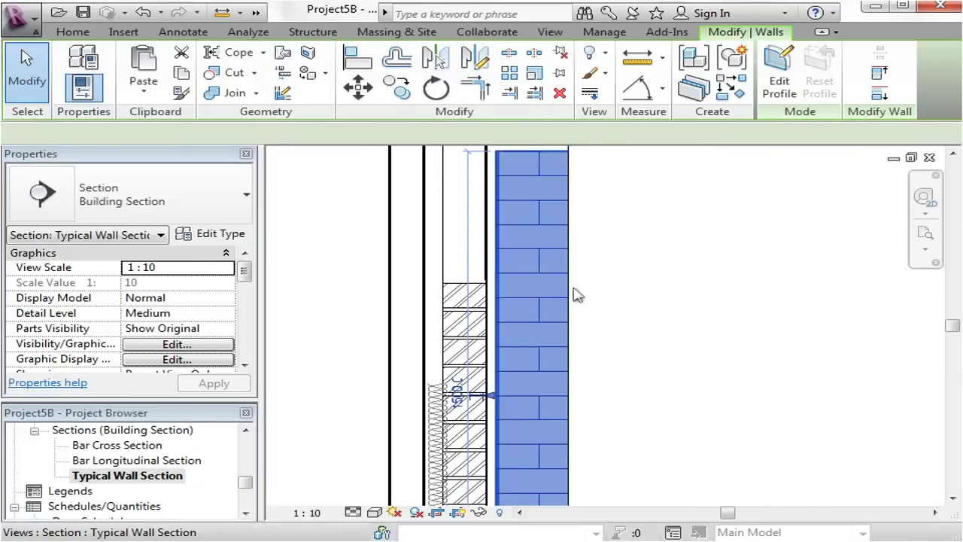
pyautogui.click(479, 513)
pyautogui.click(508, 470)
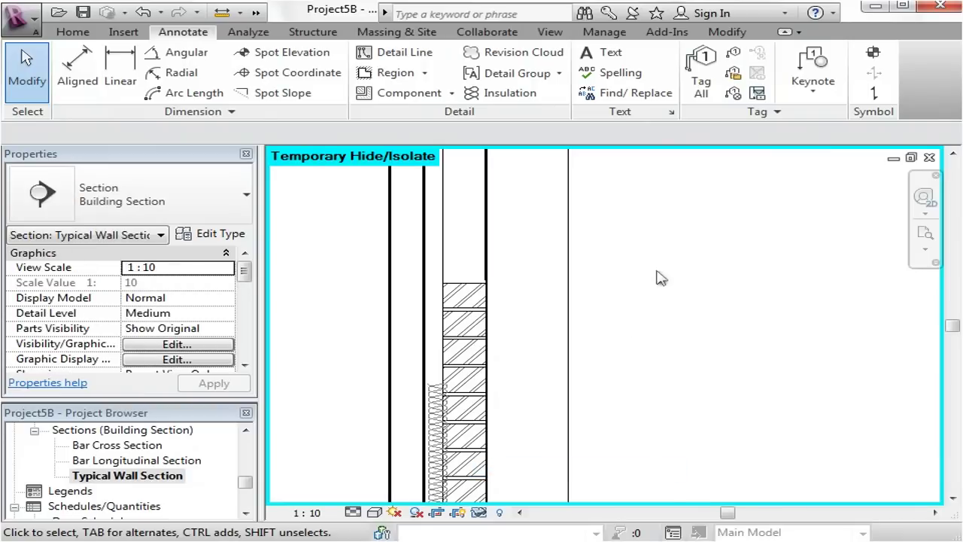
pyautogui.scroll(-2, 541, 241)
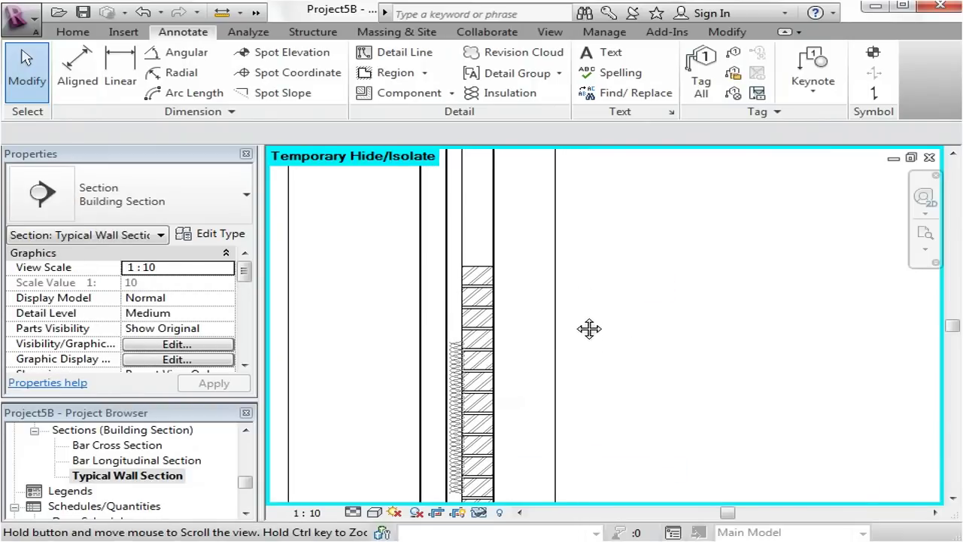
pyautogui.moveTo(566, 386); pyautogui.dragTo(597, 275, button='middle')
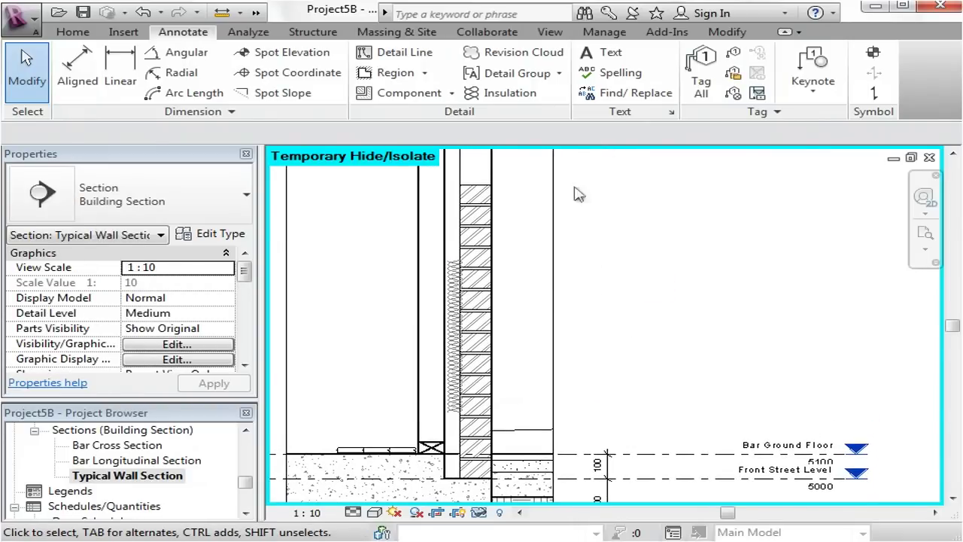
# Step: Place the leader note '110mm thick brick skin' and dismiss the visibility warning
pyautogui.click(593, 63)
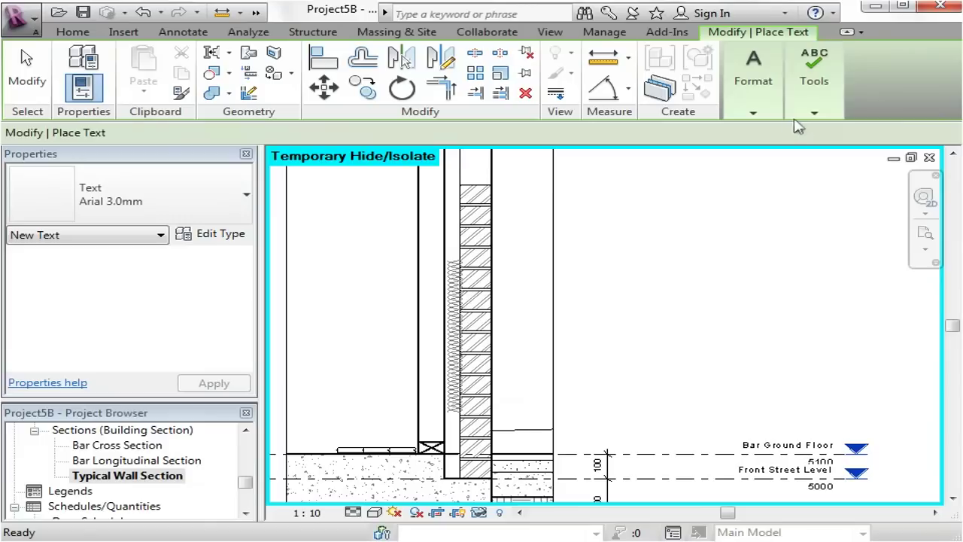
pyautogui.moveTo(764, 121)
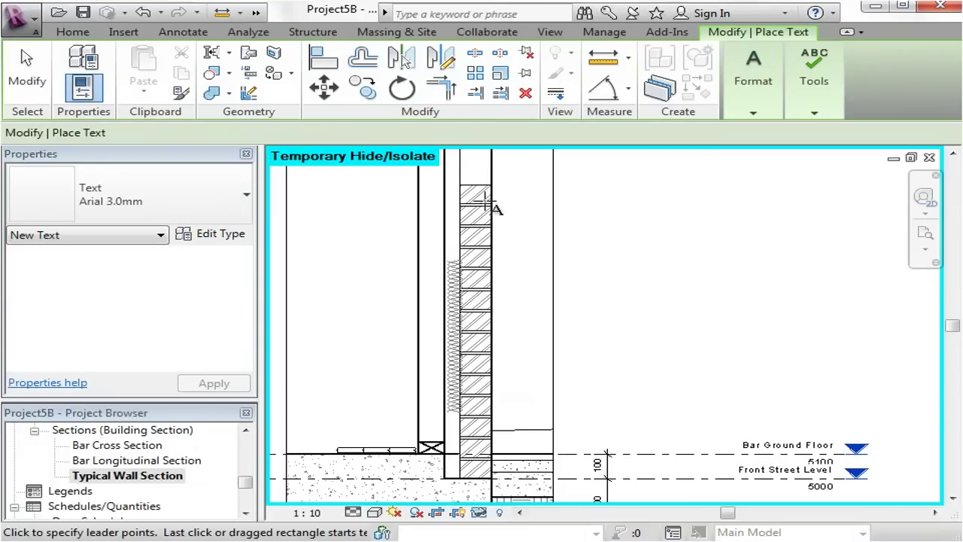
pyautogui.scroll(1, 480, 194)
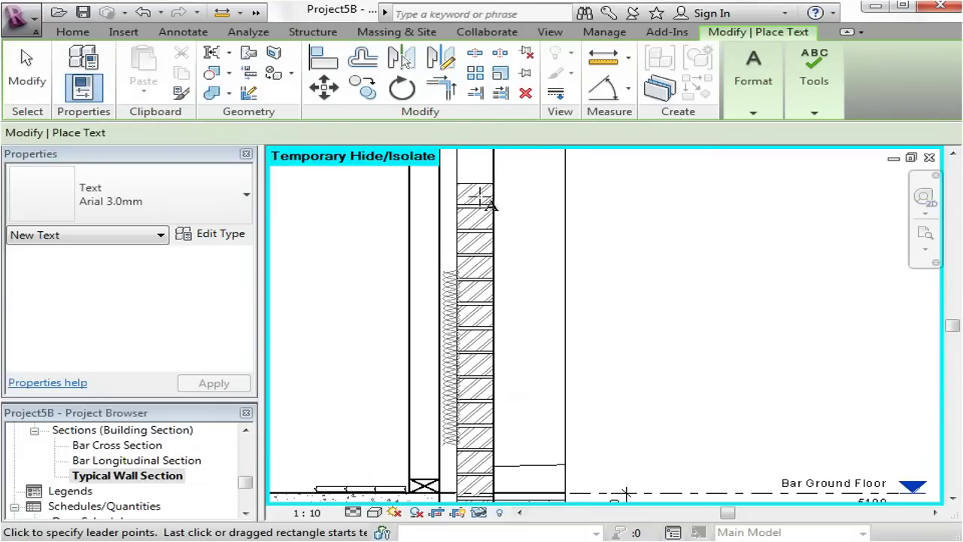
pyautogui.click(574, 204)
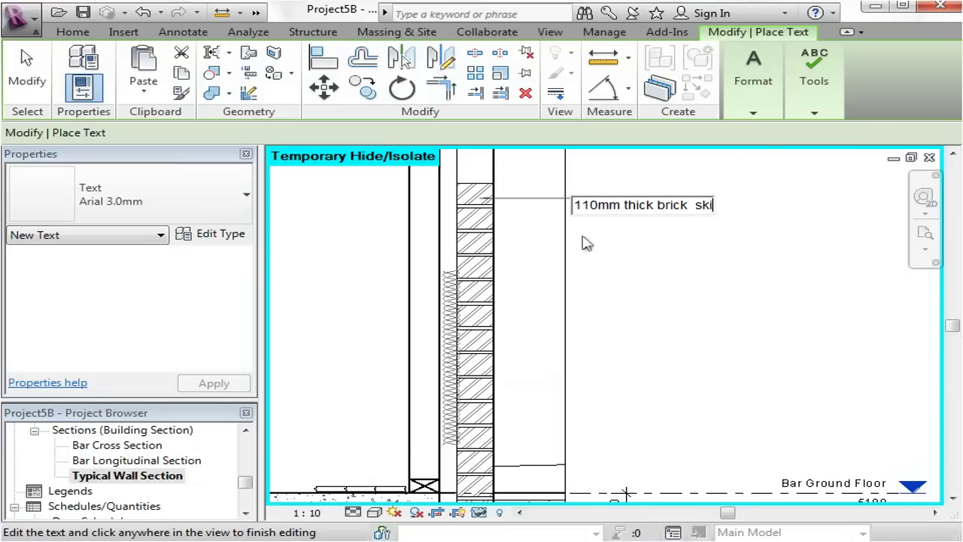
pyautogui.click(729, 296)
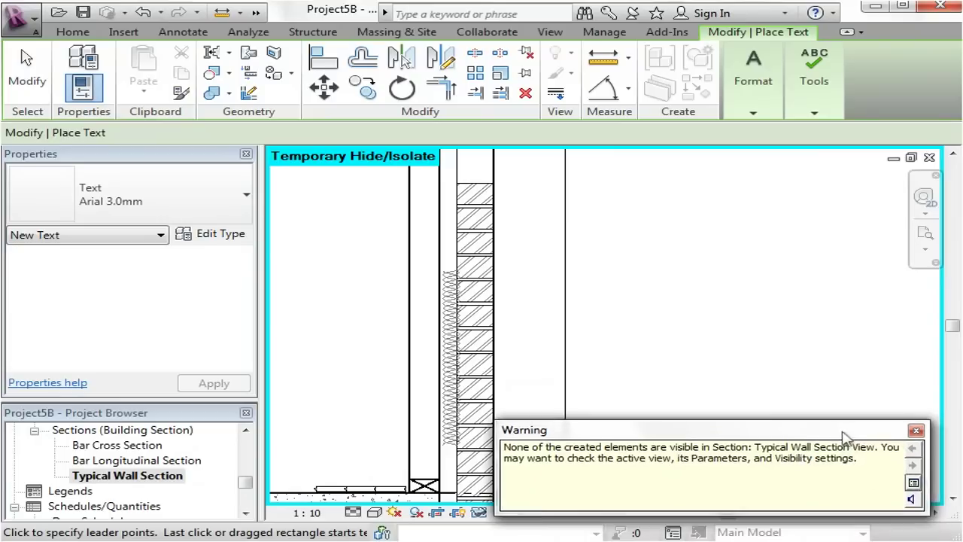
pyautogui.click(916, 428)
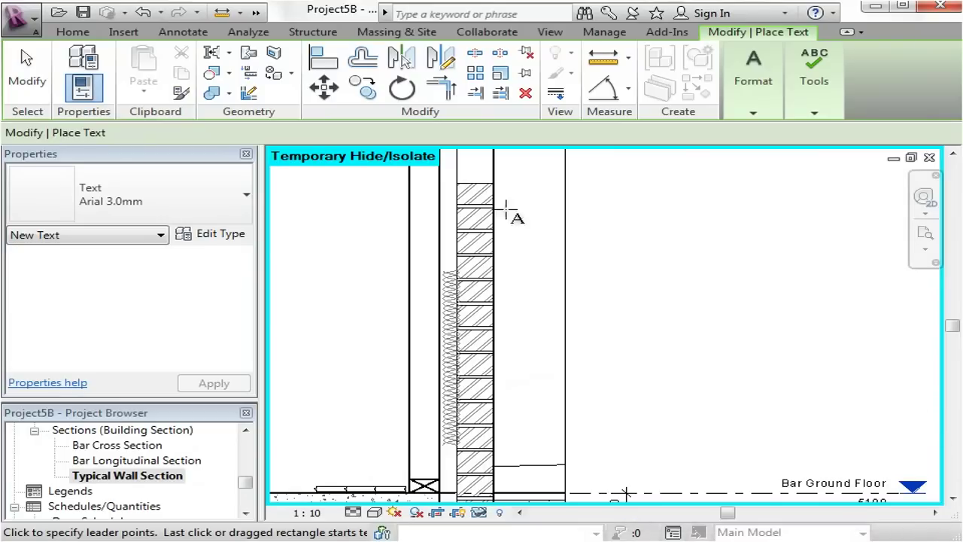
pyautogui.press('Escape')
pyautogui.press('Escape')
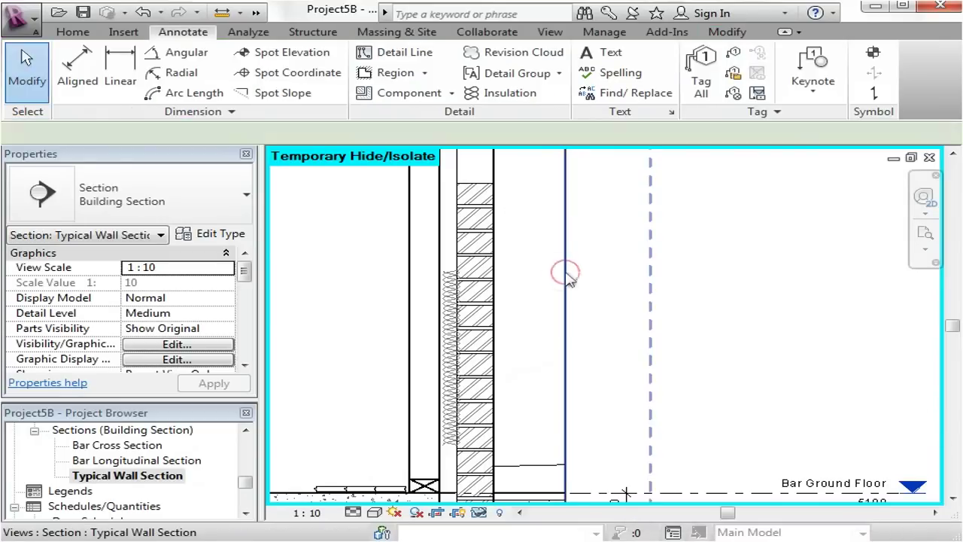
# Step: Drag the section's right crop boundary outward to widen the view
pyautogui.click(565, 254)
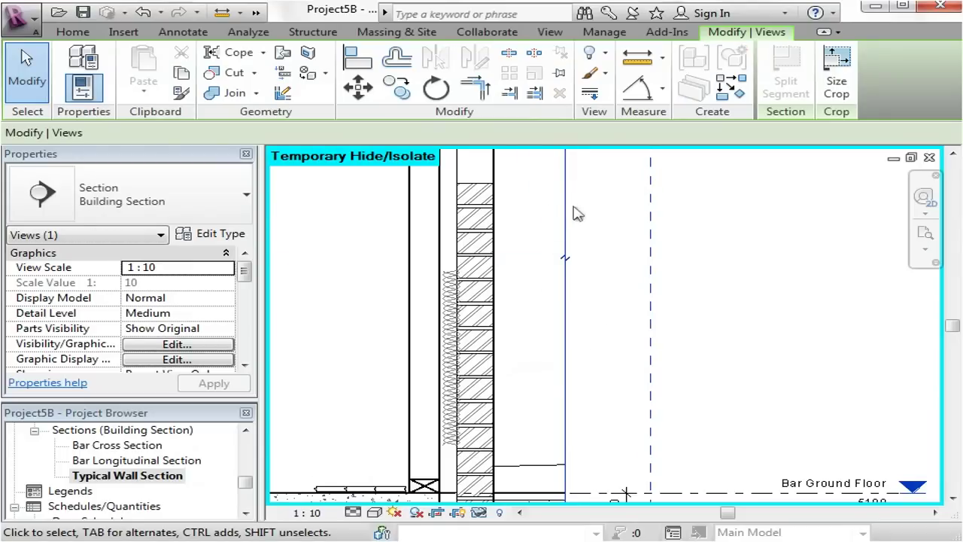
pyautogui.scroll(-3, 577, 215)
pyautogui.moveTo(699, 255); pyautogui.dragTo(700, 307, button='middle')
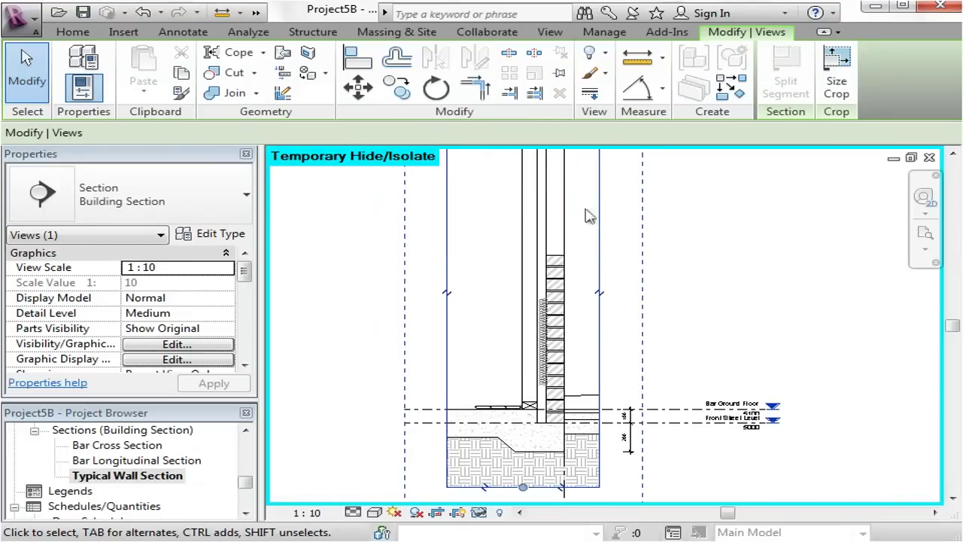
pyautogui.click(778, 279)
pyautogui.click(602, 260)
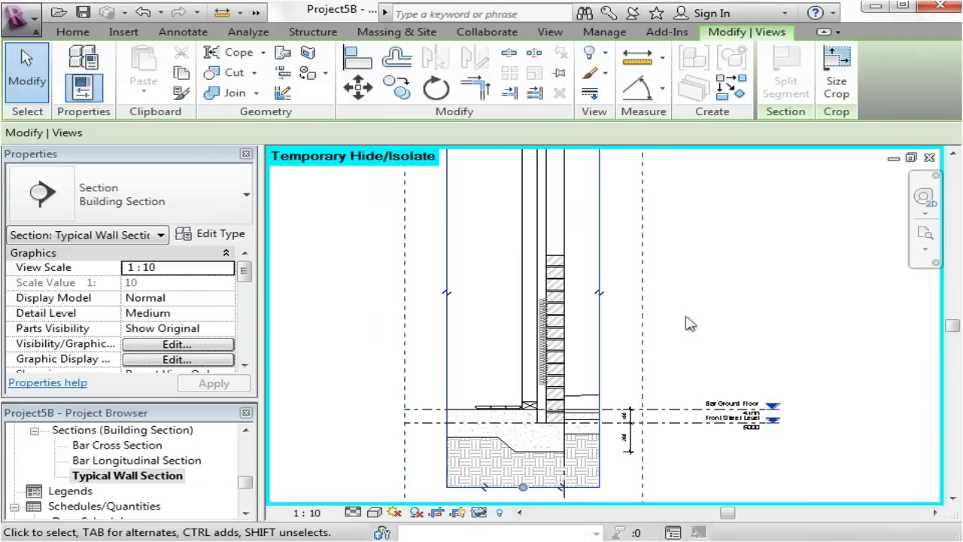
pyautogui.scroll(-2, 684, 327)
pyautogui.moveTo(722, 276); pyautogui.dragTo(616, 321, button='middle')
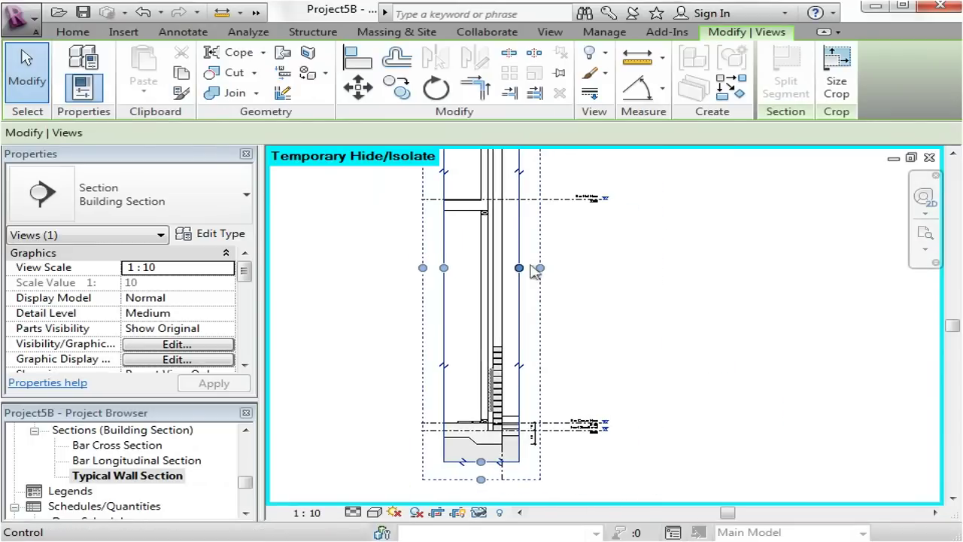
pyautogui.moveTo(519, 269); pyautogui.dragTo(656, 275)
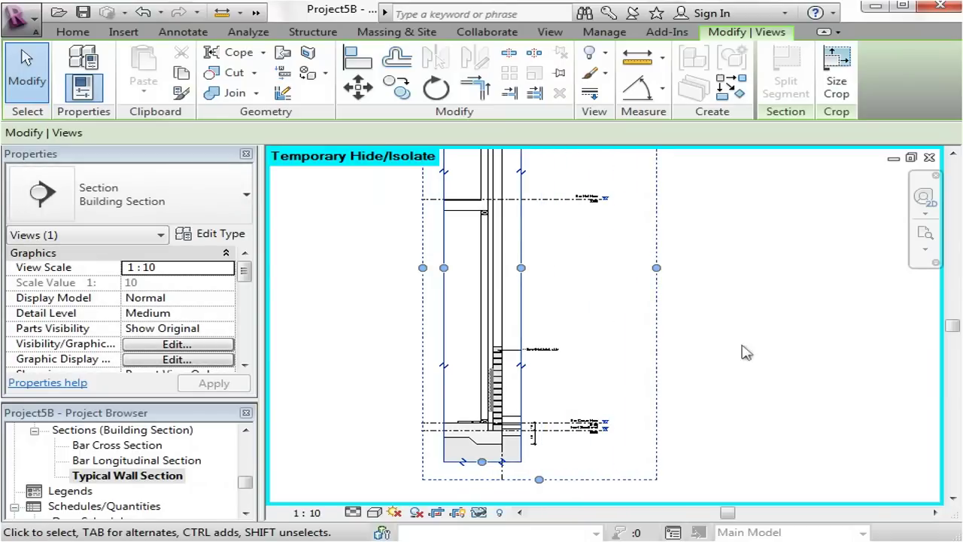
pyautogui.click(748, 350)
# Step: Readjust the right crop edge, pulling it back in and then slightly out
pyautogui.click(525, 268)
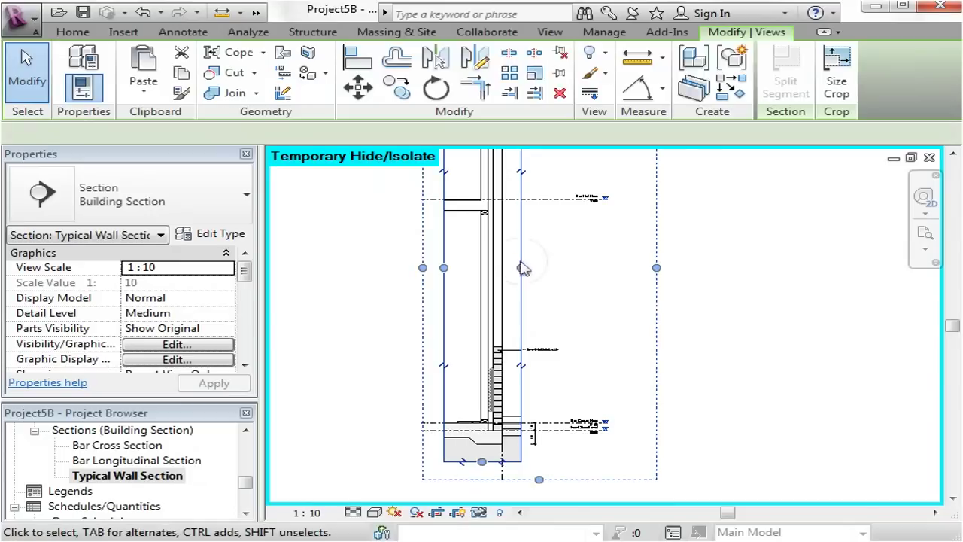
pyautogui.moveTo(656, 271); pyautogui.dragTo(613, 268)
pyautogui.click(568, 291)
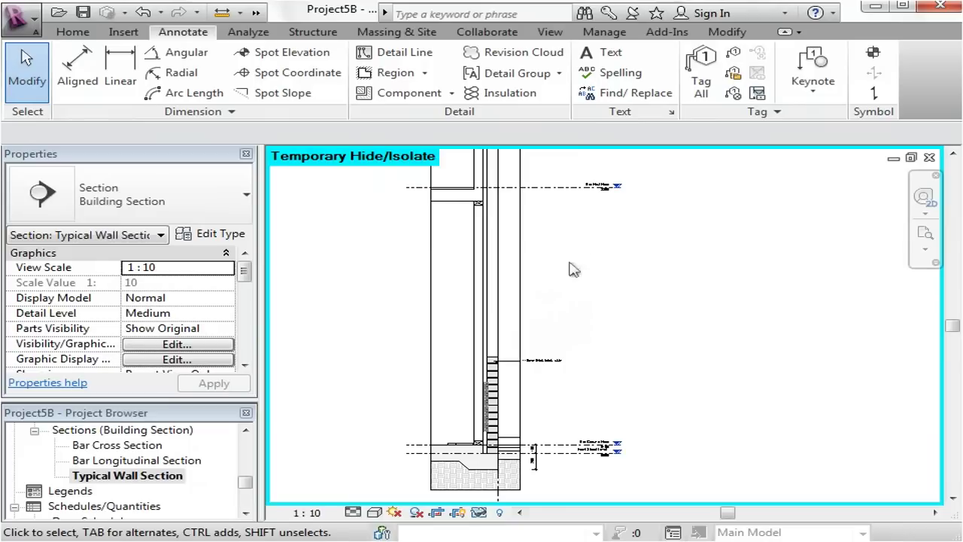
pyautogui.click(516, 318)
pyautogui.scroll(3, 477, 376)
pyautogui.moveTo(721, 156); pyautogui.dragTo(641, 164)
pyautogui.moveTo(716, 167); pyautogui.dragTo(716, 162)
# Step: Nudge the right crop edge slightly left and the left crop edge slightly right
pyautogui.click(602, 312)
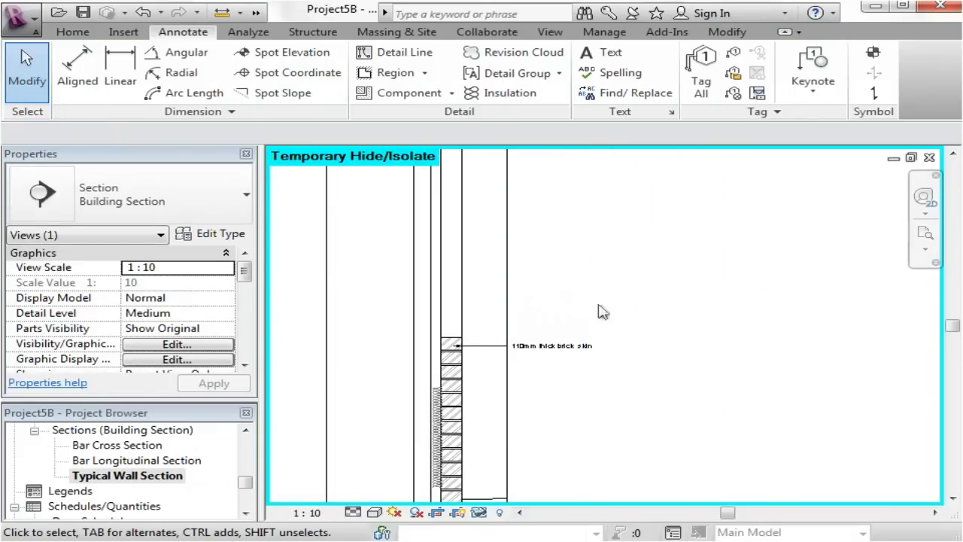
pyautogui.scroll(-3, 608, 306)
pyautogui.scroll(2, 537, 465)
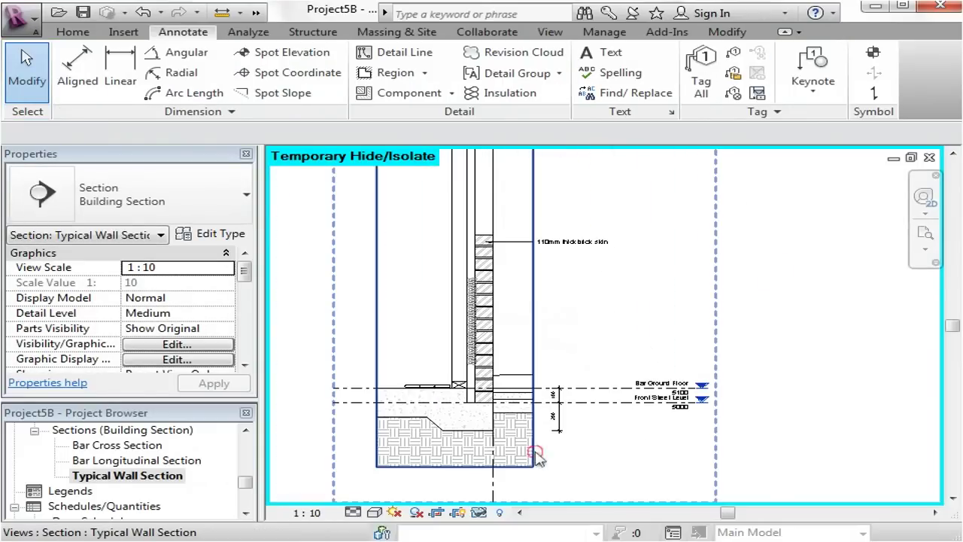
pyautogui.click(537, 457)
pyautogui.scroll(3, 538, 406)
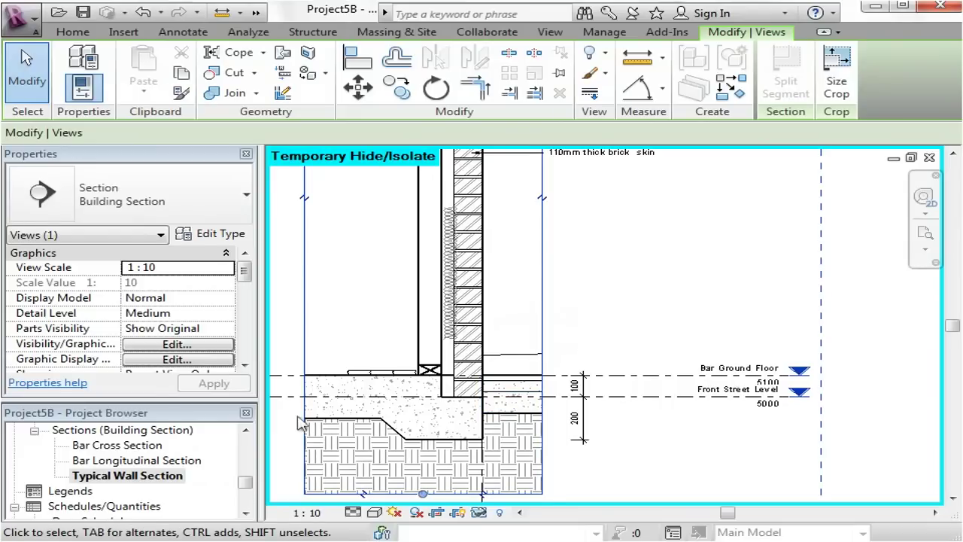
pyautogui.scroll(-2, 572, 313)
pyautogui.scroll(-1, 525, 322)
pyautogui.moveTo(524, 322)
pyautogui.mouseDown(button='middle')
pyautogui.moveTo(608, 391)
pyautogui.moveTo(594, 360)
pyautogui.mouseUp(button='middle')
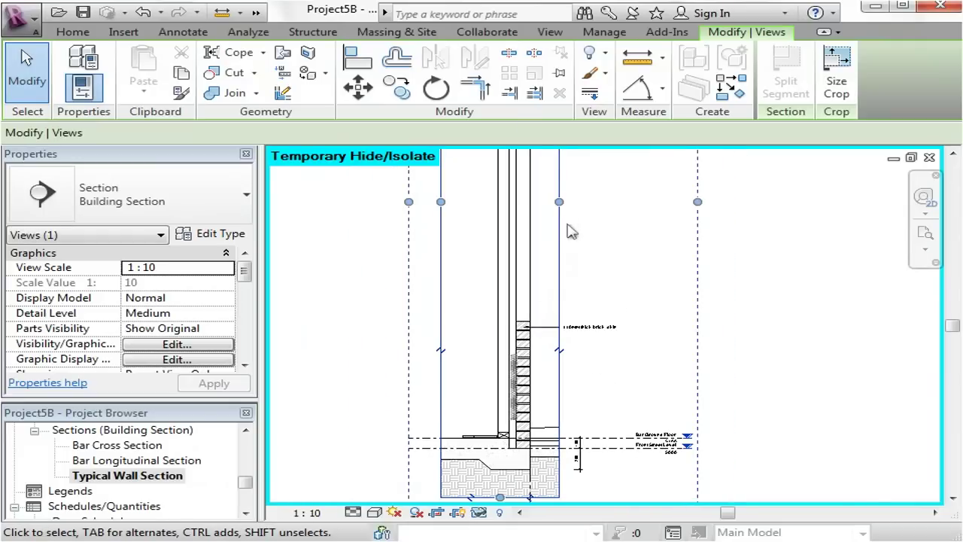
pyautogui.moveTo(559, 204); pyautogui.dragTo(553, 203)
pyautogui.moveTo(440, 203); pyautogui.dragTo(450, 202)
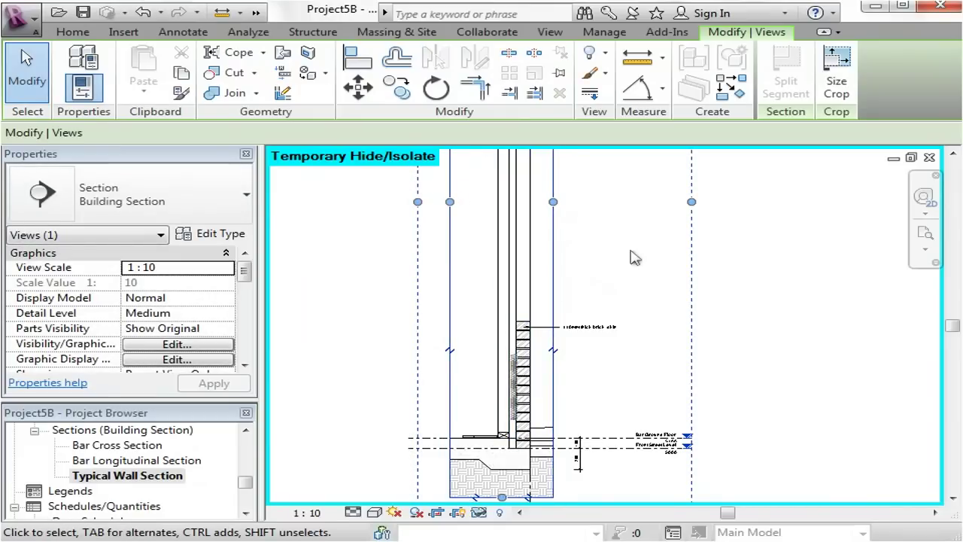
# Step: Extend the right annotation crop edge outward and deselect the section
pyautogui.scroll(4, 585, 366)
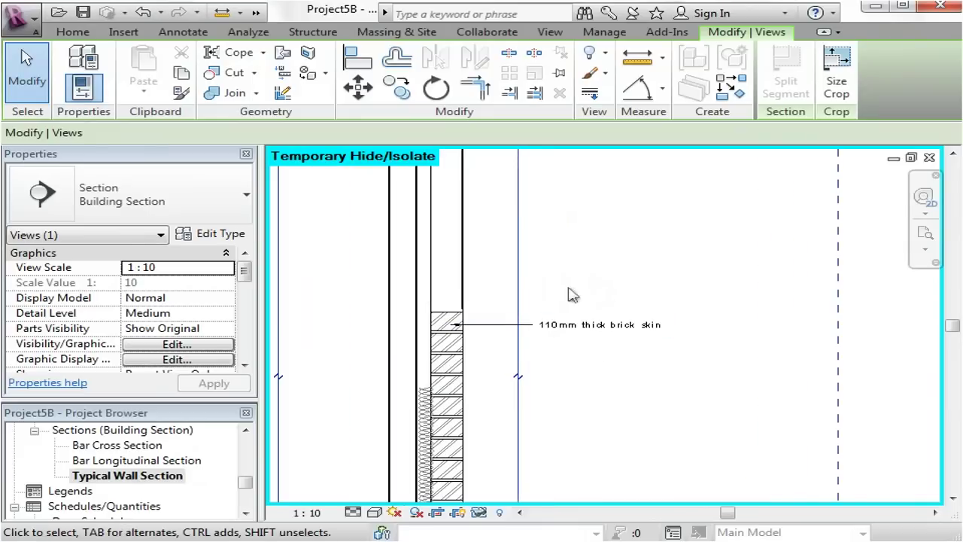
pyautogui.scroll(-2, 591, 332)
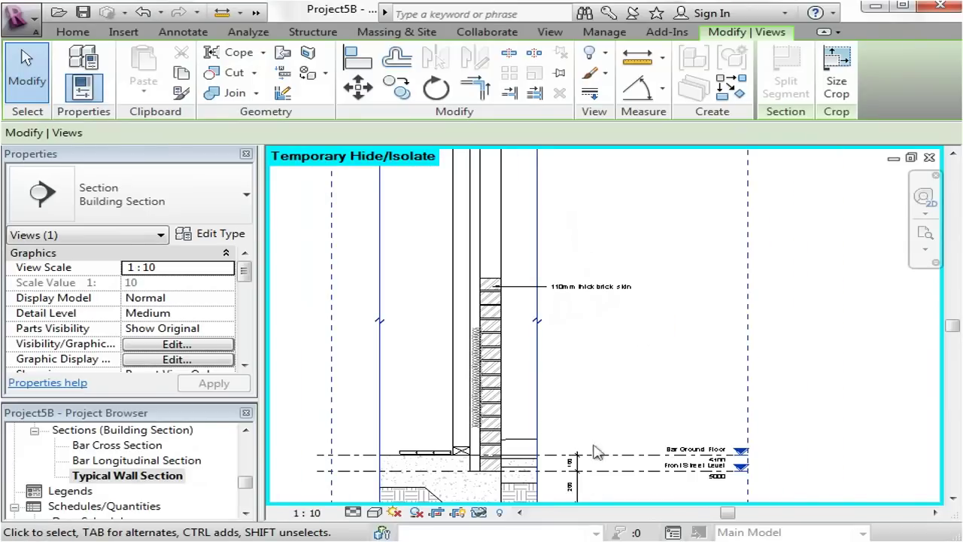
pyautogui.scroll(-3, 585, 410)
pyautogui.moveTo(611, 249); pyautogui.dragTo(614, 290, button='middle')
pyautogui.moveTo(674, 249)
pyautogui.mouseDown()
pyautogui.moveTo(703, 247)
pyautogui.moveTo(649, 248)
pyautogui.moveTo(682, 250)
pyautogui.mouseUp()
pyautogui.click(639, 276)
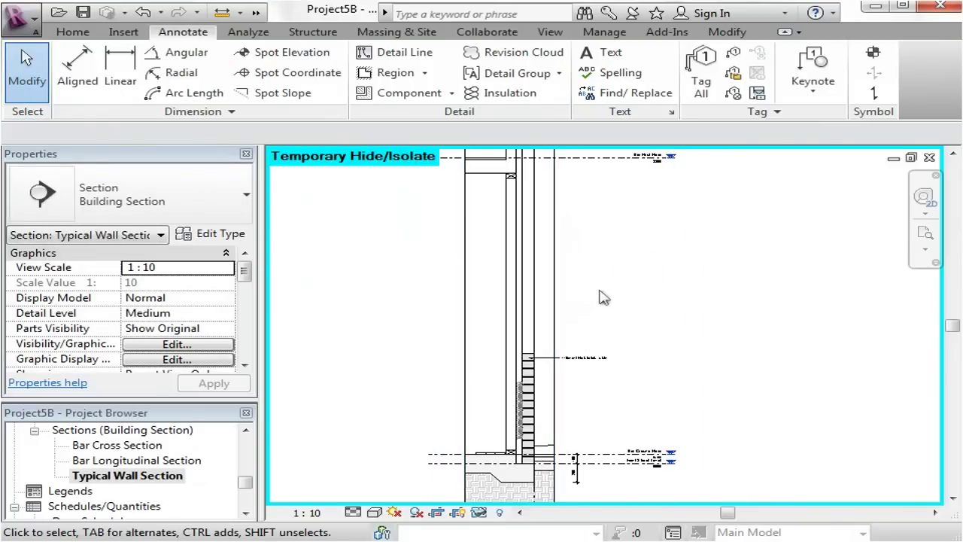
# Step: Pan so the '110mm thick brick skin' note sits higher in view
pyautogui.moveTo(612, 454); pyautogui.dragTo(578, 351, button='middle')
pyautogui.scroll(3, 557, 339)
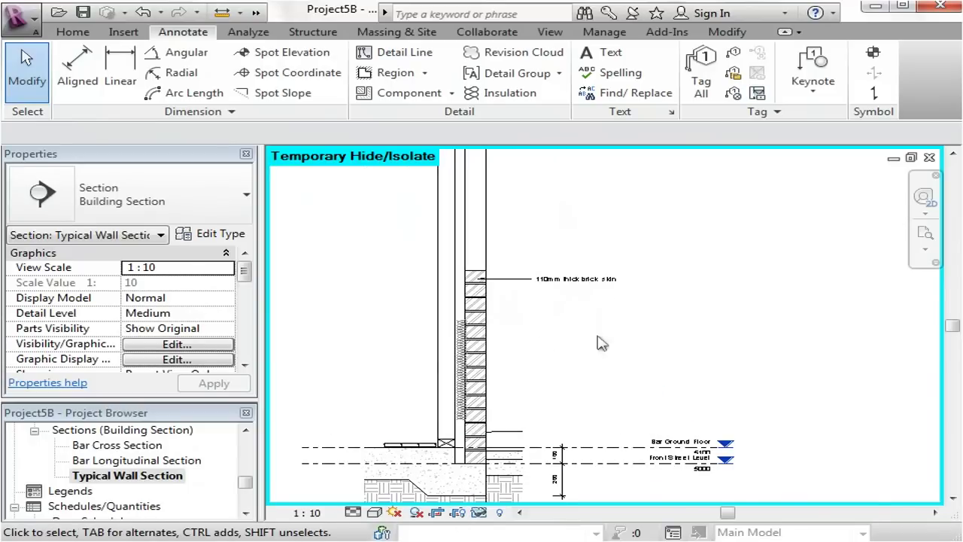
pyautogui.moveTo(602, 342); pyautogui.dragTo(619, 359, button='middle')
pyautogui.scroll(2, 527, 260)
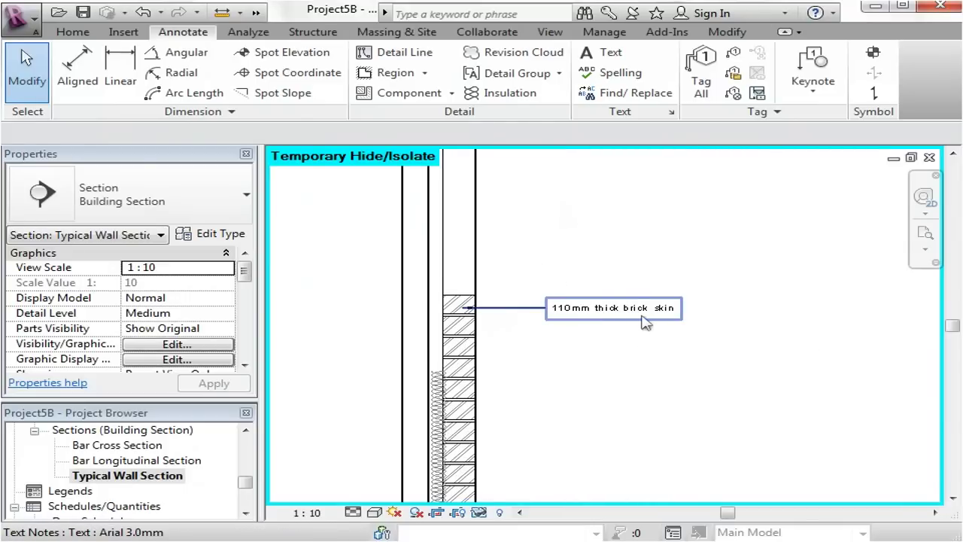
pyautogui.moveTo(581, 412); pyautogui.dragTo(591, 385, button='middle')
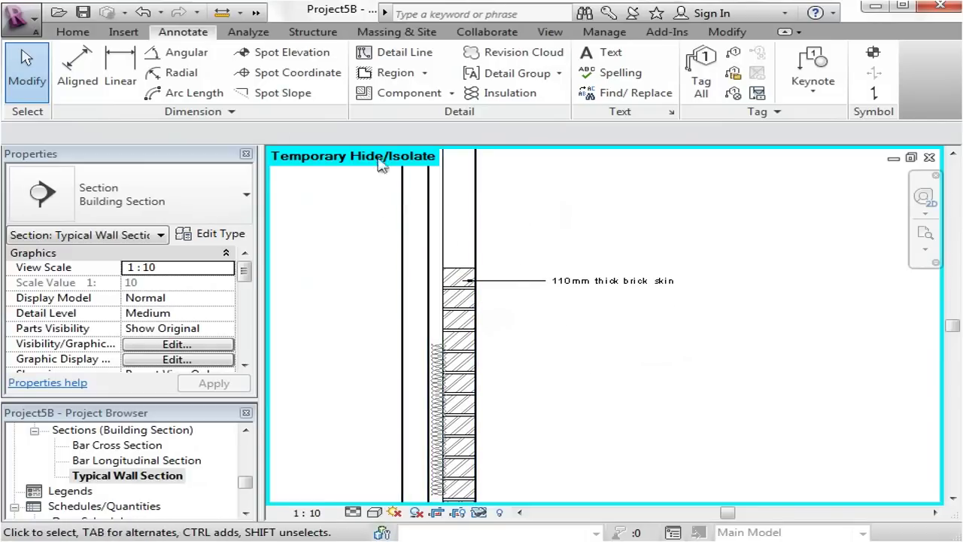
# Step: Place a leader note: '90mm thick timber stud wall with plasterboard lining internally'
pyautogui.click(614, 59)
pyautogui.moveTo(748, 124)
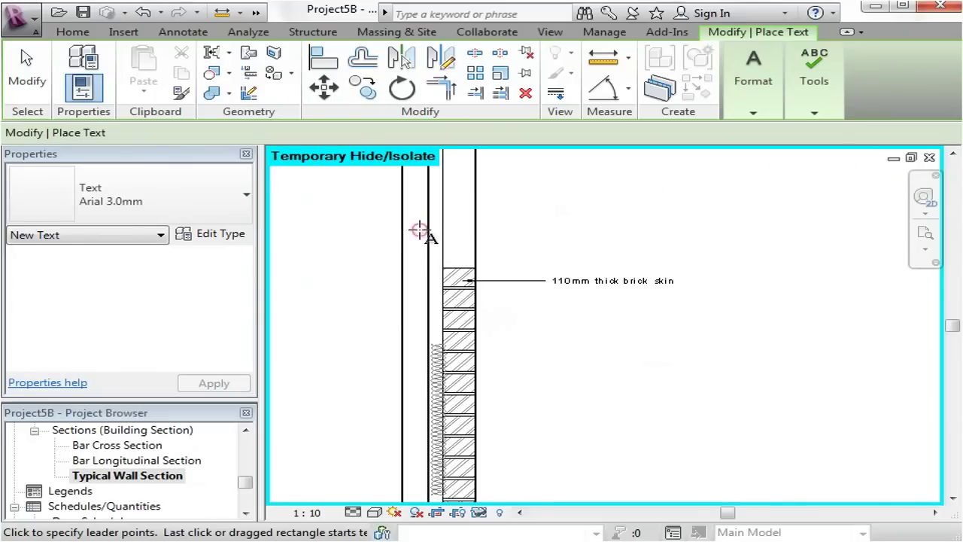
pyautogui.click(545, 232)
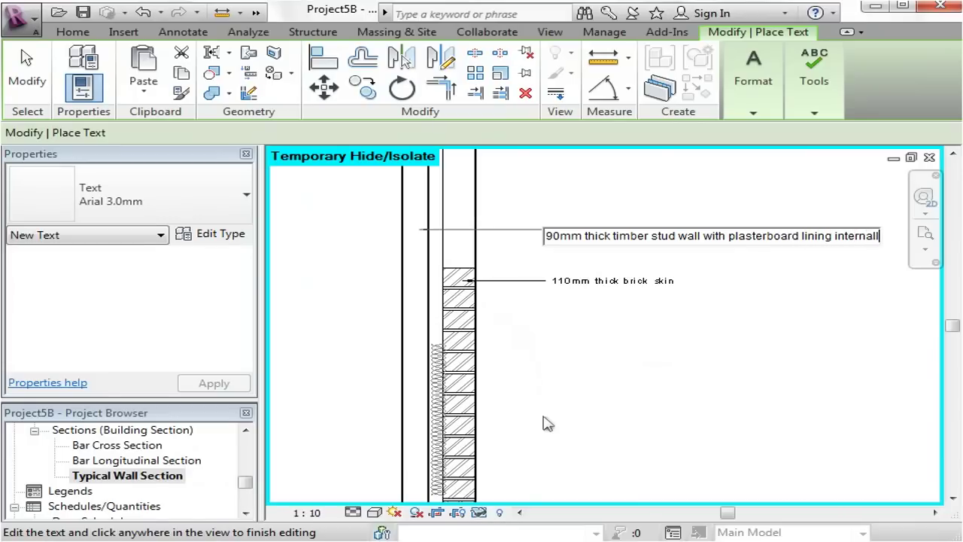
pyautogui.click(595, 387)
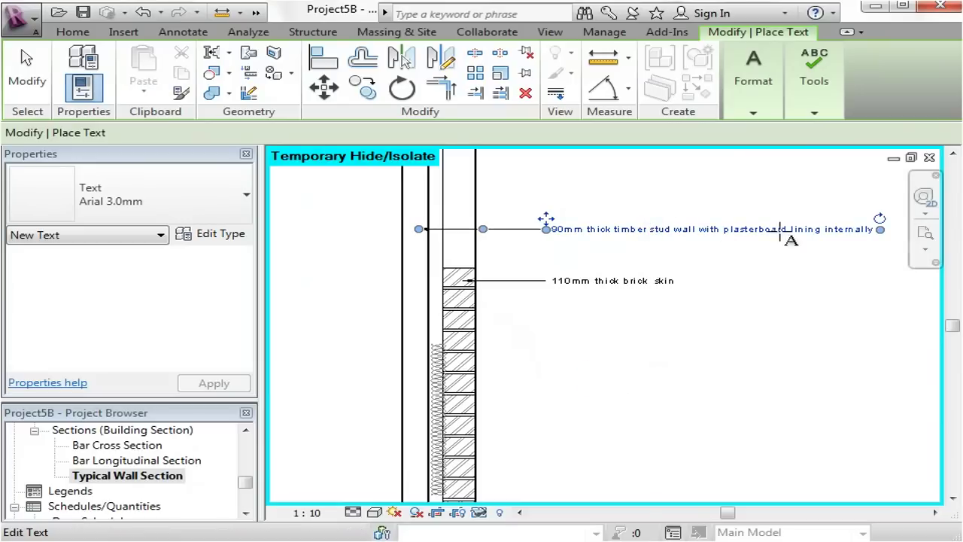
pyautogui.press('Escape')
pyautogui.press('Escape')
# Step: Narrow the timber stud note so it wraps onto three lines beside the wall
pyautogui.click(828, 233)
pyautogui.moveTo(880, 228); pyautogui.dragTo(695, 240)
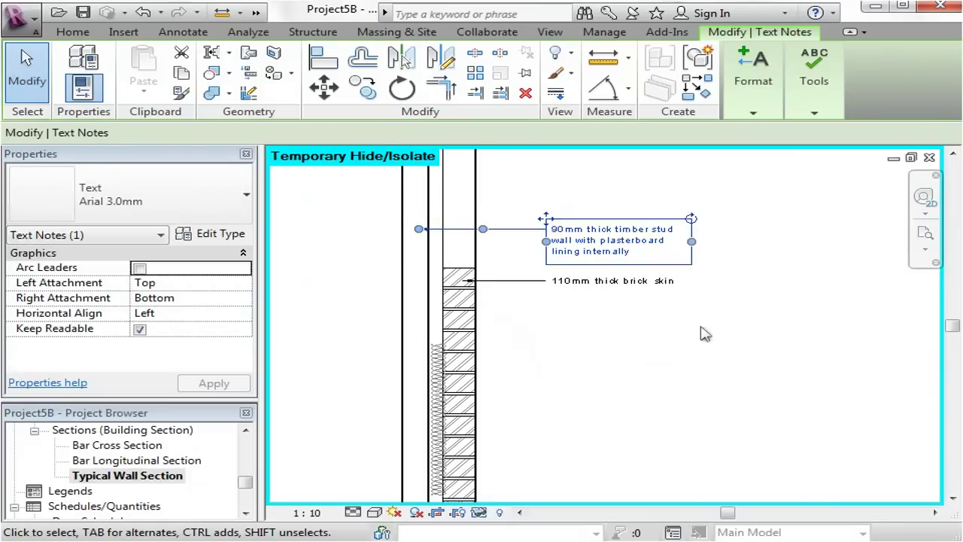
pyautogui.click(705, 332)
pyautogui.scroll(2, 556, 232)
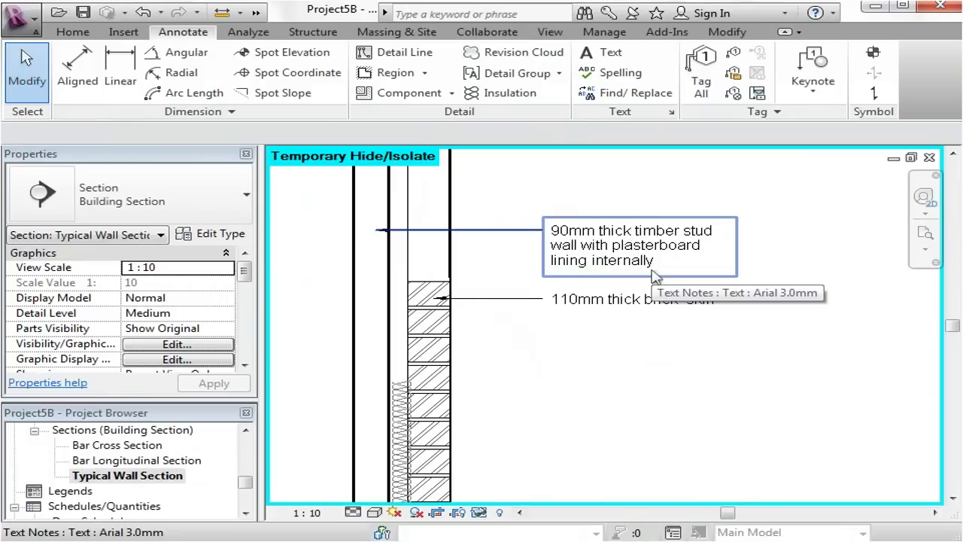
pyautogui.scroll(-2, 618, 234)
pyautogui.moveTo(610, 424); pyautogui.dragTo(608, 404, button='middle')
pyautogui.click(523, 215)
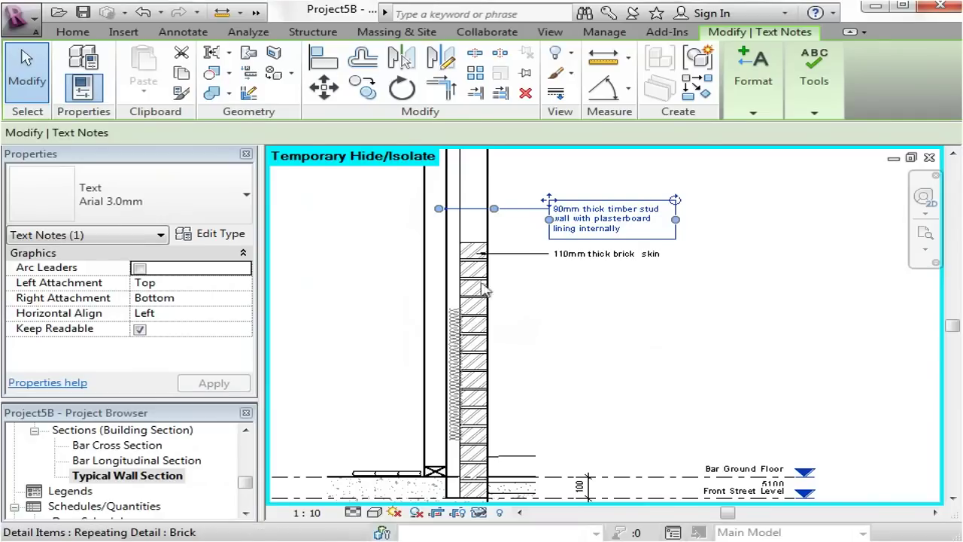
pyautogui.click(425, 280)
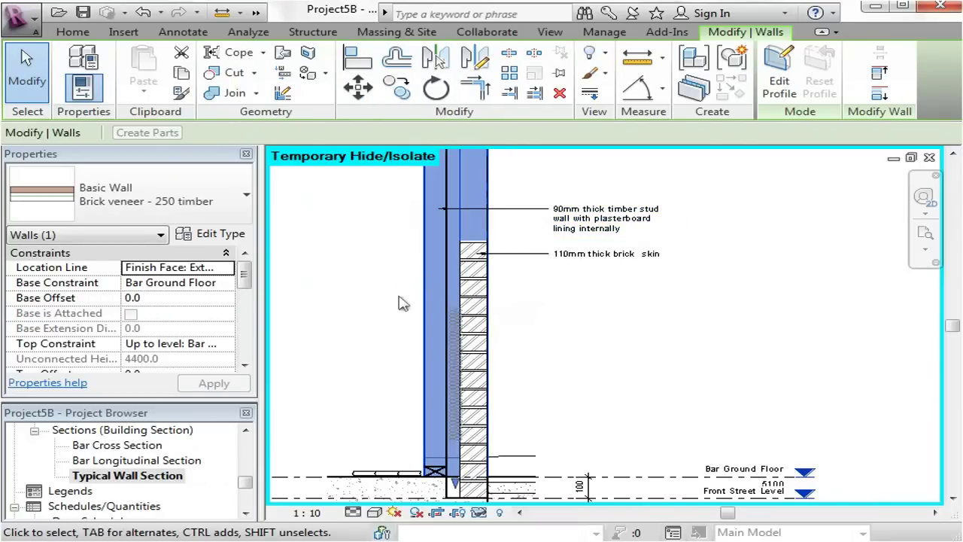
# Step: Place a '90 x 50mm bottom plate' text note with its leader starting at the bottom plate
pyautogui.click(400, 301)
pyautogui.moveTo(624, 412); pyautogui.dragTo(618, 356, button='middle')
pyautogui.scroll(2, 587, 385)
pyautogui.moveTo(587, 385); pyautogui.dragTo(623, 299, button='middle')
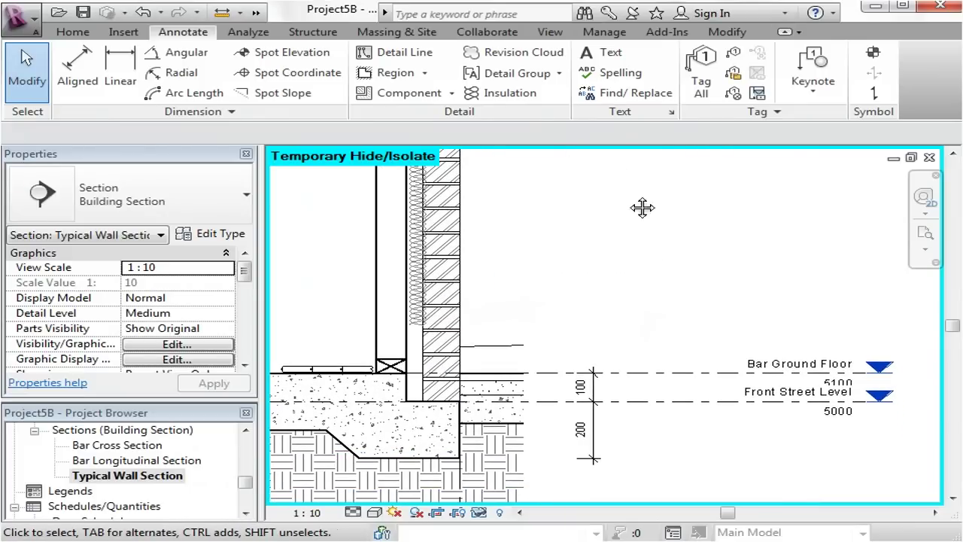
pyautogui.click(607, 56)
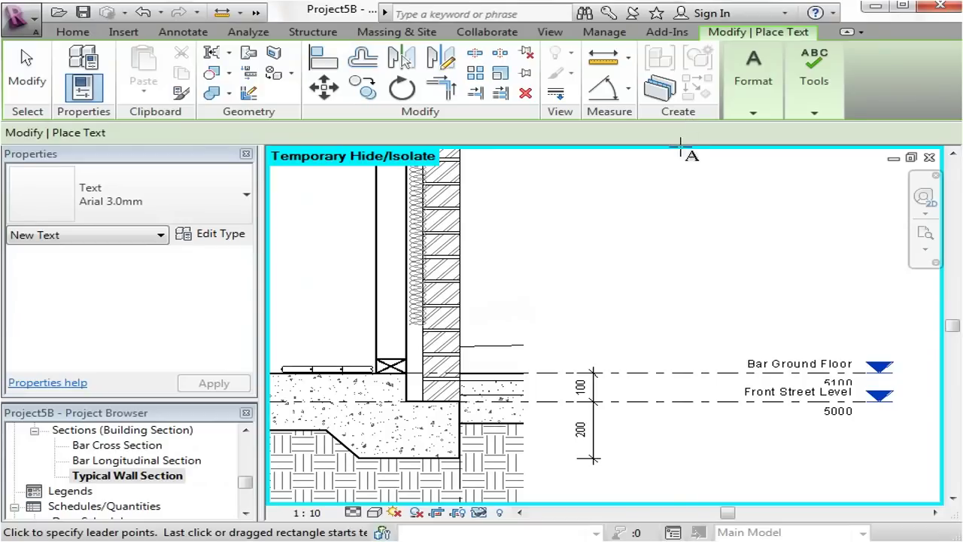
pyautogui.click(753, 113)
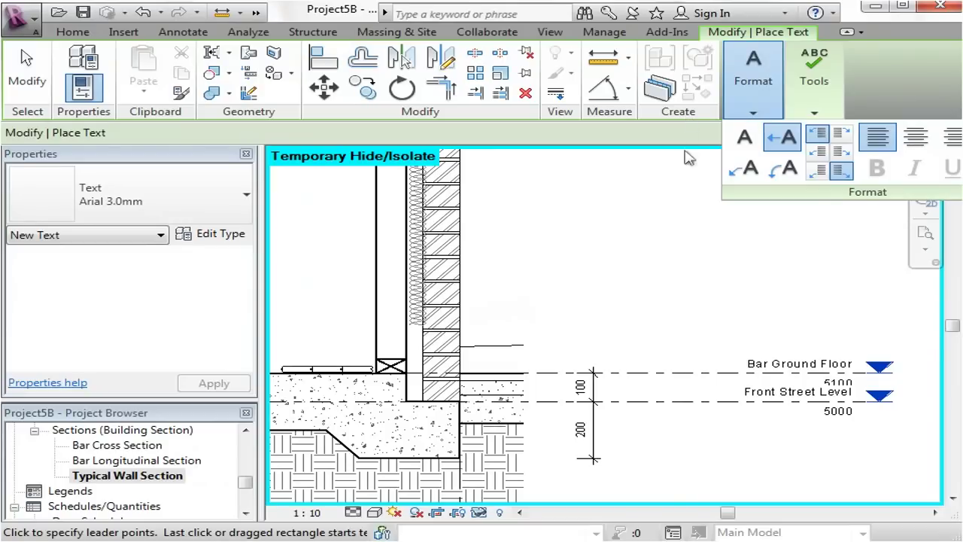
pyautogui.click(411, 372)
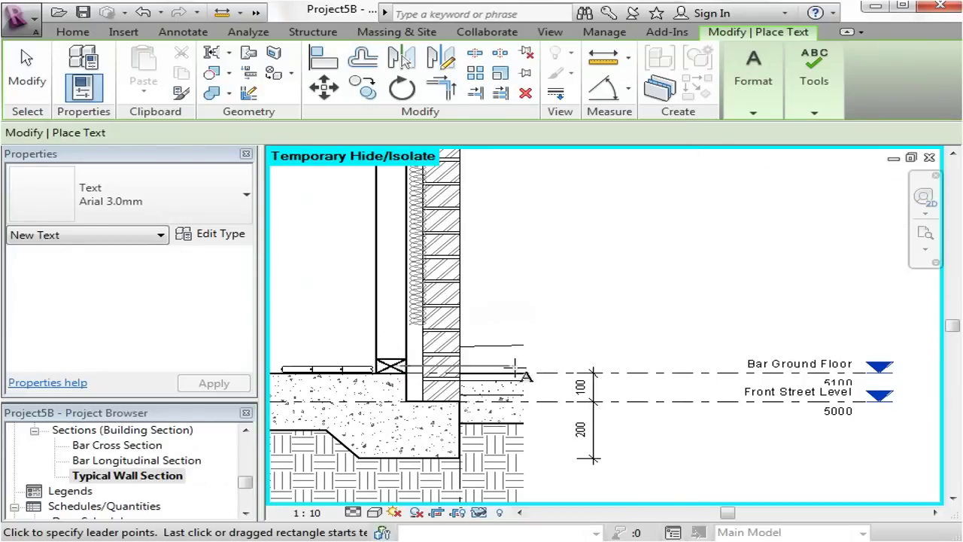
pyautogui.scroll(-3, 534, 353)
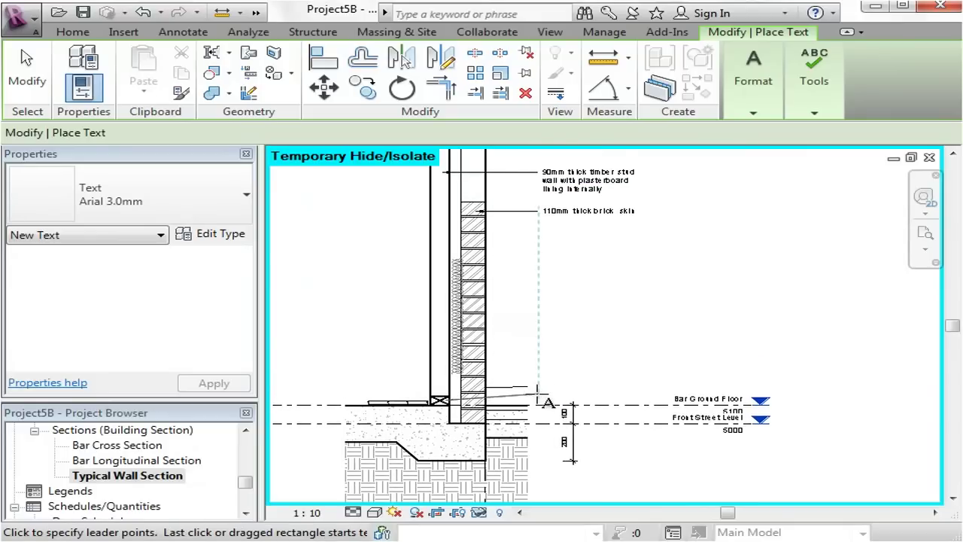
pyautogui.click(537, 397)
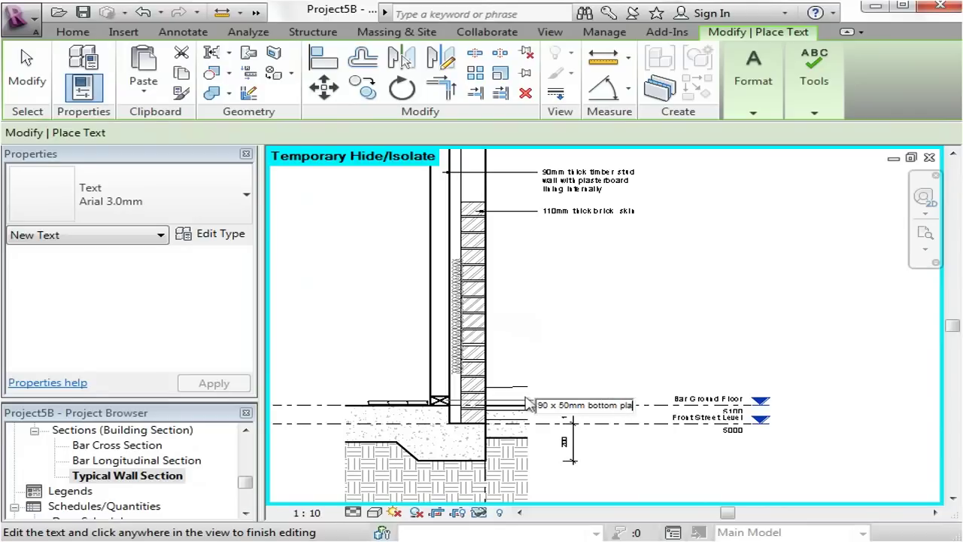
pyautogui.click(605, 388)
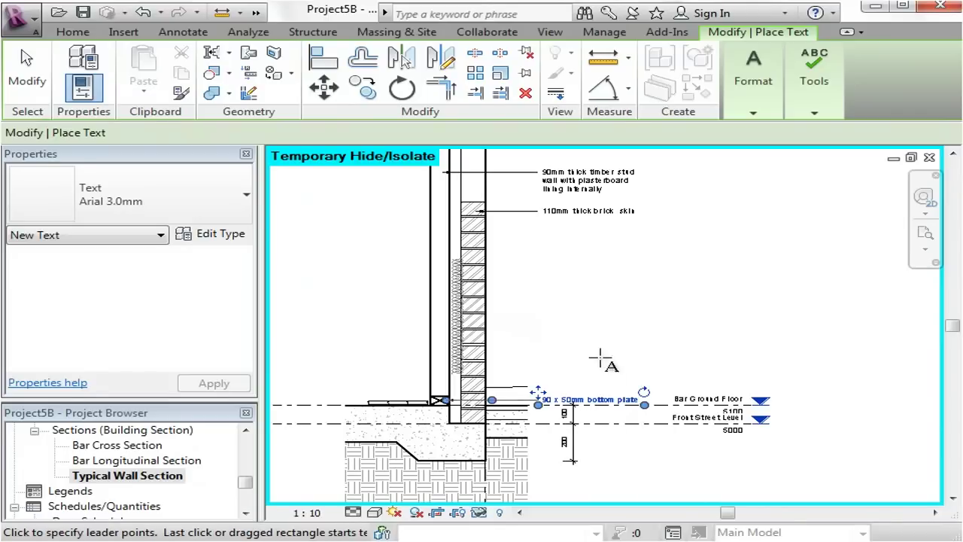
pyautogui.press('Escape')
pyautogui.press('Escape')
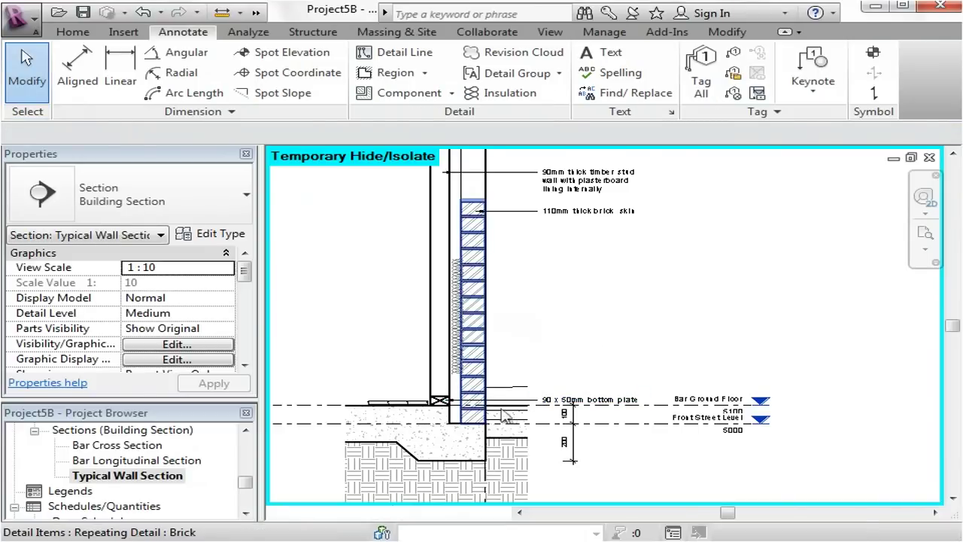
# Step: Move the note higher beside the wall and reshape its leader to end on the bottom plate
pyautogui.scroll(2, 507, 401)
pyautogui.click(593, 402)
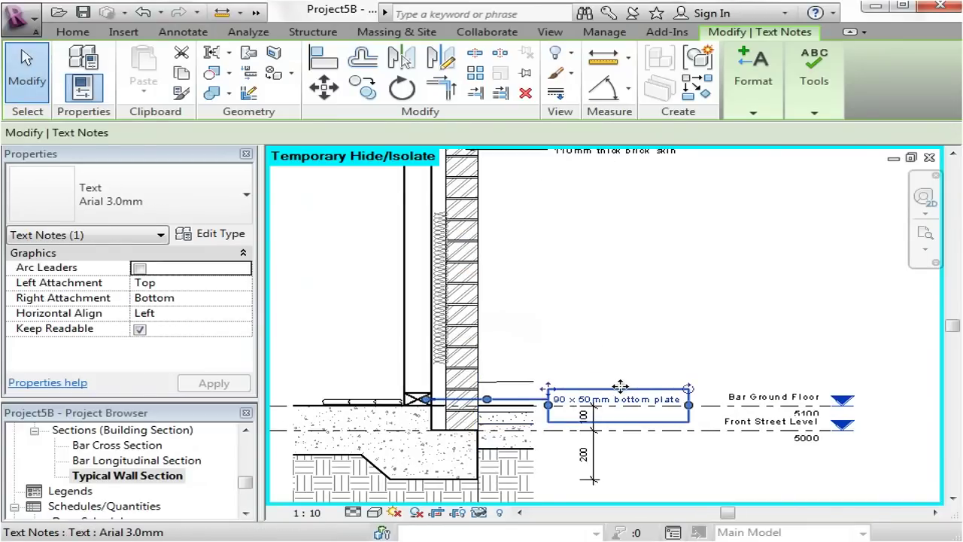
pyautogui.keyDown('ctrl'); pyautogui.moveTo(621, 391); pyautogui.dragTo(622, 349); pyautogui.keyUp('ctrl')
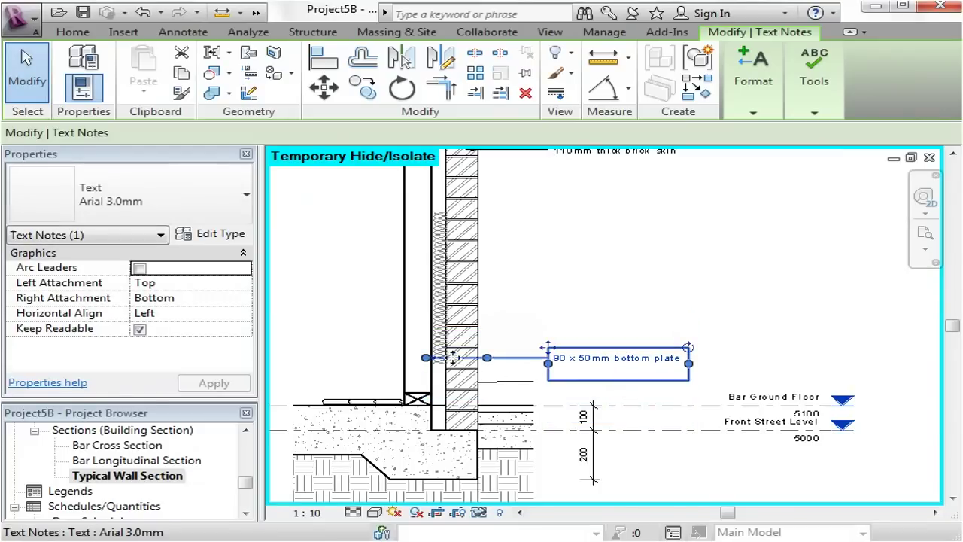
pyautogui.moveTo(426, 365); pyautogui.dragTo(426, 398)
pyautogui.moveTo(488, 378); pyautogui.dragTo(491, 363)
pyautogui.press('Escape')
# Step: Pan and zoom around the wall section to check the bottom plate note
pyautogui.scroll(-2, 580, 338)
pyautogui.moveTo(580, 337); pyautogui.dragTo(625, 312, button='middle')
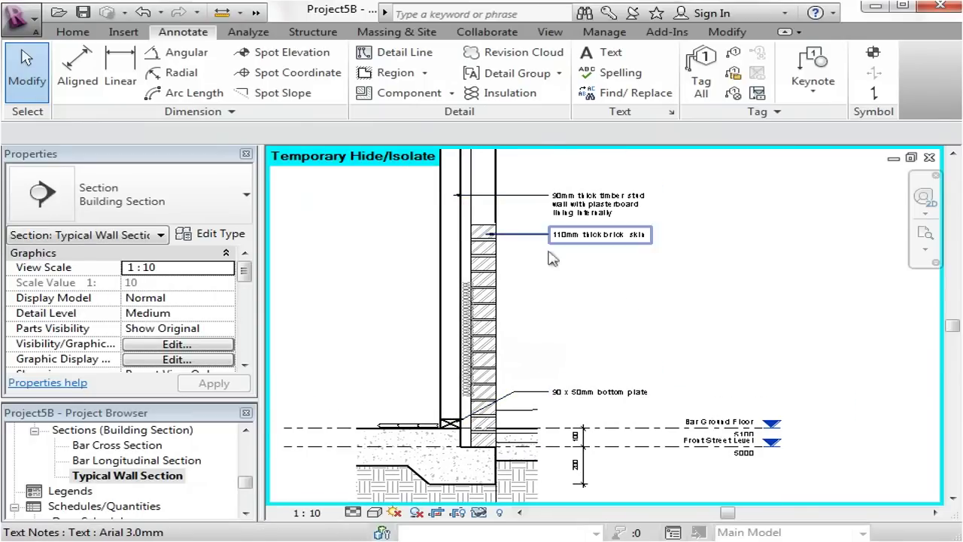
pyautogui.scroll(2, 561, 441)
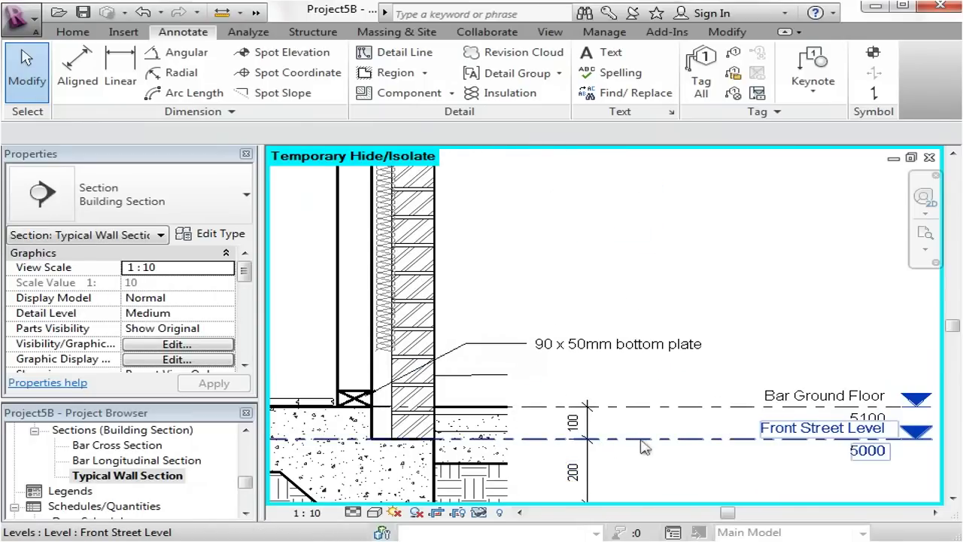
pyautogui.scroll(1, 672, 466)
pyautogui.moveTo(672, 465); pyautogui.dragTo(680, 428, button='middle')
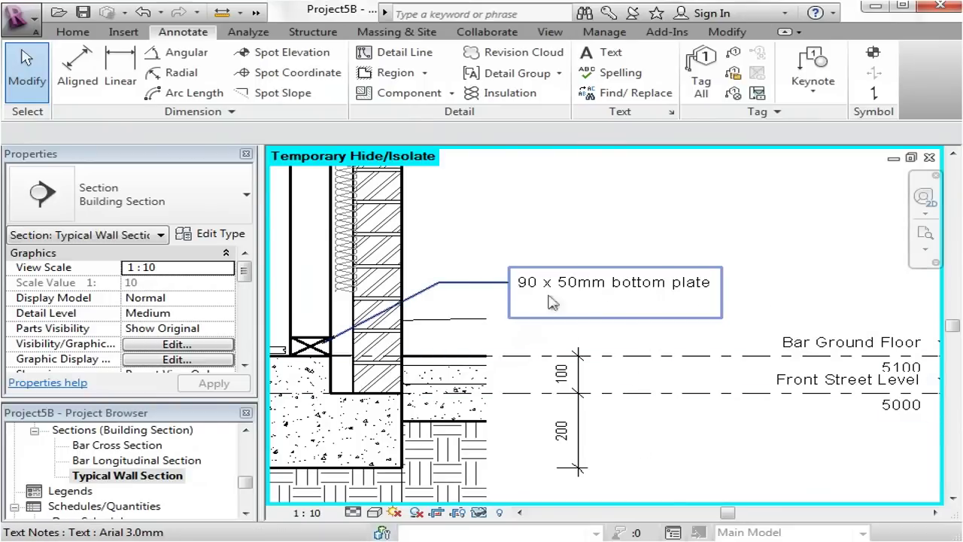
pyautogui.scroll(-2, 472, 294)
pyautogui.moveTo(601, 226); pyautogui.dragTo(608, 333, button='middle')
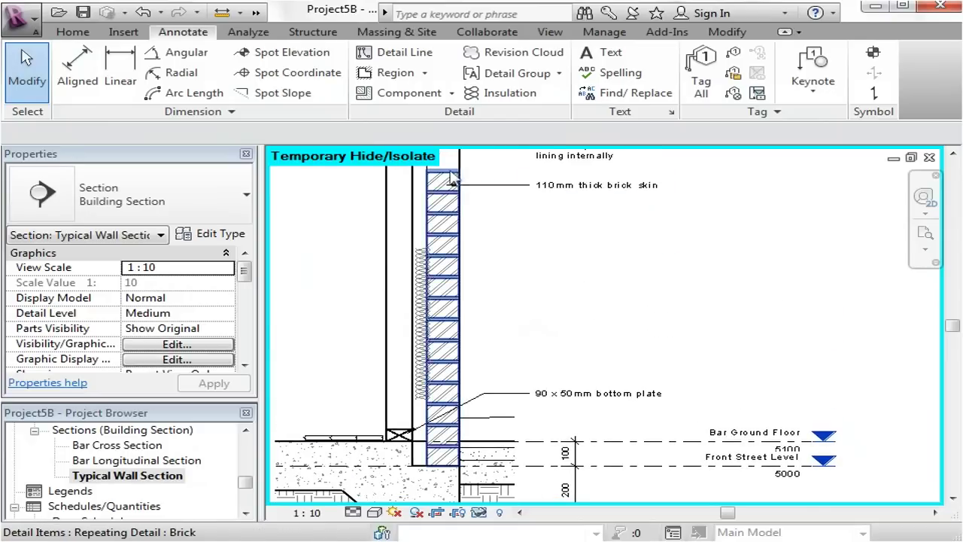
pyautogui.scroll(4, 473, 199)
pyautogui.scroll(-1, 481, 209)
pyautogui.scroll(-2, 482, 209)
pyautogui.moveTo(512, 221); pyautogui.dragTo(579, 283, button='middle')
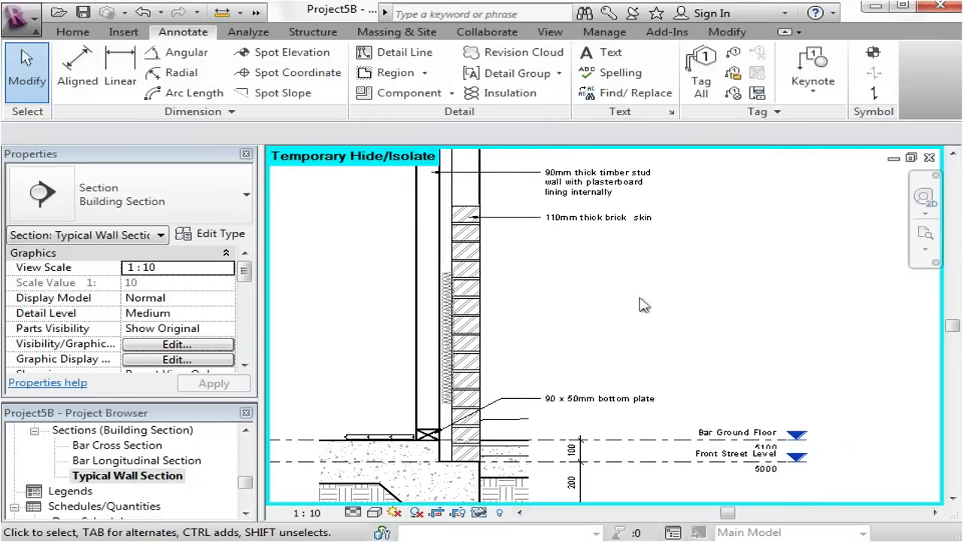
# Step: Reset Temporary Hide/Isolate so all hidden elements reappear, then reframe the full wall section
pyautogui.click(480, 513)
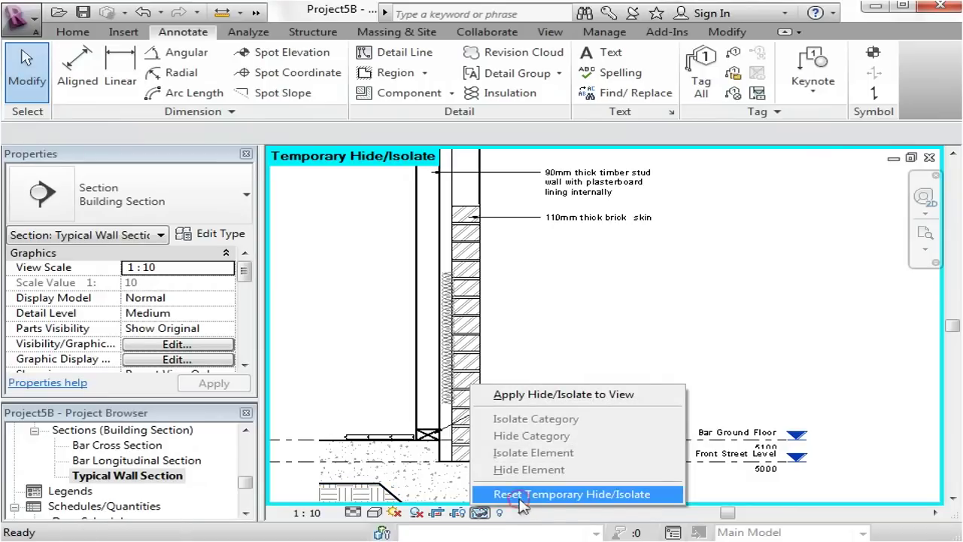
pyautogui.click(519, 493)
pyautogui.scroll(-2, 570, 273)
pyautogui.moveTo(570, 273); pyautogui.dragTo(595, 370, button='middle')
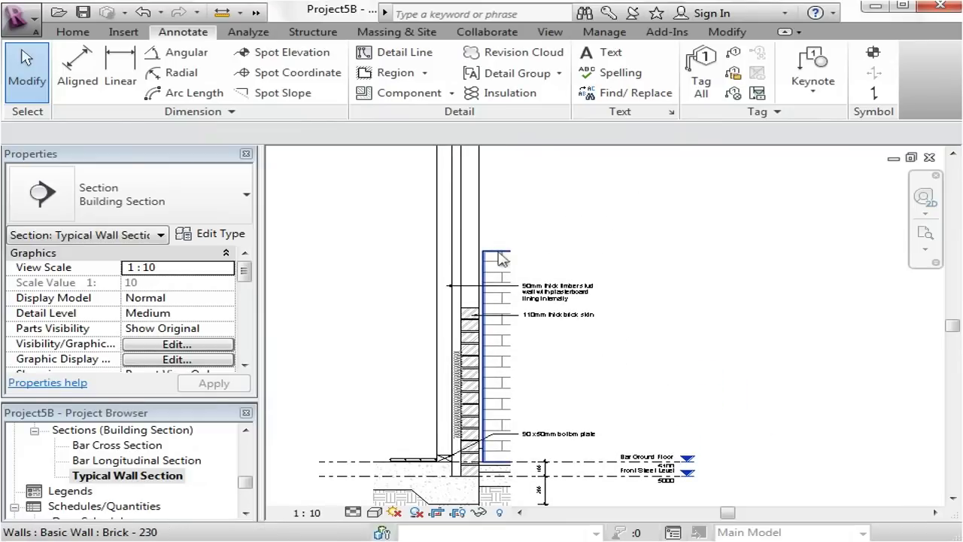
pyautogui.moveTo(602, 402); pyautogui.dragTo(615, 360, button='middle')
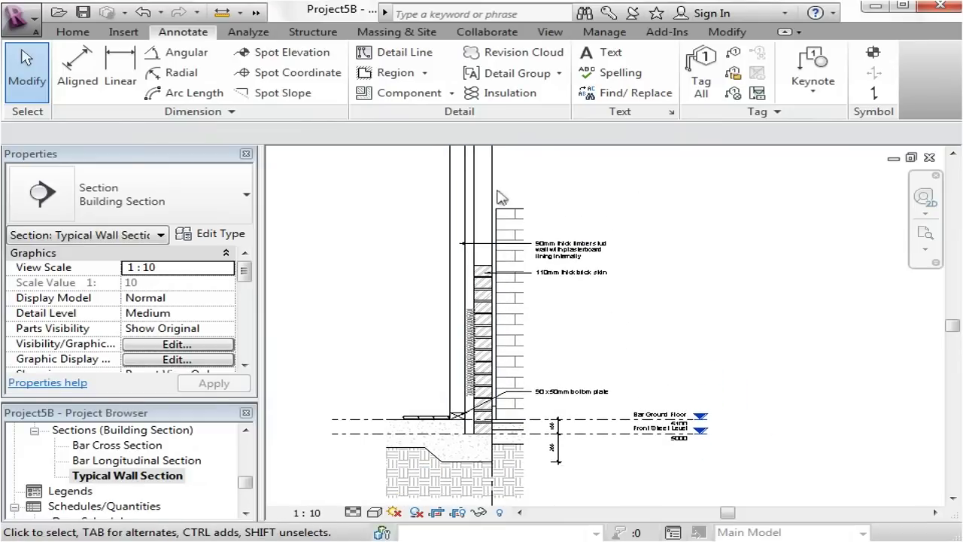
pyautogui.scroll(-1, 576, 177)
pyautogui.moveTo(564, 183); pyautogui.dragTo(504, 226, button='middle')
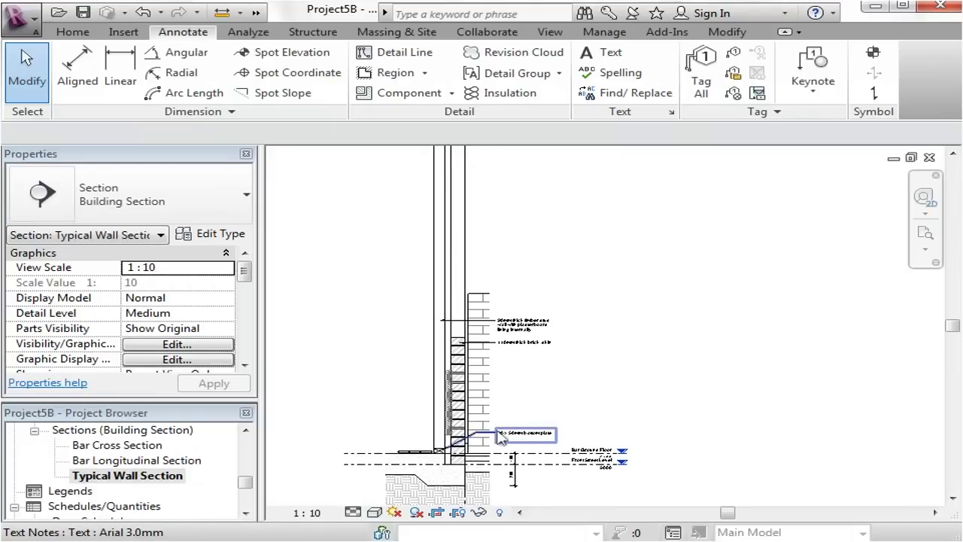
pyautogui.scroll(2, 512, 380)
pyautogui.moveTo(529, 408); pyautogui.dragTo(555, 357, button='middle')
pyautogui.scroll(1, 515, 335)
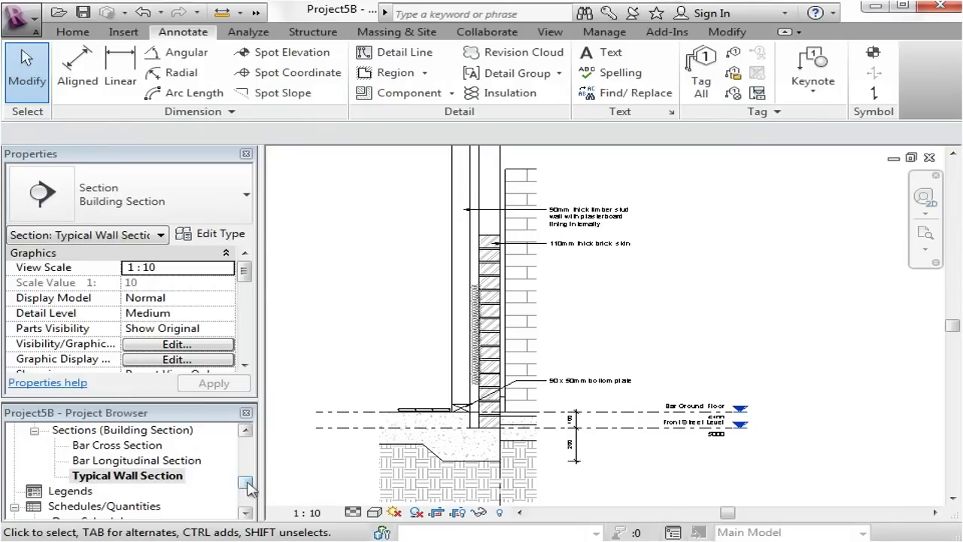
pyautogui.moveTo(249, 488); pyautogui.dragTo(248, 486)
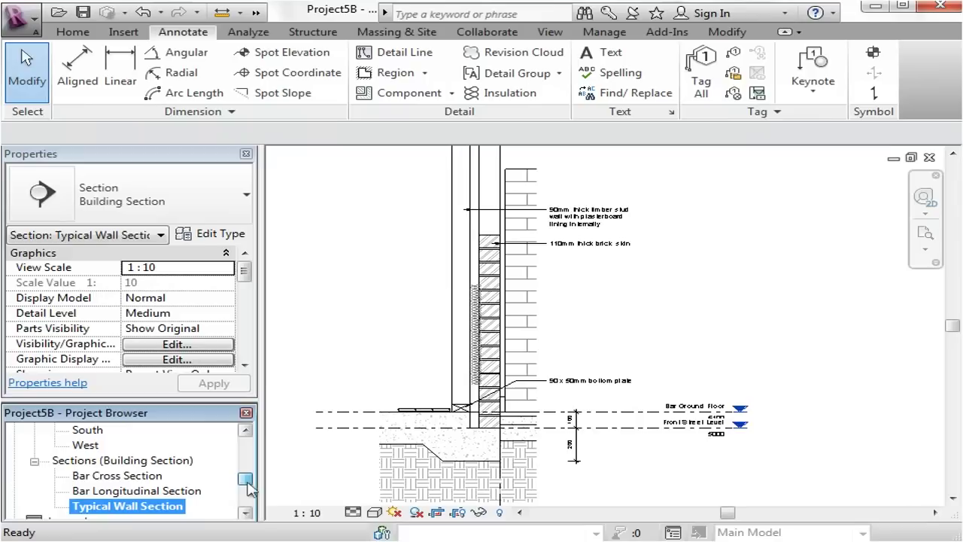
# Step: Open the Bar Ground Floor ceiling plan and drag the Bar Cross Section line left
pyautogui.doubleClick(142, 477)
pyautogui.scroll(-4, 541, 327)
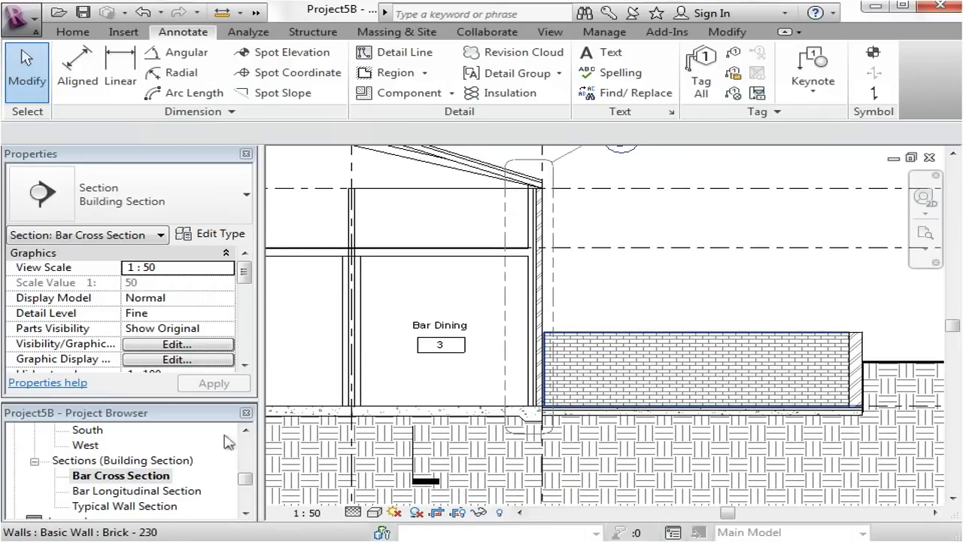
pyautogui.moveTo(243, 483); pyautogui.dragTo(247, 471)
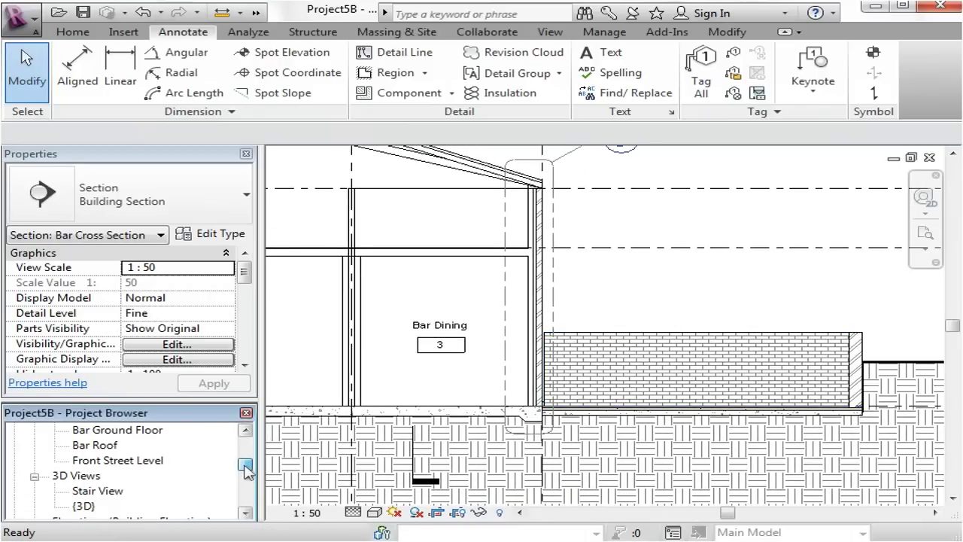
pyautogui.doubleClick(167, 432)
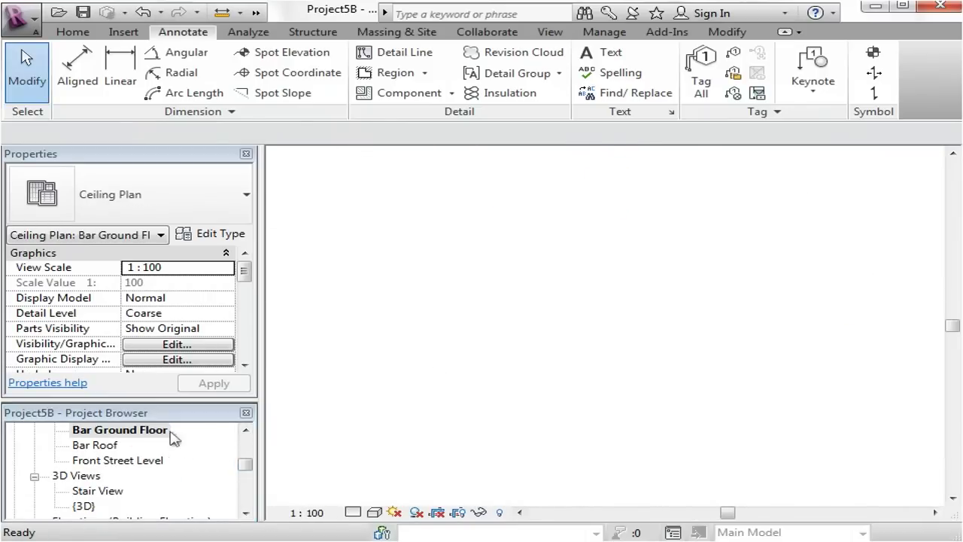
pyautogui.scroll(-1, 488, 294)
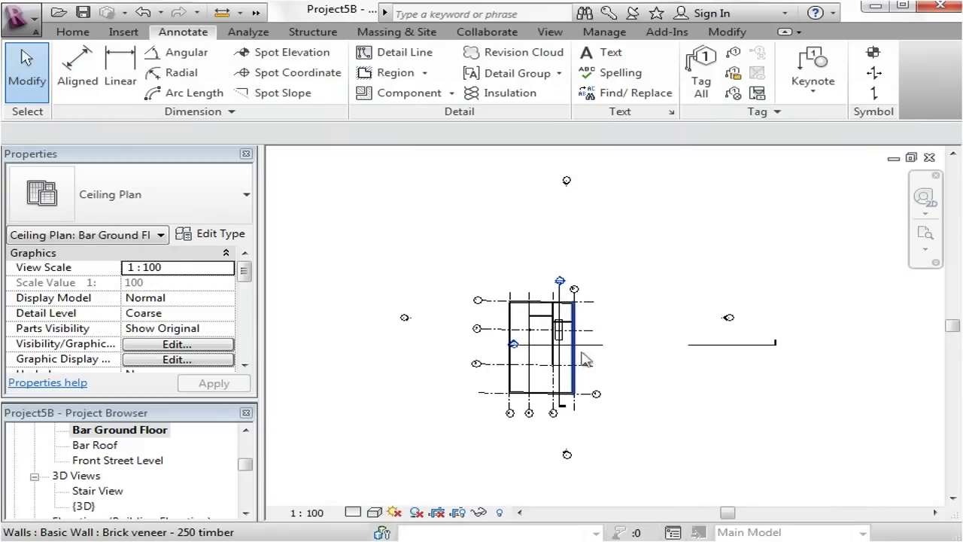
pyautogui.scroll(4, 583, 361)
pyautogui.click(608, 315)
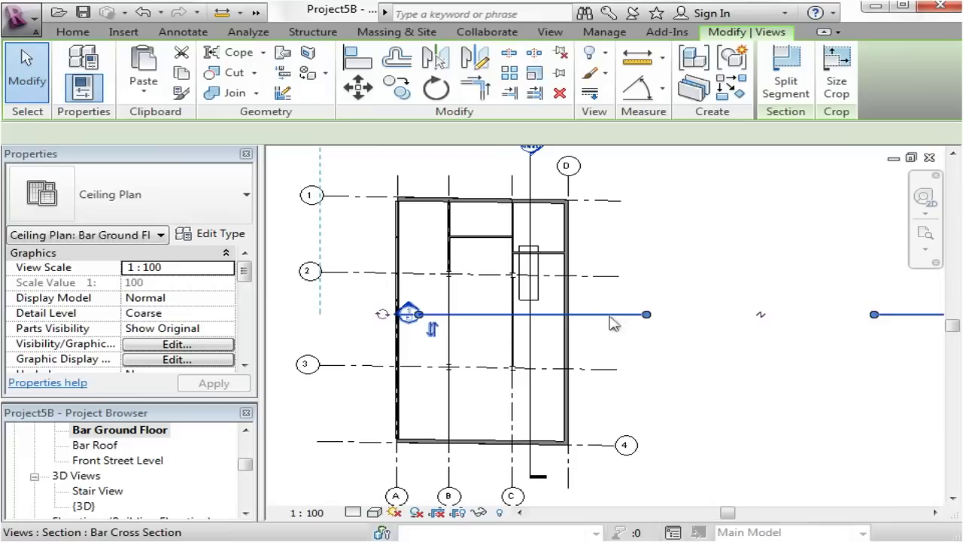
pyautogui.scroll(-2, 575, 403)
pyautogui.moveTo(724, 397); pyautogui.dragTo(676, 413, button='middle')
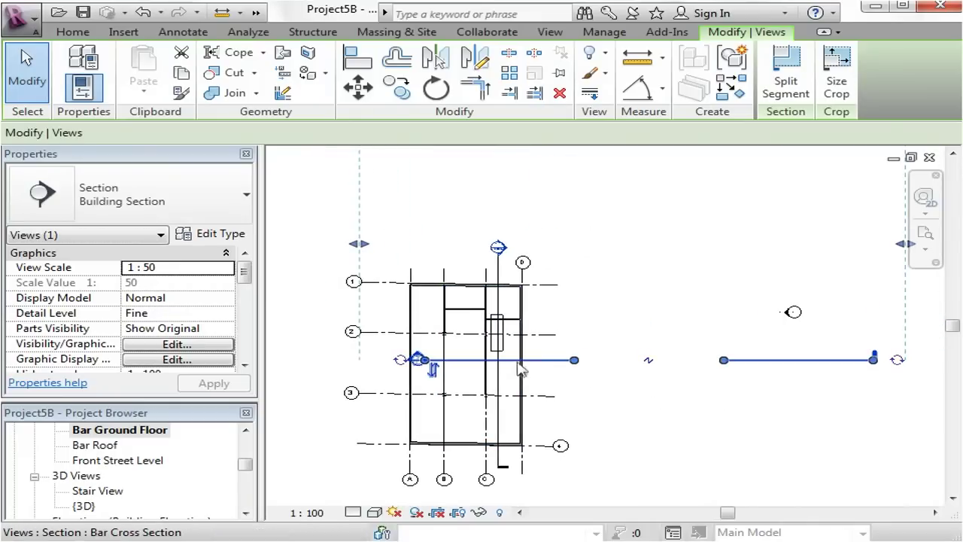
pyautogui.moveTo(552, 361)
pyautogui.mouseDown()
pyautogui.moveTo(493, 365)
pyautogui.moveTo(508, 367)
pyautogui.mouseUp()
pyautogui.press('Escape')
pyautogui.scroll(-1, 655, 408)
pyautogui.moveTo(655, 408); pyautogui.dragTo(672, 458, button='middle')
# Step: Reselect the section line, then reopen the Bar Ground Floor ceiling plan via Bar First Floor
pyautogui.click(701, 396)
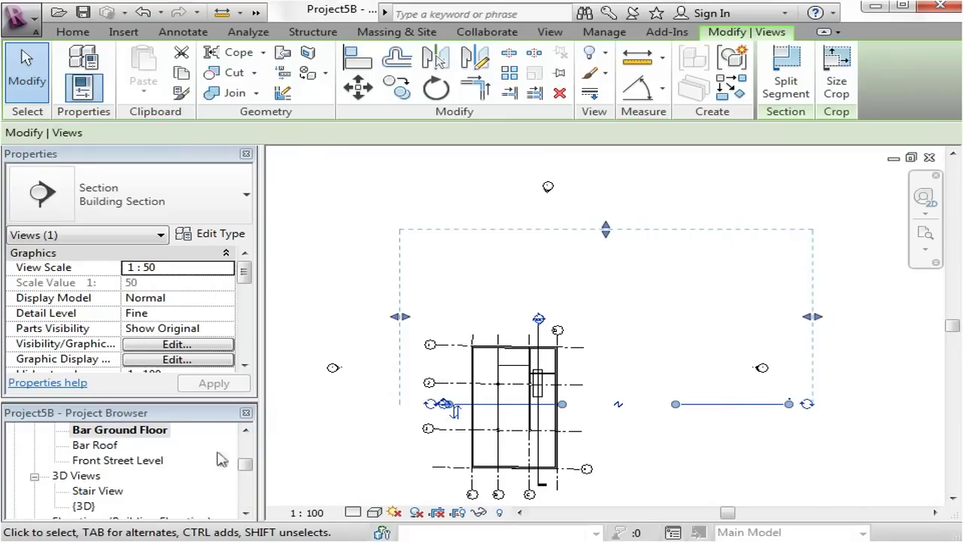
pyautogui.click(245, 430)
pyautogui.click(245, 429)
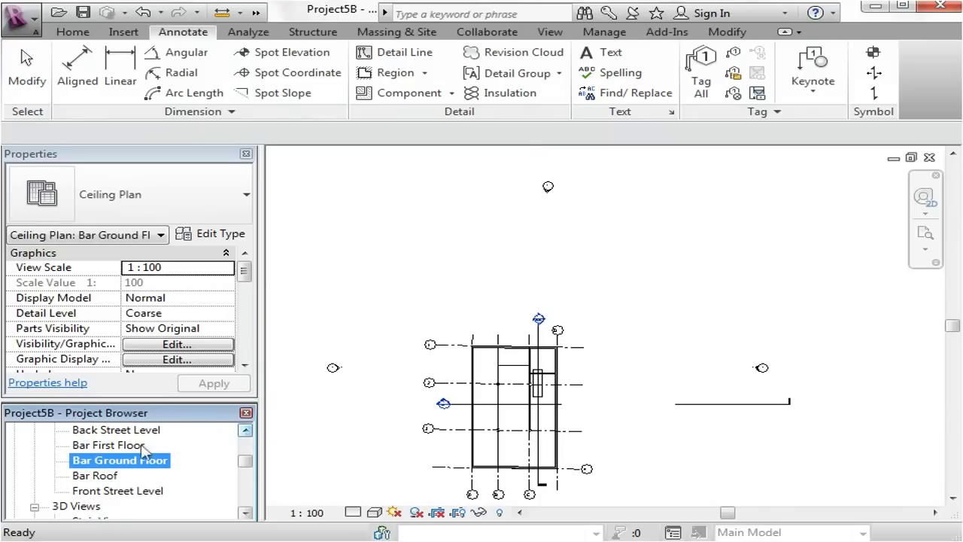
pyautogui.doubleClick(128, 446)
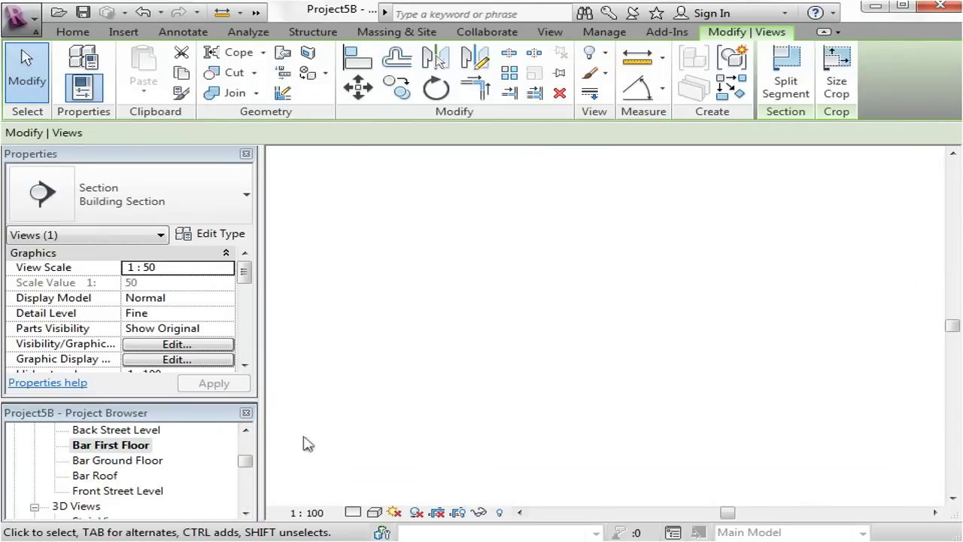
pyautogui.doubleClick(133, 461)
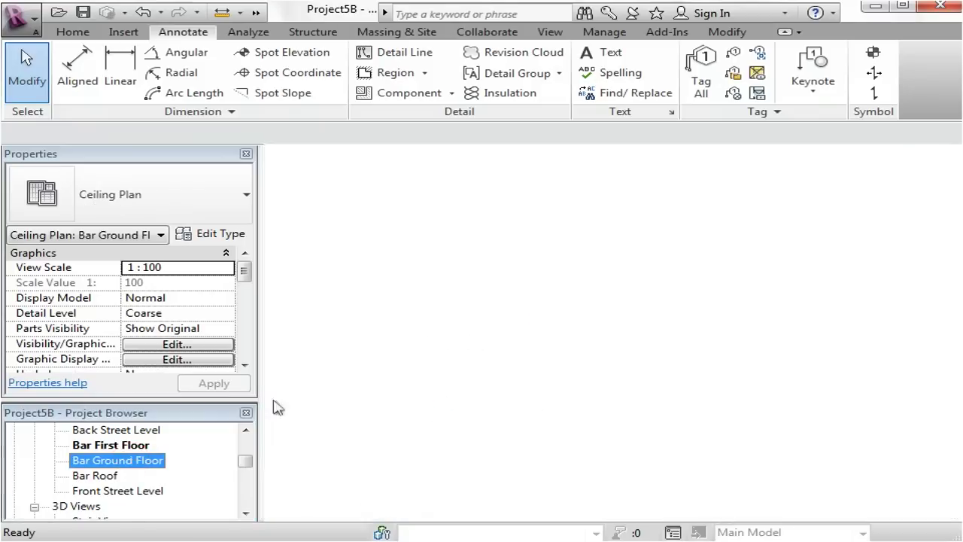
pyautogui.moveTo(606, 399); pyautogui.dragTo(582, 391, button='middle')
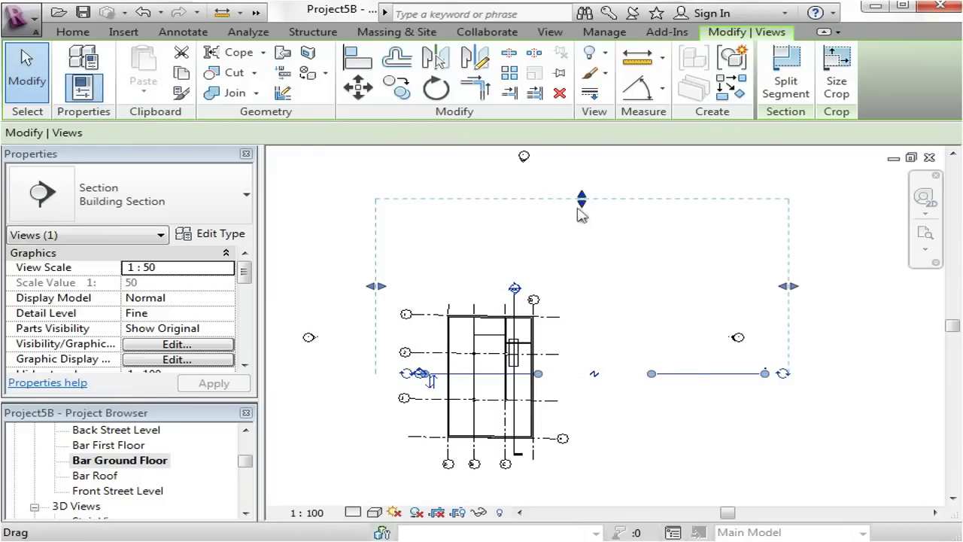
# Step: Pull the section's far crop boundary down close to the section line
pyautogui.moveTo(586, 209); pyautogui.dragTo(585, 331)
pyautogui.scroll(3, 583, 387)
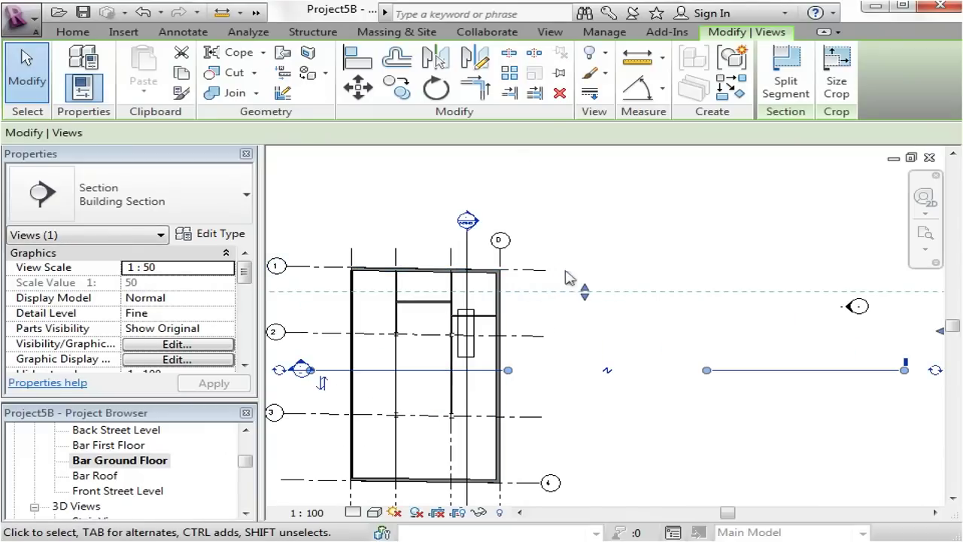
pyautogui.moveTo(585, 293); pyautogui.dragTo(586, 301)
pyautogui.scroll(-3, 608, 244)
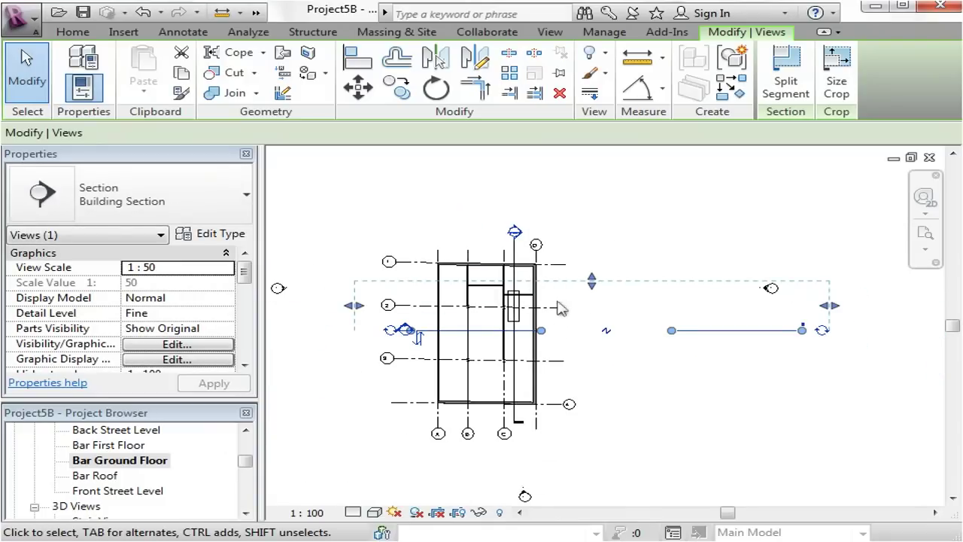
pyautogui.click(689, 423)
pyautogui.moveTo(246, 461); pyautogui.dragTo(248, 490)
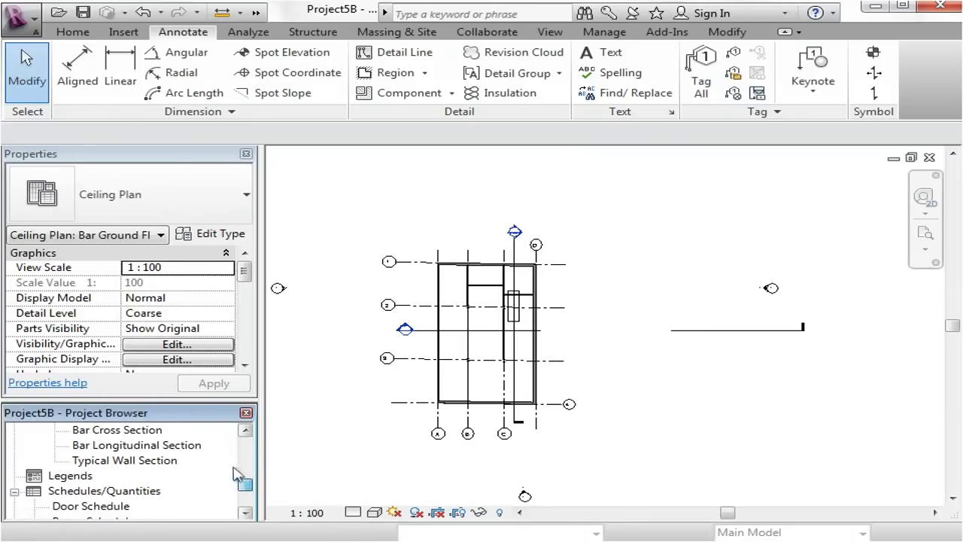
pyautogui.click(145, 431)
pyautogui.doubleClick(145, 430)
pyautogui.moveTo(469, 343); pyautogui.dragTo(394, 344, button='middle')
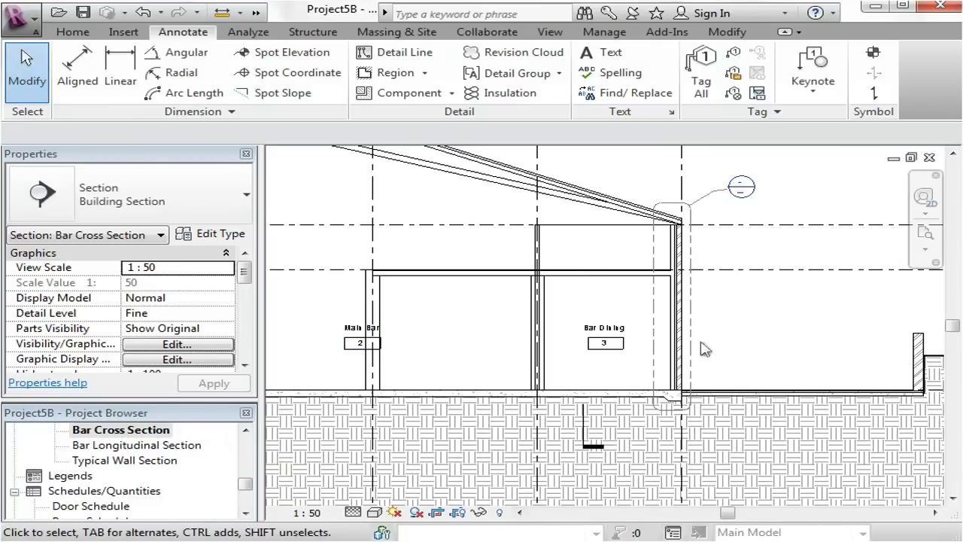
pyautogui.moveTo(704, 342); pyautogui.dragTo(637, 359, button='middle')
pyautogui.scroll(1, 545, 377)
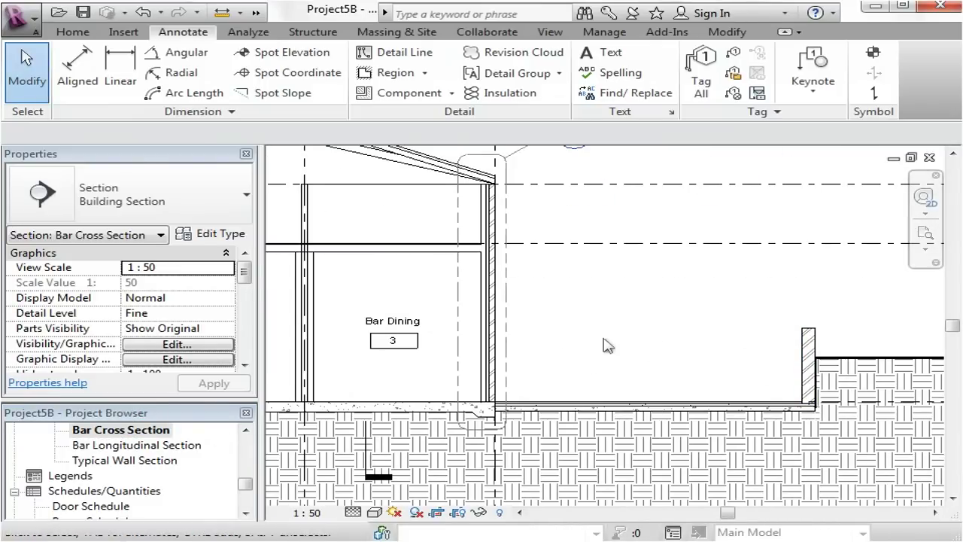
pyautogui.moveTo(617, 348); pyautogui.dragTo(639, 353, button='middle')
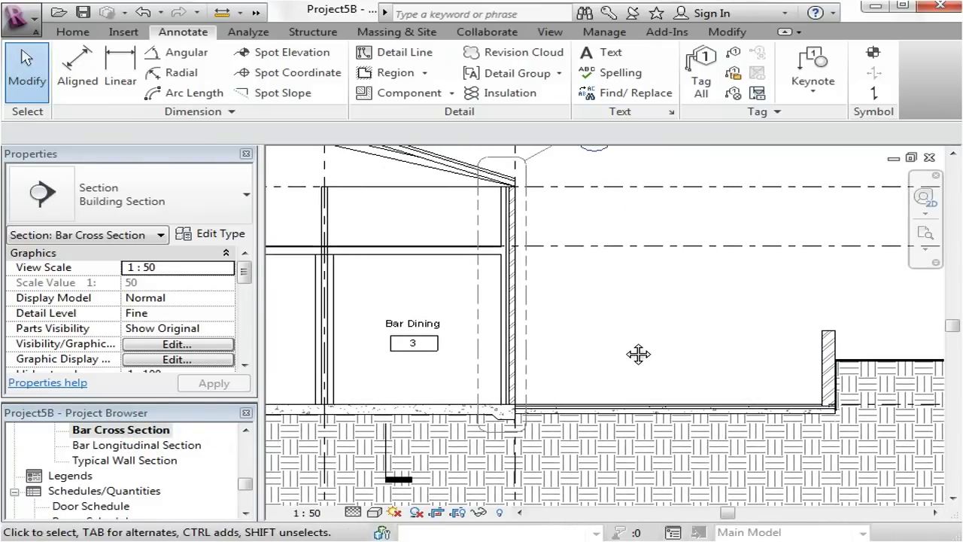
pyautogui.doubleClick(126, 462)
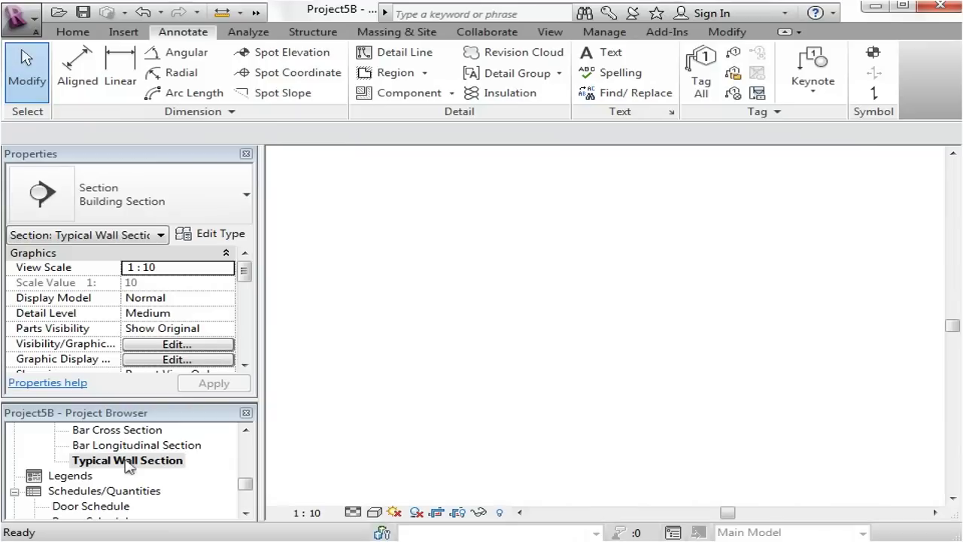
pyautogui.moveTo(674, 299)
pyautogui.mouseDown(button='middle')
pyautogui.moveTo(687, 296)
pyautogui.moveTo(684, 338)
pyautogui.moveTo(667, 343)
pyautogui.mouseUp(button='middle')
pyautogui.scroll(1, 561, 374)
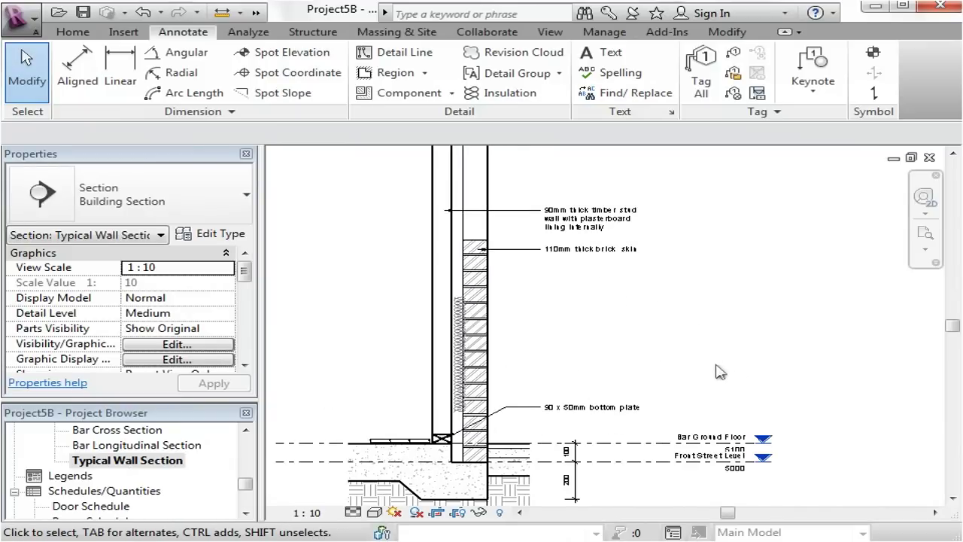
pyautogui.scroll(-1, 542, 350)
pyautogui.moveTo(544, 338); pyautogui.dragTo(636, 308, button='middle')
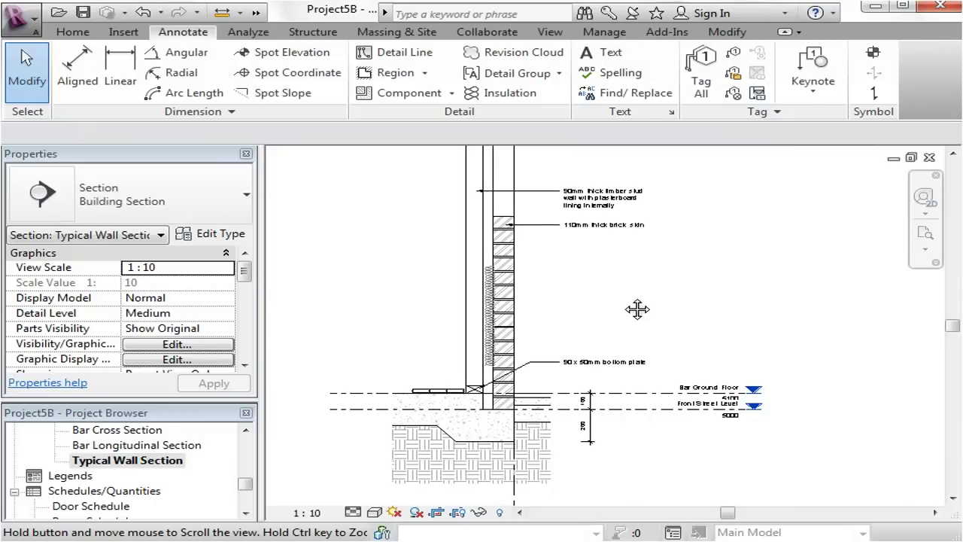
pyautogui.scroll(-1, 538, 273)
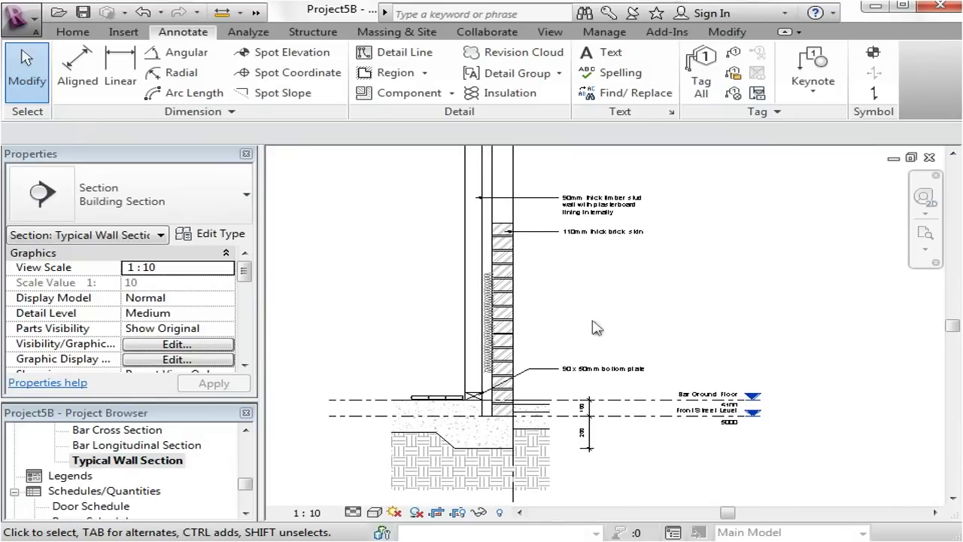
pyautogui.scroll(1, 596, 328)
pyautogui.moveTo(576, 293)
pyautogui.mouseDown(button='middle')
pyautogui.moveTo(592, 318)
pyautogui.moveTo(619, 313)
pyautogui.moveTo(561, 320)
pyautogui.mouseUp(button='middle')
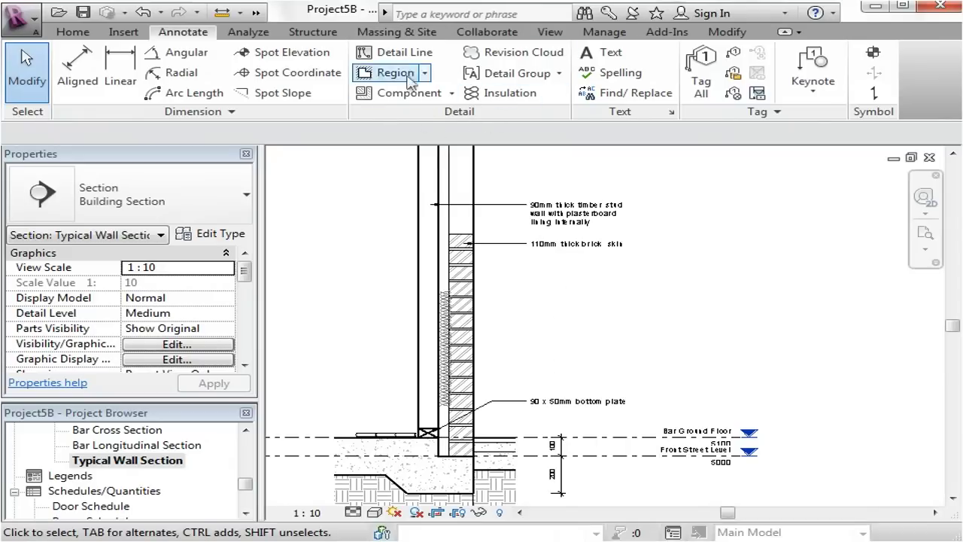
pyautogui.scroll(-1, 644, 335)
pyautogui.moveTo(644, 334)
pyautogui.mouseDown(button='middle')
pyautogui.moveTo(624, 316)
pyautogui.moveTo(565, 319)
pyautogui.mouseUp(button='middle')
pyautogui.scroll(1, 436, 308)
pyautogui.moveTo(376, 286)
pyautogui.mouseDown(button='middle')
pyautogui.moveTo(393, 344)
pyautogui.moveTo(401, 336)
pyautogui.mouseUp(button='middle')
pyautogui.scroll(1, 402, 335)
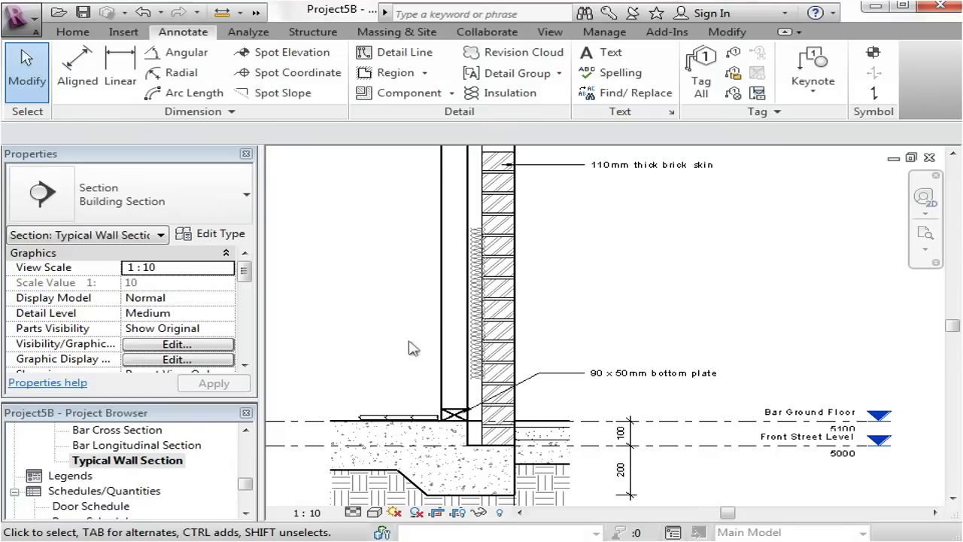
pyautogui.scroll(-1, 387, 294)
pyautogui.moveTo(349, 315); pyautogui.dragTo(369, 309, button='middle')
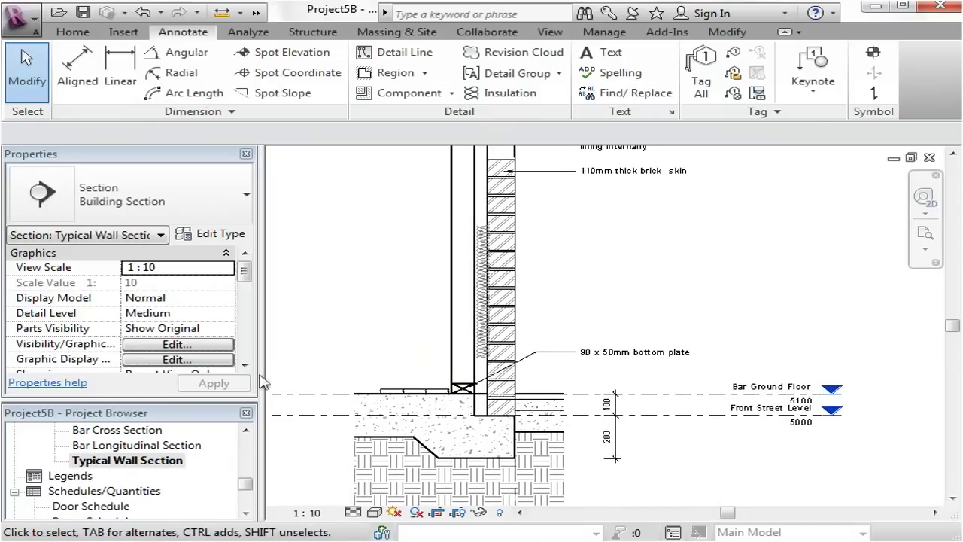
pyautogui.moveTo(247, 487); pyautogui.dragTo(249, 507)
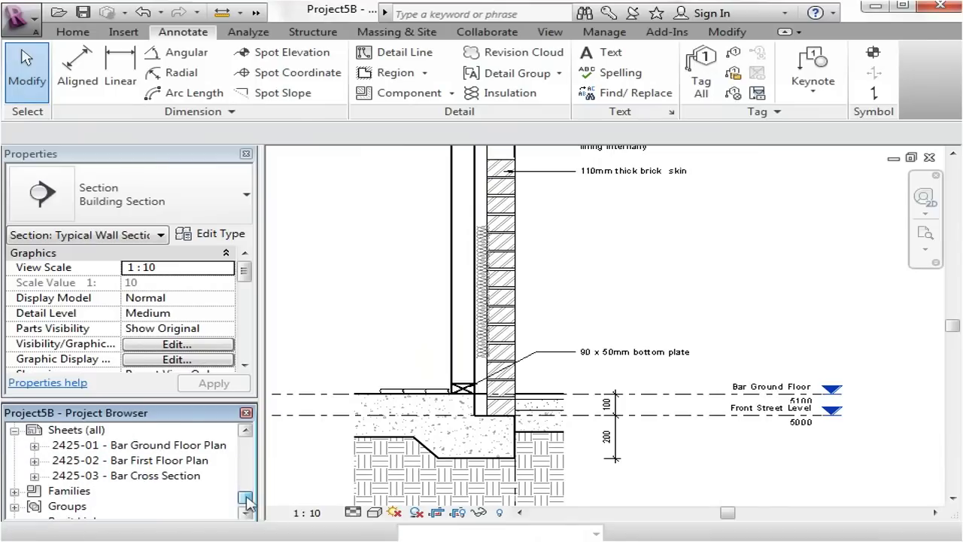
# Step: Create a new sheet with the BENV2425 Lanscape A1 titleblock
pyautogui.click(76, 431)
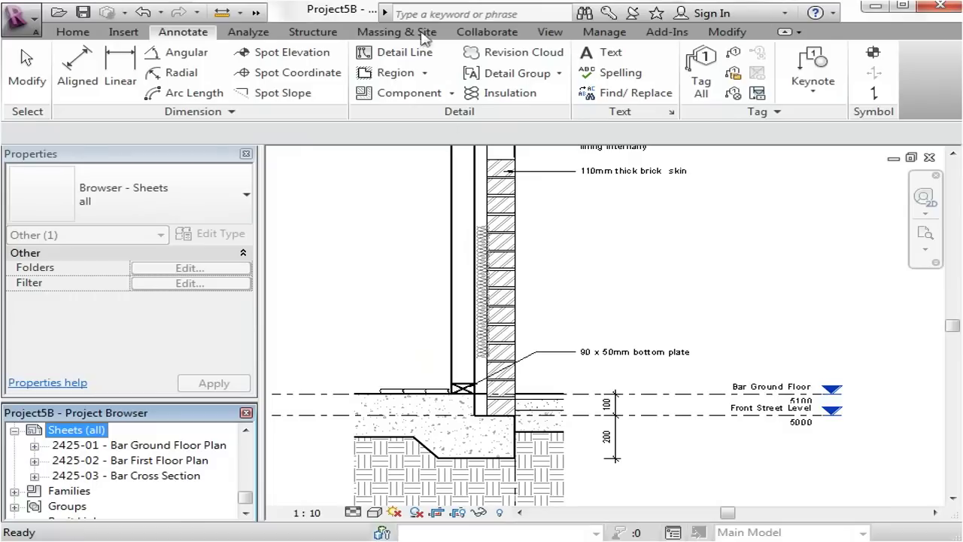
pyautogui.click(549, 31)
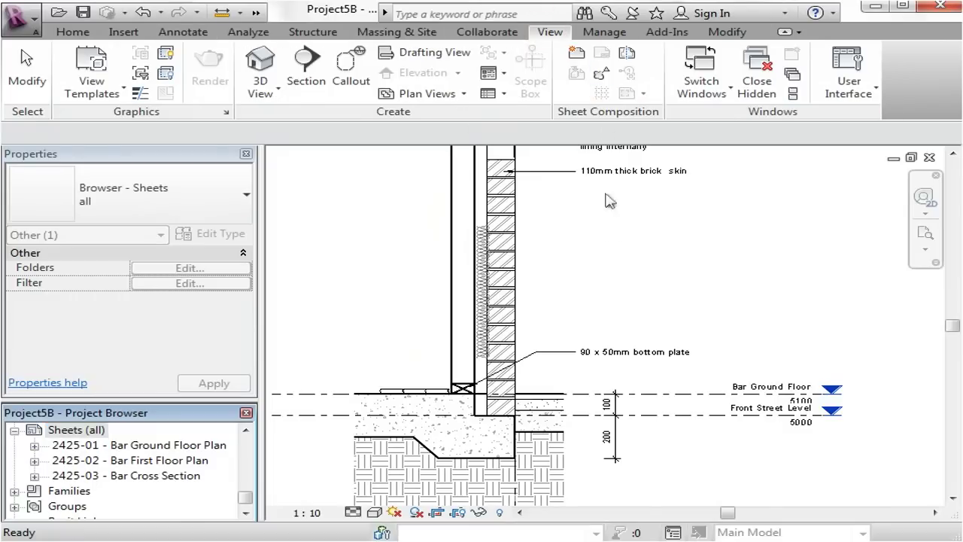
pyautogui.click(576, 54)
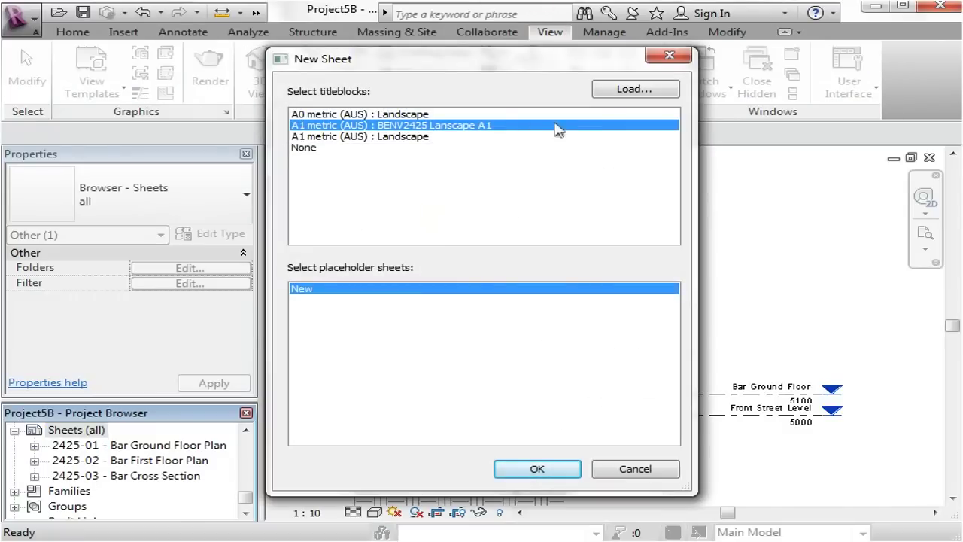
pyautogui.click(563, 472)
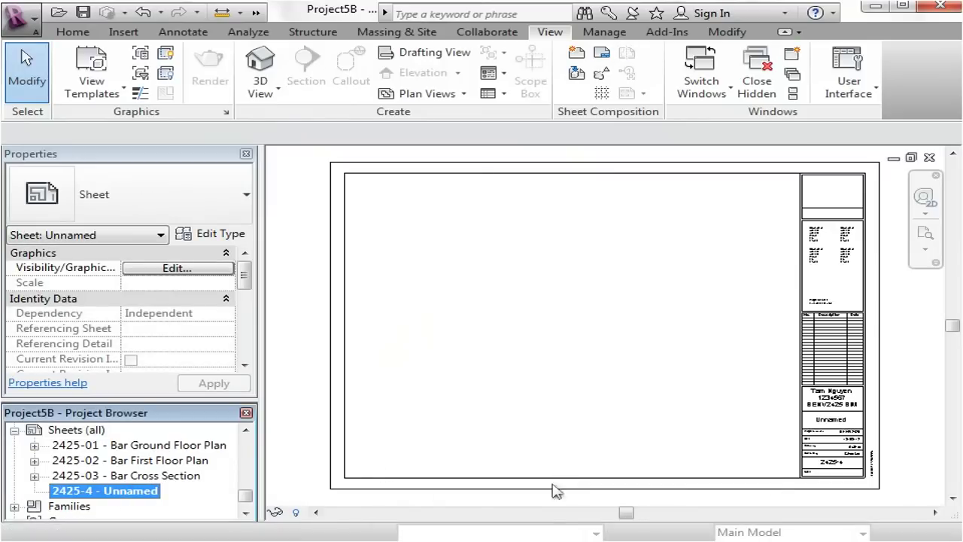
pyautogui.scroll(4, 901, 482)
pyautogui.scroll(3, 832, 400)
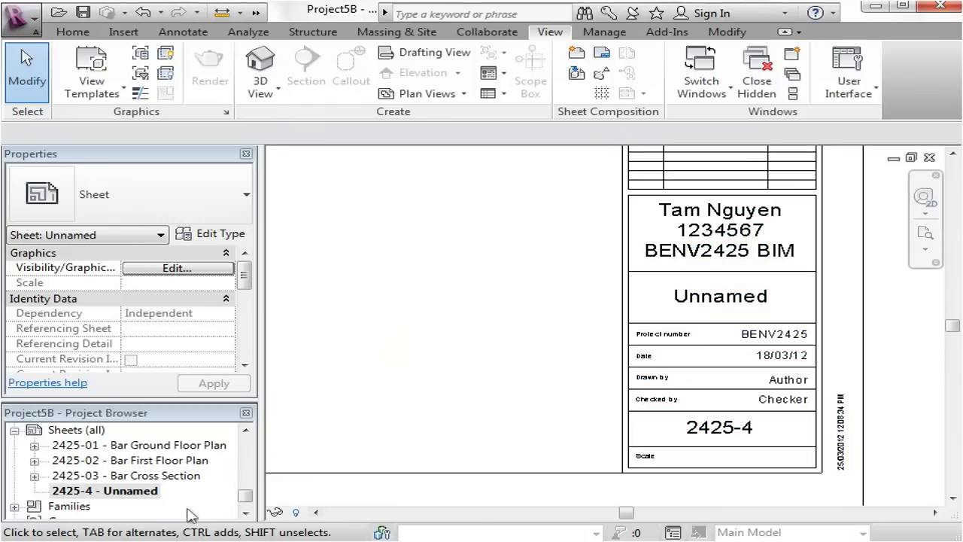
# Step: Change the titleblock's sheet name from Unnamed to 'Typical Wall Section'
pyautogui.click(703, 299)
pyautogui.click(741, 301)
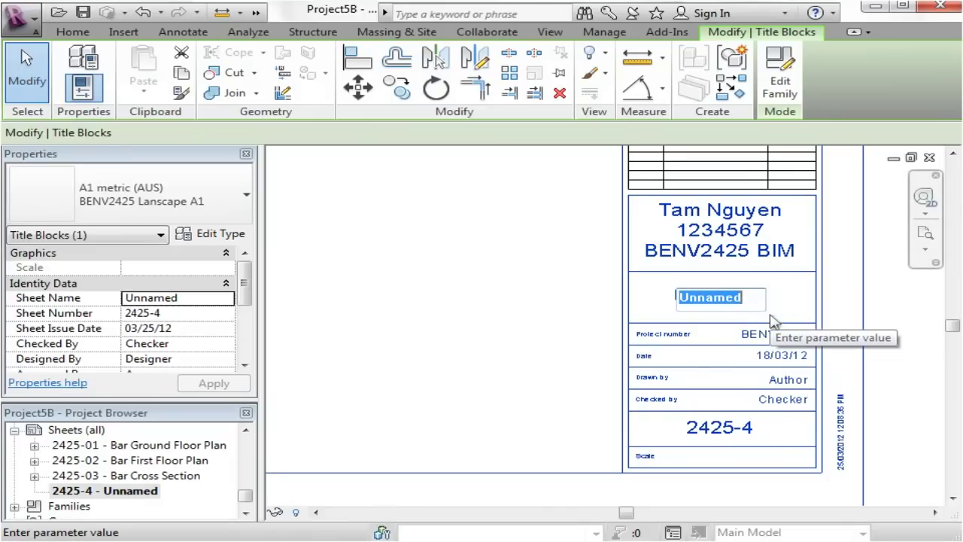
pyautogui.write('De')
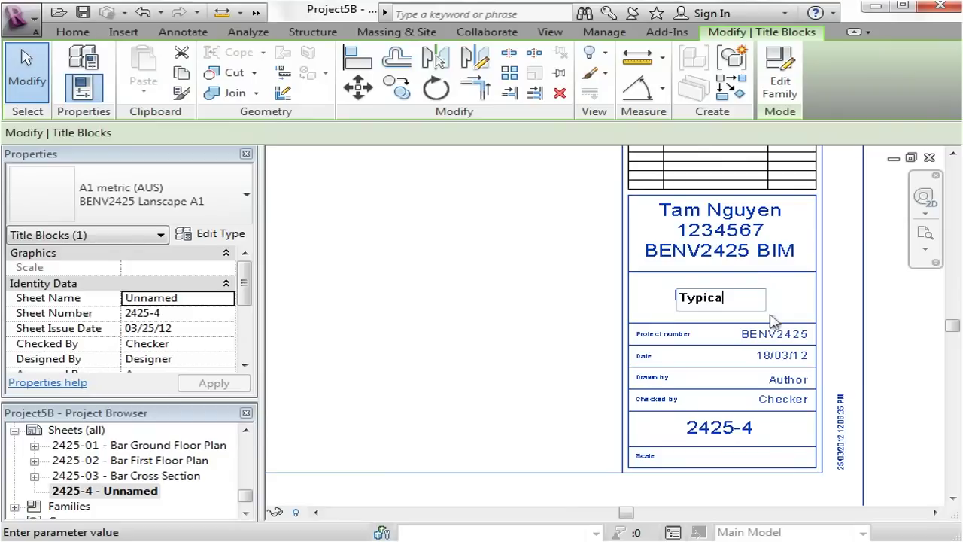
pyautogui.write('ll Section')
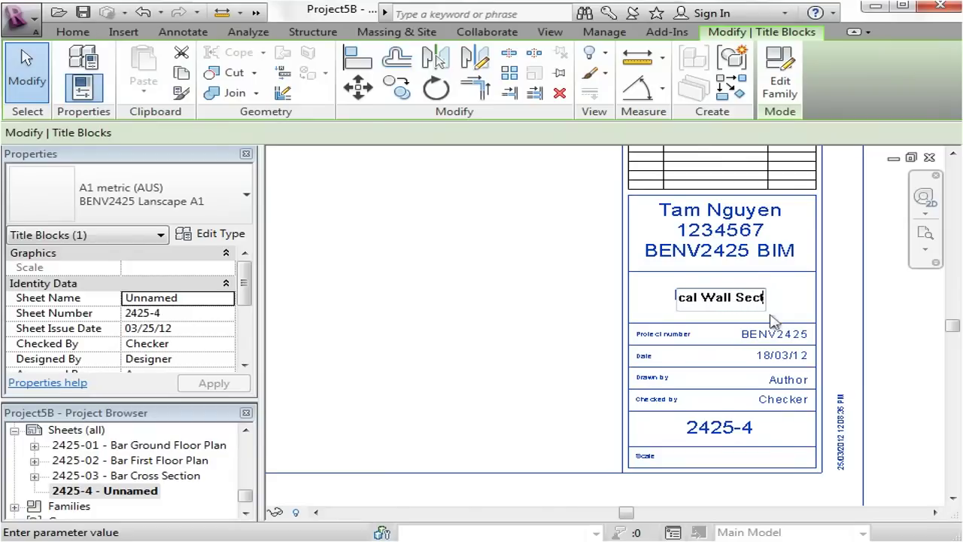
pyautogui.click(878, 331)
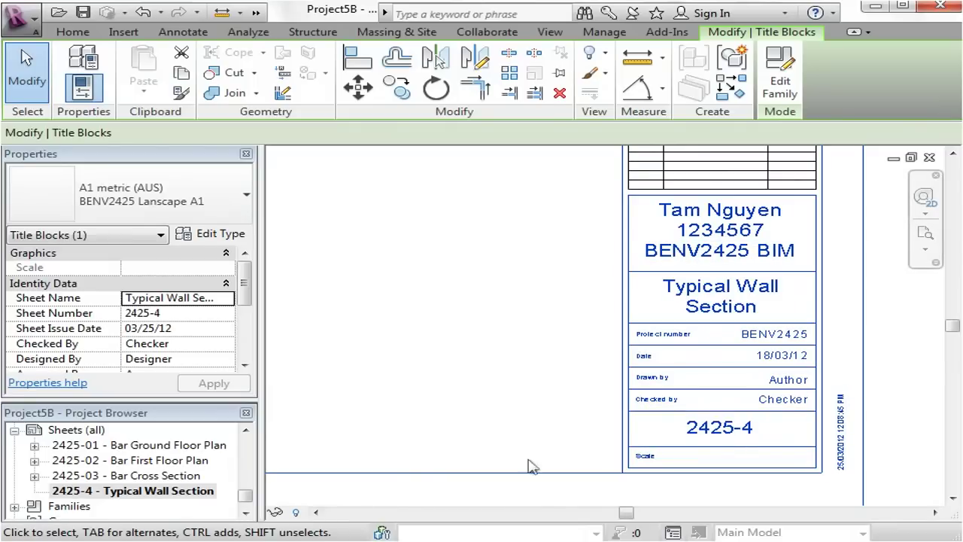
# Step: Rename sheet 2425-01 to 2425-1 by removing the leading zero
pyautogui.click(508, 446)
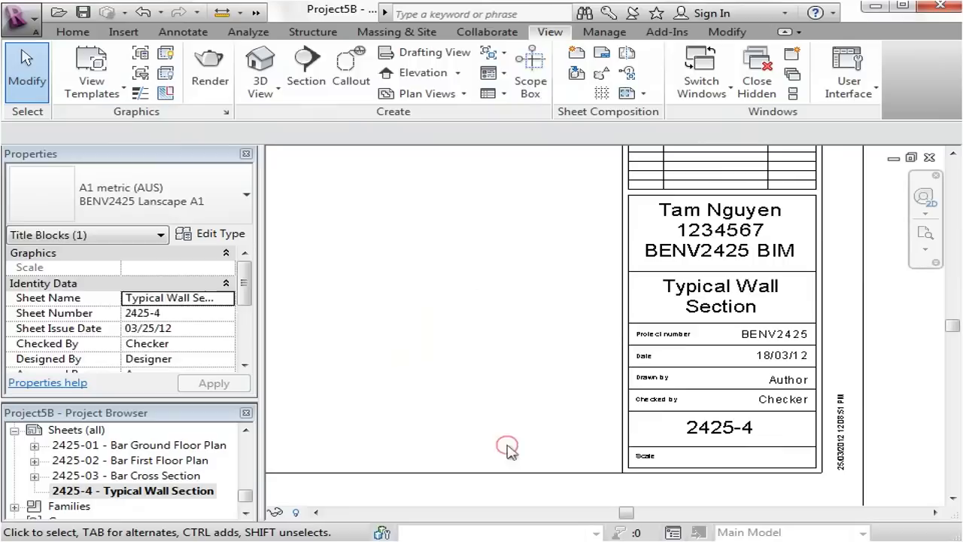
pyautogui.click(90, 446)
pyautogui.rightClick(92, 445)
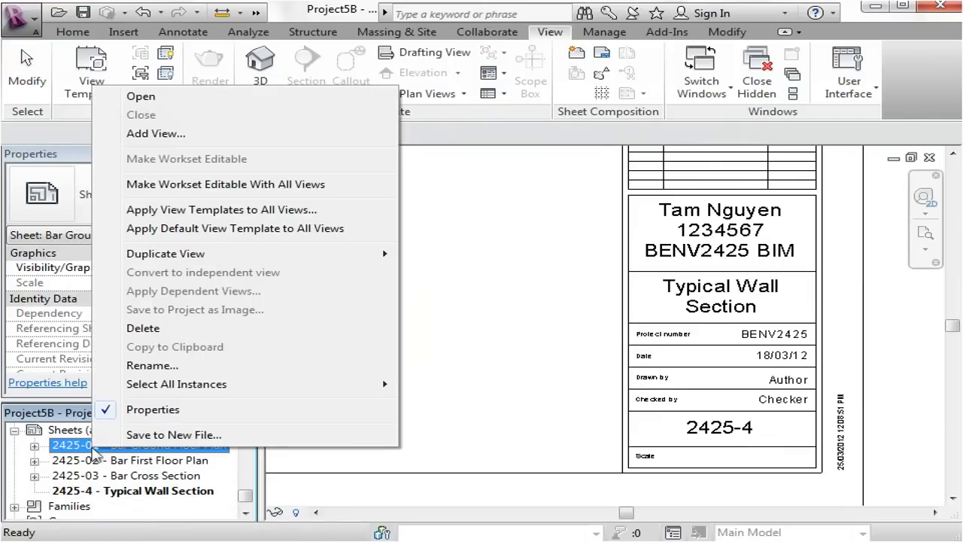
pyautogui.click(151, 366)
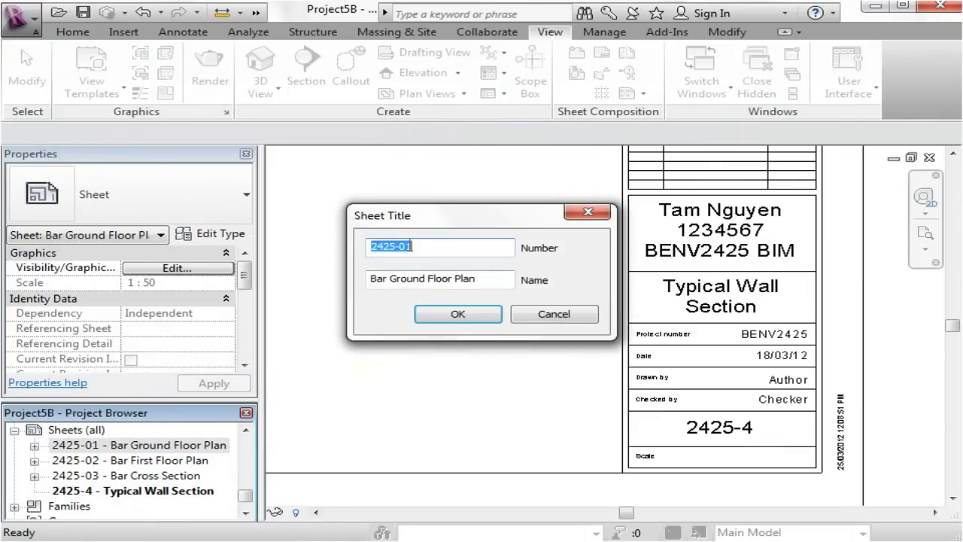
pyautogui.click(405, 248)
pyautogui.press('BackSpace')
pyautogui.click(440, 313)
# Step: Rename sheet 2425-02 to 2425-2 by removing the leading zero
pyautogui.click(86, 459)
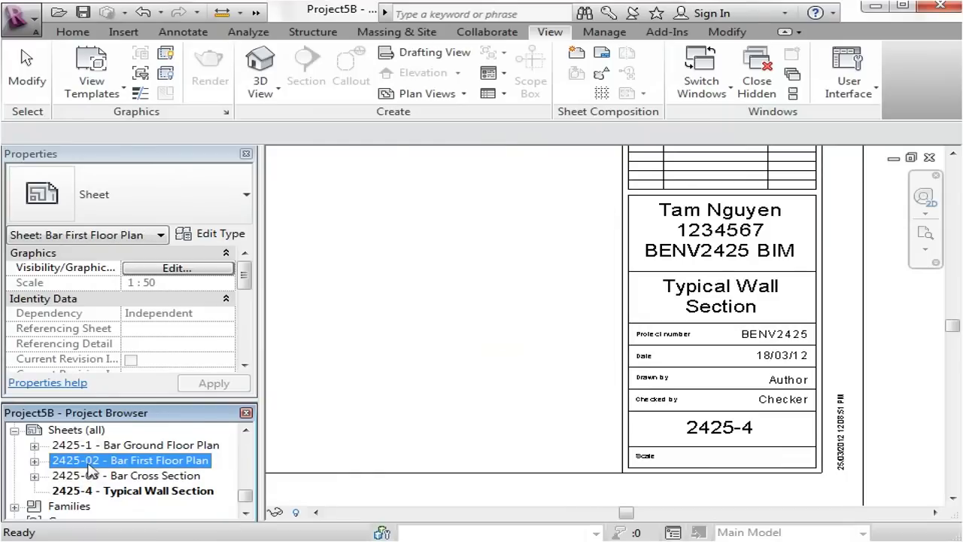
pyautogui.rightClick(89, 461)
pyautogui.click(150, 382)
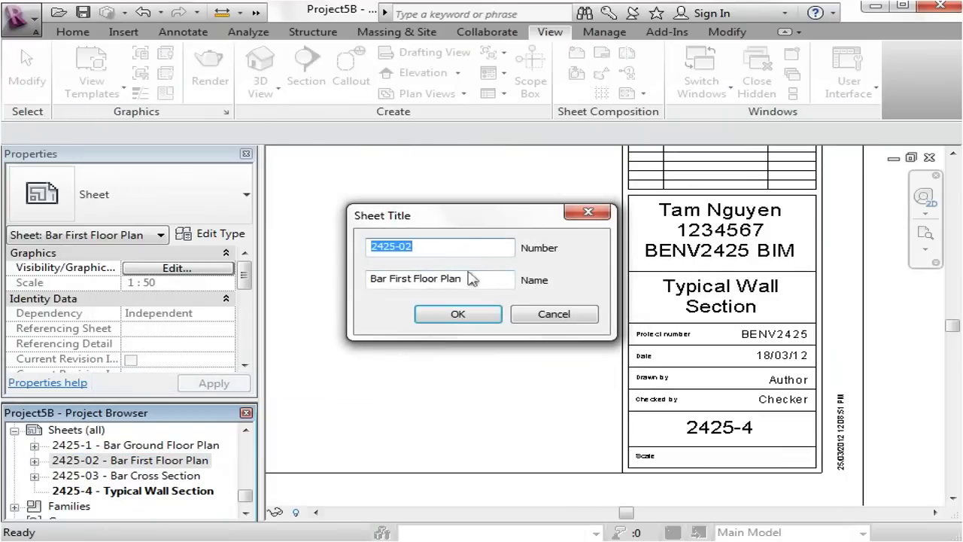
pyautogui.press('End')
pyautogui.press('Left')
pyautogui.press('BackSpace')
pyautogui.click(458, 314)
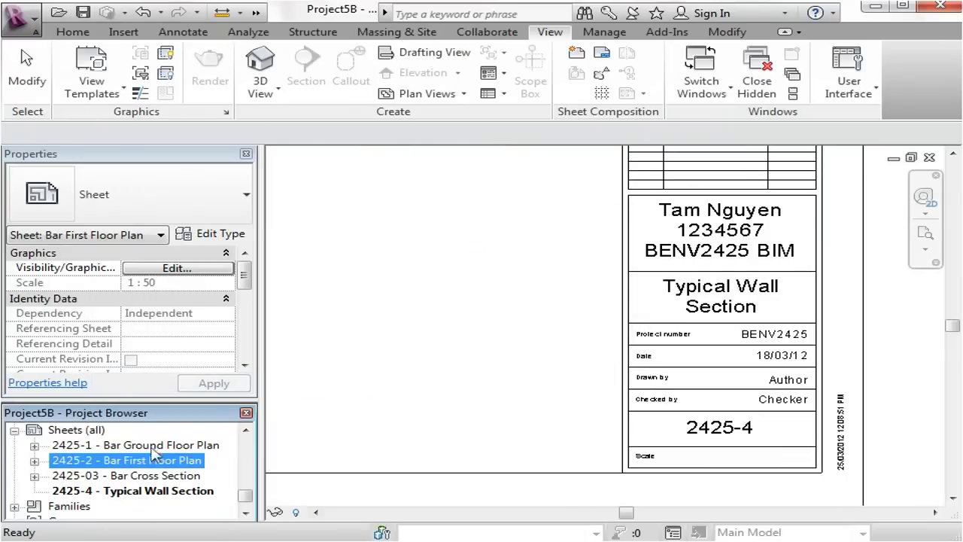
# Step: Rename sheet 2425-03 to 2425-3 by removing the leading zero
pyautogui.click(111, 477)
pyautogui.rightClick(111, 477)
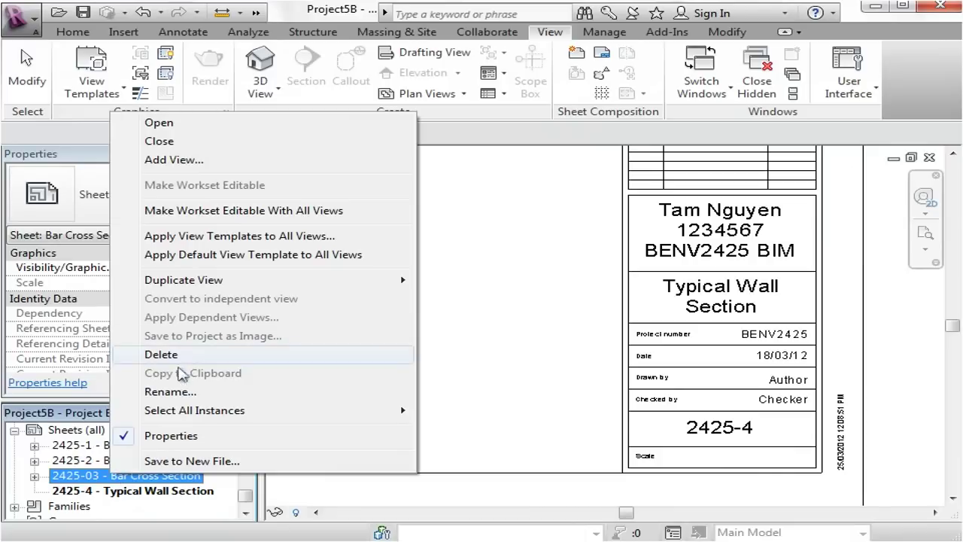
pyautogui.click(191, 392)
pyautogui.press('End')
pyautogui.press('Left')
pyautogui.press('BackSpace')
pyautogui.click(457, 313)
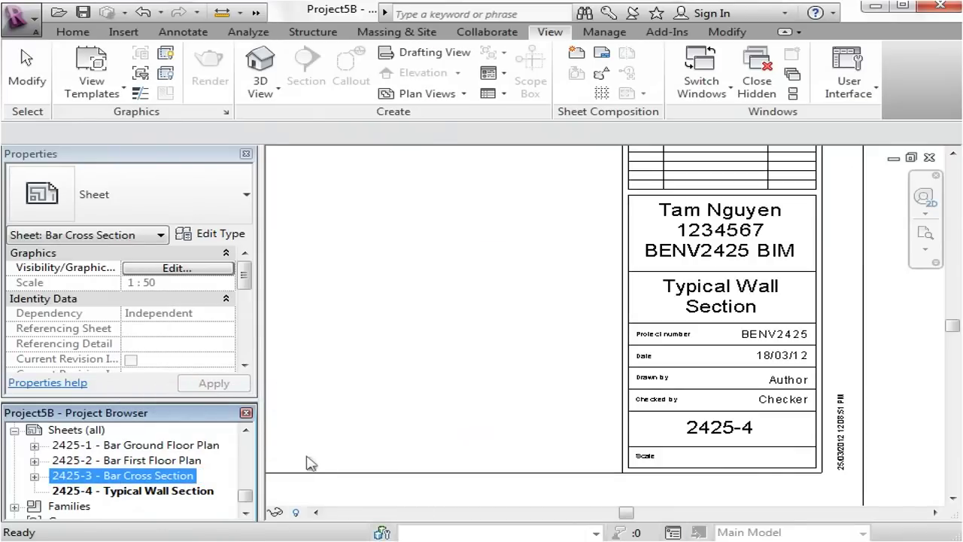
pyautogui.click(378, 426)
# Step: Open sheet 2425-4 Typical Wall Section and frame its whole titleblock
pyautogui.click(90, 493)
pyautogui.click(350, 376)
pyautogui.scroll(-3, 452, 373)
pyautogui.moveTo(451, 374); pyautogui.dragTo(681, 290, button='middle')
pyautogui.scroll(-2, 614, 260)
pyautogui.scroll(-2, 612, 265)
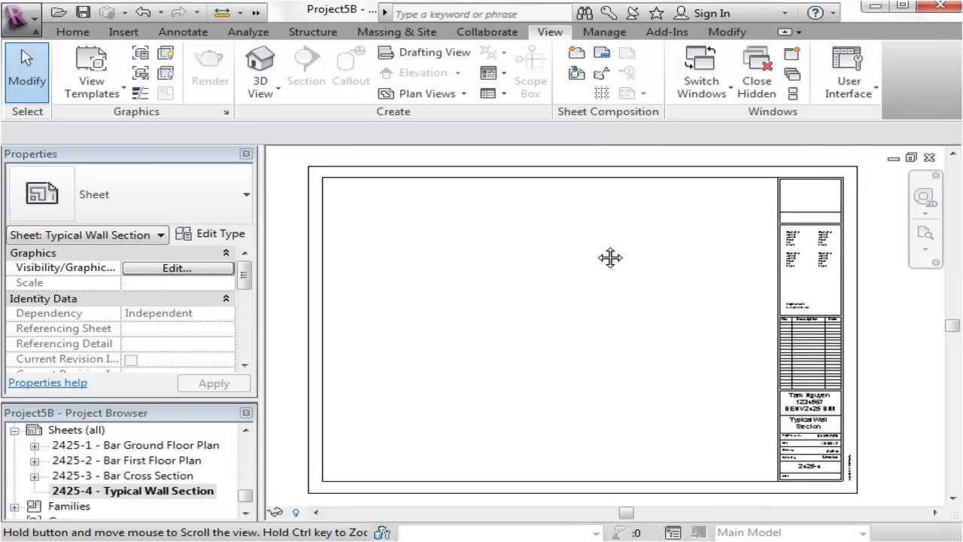
# Step: Place the Typical Wall Section view on the sheet as a viewport
pyautogui.click(576, 73)
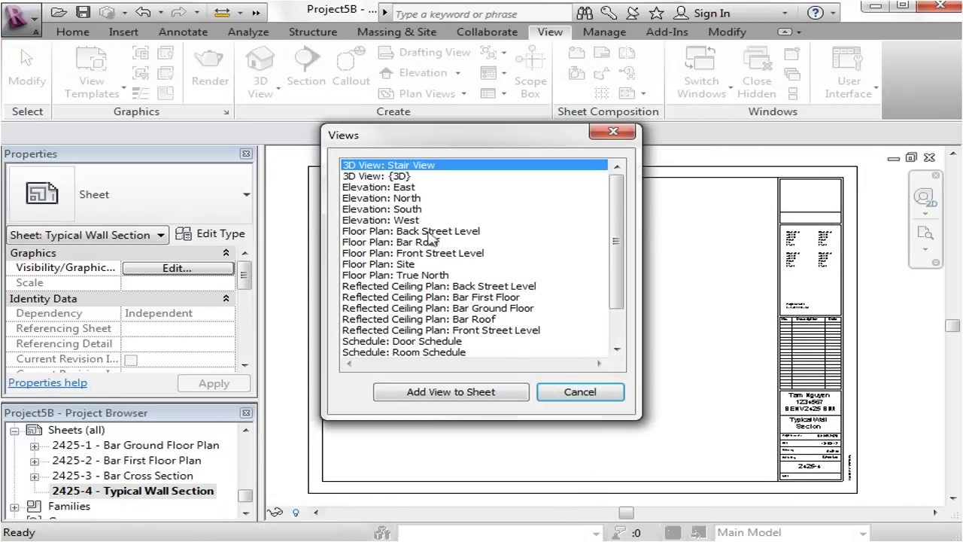
pyautogui.moveTo(620, 200); pyautogui.dragTo(622, 233)
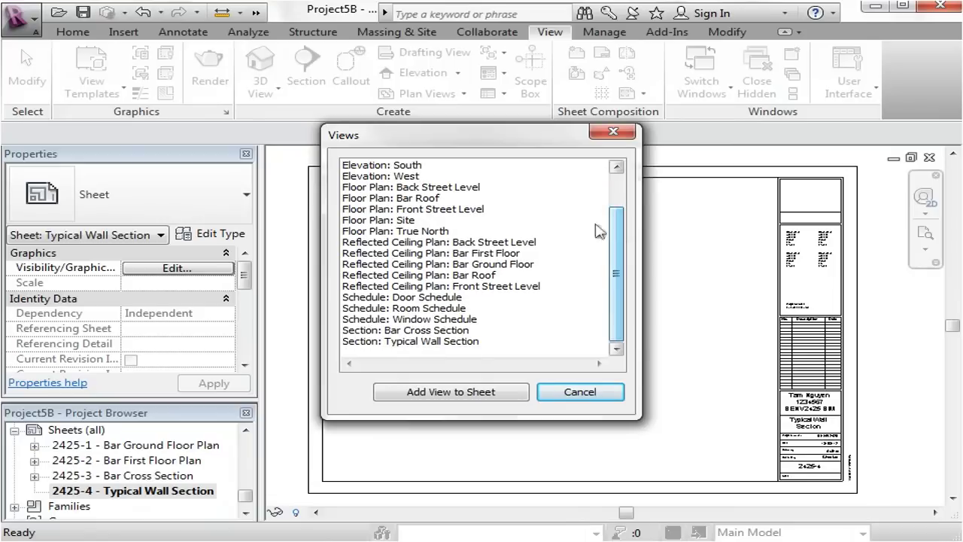
pyautogui.click(397, 341)
pyautogui.click(450, 392)
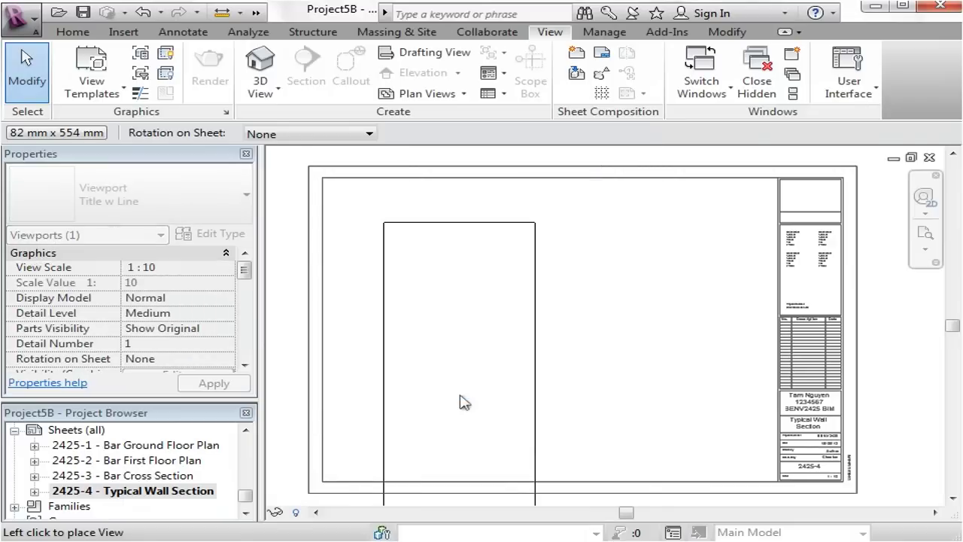
pyautogui.click(529, 332)
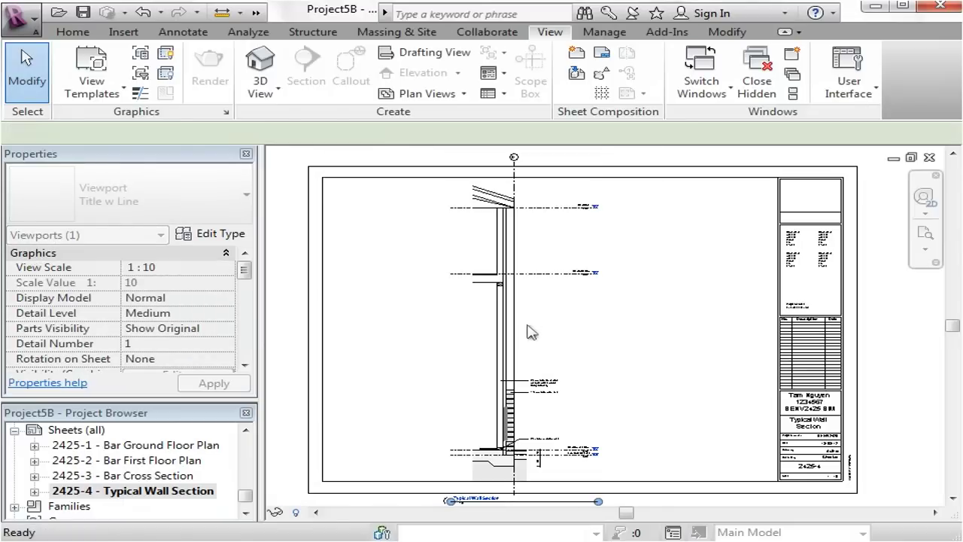
pyautogui.click(700, 335)
pyautogui.moveTo(617, 444); pyautogui.dragTo(598, 432, button='middle')
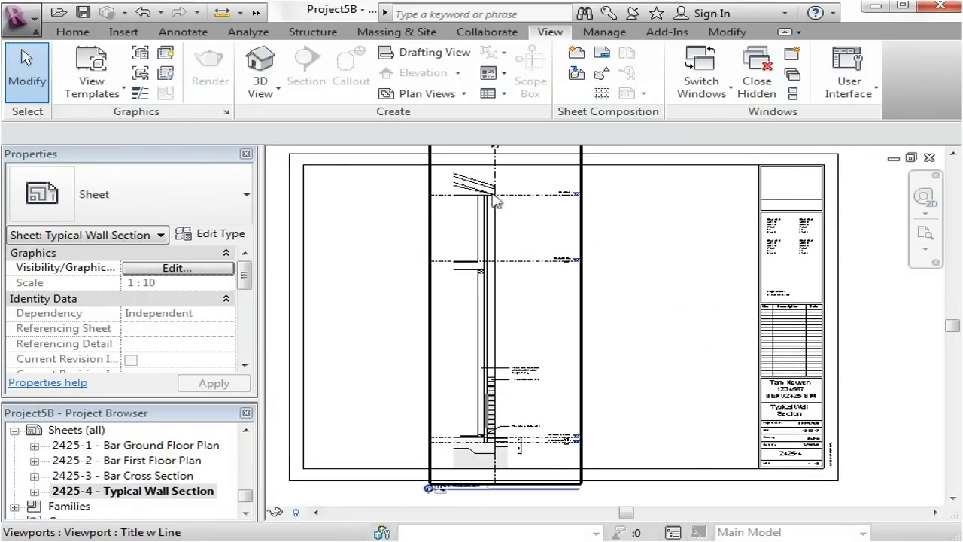
pyautogui.scroll(4, 518, 459)
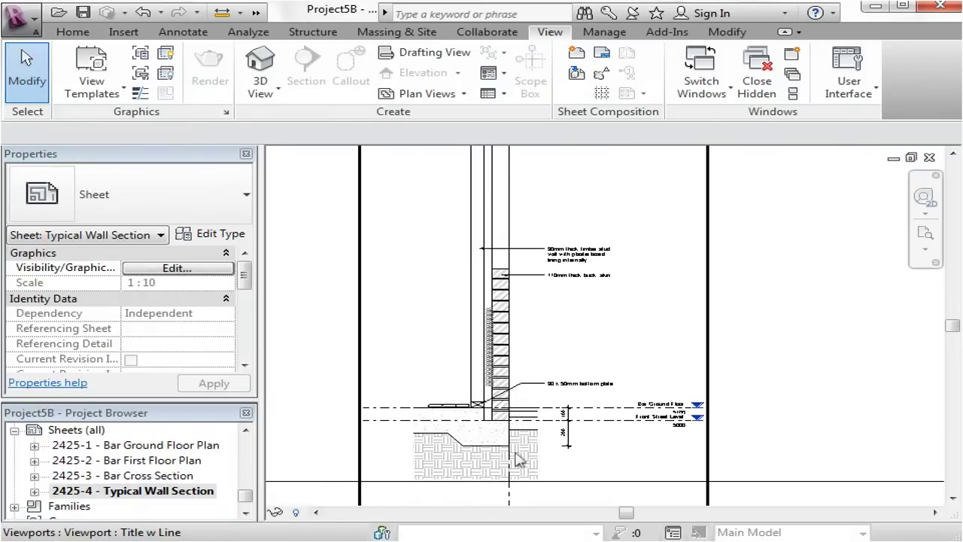
pyautogui.moveTo(517, 459); pyautogui.dragTo(559, 305, button='middle')
pyautogui.scroll(-5, 560, 304)
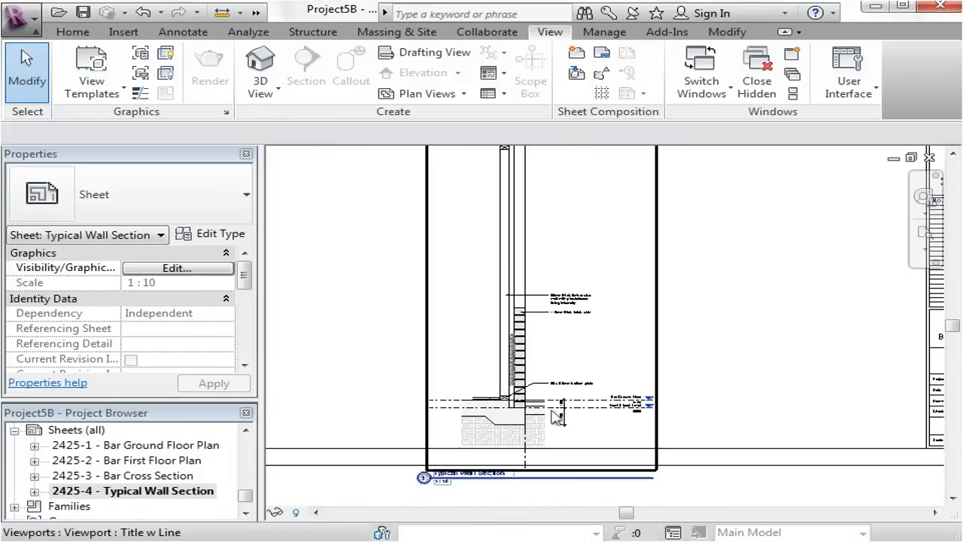
pyautogui.scroll(-4, 553, 346)
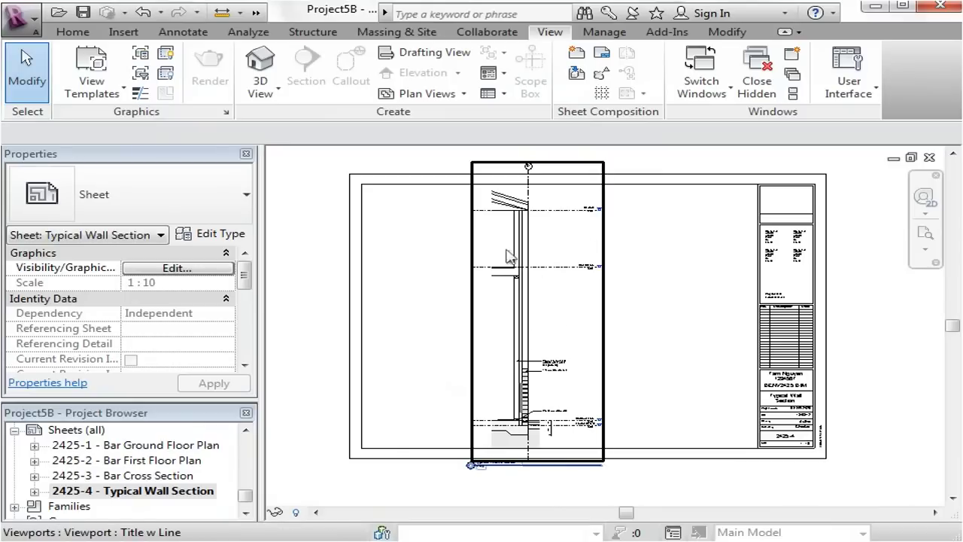
pyautogui.scroll(5, 514, 250)
pyautogui.moveTo(574, 243); pyautogui.dragTo(575, 280, button='middle')
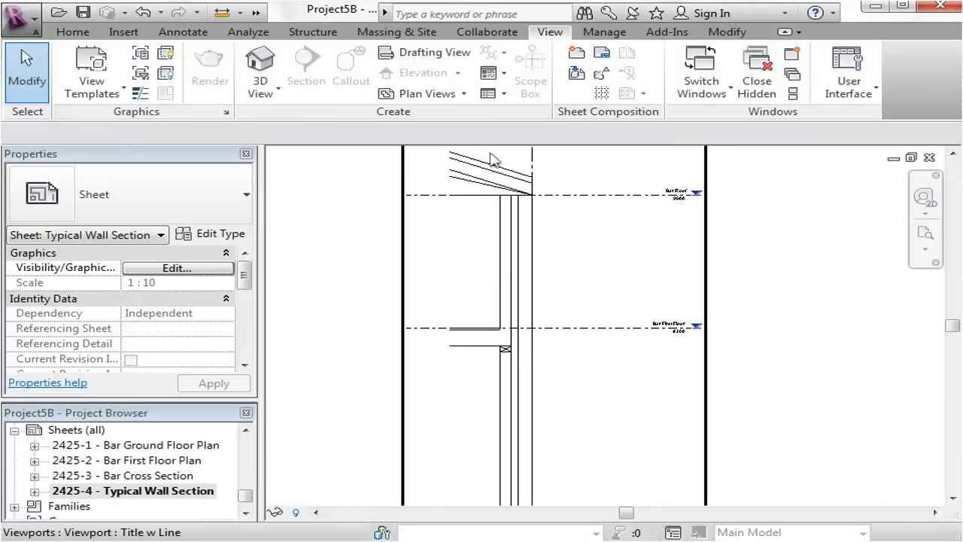
pyautogui.moveTo(570, 417); pyautogui.dragTo(621, 136, button='middle')
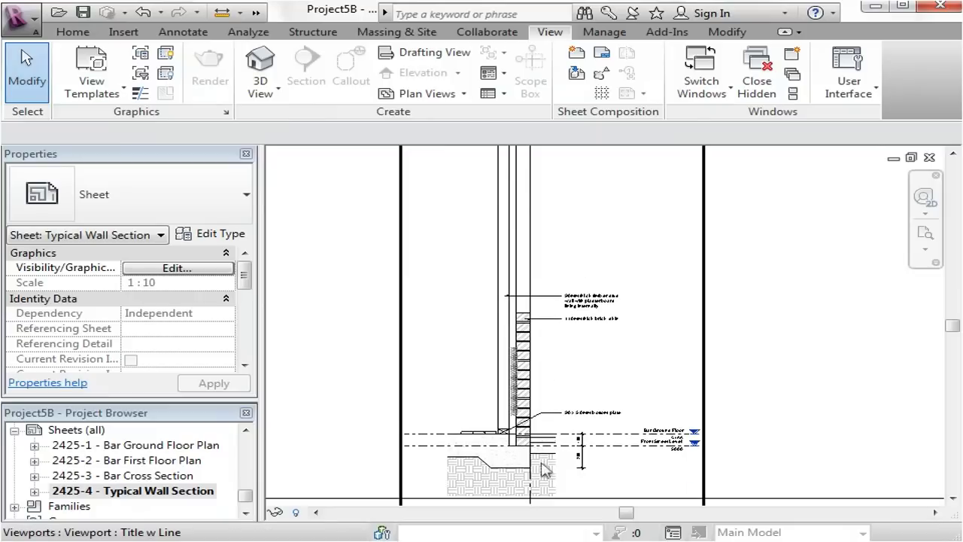
pyautogui.scroll(-1, 589, 365)
pyautogui.scroll(-1, 589, 365)
pyautogui.moveTo(545, 241); pyautogui.dragTo(545, 280, button='middle')
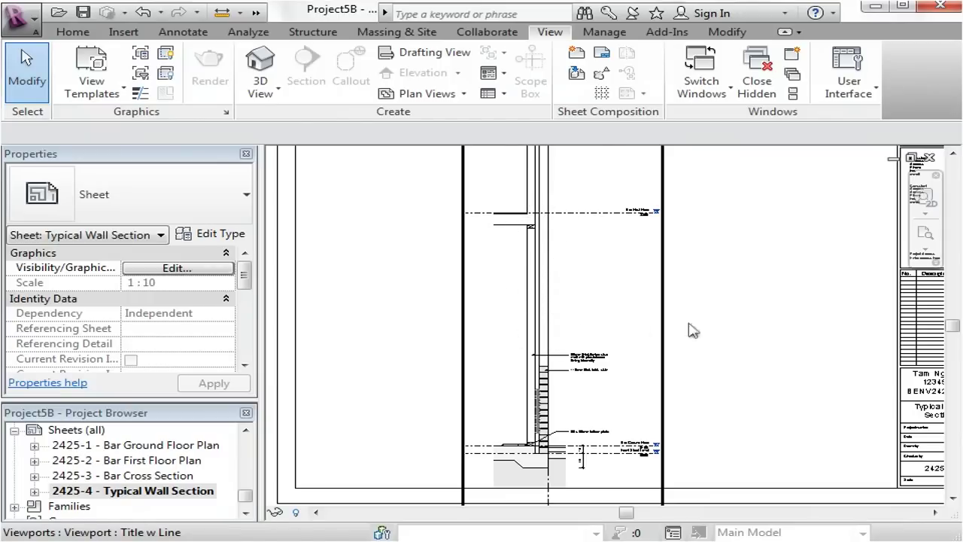
pyautogui.scroll(-2, 366, 294)
pyautogui.moveTo(595, 335); pyautogui.dragTo(621, 357, button='middle')
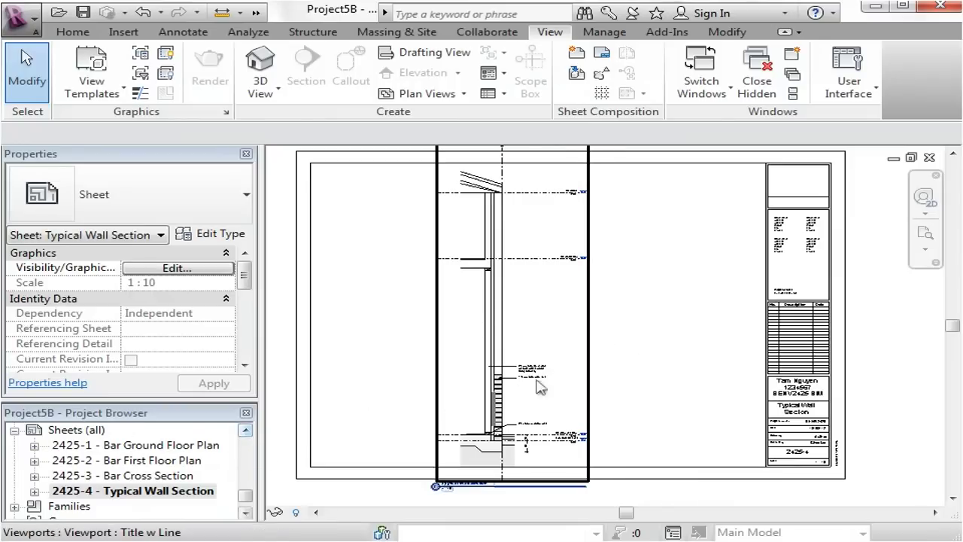
pyautogui.moveTo(650, 399); pyautogui.dragTo(650, 407, button='middle')
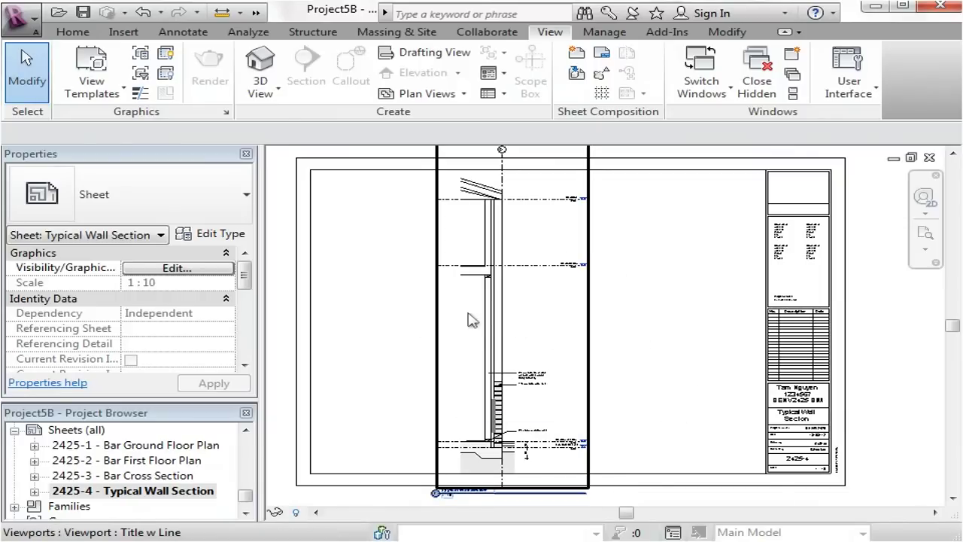
pyautogui.click(498, 336)
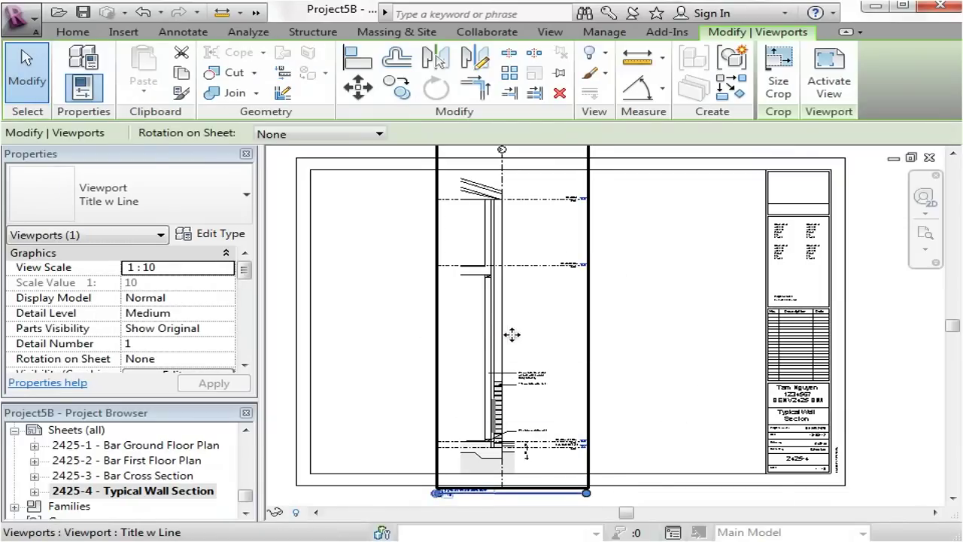
# Step: Activate the Typical Wall Section viewport, show its crop region and select the crop boundary
pyautogui.click(830, 108)
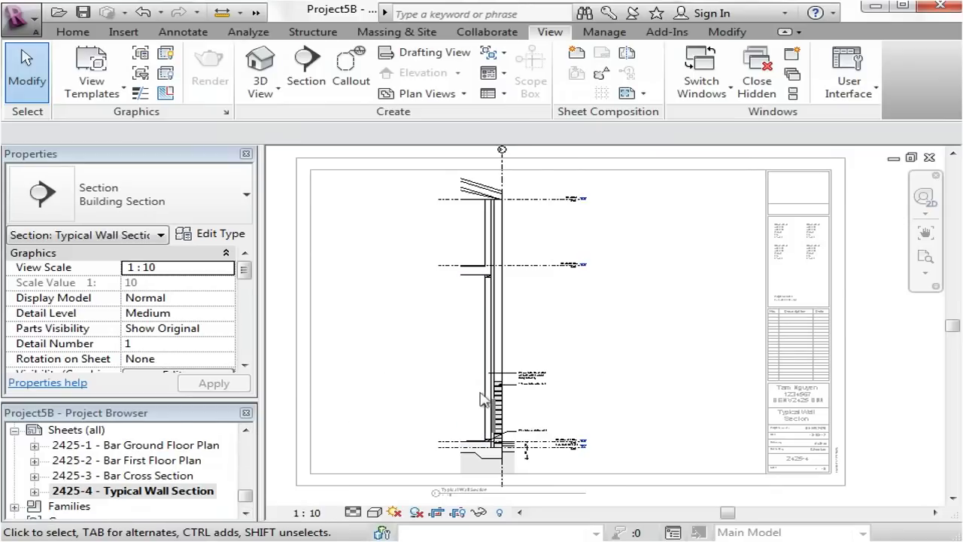
pyautogui.scroll(1, 486, 398)
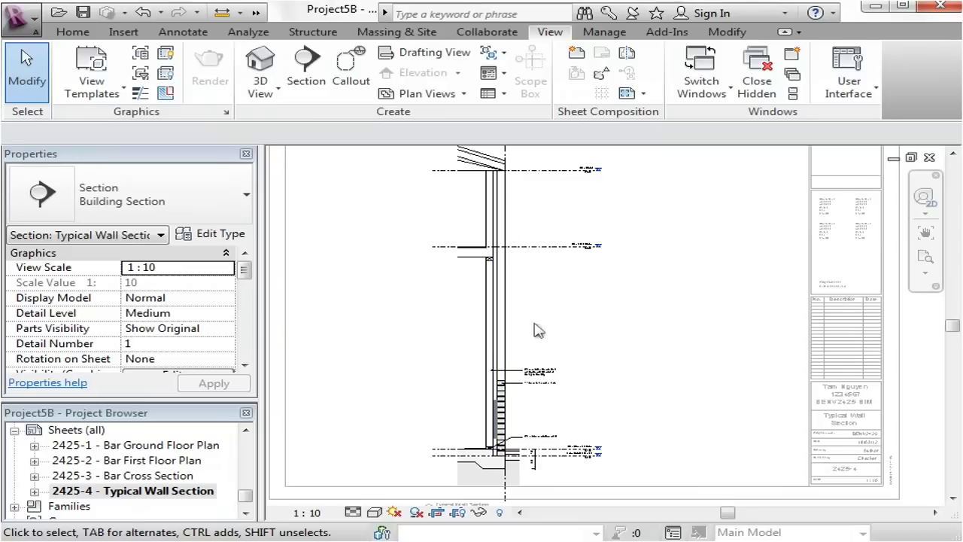
pyautogui.click(457, 513)
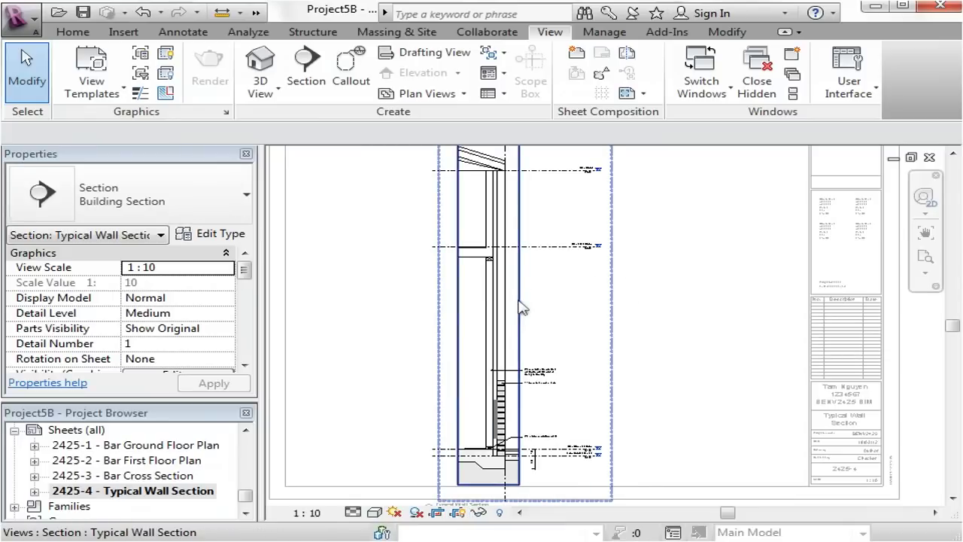
pyautogui.click(520, 306)
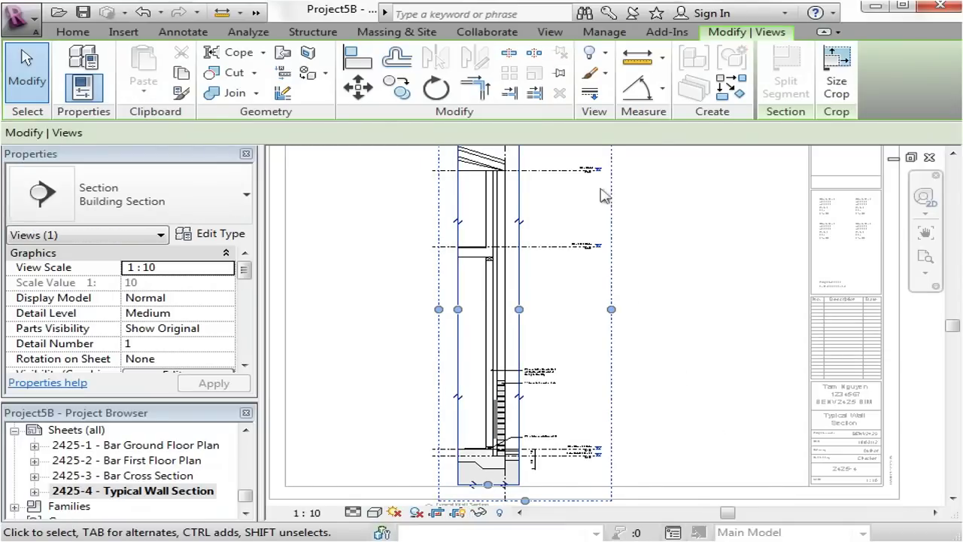
pyautogui.click(675, 344)
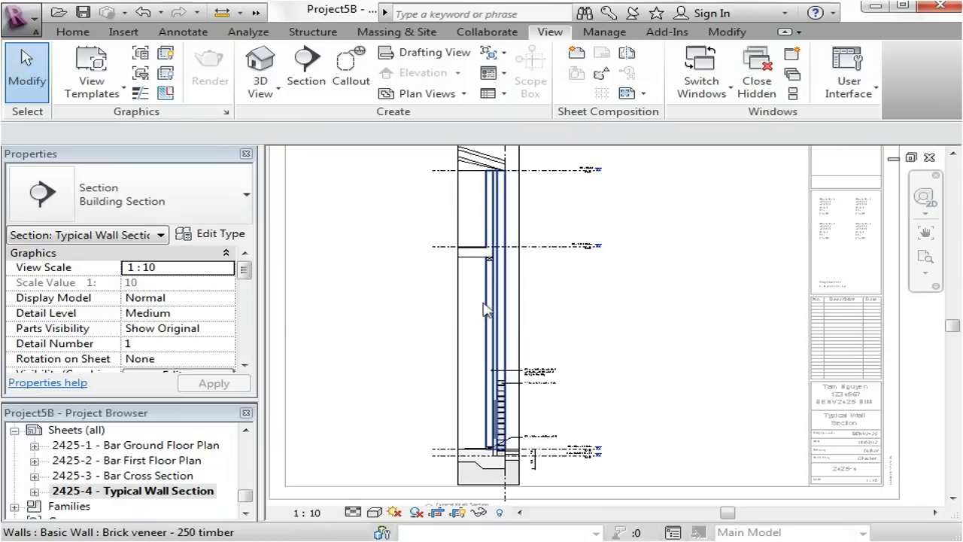
pyautogui.scroll(-2, 458, 313)
pyautogui.moveTo(458, 313); pyautogui.dragTo(465, 339, button='middle')
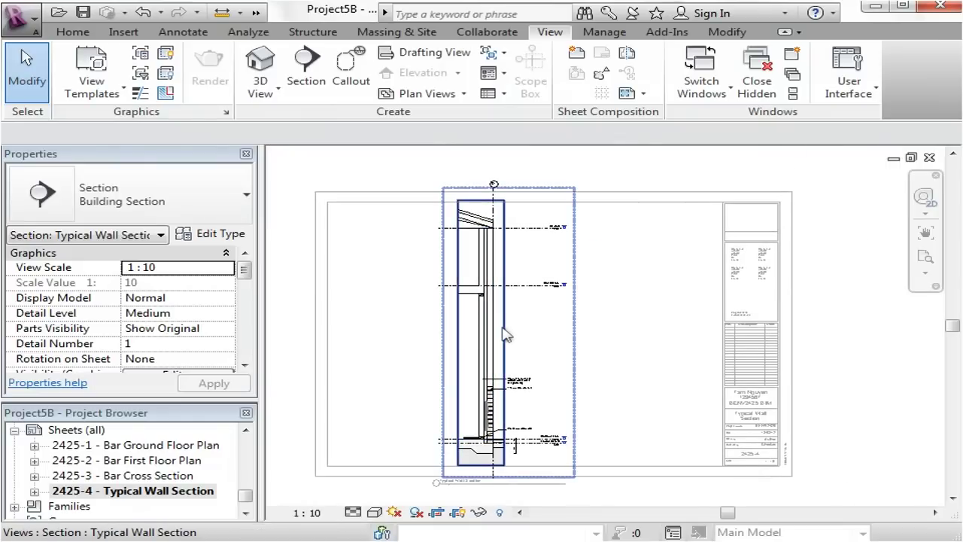
pyautogui.click(514, 301)
pyautogui.scroll(1, 433, 346)
pyautogui.scroll(1, 433, 346)
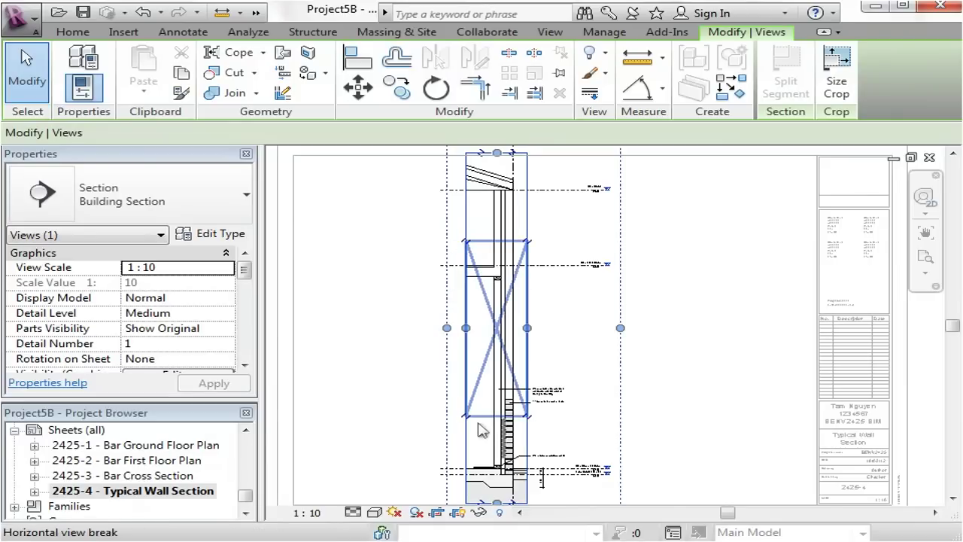
# Step: Extend the upper crop segment of the wall section down to show more wall
pyautogui.click(529, 422)
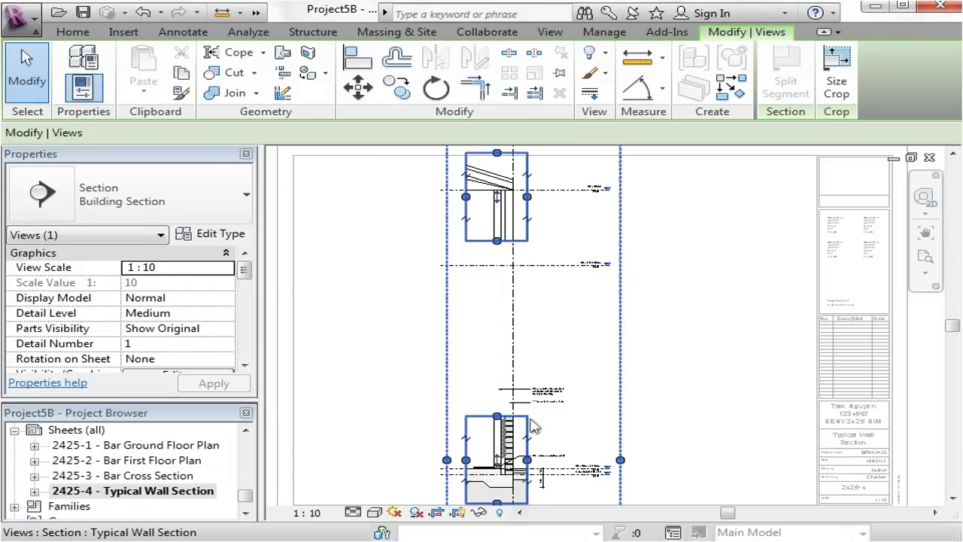
pyautogui.press('Escape')
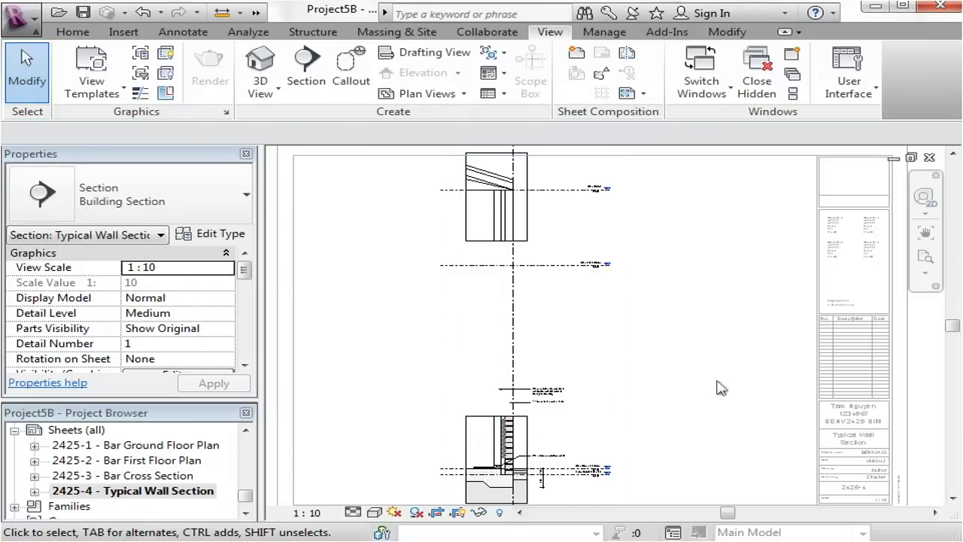
pyautogui.scroll(-1, 549, 387)
pyautogui.scroll(-1, 484, 285)
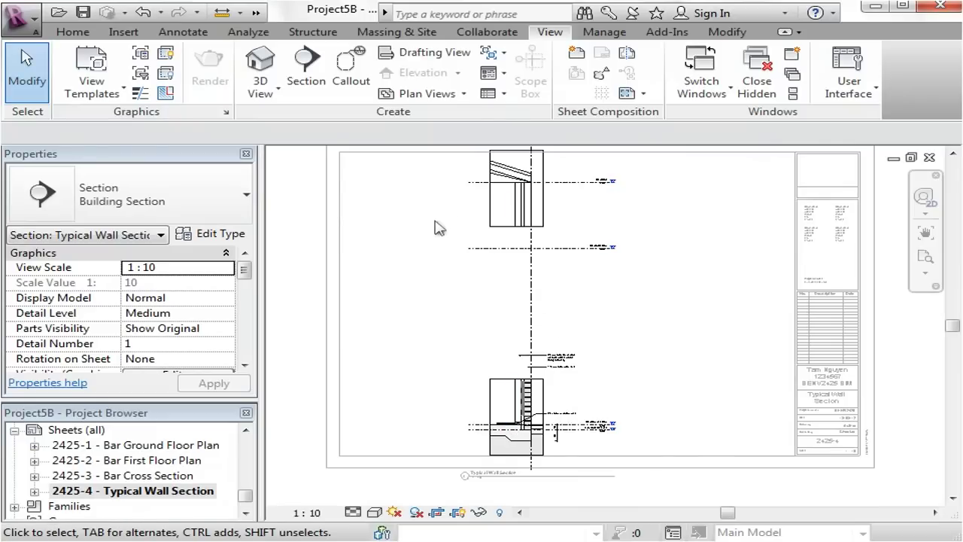
pyautogui.scroll(1, 444, 230)
pyautogui.scroll(1, 545, 493)
pyautogui.scroll(-4, 467, 431)
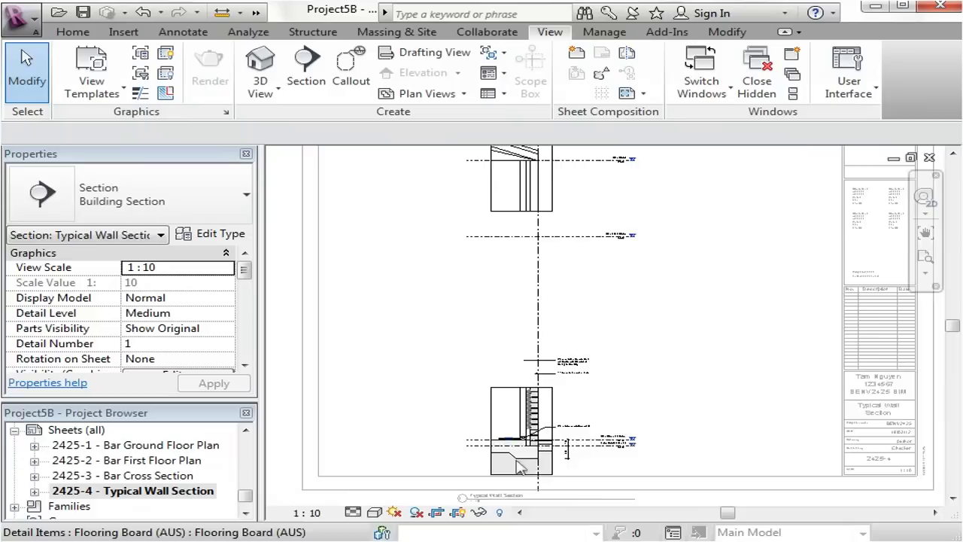
pyautogui.click(514, 249)
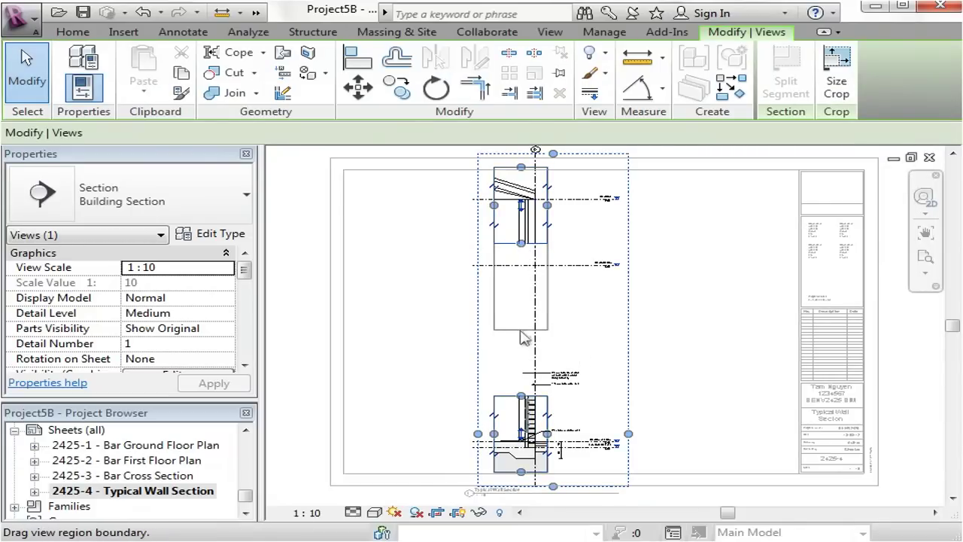
pyautogui.moveTo(520, 360); pyautogui.dragTo(523, 360)
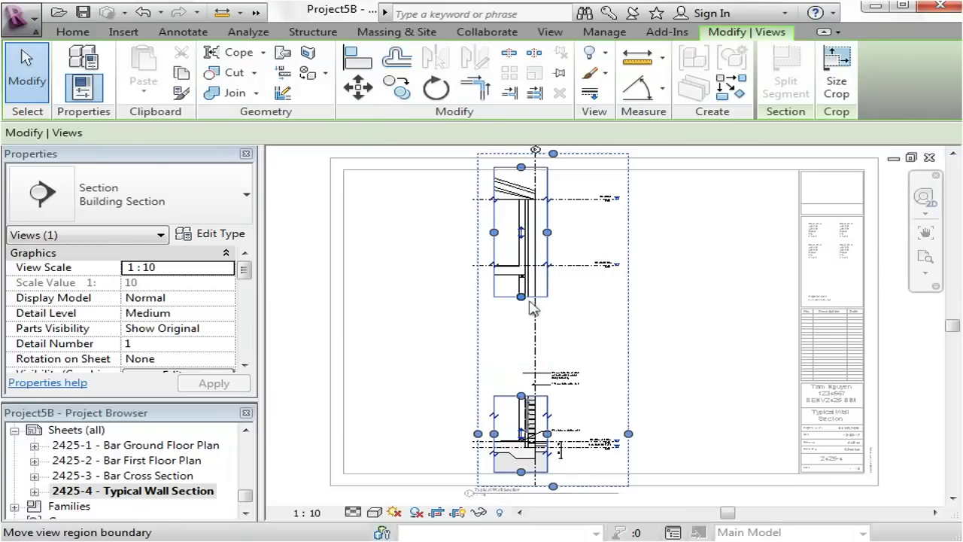
pyautogui.scroll(2, 532, 264)
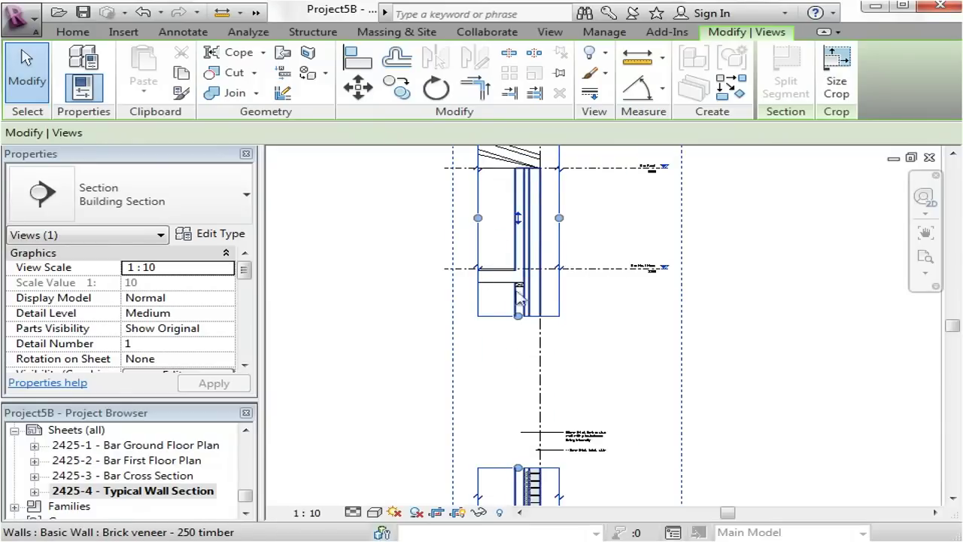
pyautogui.moveTo(497, 323); pyautogui.dragTo(502, 370, button='middle')
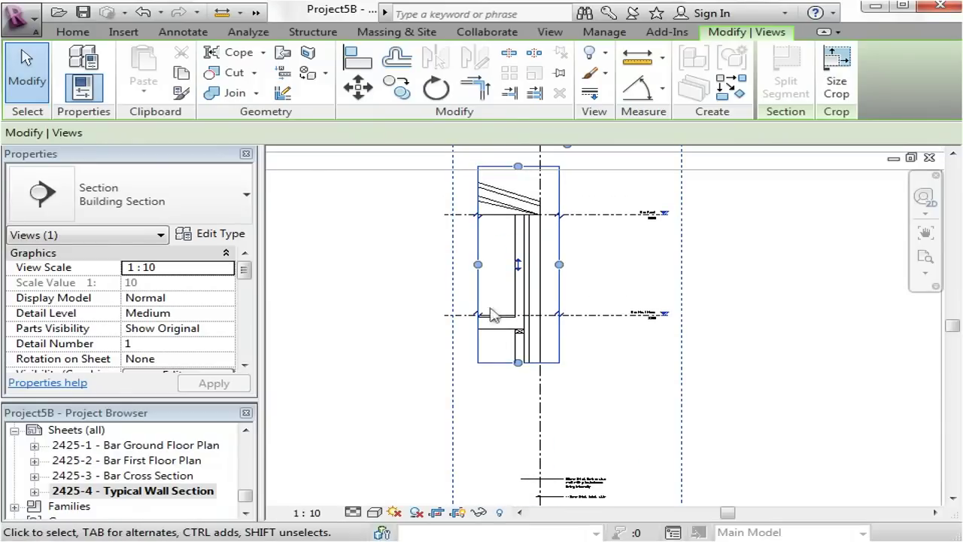
pyautogui.click(608, 392)
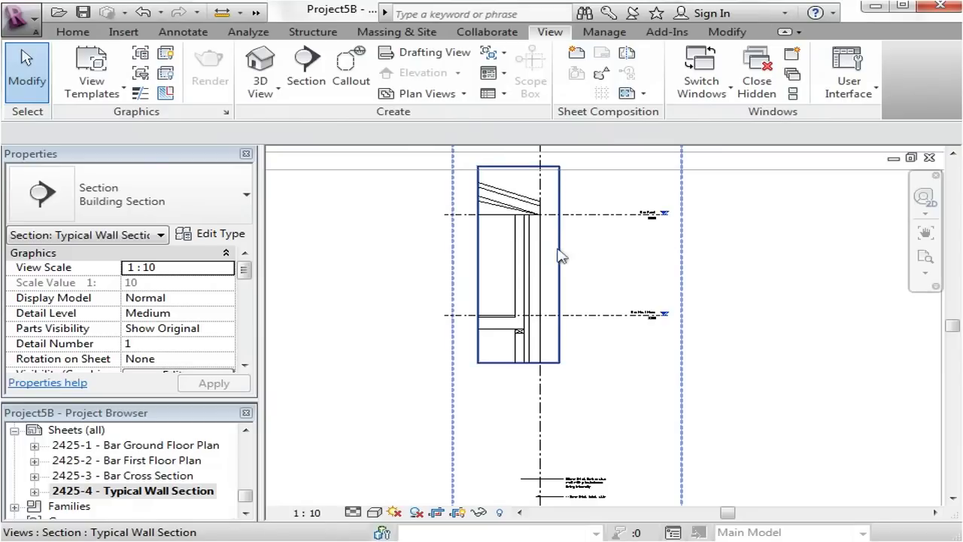
# Step: Split the upper segment with another break, then extend the top and middle pieces to show more wall
pyautogui.click(558, 226)
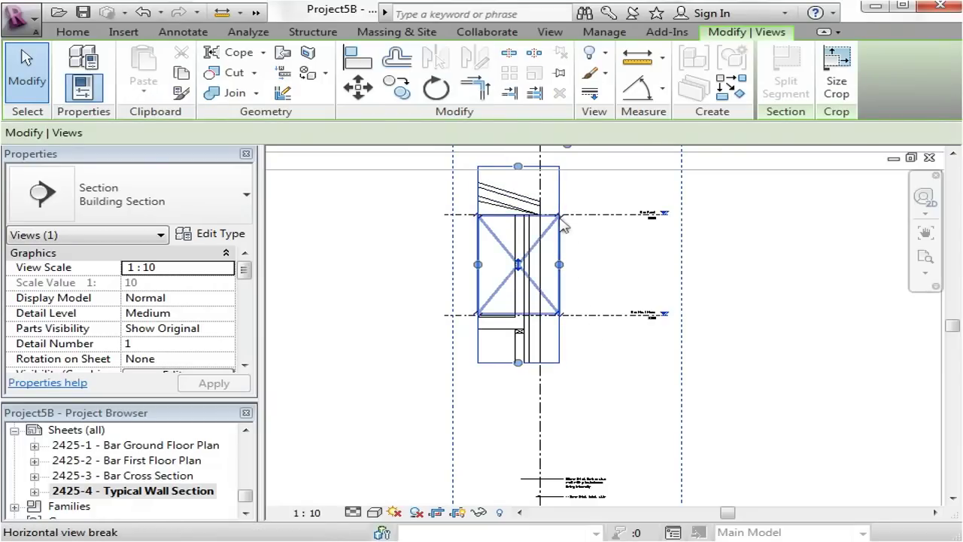
pyautogui.click(564, 316)
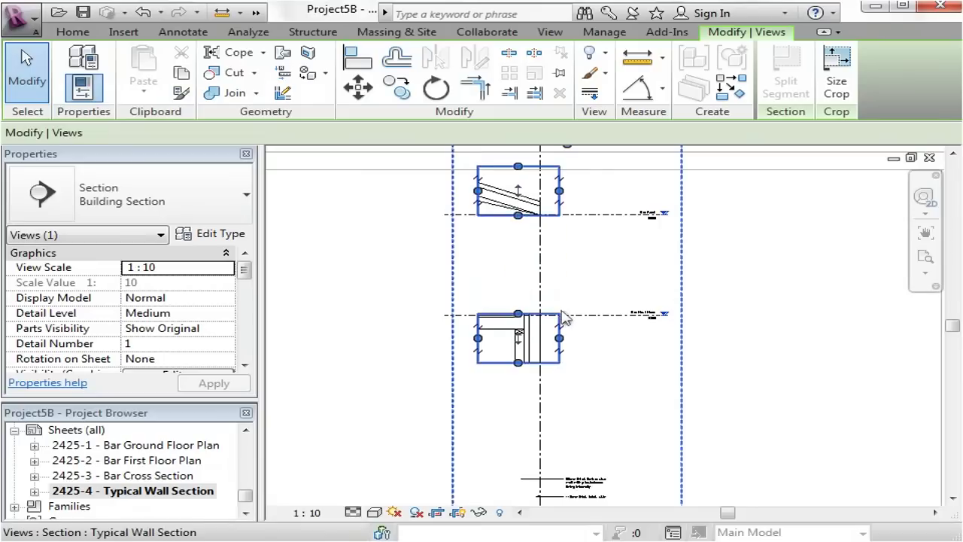
pyautogui.click(615, 378)
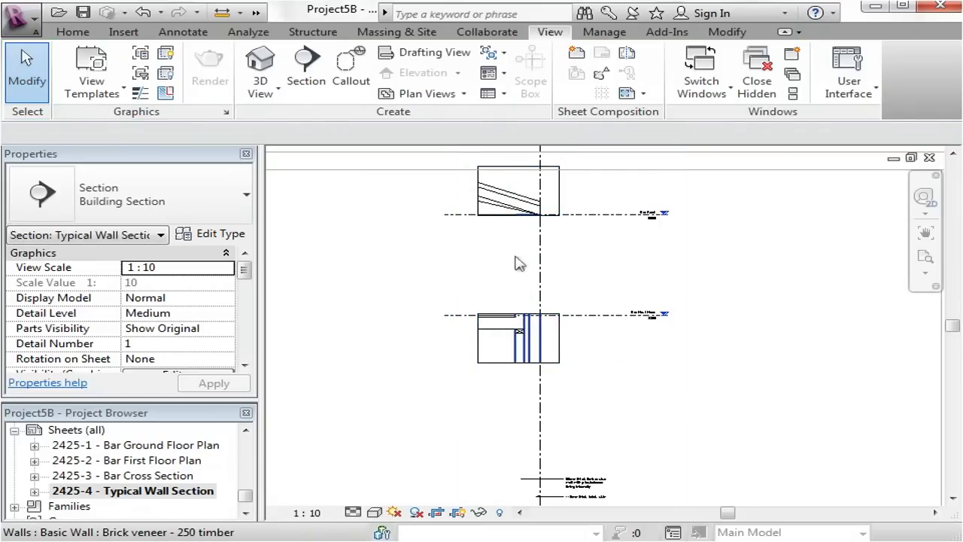
pyautogui.click(562, 205)
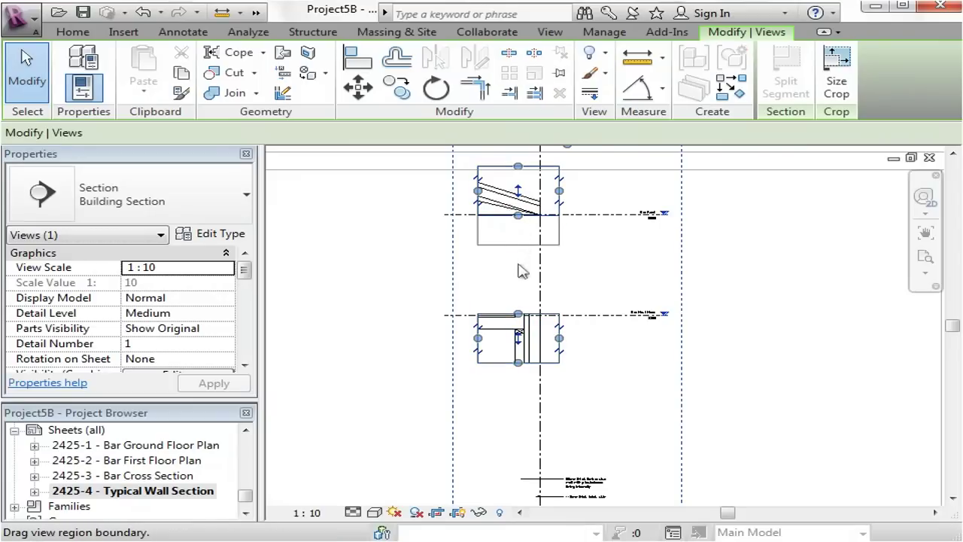
pyautogui.moveTo(523, 272); pyautogui.dragTo(523, 252)
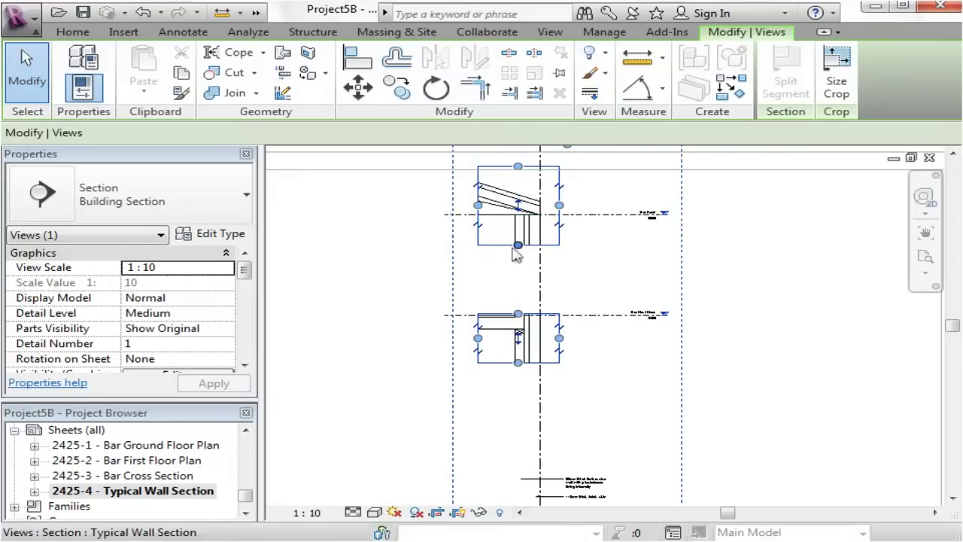
pyautogui.click(601, 261)
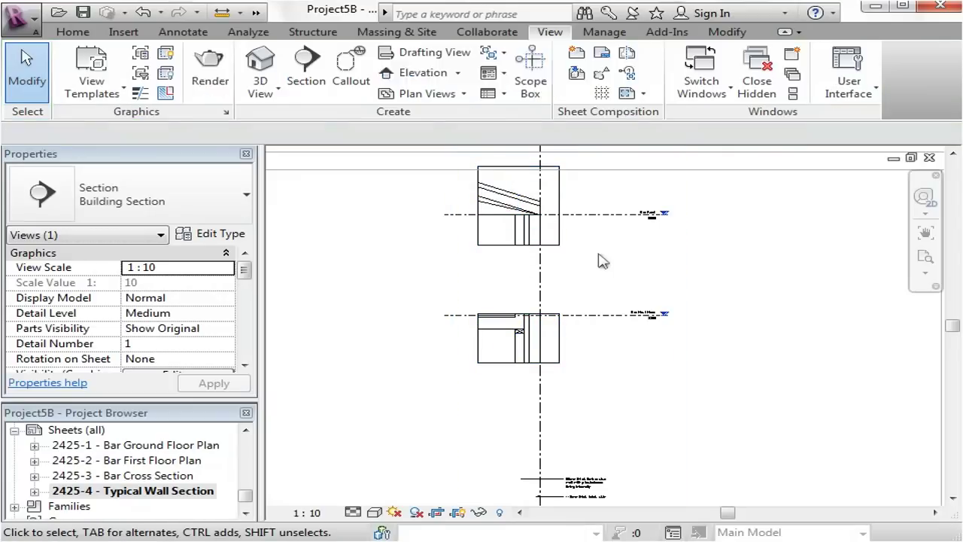
pyautogui.click(561, 346)
pyautogui.moveTo(518, 313); pyautogui.dragTo(517, 282)
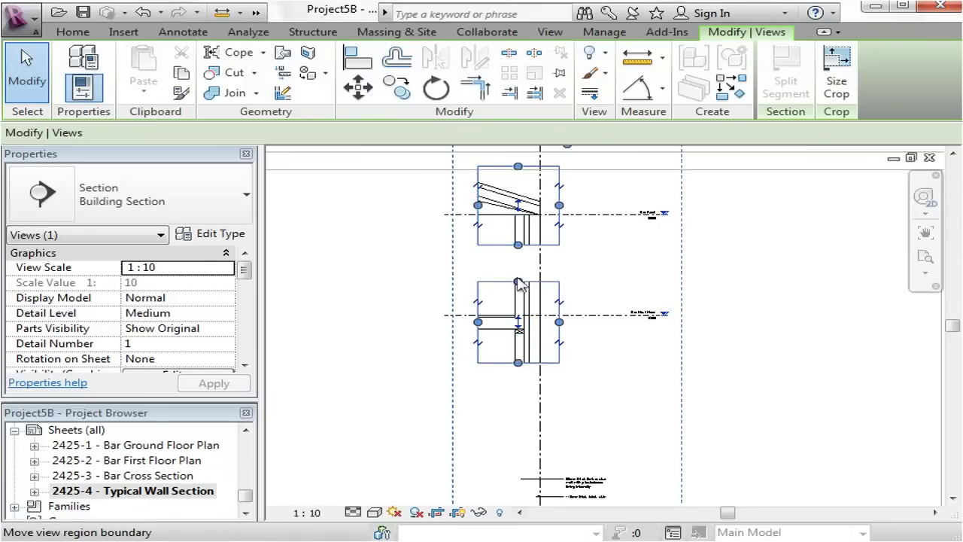
pyautogui.click(607, 385)
pyautogui.scroll(-3, 559, 208)
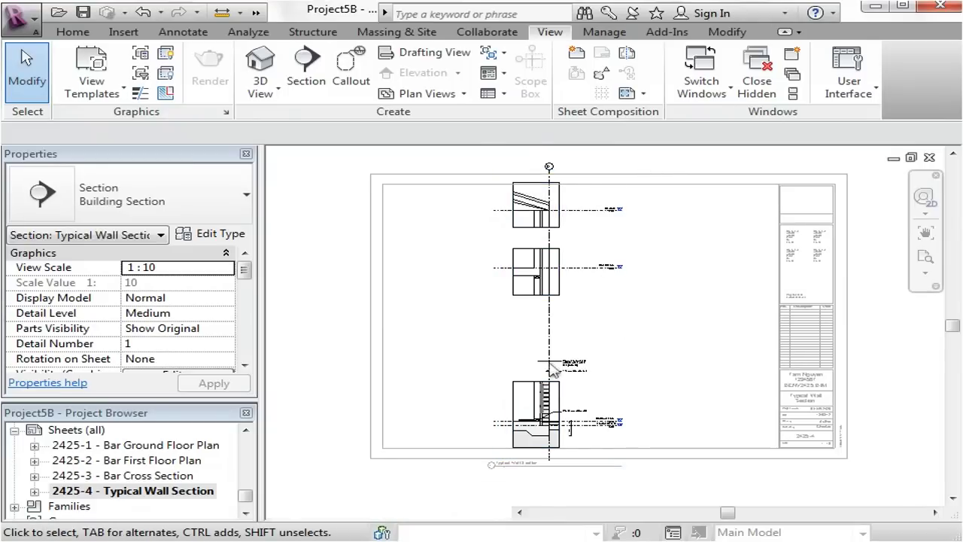
pyautogui.scroll(2, 552, 368)
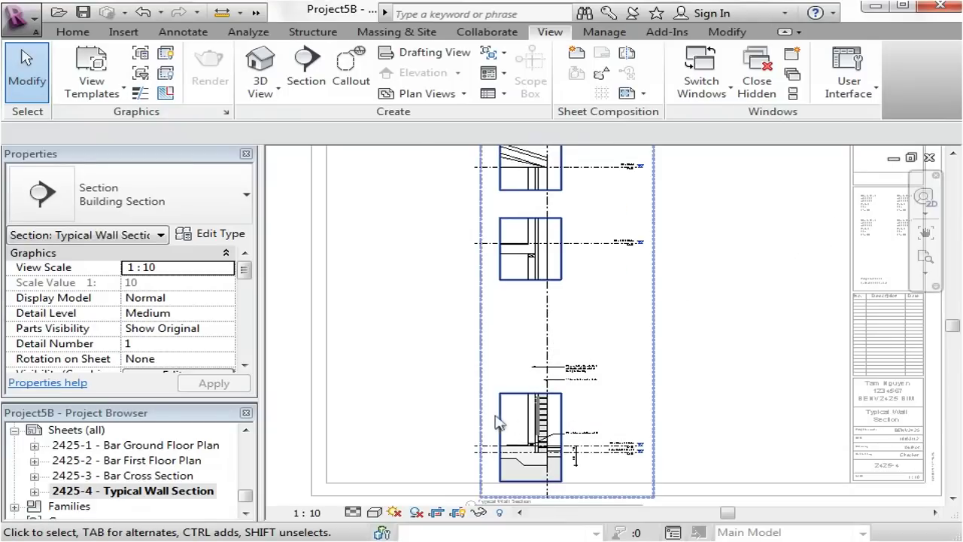
# Step: Drag the viewport's view regions and boundary grips to close the gaps between the three regions
pyautogui.click(531, 287)
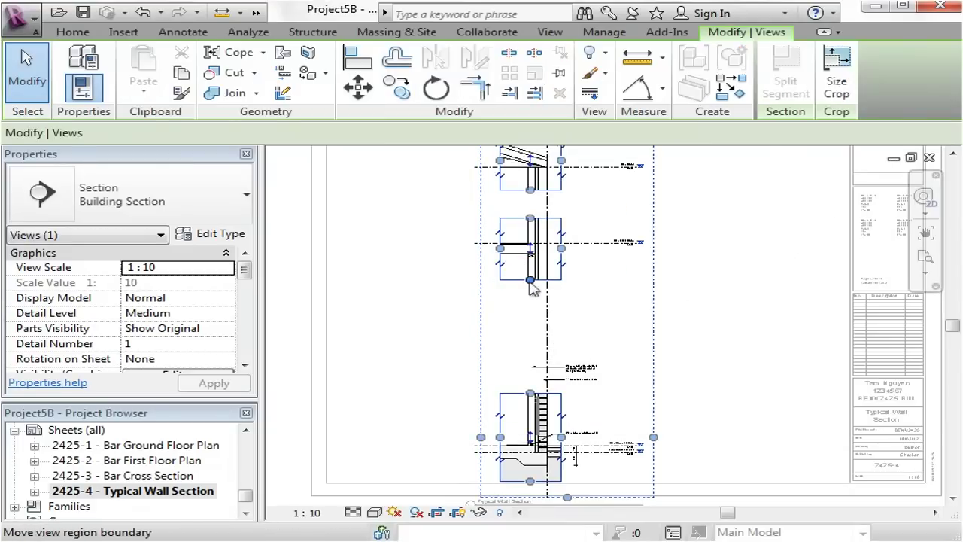
pyautogui.moveTo(533, 296); pyautogui.dragTo(531, 289)
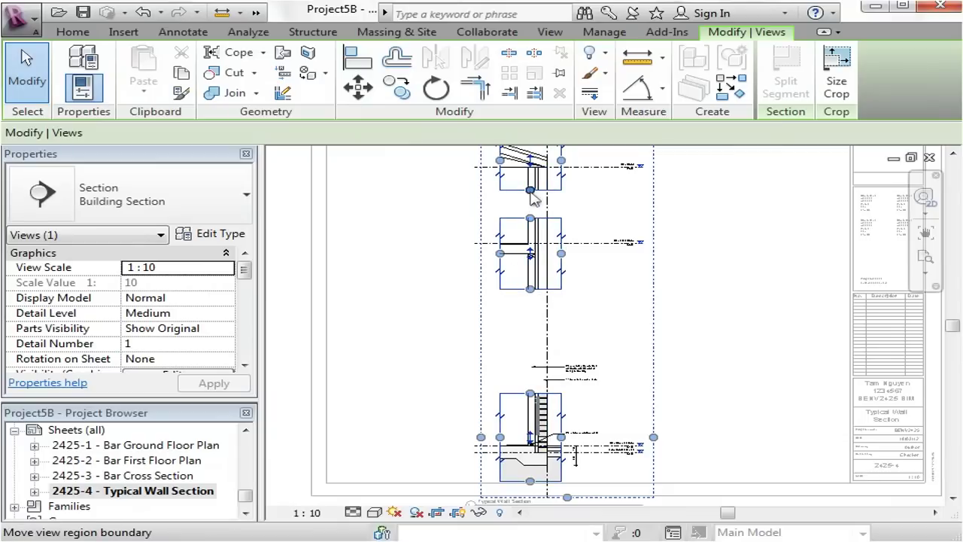
pyautogui.moveTo(532, 206); pyautogui.dragTo(532, 223)
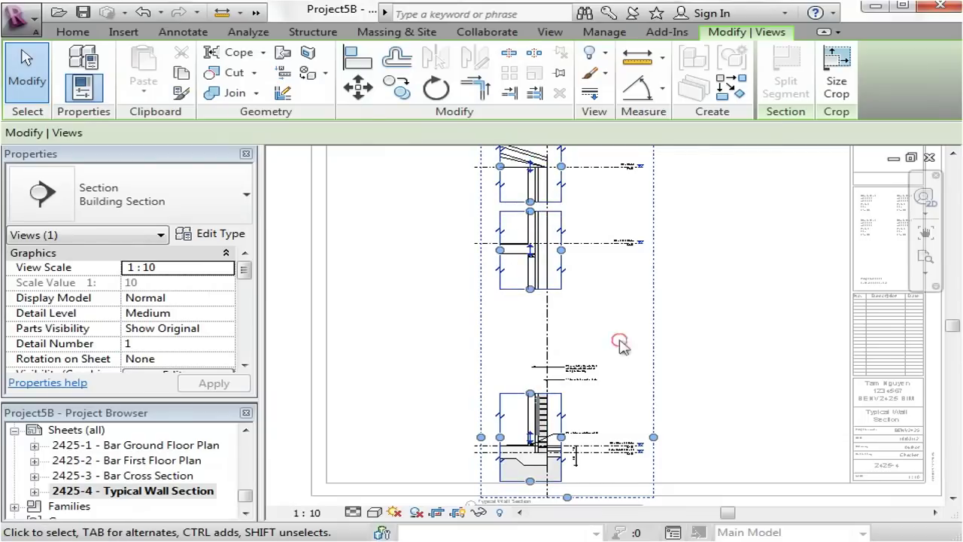
pyautogui.doubleClick(579, 347)
pyautogui.scroll(1, 611, 333)
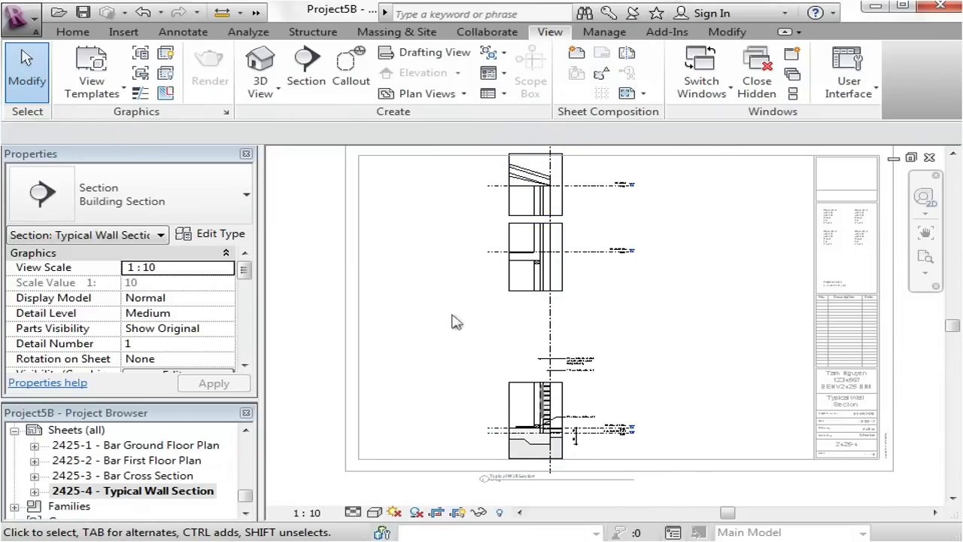
pyautogui.scroll(1, 455, 321)
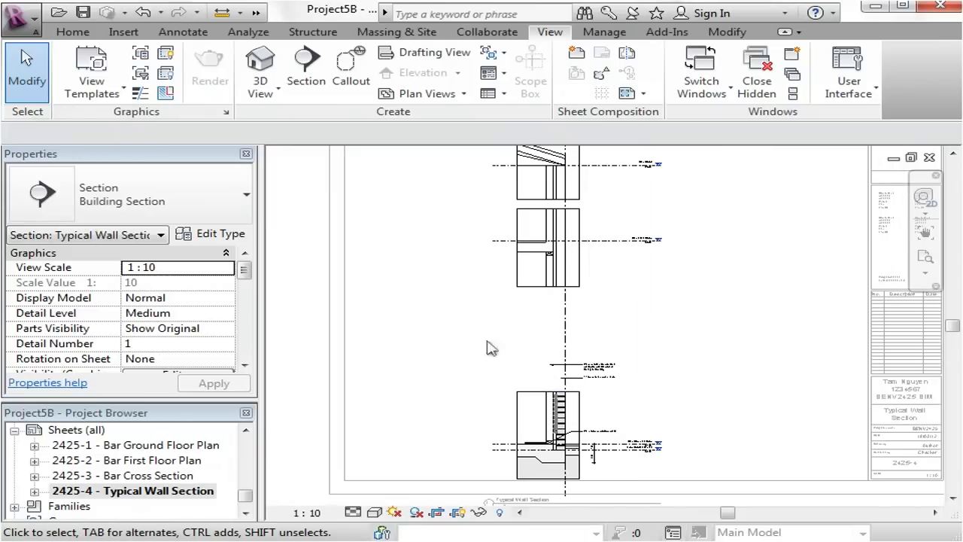
pyautogui.click(534, 399)
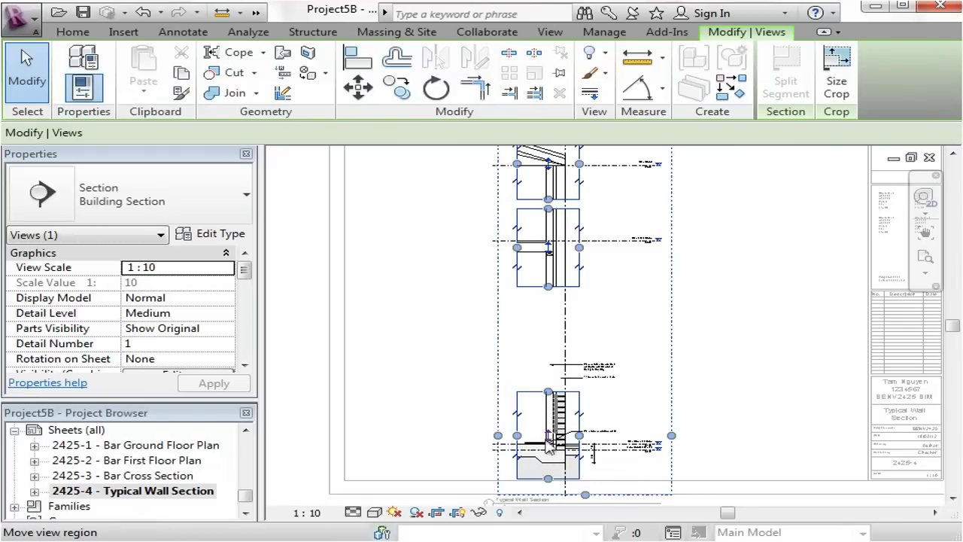
pyautogui.scroll(5, 554, 454)
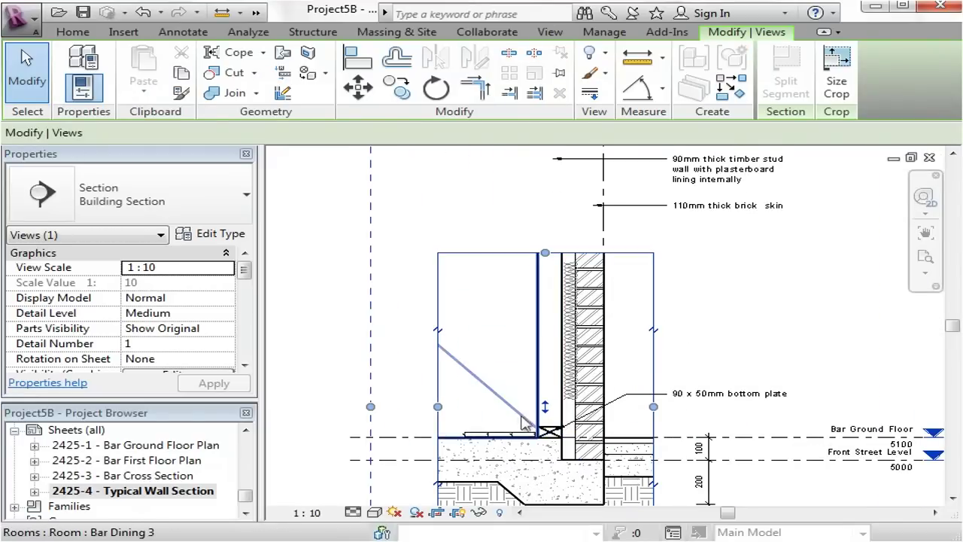
pyautogui.scroll(-3, 543, 378)
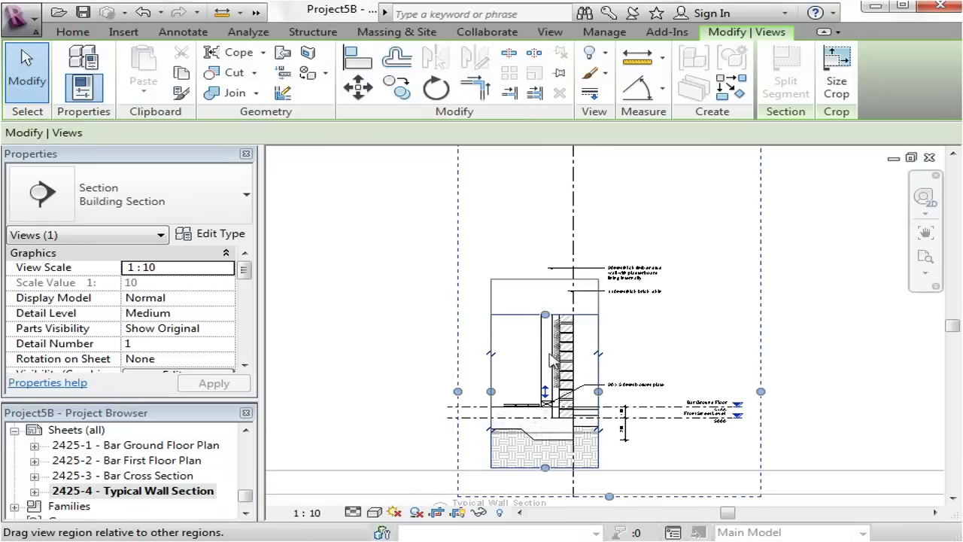
pyautogui.moveTo(678, 301); pyautogui.dragTo(680, 289, button='middle')
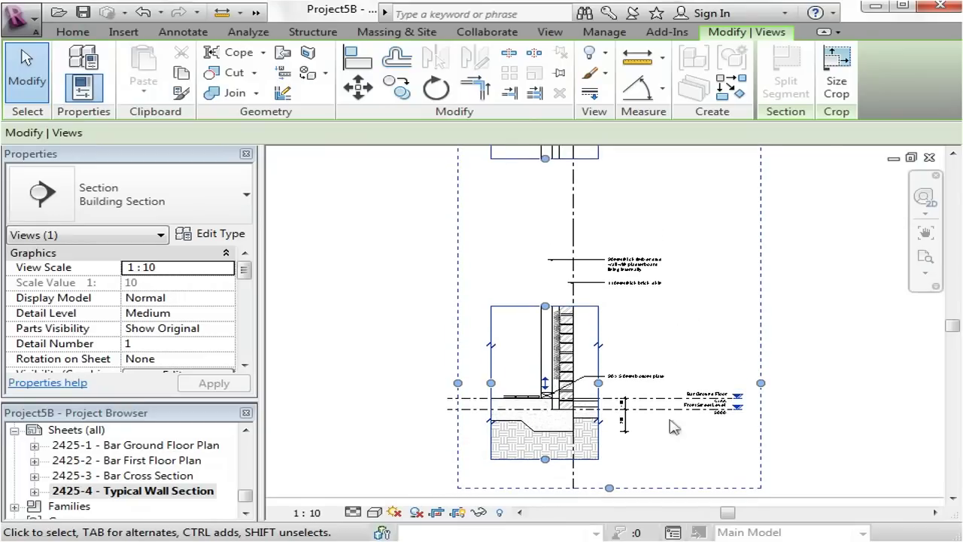
pyautogui.scroll(-2, 613, 402)
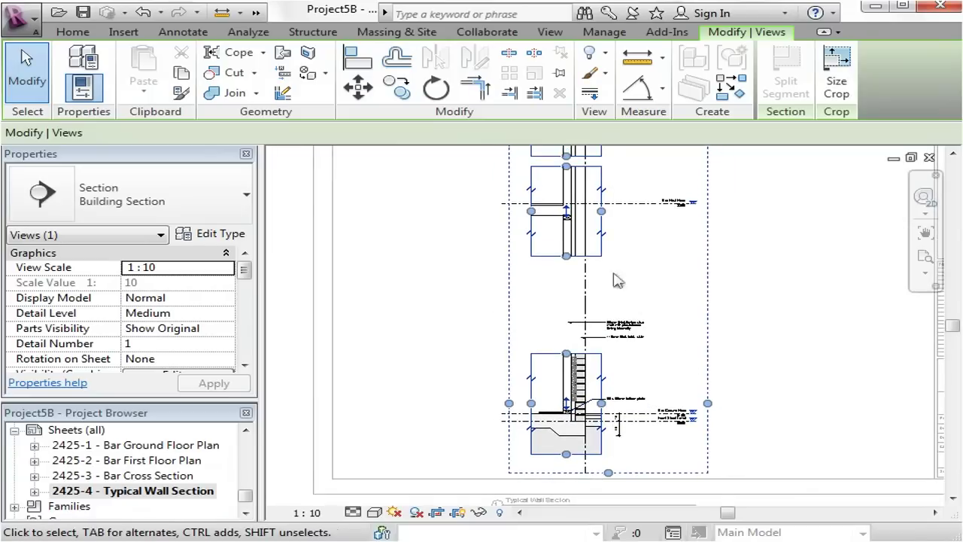
pyautogui.moveTo(553, 226); pyautogui.dragTo(569, 216)
pyautogui.moveTo(572, 272); pyautogui.dragTo(573, 293)
pyautogui.moveTo(696, 319); pyautogui.dragTo(686, 388, button='middle')
pyautogui.moveTo(555, 260); pyautogui.dragTo(559, 239)
# Step: Raise the upper view region of the wall section viewport on the sheet
pyautogui.click(638, 297)
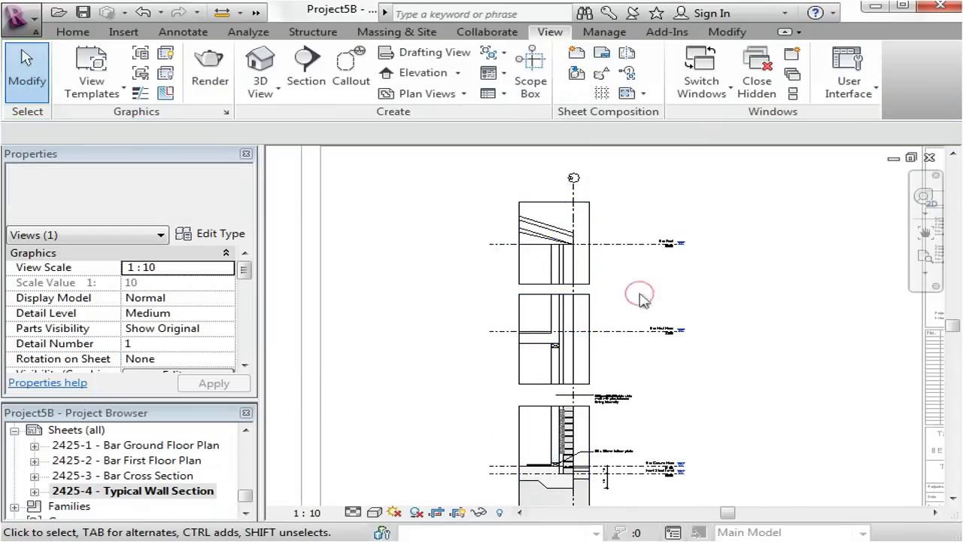
pyautogui.click(557, 253)
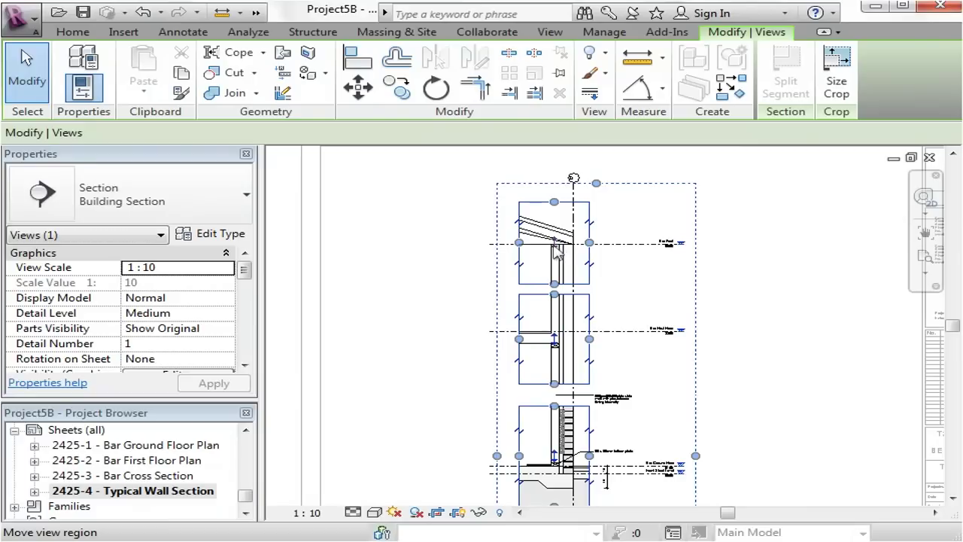
pyautogui.moveTo(557, 245); pyautogui.dragTo(557, 226)
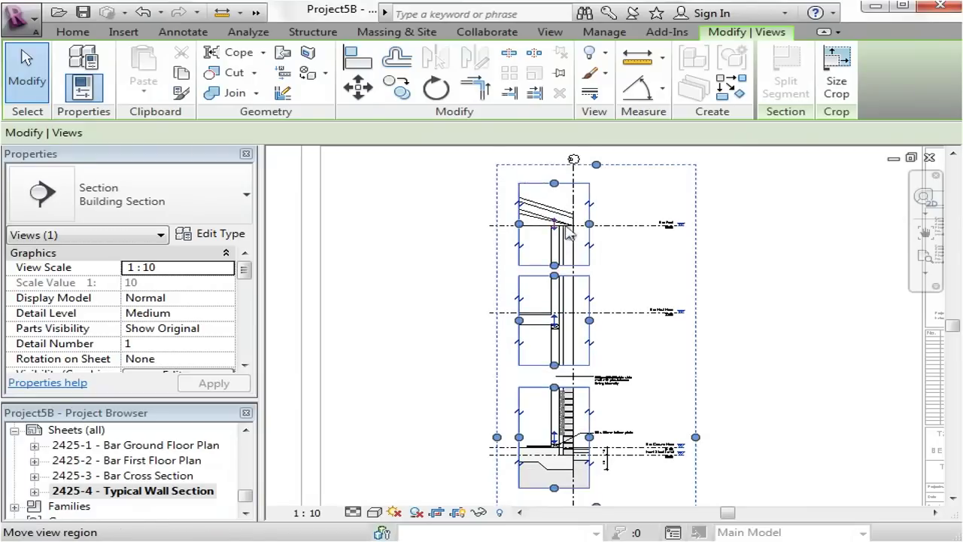
pyautogui.click(667, 280)
pyautogui.scroll(-3, 440, 380)
pyautogui.moveTo(443, 424); pyautogui.dragTo(473, 399, button='middle')
# Step: Shift the upper view region down and raise its bottom boundary to even out the gaps
pyautogui.click(539, 390)
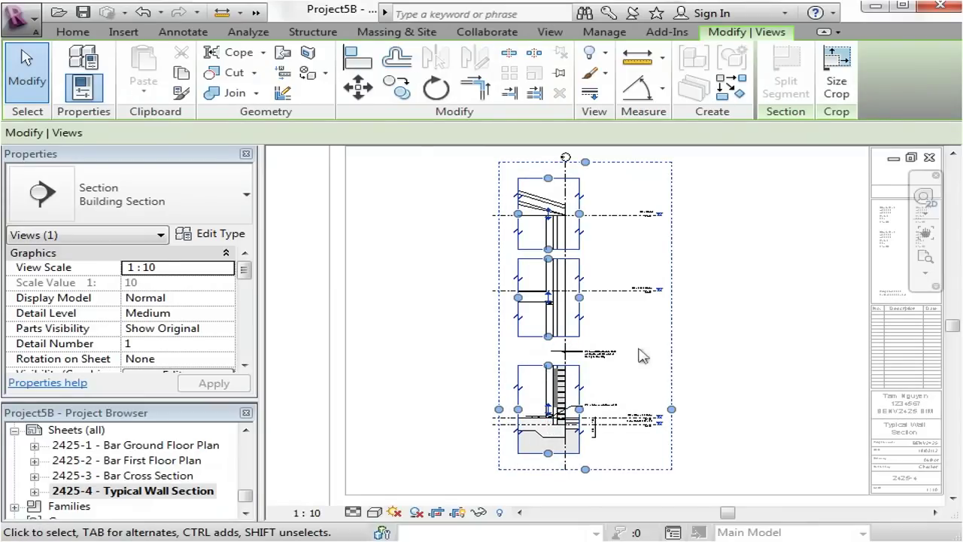
pyautogui.doubleClick(553, 418)
pyautogui.click(548, 316)
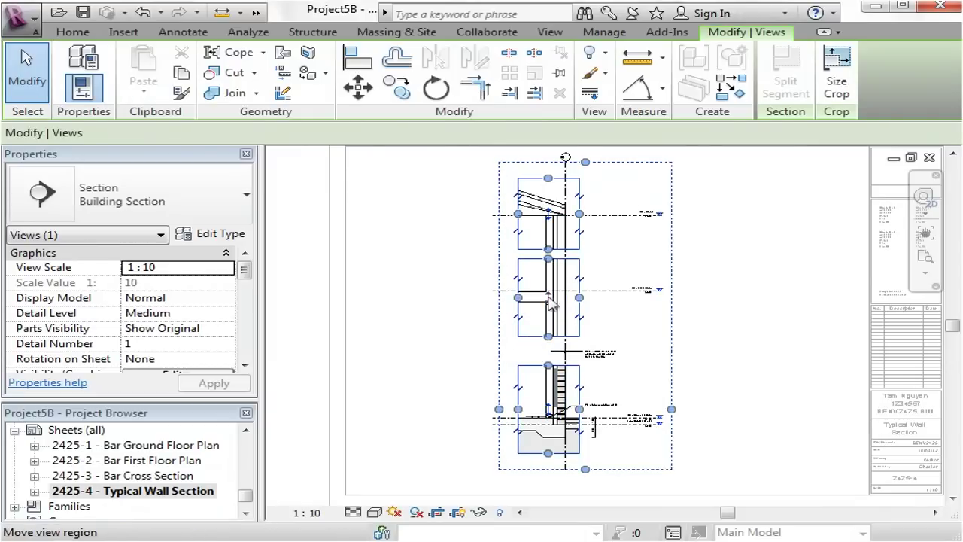
pyautogui.moveTo(548, 294); pyautogui.dragTo(548, 306)
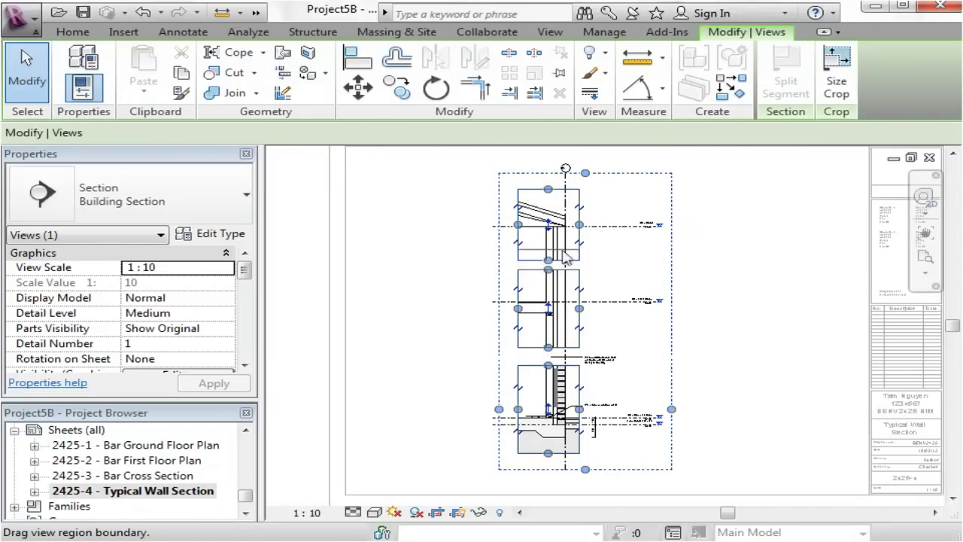
pyautogui.moveTo(566, 257); pyautogui.dragTo(566, 246)
pyautogui.press('Escape')
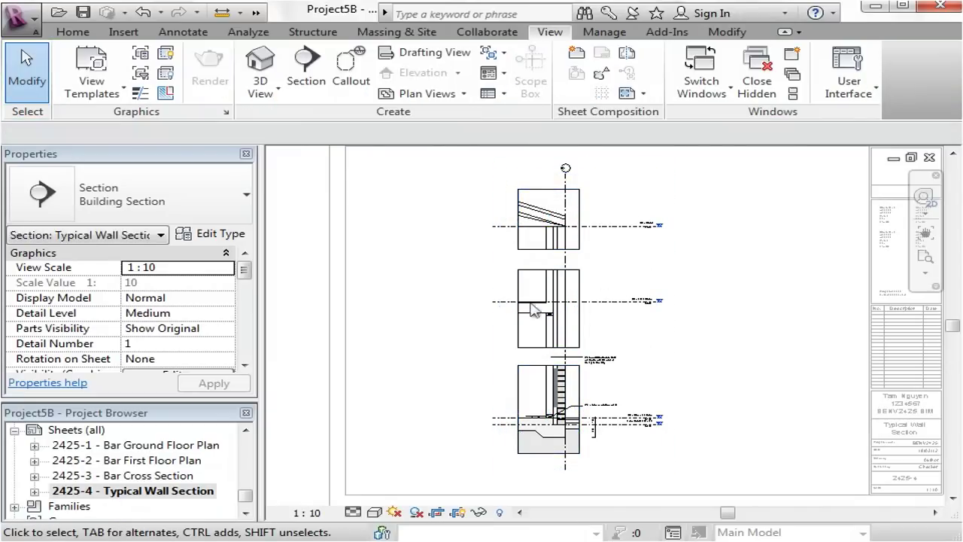
pyautogui.click(580, 282)
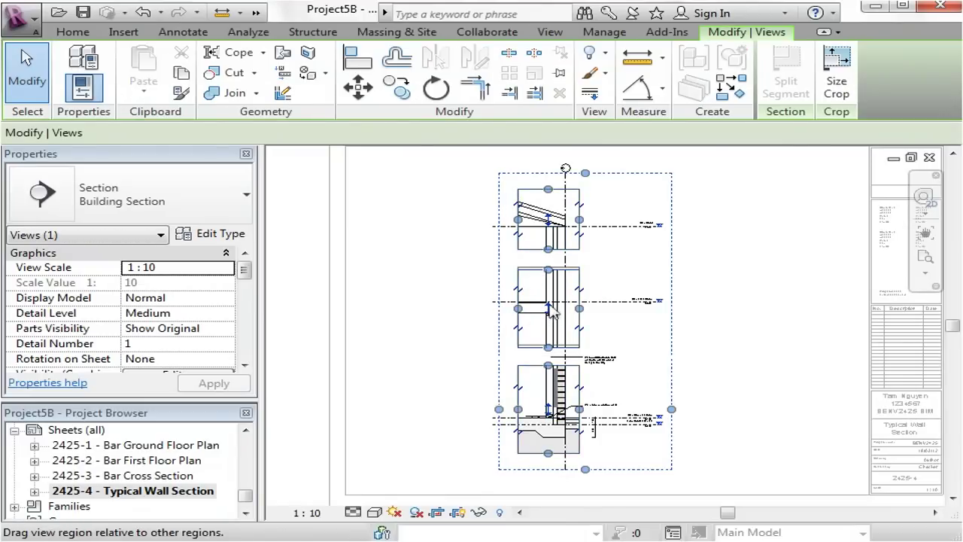
pyautogui.press('Escape')
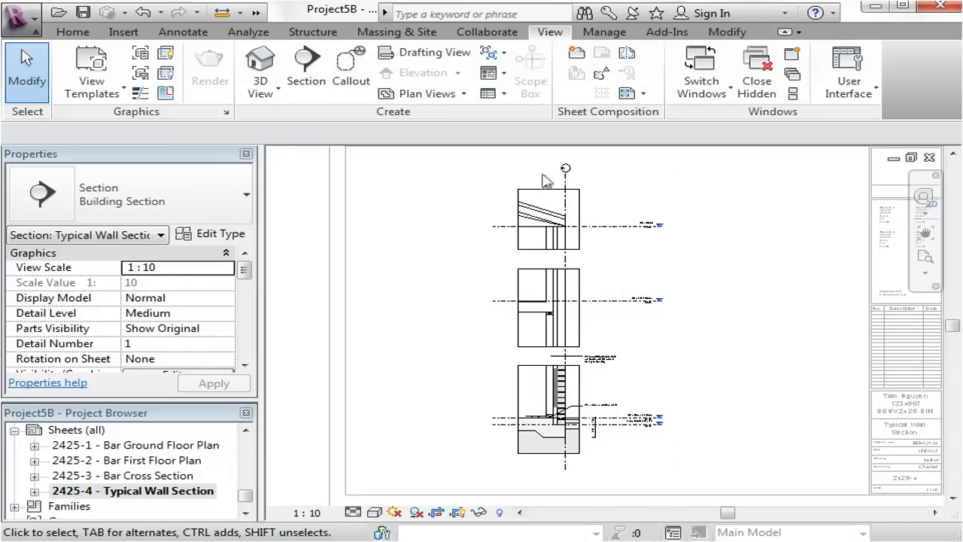
pyautogui.scroll(2, 670, 249)
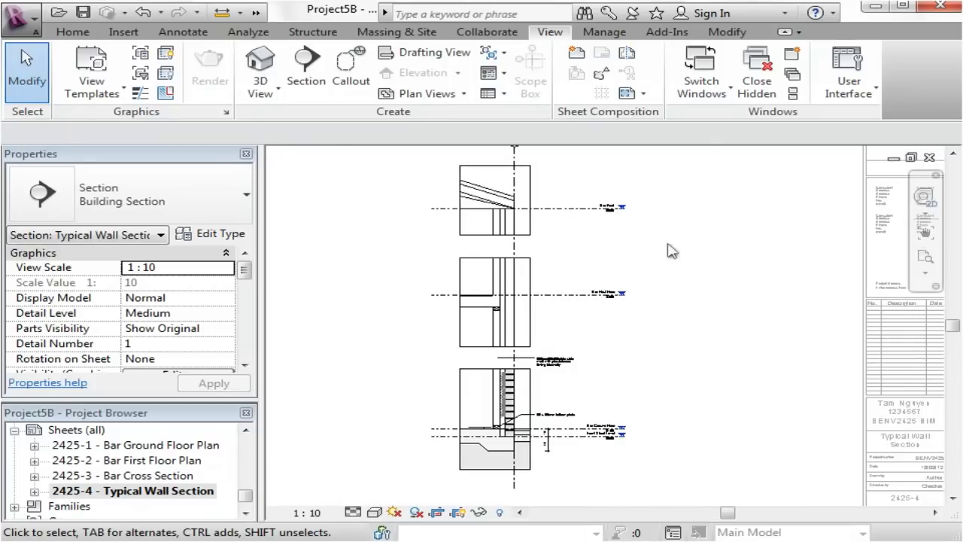
pyautogui.scroll(-3, 667, 264)
pyautogui.moveTo(667, 264)
pyautogui.mouseDown(button='middle')
pyautogui.moveTo(670, 308)
pyautogui.moveTo(653, 273)
pyautogui.mouseUp(button='middle')
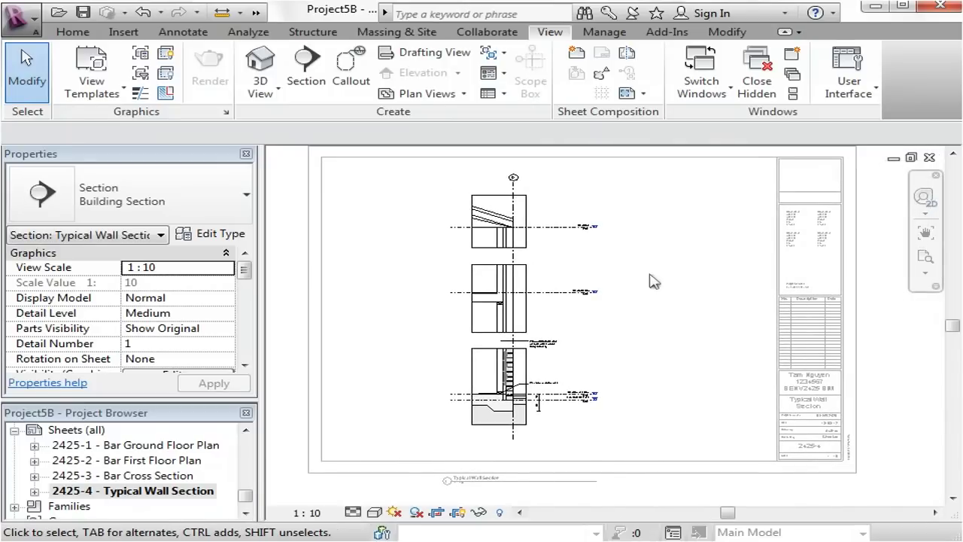
pyautogui.scroll(1, 653, 281)
pyautogui.moveTo(663, 315); pyautogui.dragTo(699, 346, button='middle')
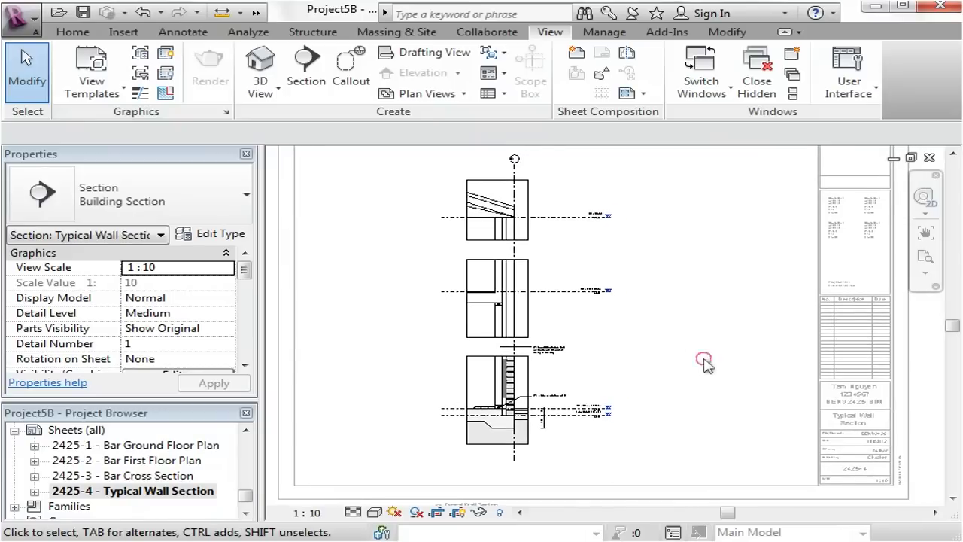
# Step: Hide the crop region boundaries of the Typical Wall Section
pyautogui.click(461, 517)
pyautogui.scroll(3, 749, 344)
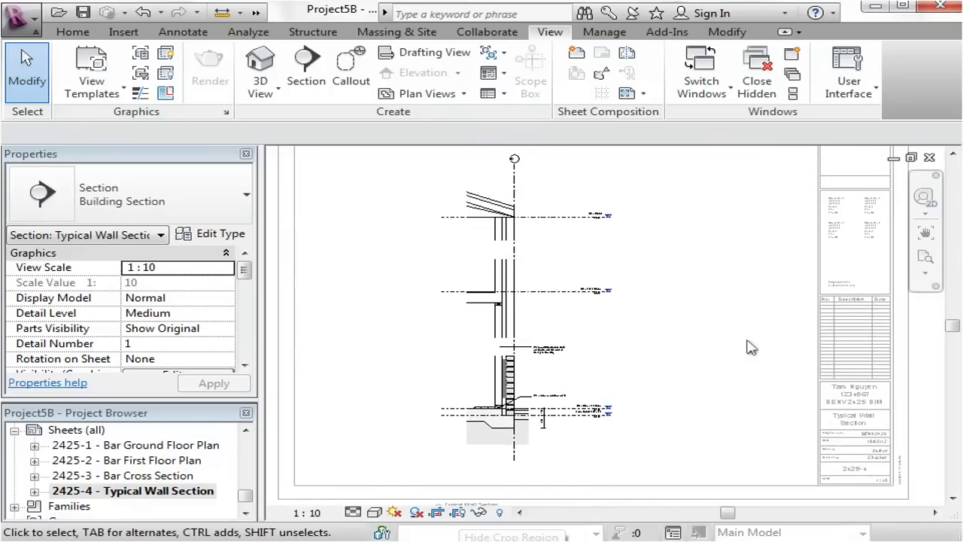
pyautogui.scroll(-2, 499, 386)
pyautogui.moveTo(583, 364); pyautogui.dragTo(574, 355, button='middle')
pyautogui.scroll(2, 619, 215)
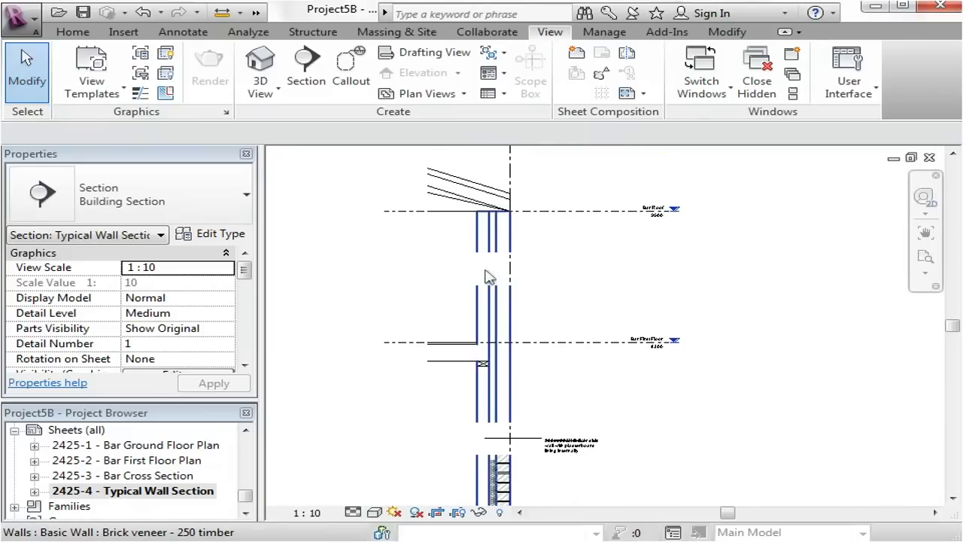
pyautogui.scroll(1, 490, 273)
pyautogui.moveTo(589, 261); pyautogui.dragTo(564, 291, button='middle')
pyautogui.scroll(-1, 585, 224)
pyautogui.scroll(1, 628, 230)
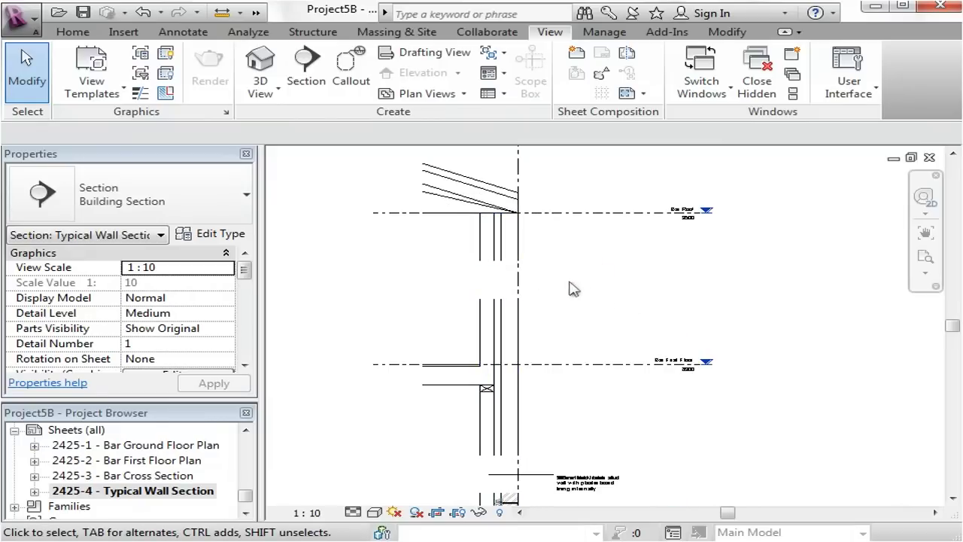
pyautogui.scroll(1, 507, 282)
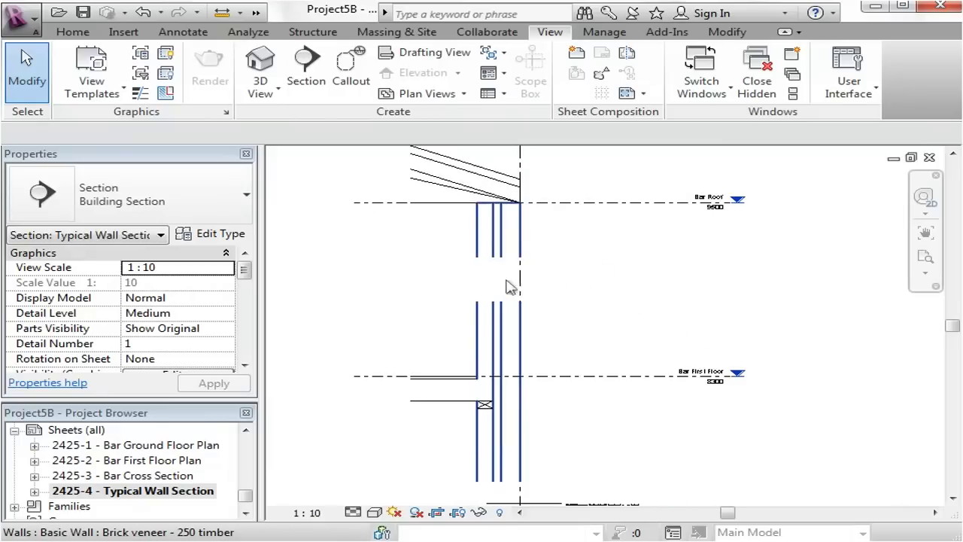
# Step: Load the Break Line (AUS) family from Detail Components > Div 01 - General
pyautogui.click(182, 32)
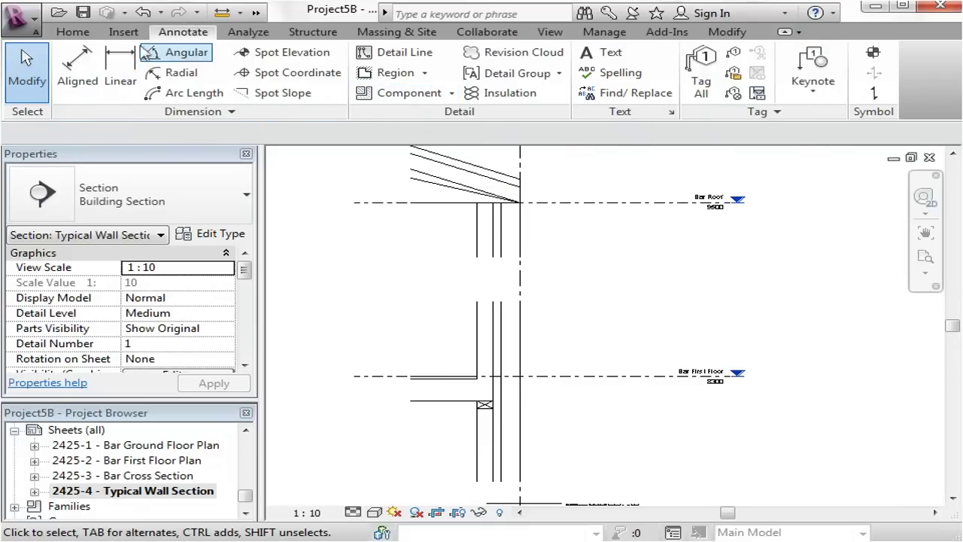
pyautogui.click(124, 32)
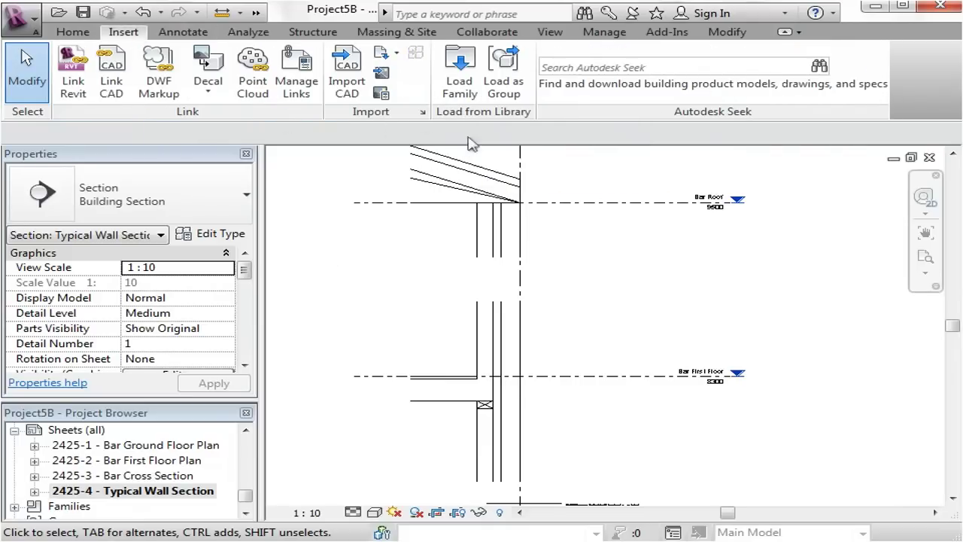
pyautogui.click(461, 75)
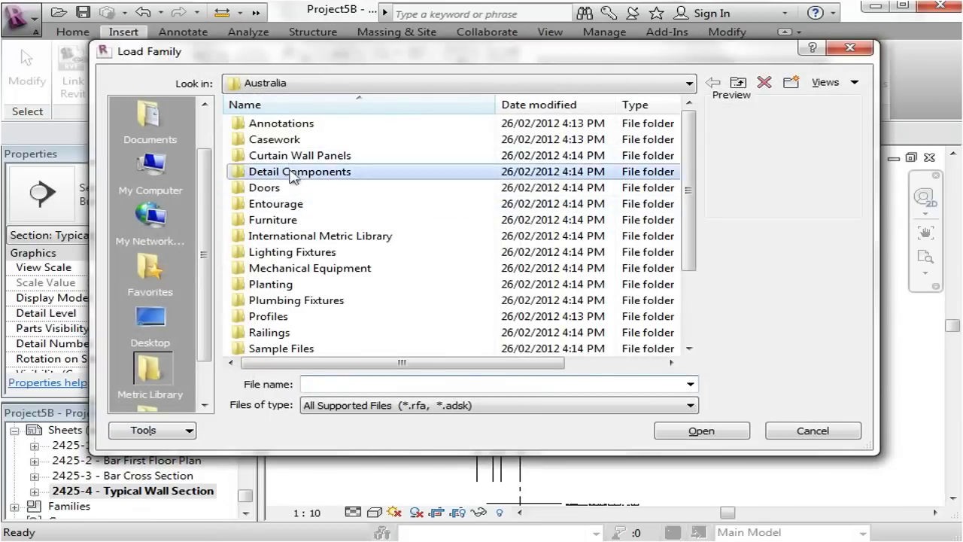
pyautogui.doubleClick(305, 171)
pyautogui.doubleClick(308, 126)
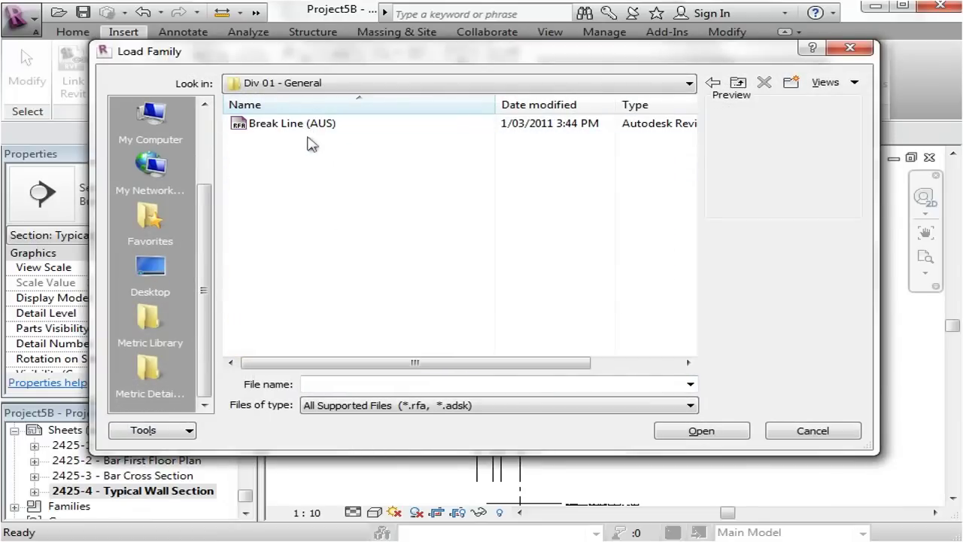
pyautogui.click(286, 125)
pyautogui.click(699, 431)
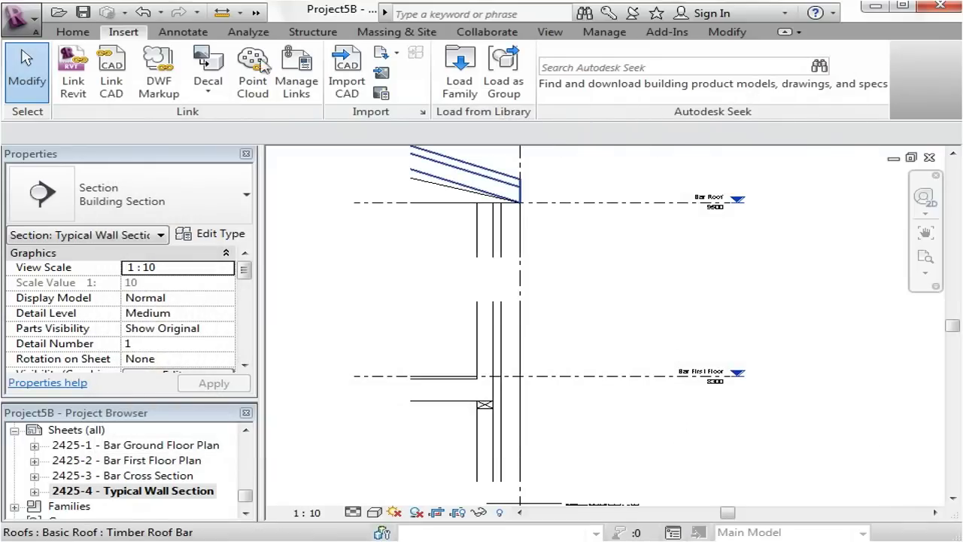
# Step: Show the crop region and drag the upper region's boundary down to merge the roof and first-floor regions
pyautogui.click(192, 31)
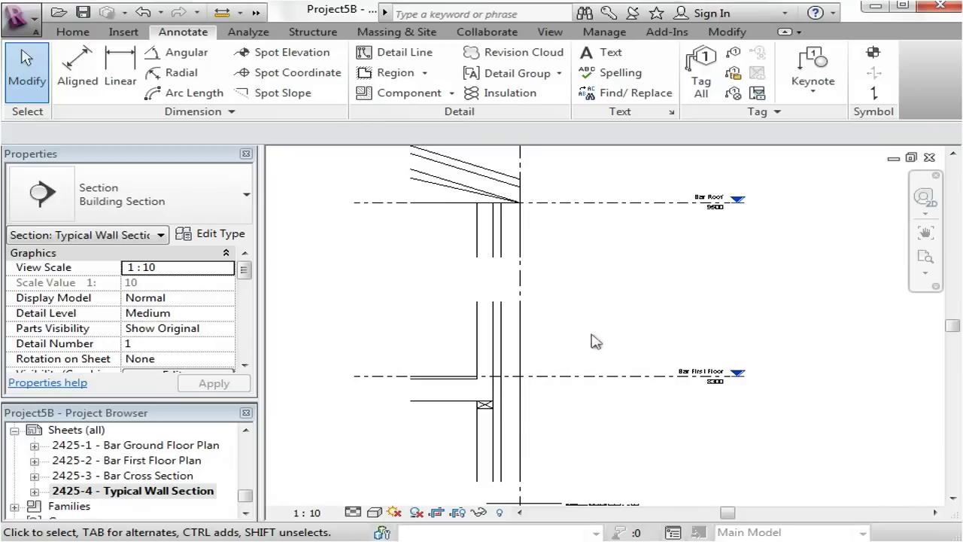
pyautogui.click(497, 258)
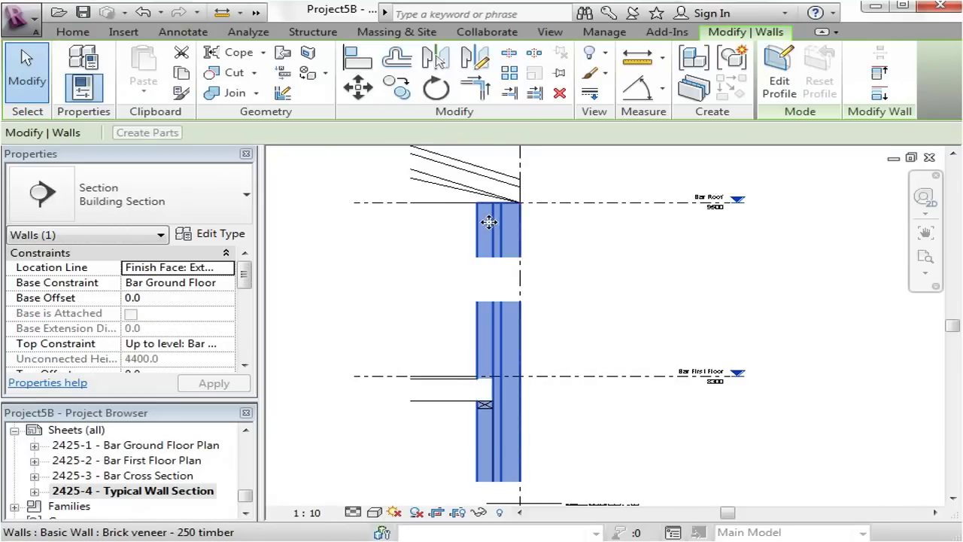
pyautogui.click(665, 281)
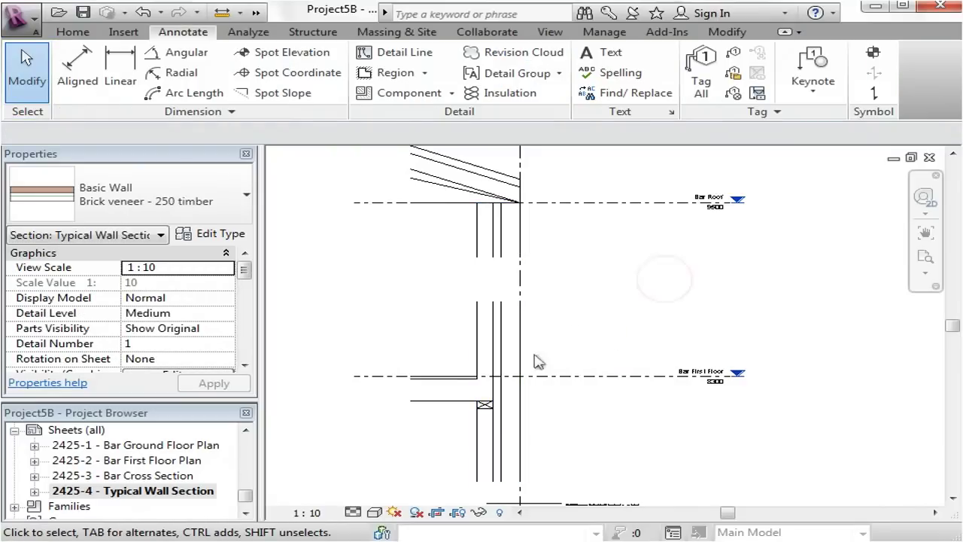
pyautogui.click(465, 517)
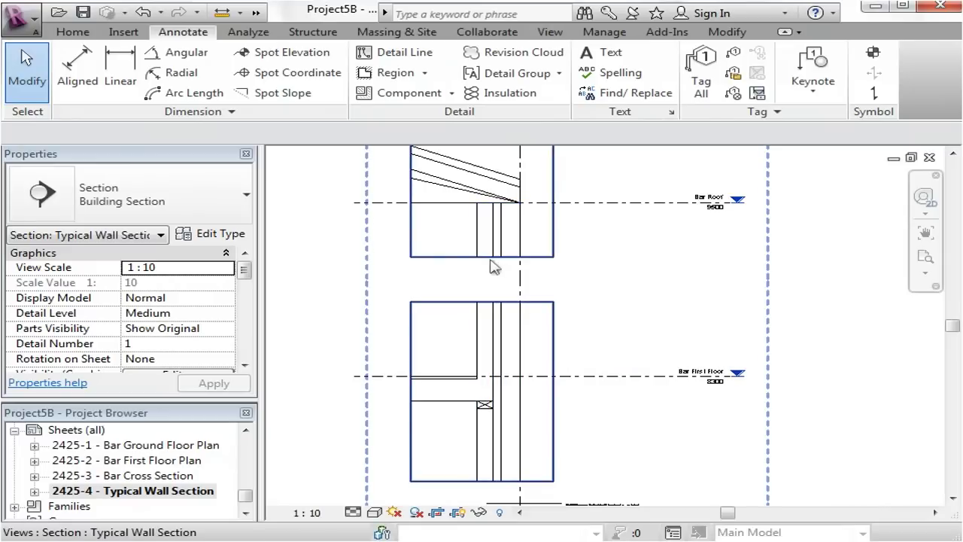
pyautogui.click(442, 260)
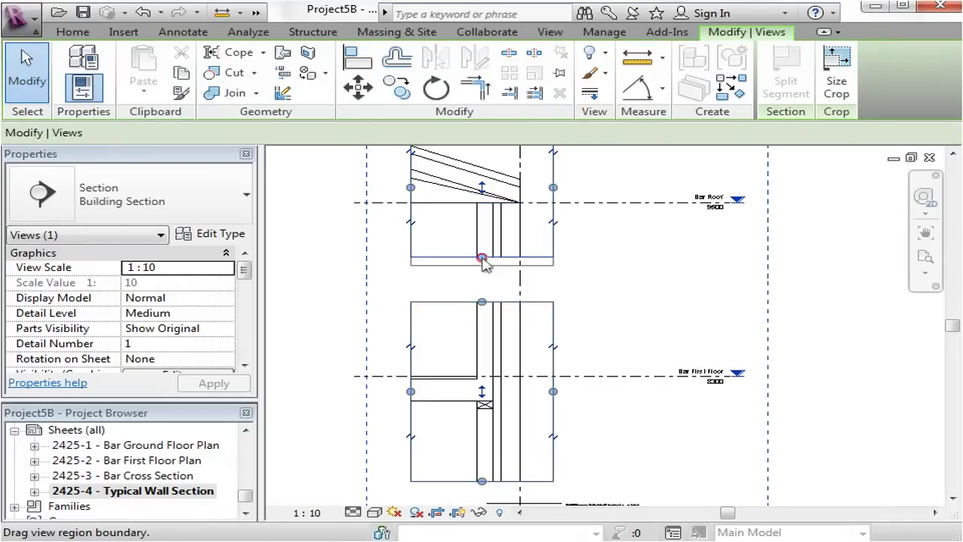
pyautogui.moveTo(514, 323); pyautogui.dragTo(653, 343)
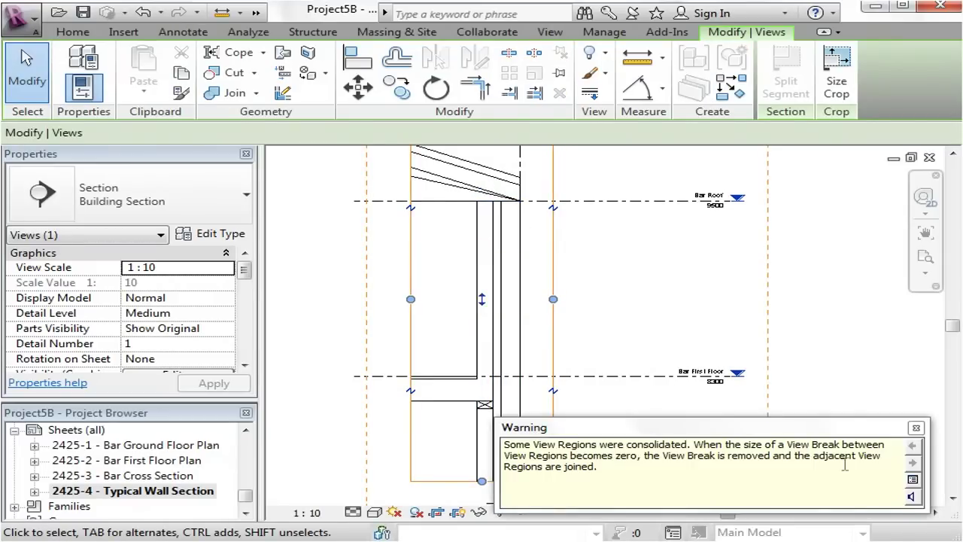
pyautogui.click(917, 429)
pyautogui.click(647, 305)
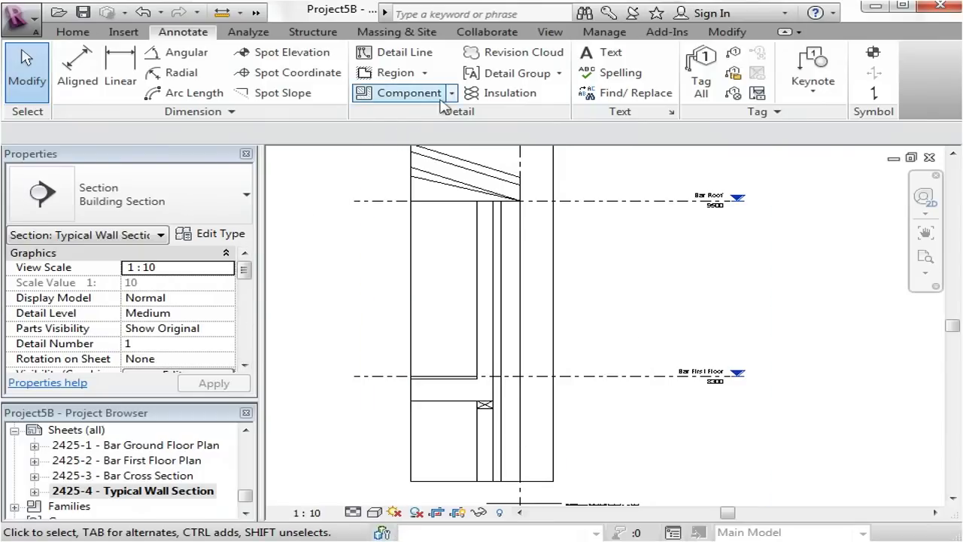
# Step: Place a Break Line (AUS) detail component on the wall and widen it to the right
pyautogui.click(406, 93)
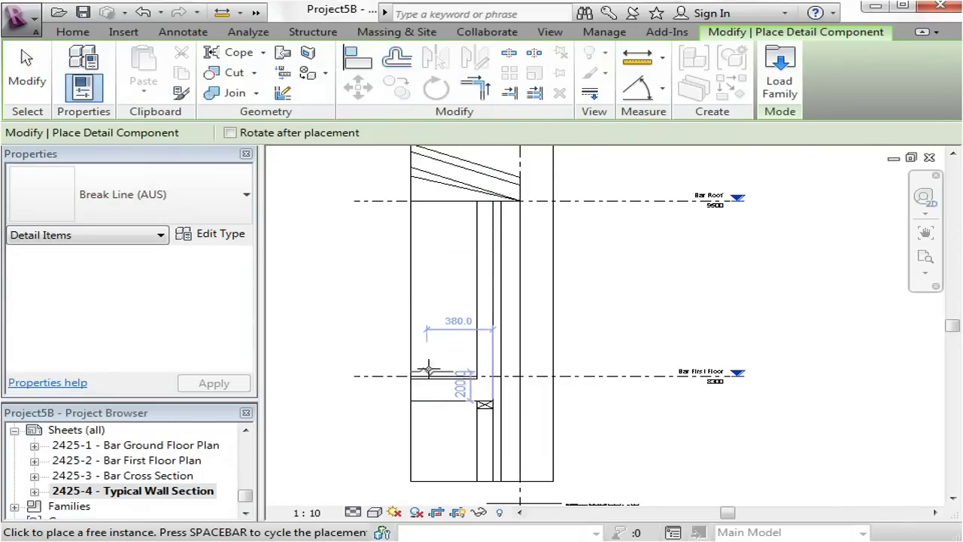
pyautogui.click(492, 309)
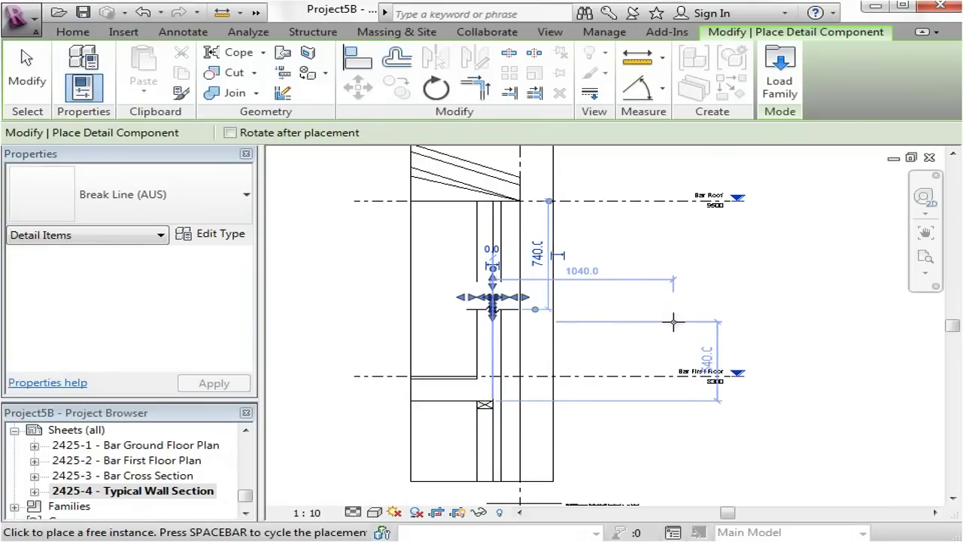
pyautogui.press('Escape')
pyautogui.press('Escape')
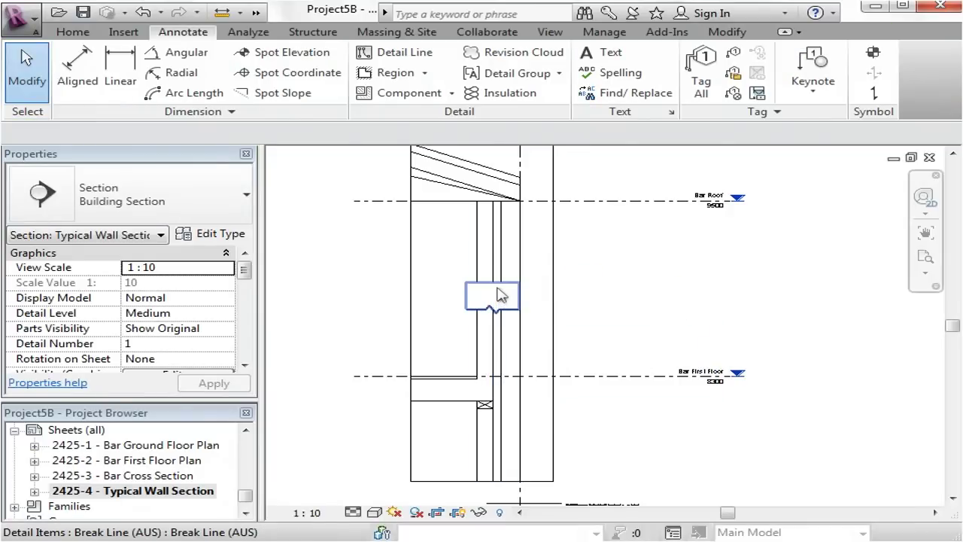
pyautogui.click(501, 295)
pyautogui.scroll(3, 501, 295)
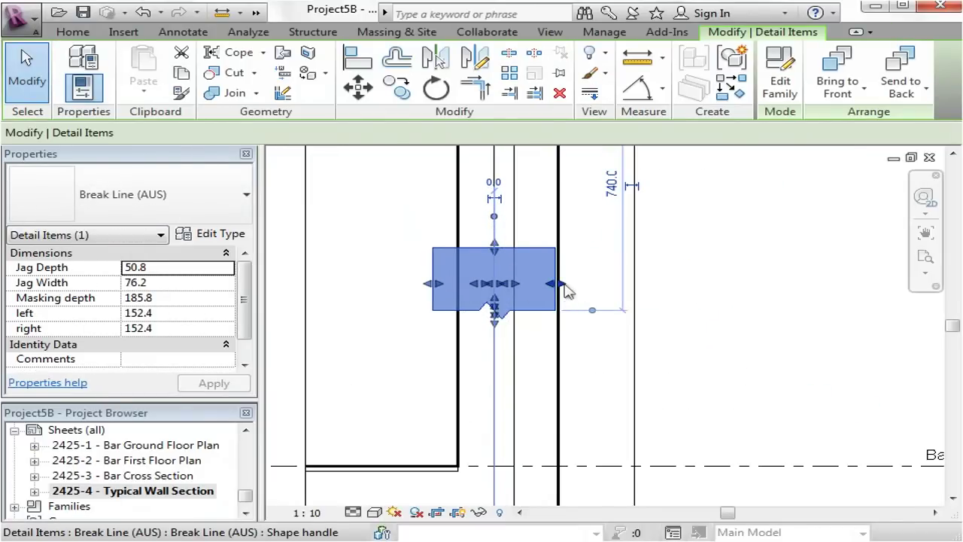
pyautogui.moveTo(566, 290); pyautogui.dragTo(609, 294)
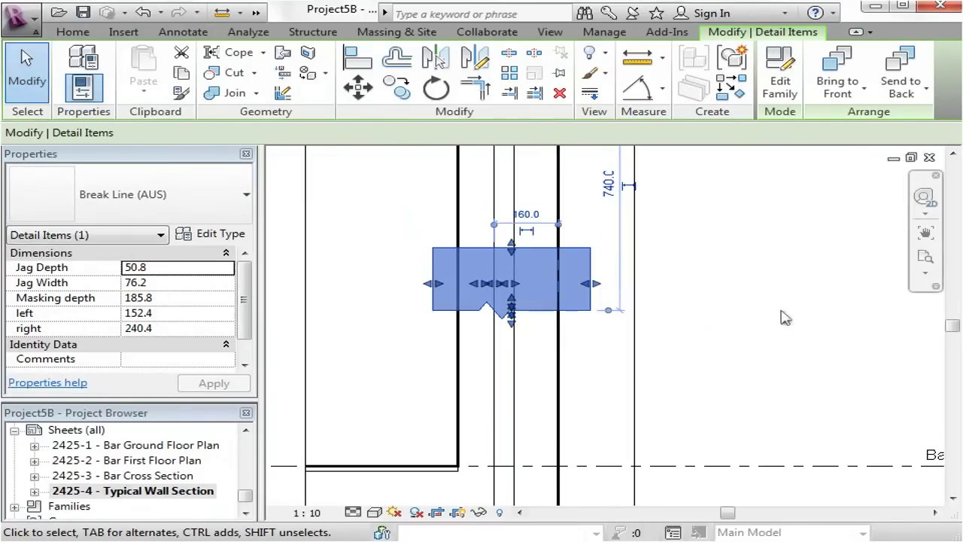
pyautogui.click(725, 256)
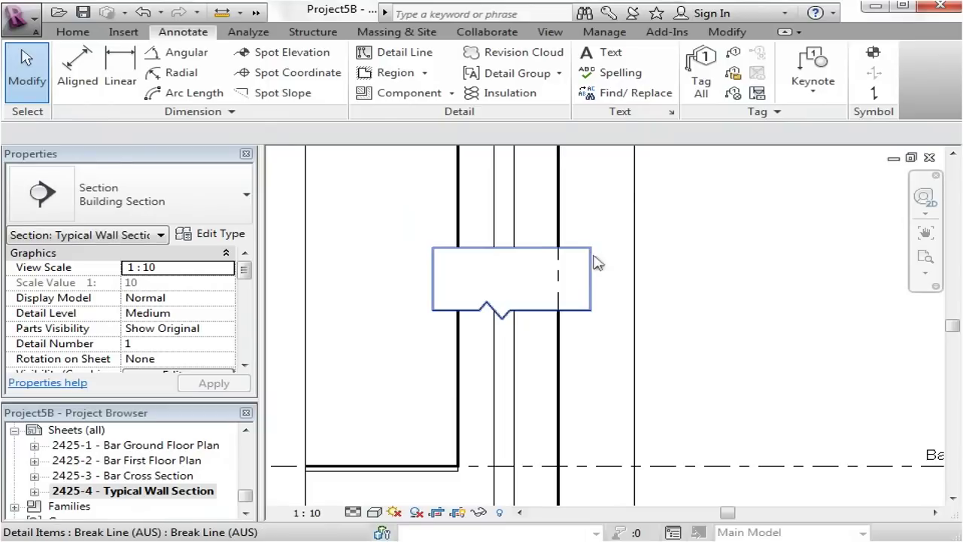
pyautogui.click(435, 280)
pyautogui.click(384, 398)
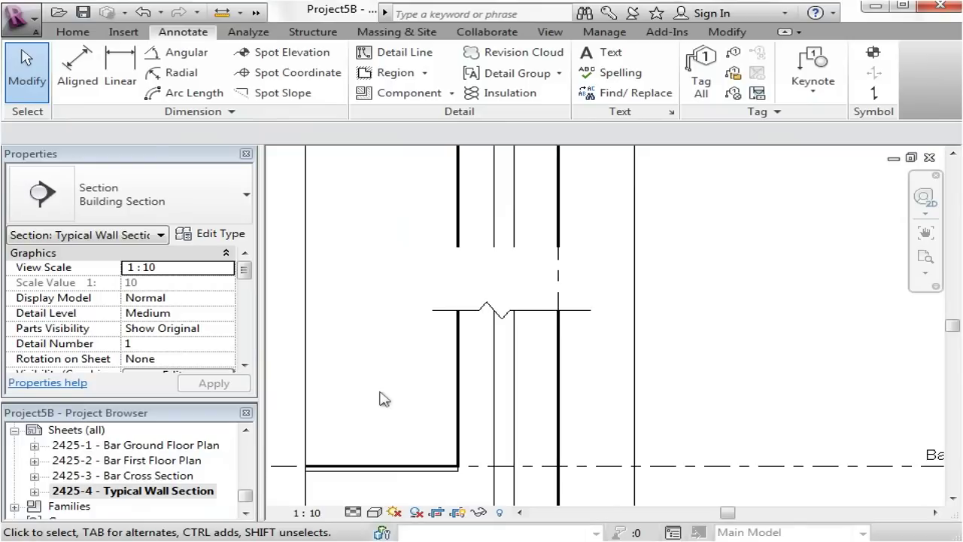
# Step: Move the break line's jag onto the brick veneer and adjust its width and masking depth
pyautogui.scroll(-2, 485, 361)
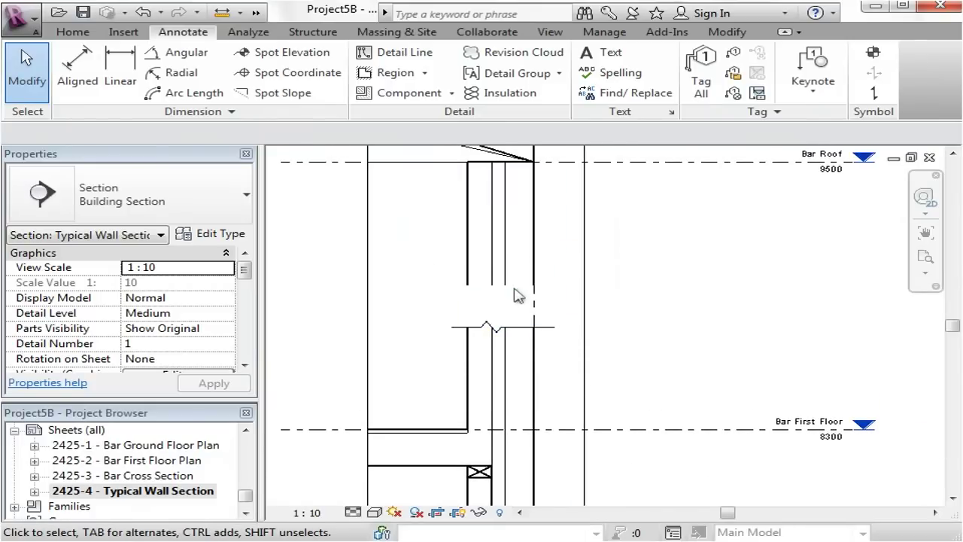
pyautogui.click(514, 322)
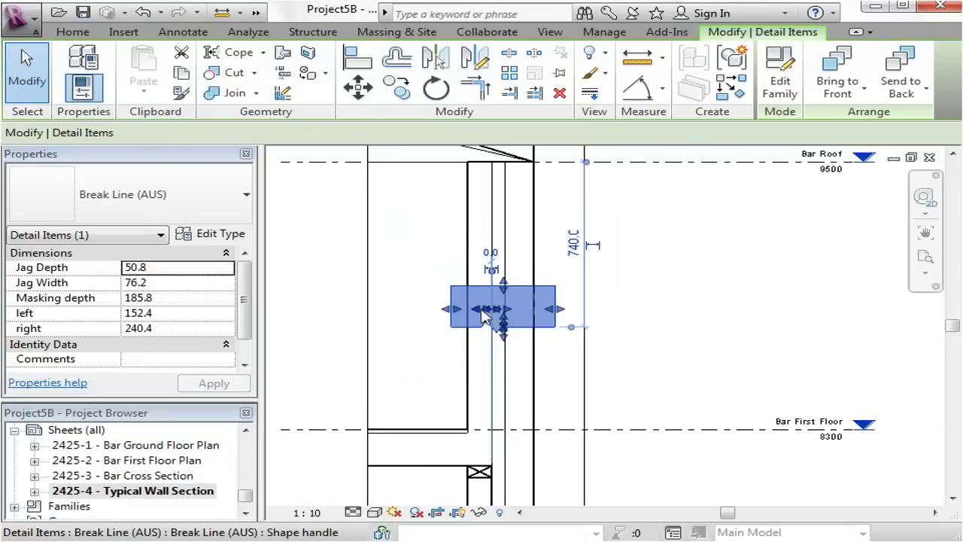
pyautogui.moveTo(493, 316); pyautogui.dragTo(514, 357)
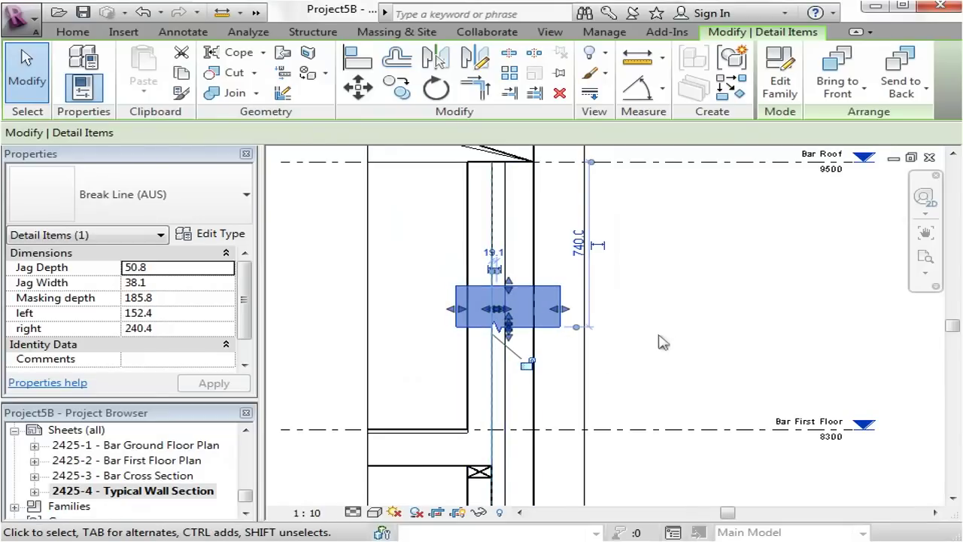
pyautogui.scroll(1, 503, 348)
pyautogui.scroll(1, 501, 340)
pyautogui.moveTo(512, 323); pyautogui.dragTo(515, 367)
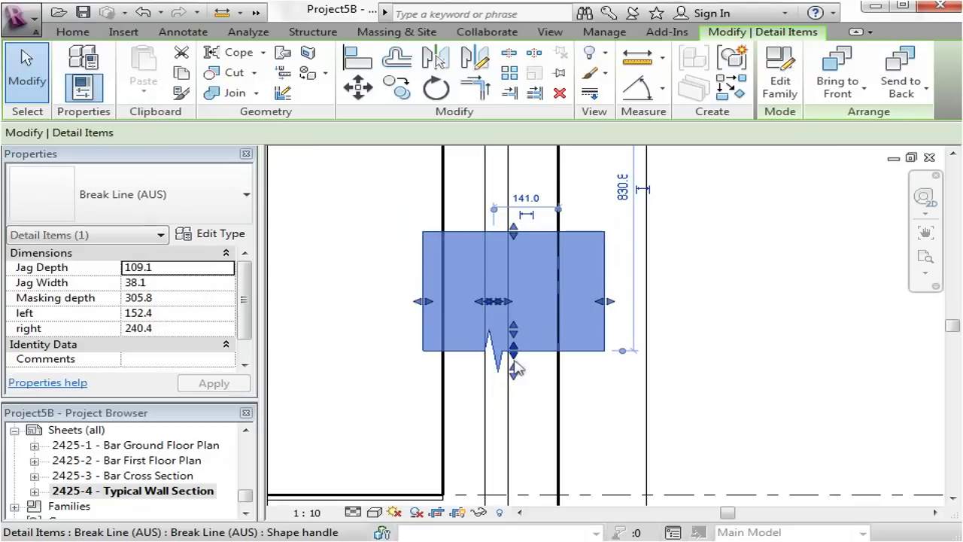
pyautogui.moveTo(487, 302); pyautogui.dragTo(497, 303)
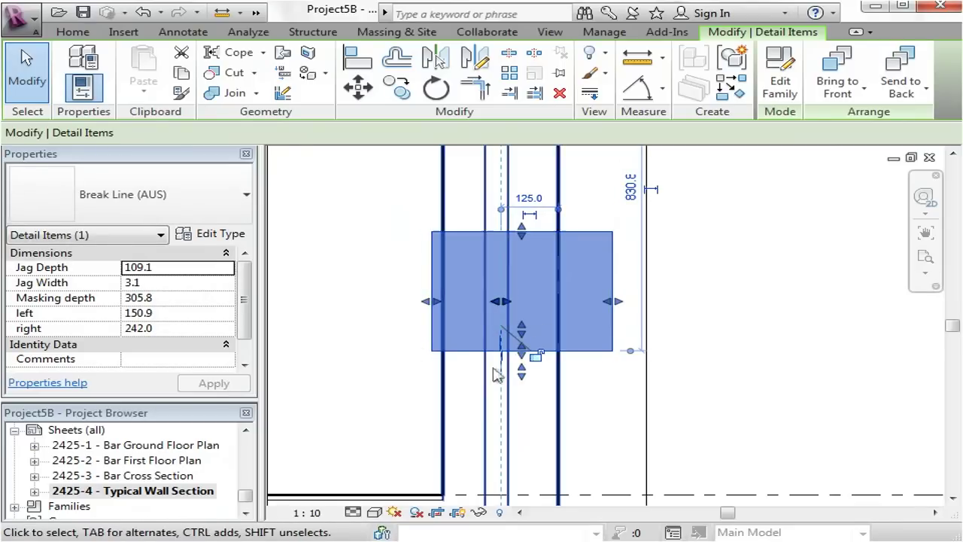
pyautogui.moveTo(524, 357); pyautogui.dragTo(521, 324)
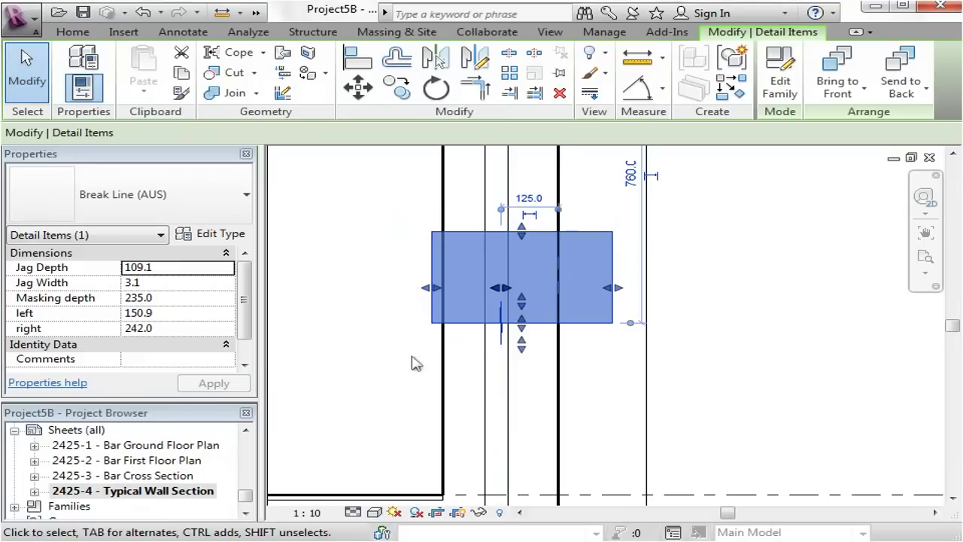
pyautogui.click(402, 360)
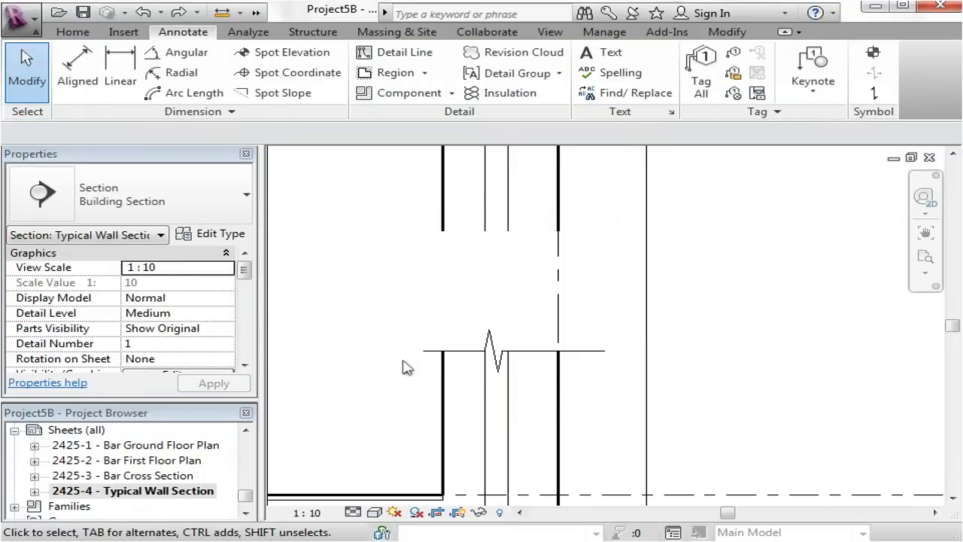
pyautogui.scroll(-5, 358, 389)
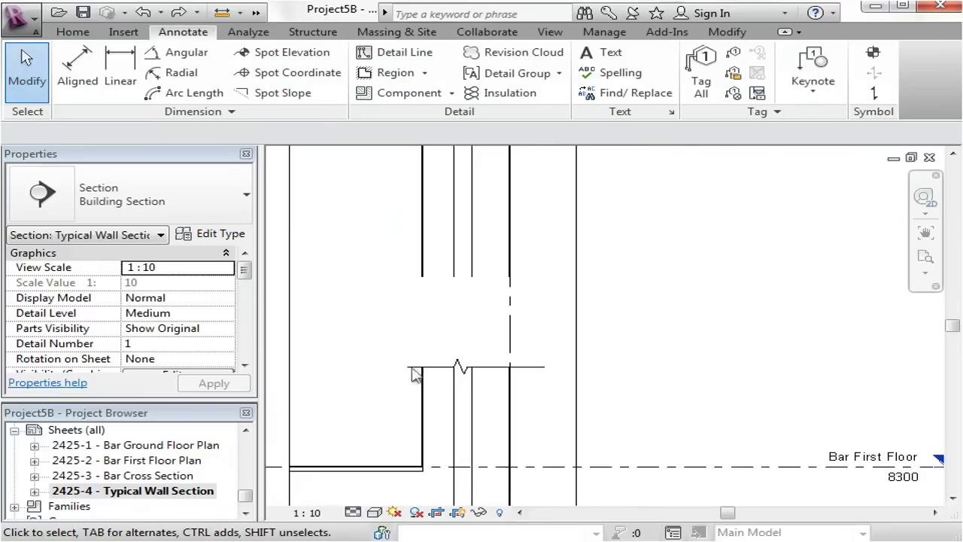
pyautogui.click(536, 364)
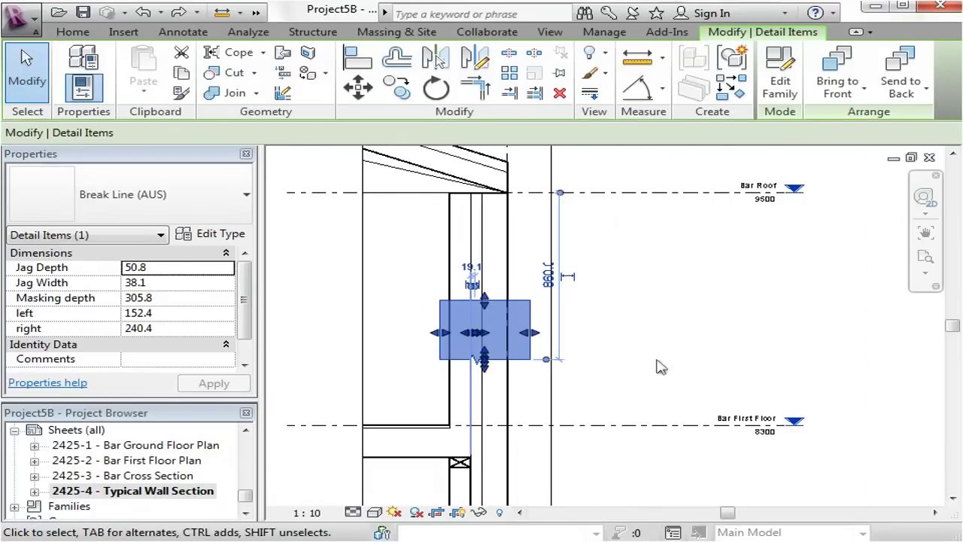
pyautogui.scroll(-1, 641, 348)
pyautogui.press('Escape')
pyautogui.click(485, 365)
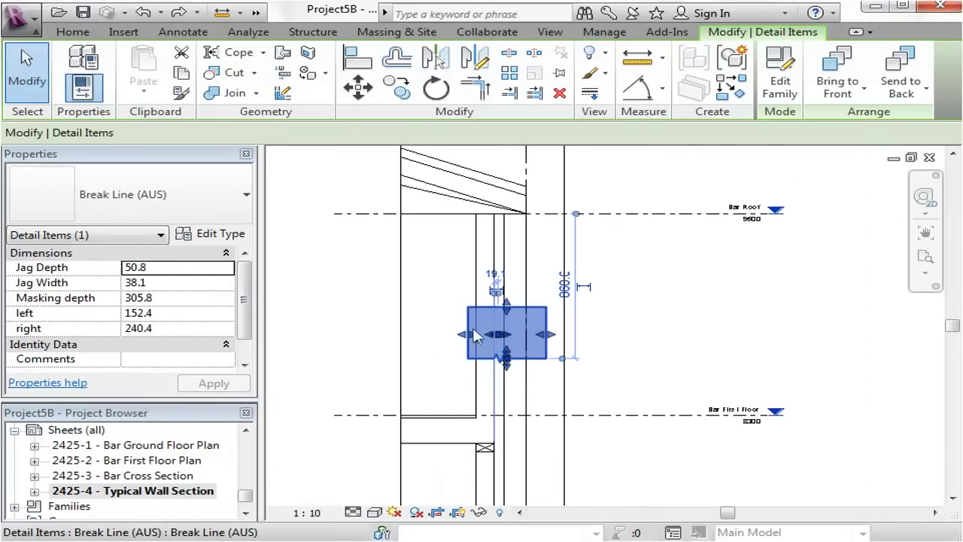
pyautogui.press('Escape')
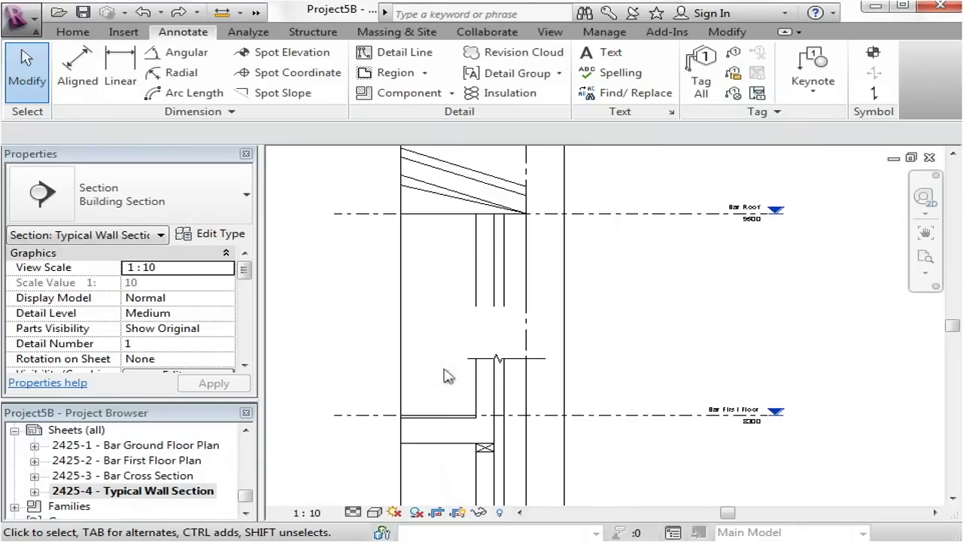
# Step: Draw a small zigzag of 0.18 pen detail lines at the wall's cut edge
pyautogui.click(405, 53)
pyautogui.click(908, 81)
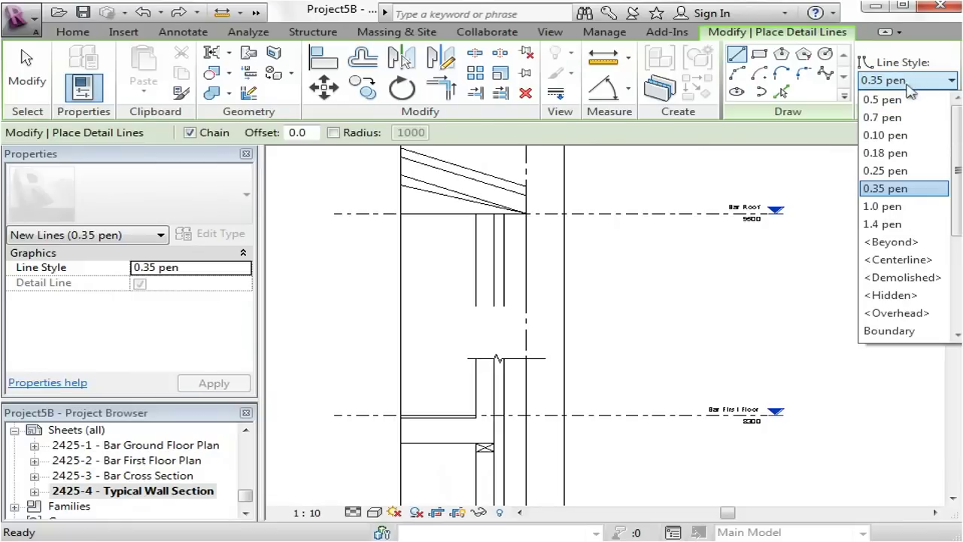
pyautogui.click(914, 154)
pyautogui.moveTo(591, 402); pyautogui.dragTo(617, 353, button='middle')
pyautogui.click(512, 385)
pyautogui.scroll(5, 491, 194)
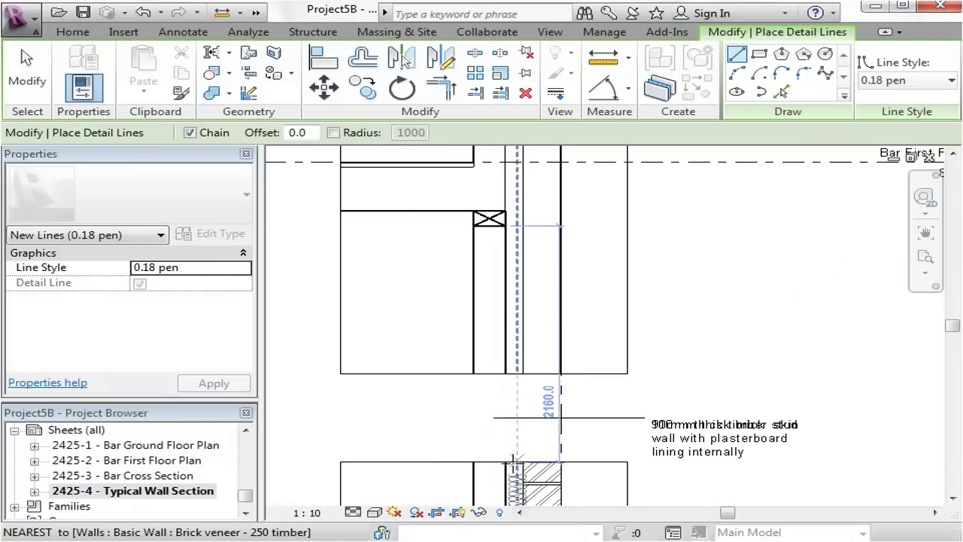
pyautogui.click(503, 346)
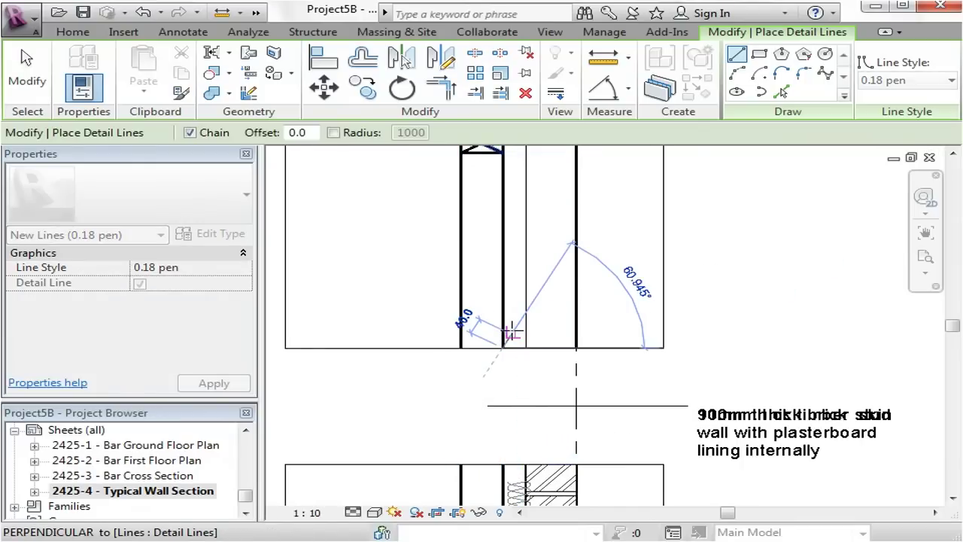
pyautogui.click(510, 332)
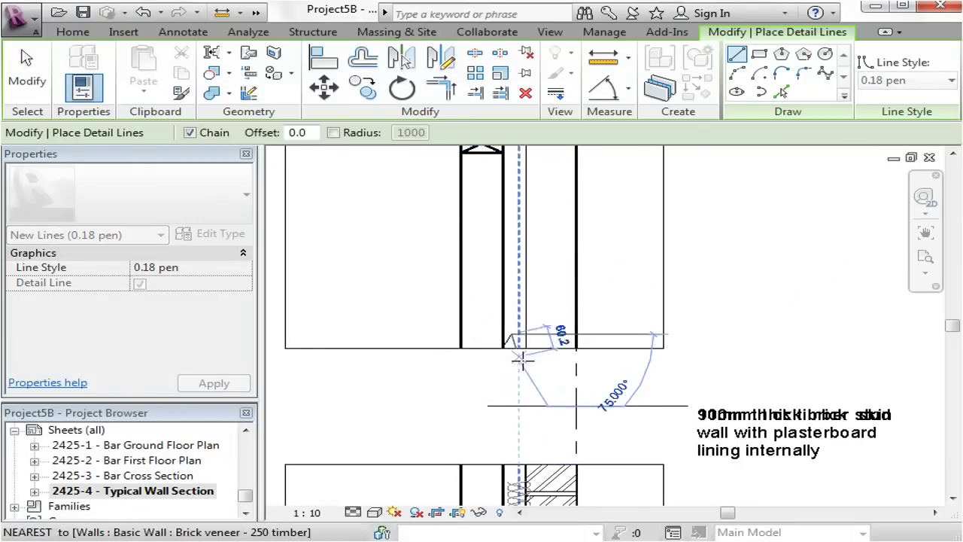
pyautogui.scroll(2, 519, 361)
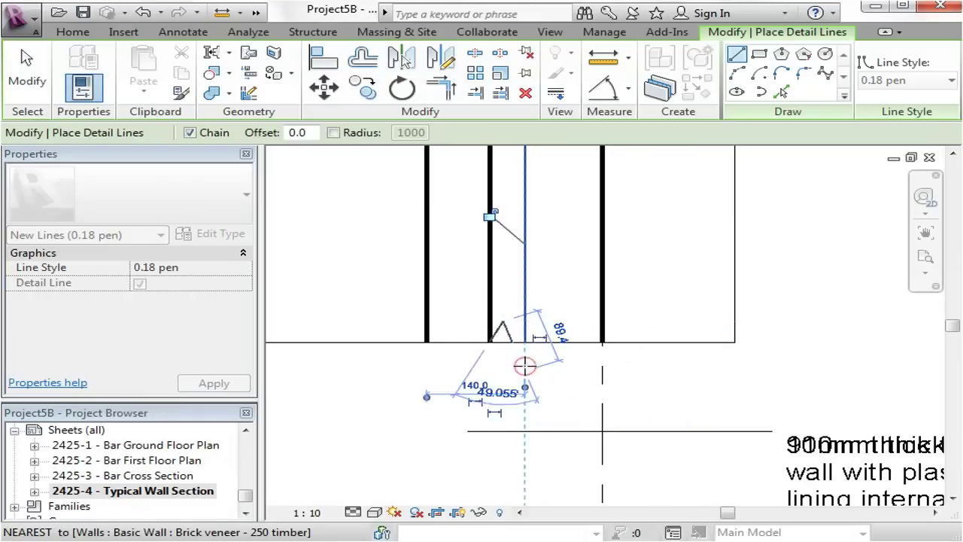
pyautogui.click(513, 342)
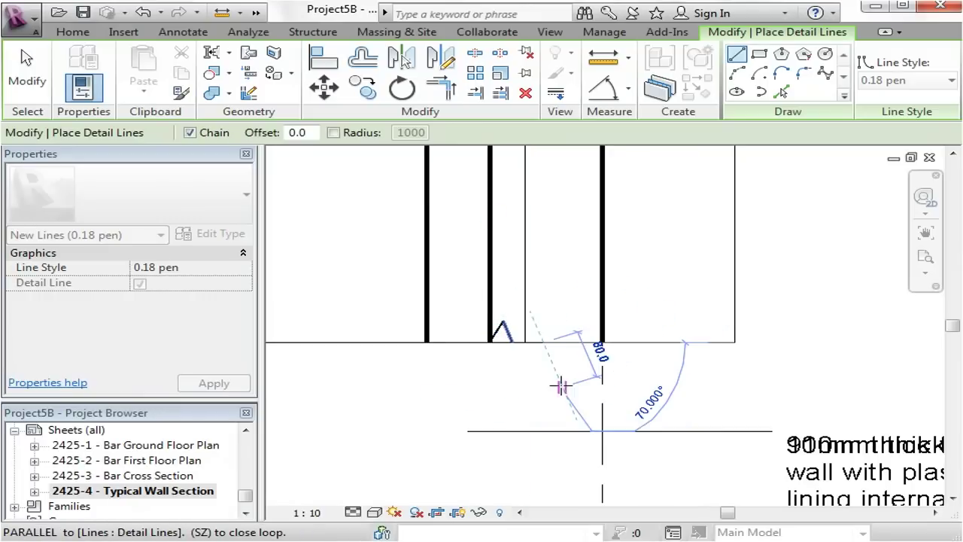
pyautogui.press('Escape')
pyautogui.press('Escape')
pyautogui.click(647, 342)
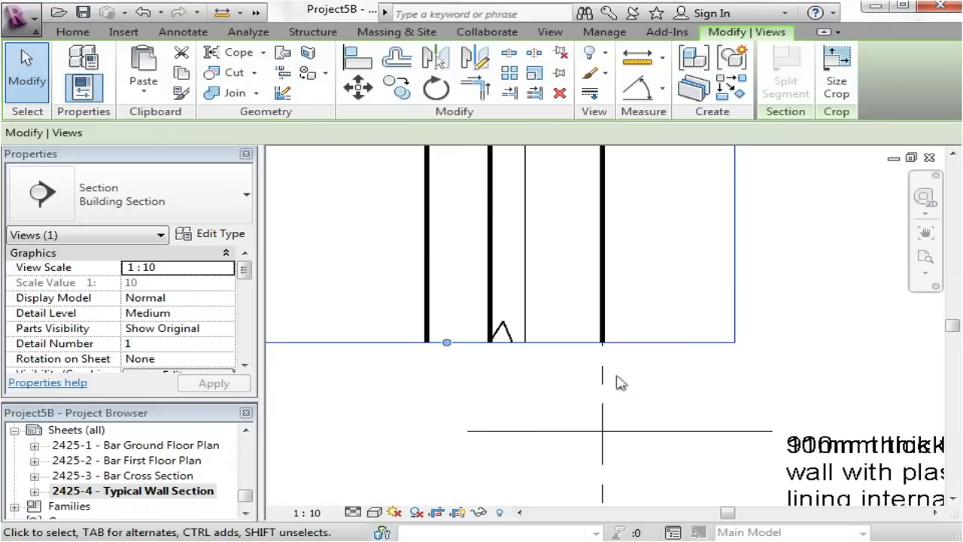
pyautogui.moveTo(447, 344); pyautogui.dragTo(449, 378)
pyautogui.scroll(-2, 494, 289)
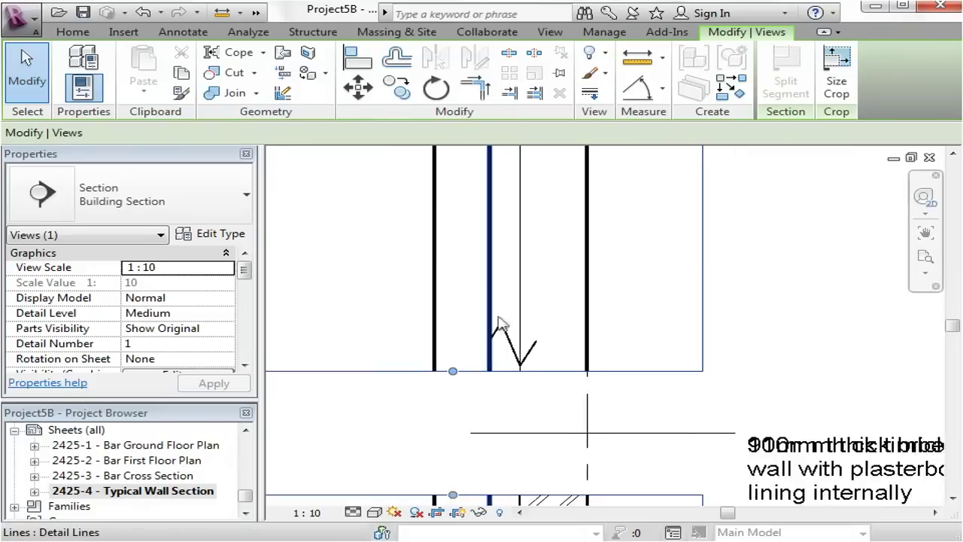
pyautogui.scroll(-5, 714, 280)
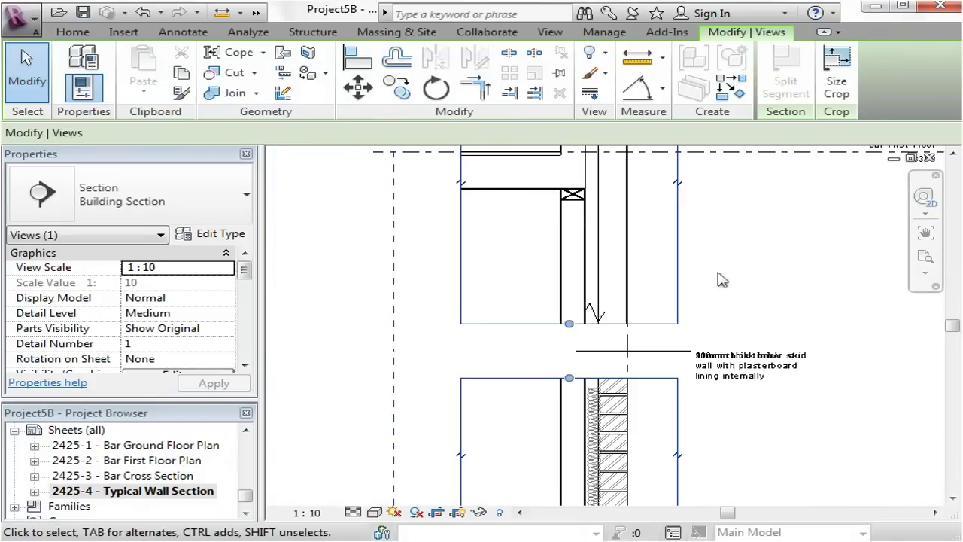
pyautogui.moveTo(745, 325); pyautogui.dragTo(722, 331, button='middle')
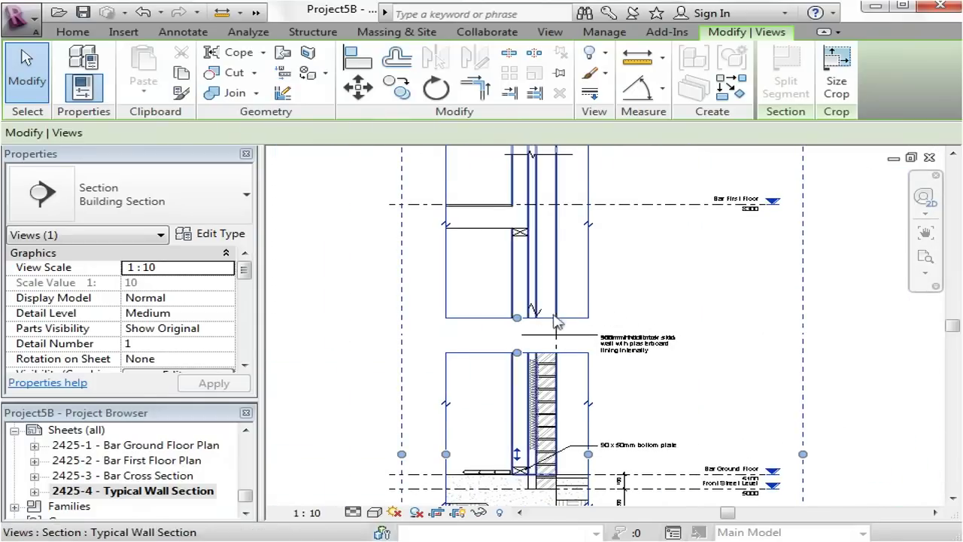
pyautogui.scroll(3, 518, 328)
pyautogui.scroll(-2, 518, 328)
pyautogui.moveTo(455, 372); pyautogui.dragTo(550, 350, button='middle')
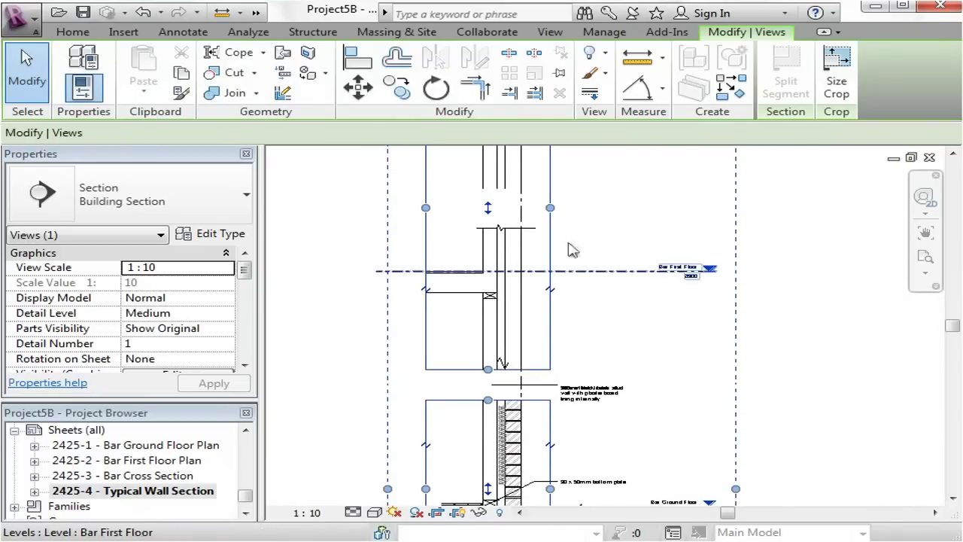
pyautogui.click(197, 34)
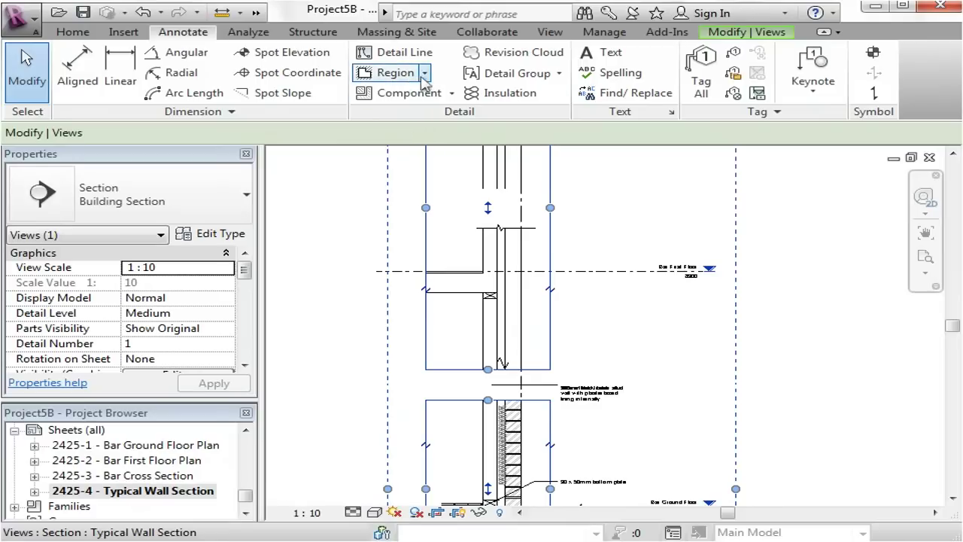
pyautogui.click(424, 72)
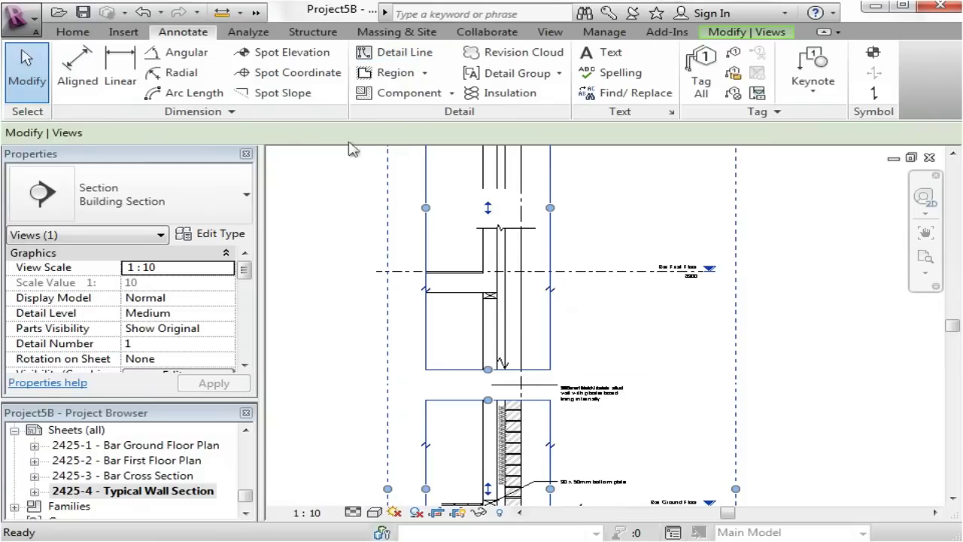
pyautogui.click(452, 92)
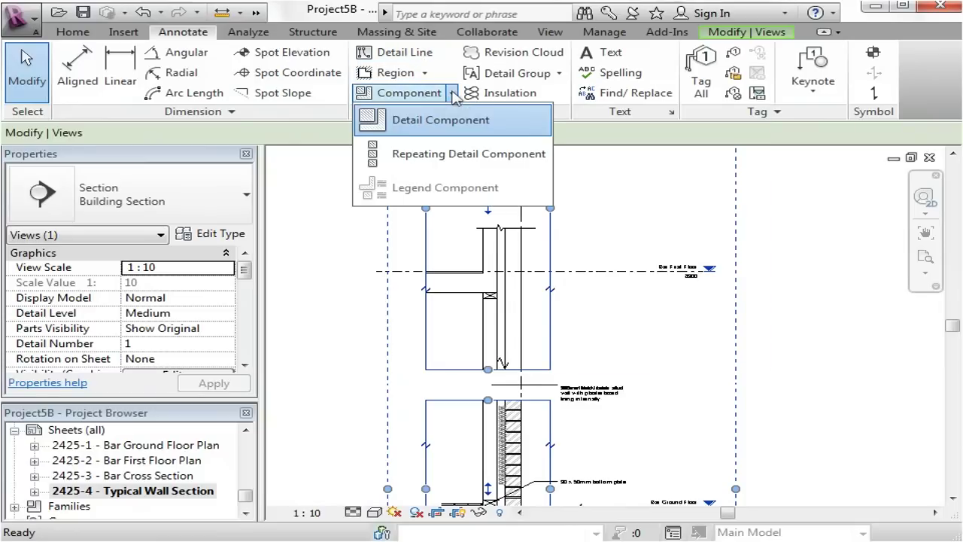
pyautogui.click(312, 135)
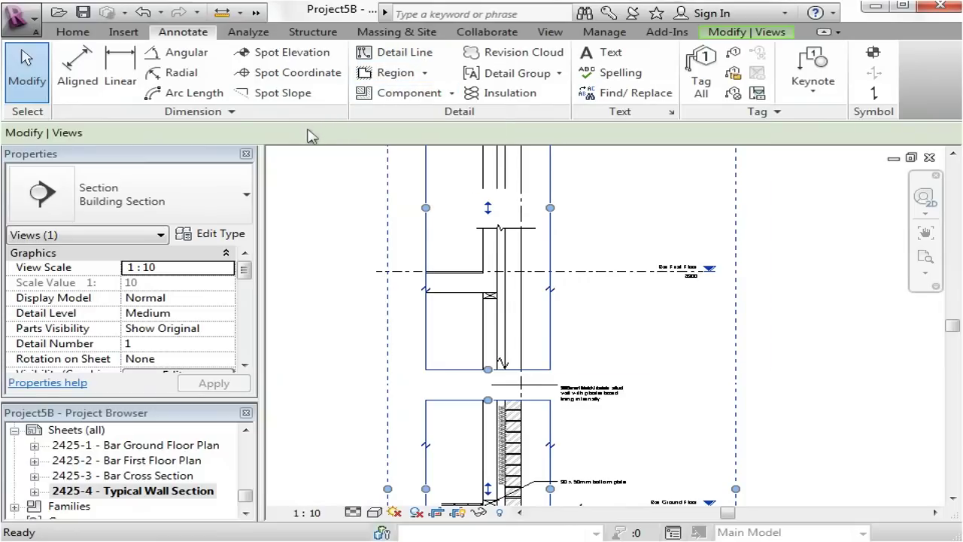
pyautogui.click(562, 147)
pyautogui.scroll(-4, 599, 241)
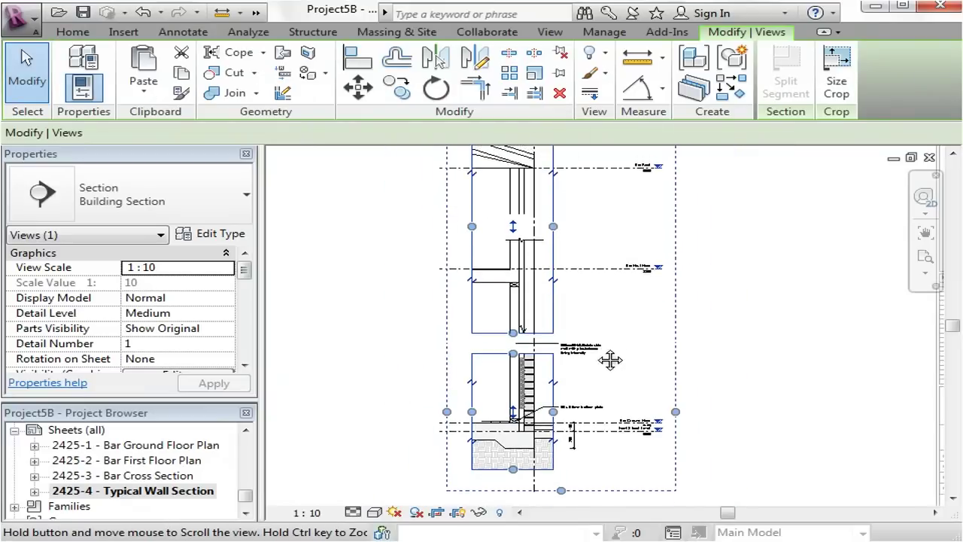
pyautogui.scroll(-2, 572, 236)
pyautogui.moveTo(608, 211); pyautogui.dragTo(587, 258, button='middle')
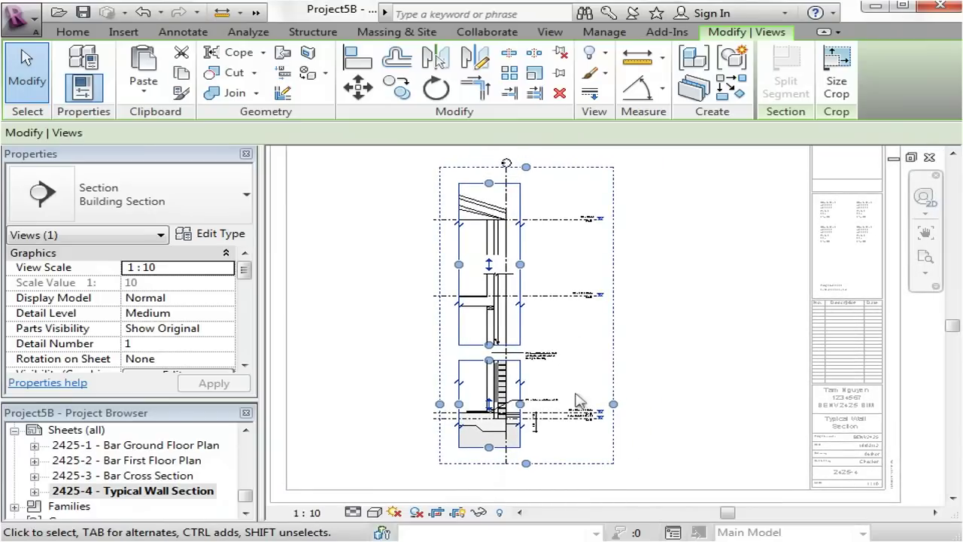
pyautogui.scroll(1, 559, 364)
pyautogui.scroll(2, 531, 386)
pyautogui.moveTo(536, 387); pyautogui.dragTo(540, 340, button='middle')
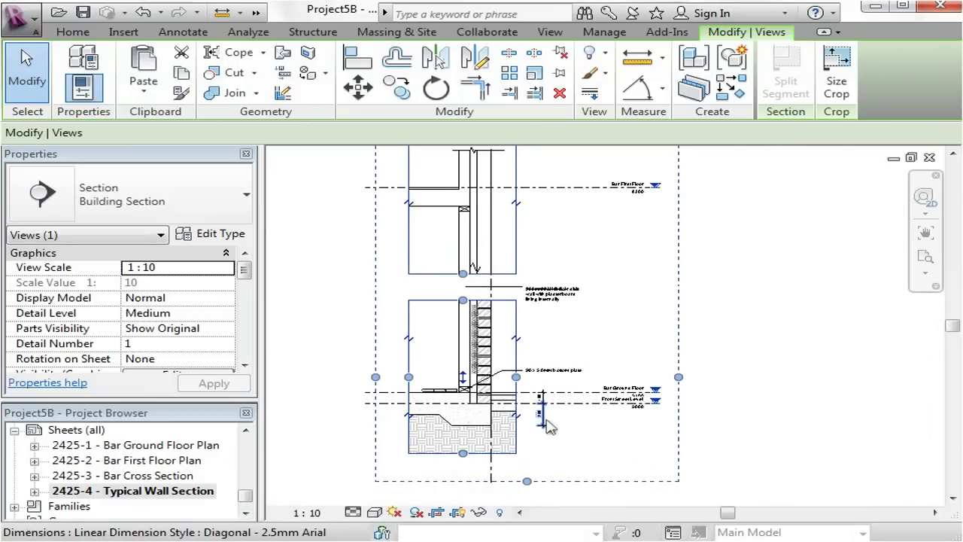
pyautogui.moveTo(611, 351); pyautogui.dragTo(616, 395, button='middle')
pyautogui.scroll(-2, 614, 328)
pyautogui.moveTo(613, 328); pyautogui.dragTo(670, 346, button='middle')
pyautogui.scroll(-3, 620, 328)
pyautogui.scroll(1, 609, 342)
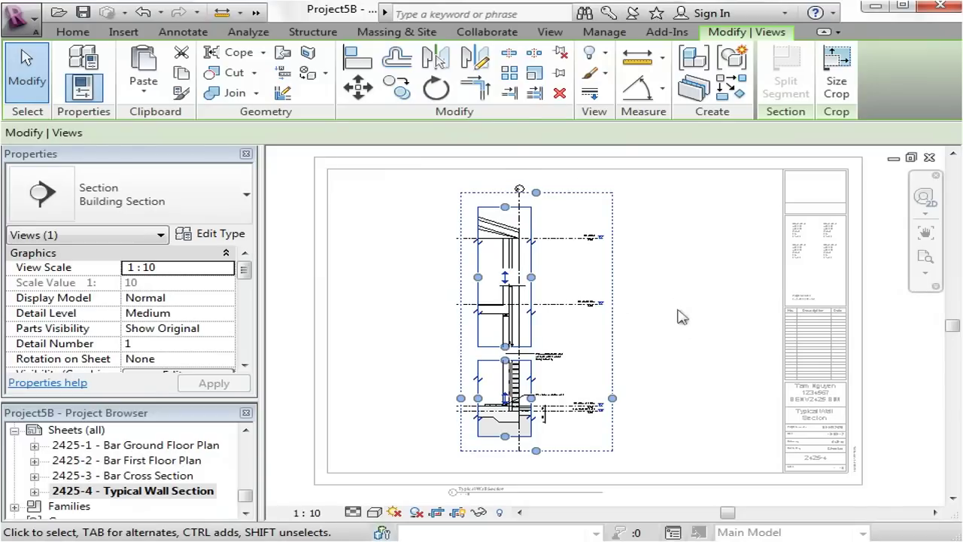
# Step: Hide the wall section's crop region and deactivate the view to return to the sheet
pyautogui.doubleClick(616, 263)
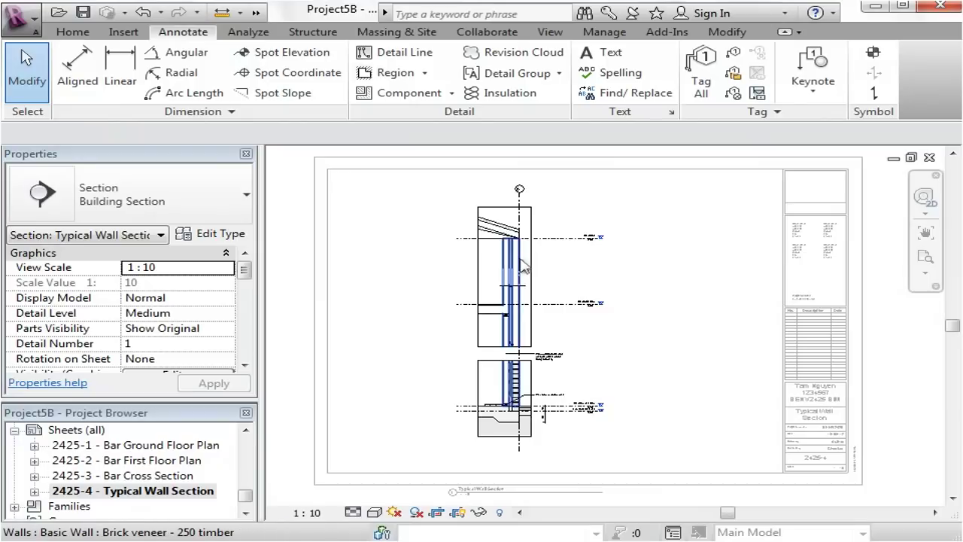
pyautogui.click(458, 513)
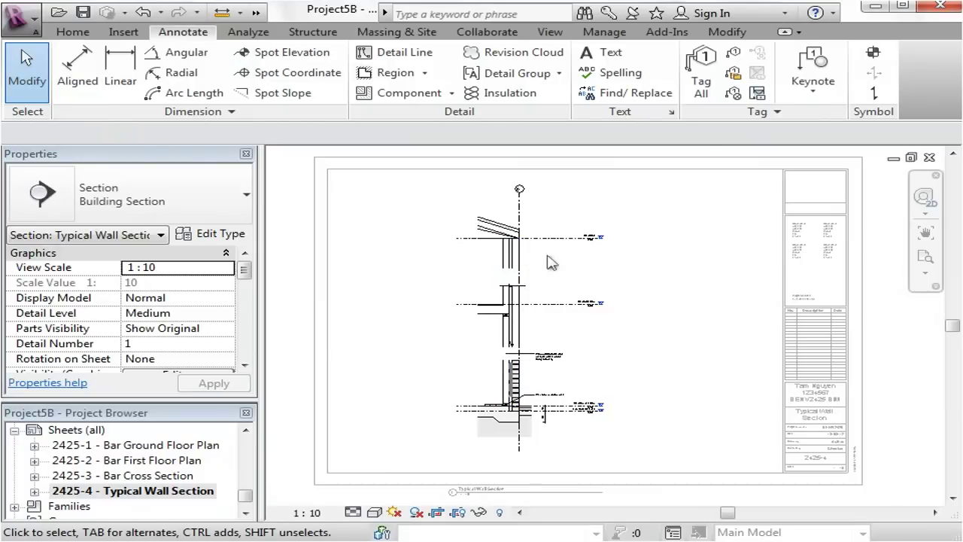
pyautogui.rightClick(552, 262)
pyautogui.click(609, 336)
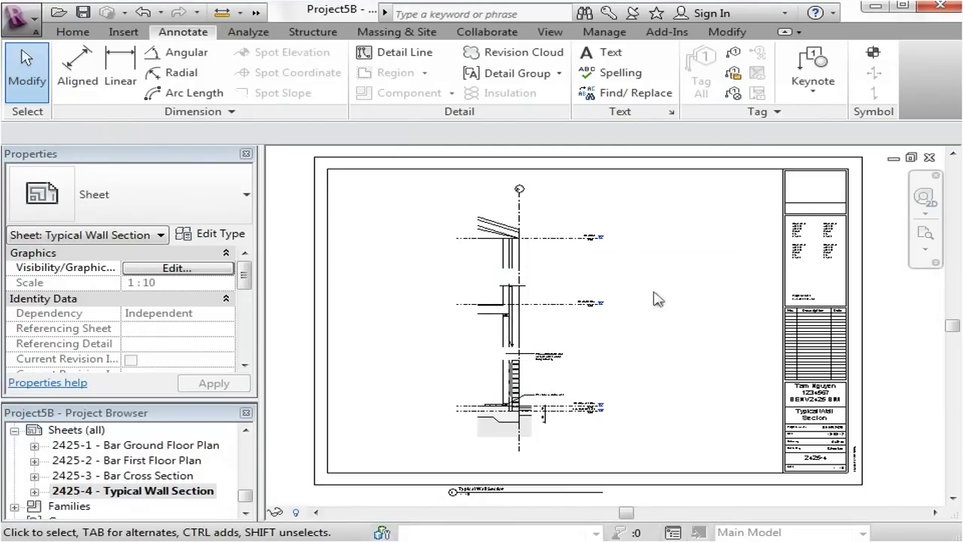
# Step: Move the wall section viewport left on the sheet with its title just beneath it
pyautogui.scroll(-2, 607, 248)
pyautogui.click(558, 267)
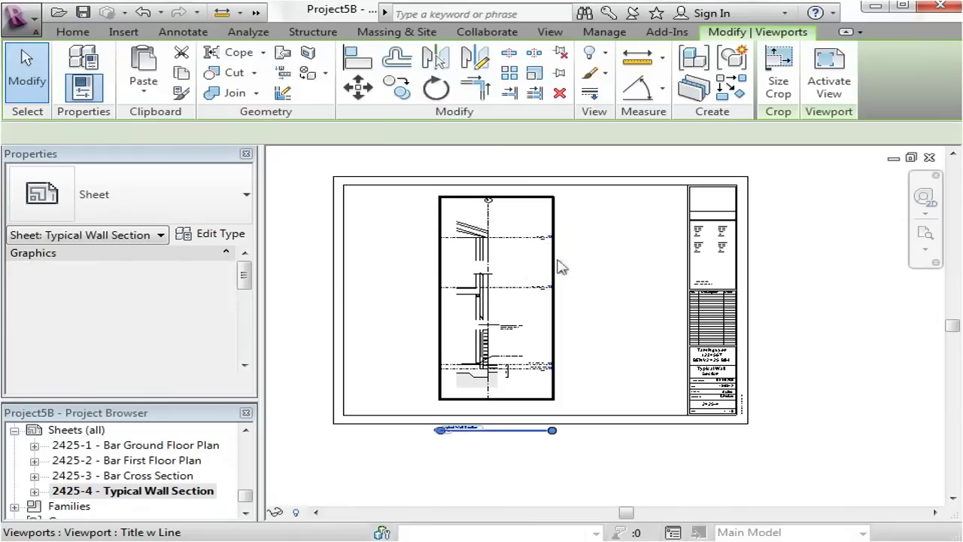
pyautogui.moveTo(557, 259); pyautogui.dragTo(479, 260)
pyautogui.click(423, 443)
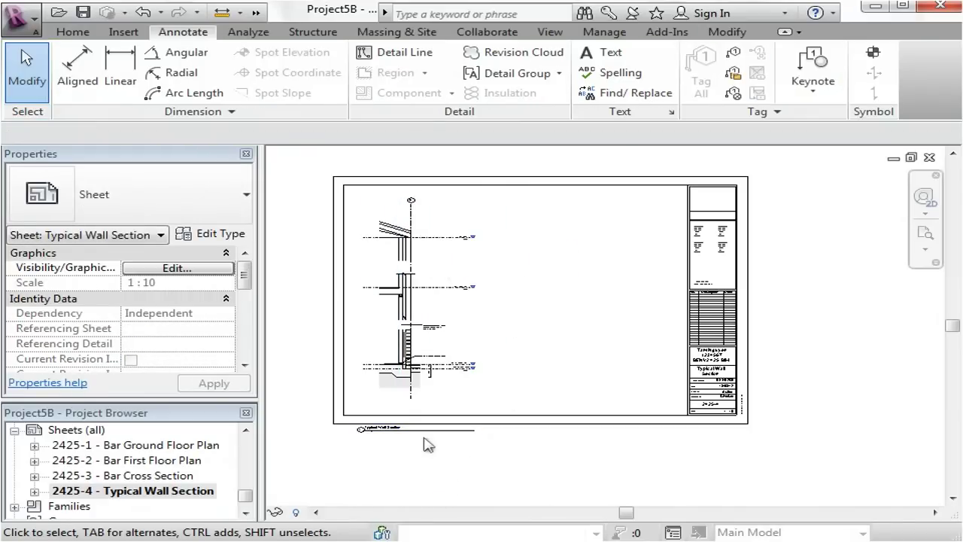
pyautogui.click(376, 429)
pyautogui.moveTo(379, 423); pyautogui.dragTo(380, 404)
pyautogui.press('Escape')
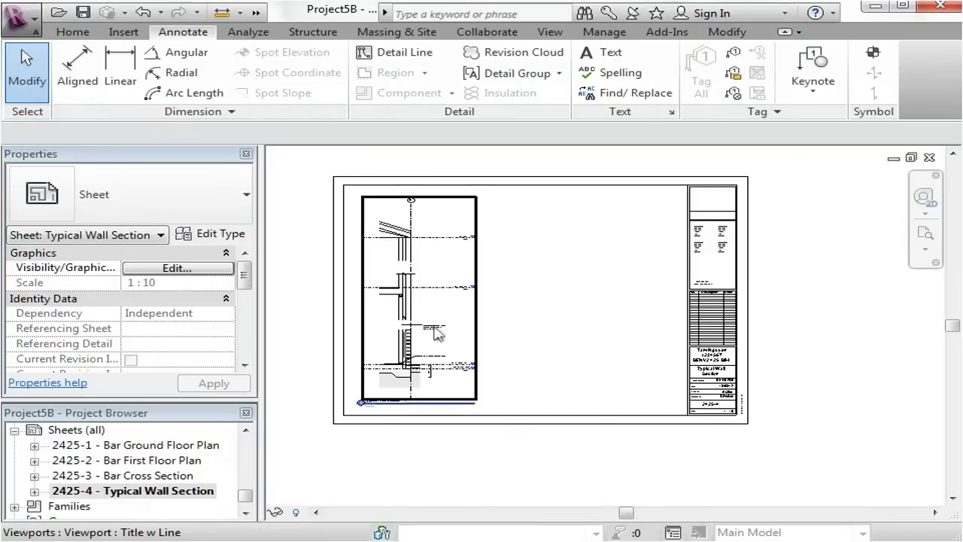
pyautogui.scroll(2, 580, 326)
pyautogui.moveTo(735, 419); pyautogui.dragTo(716, 369, button='middle')
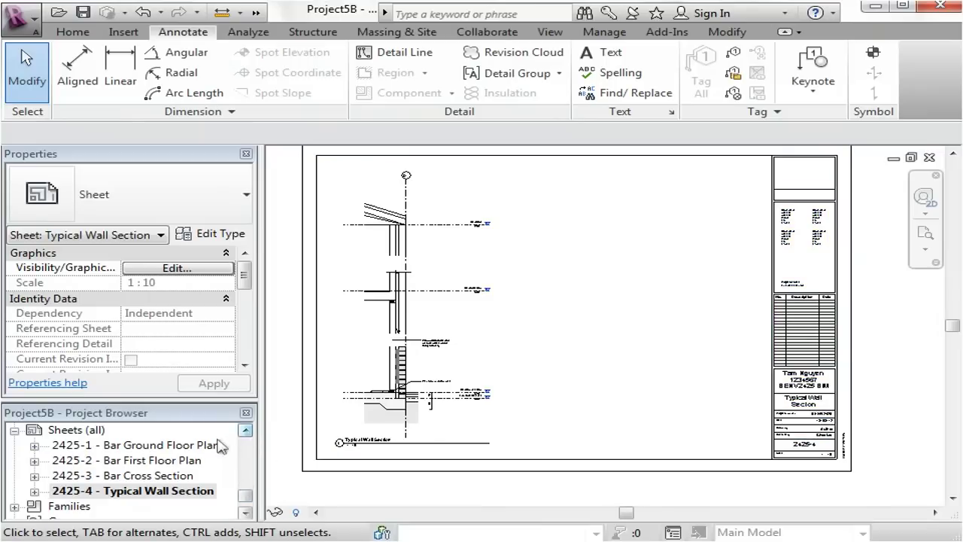
pyautogui.doubleClick(151, 460)
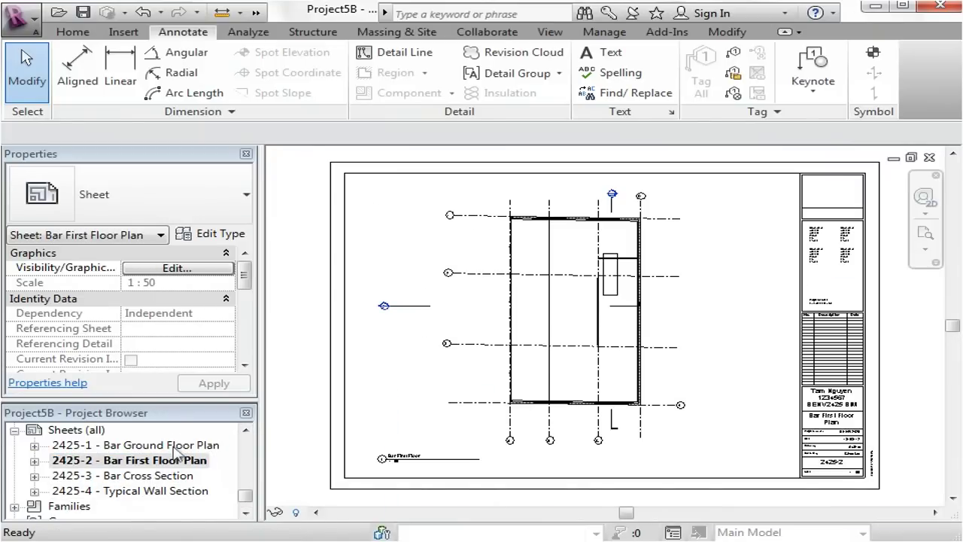
pyautogui.doubleClick(174, 446)
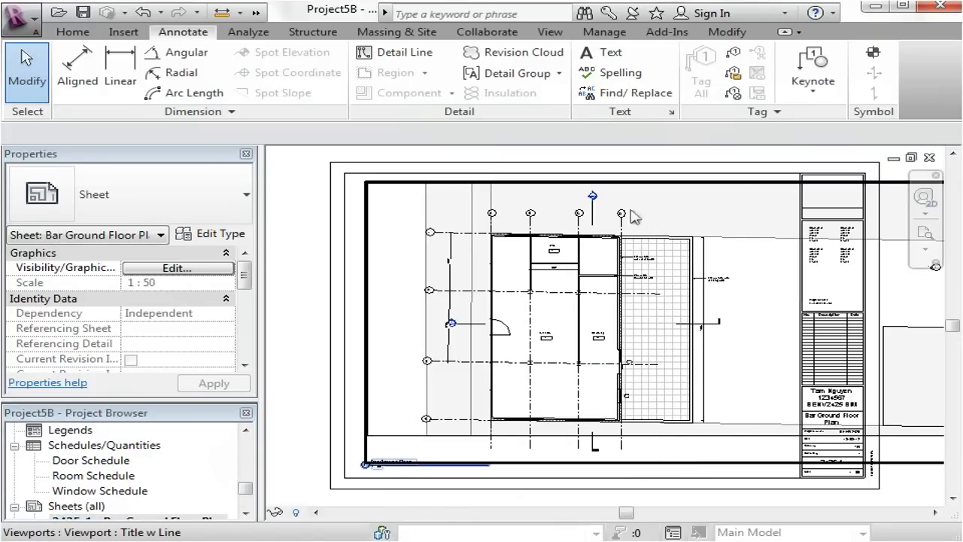
pyautogui.scroll(1, 632, 244)
pyautogui.scroll(4, 572, 267)
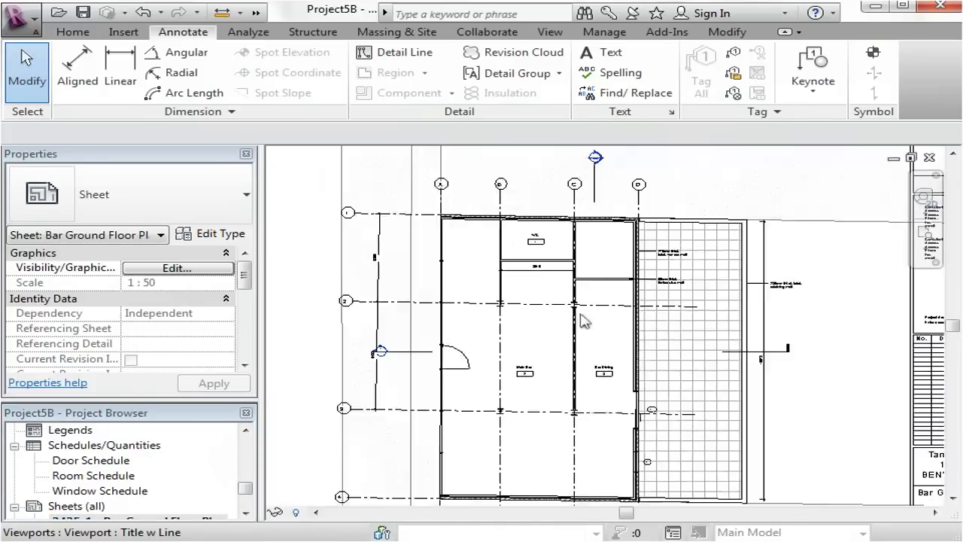
pyautogui.moveTo(605, 340); pyautogui.dragTo(584, 273, button='middle')
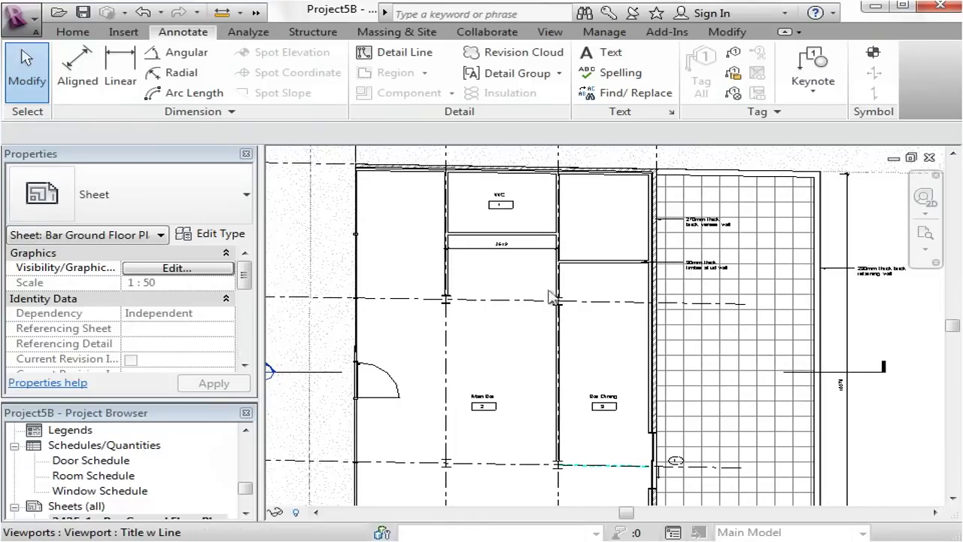
pyautogui.scroll(-5, 557, 301)
pyautogui.moveTo(613, 392); pyautogui.dragTo(619, 366, button='middle')
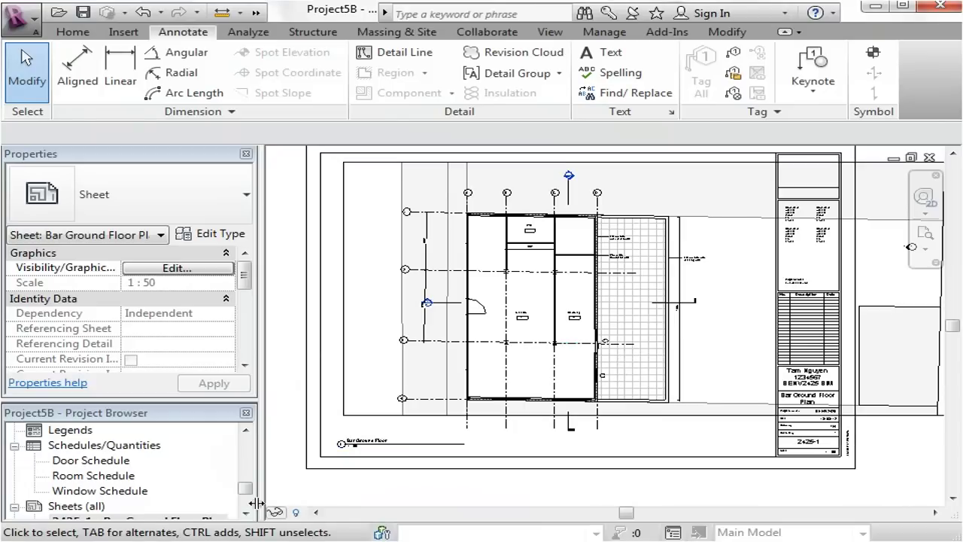
pyautogui.moveTo(243, 489); pyautogui.dragTo(242, 498)
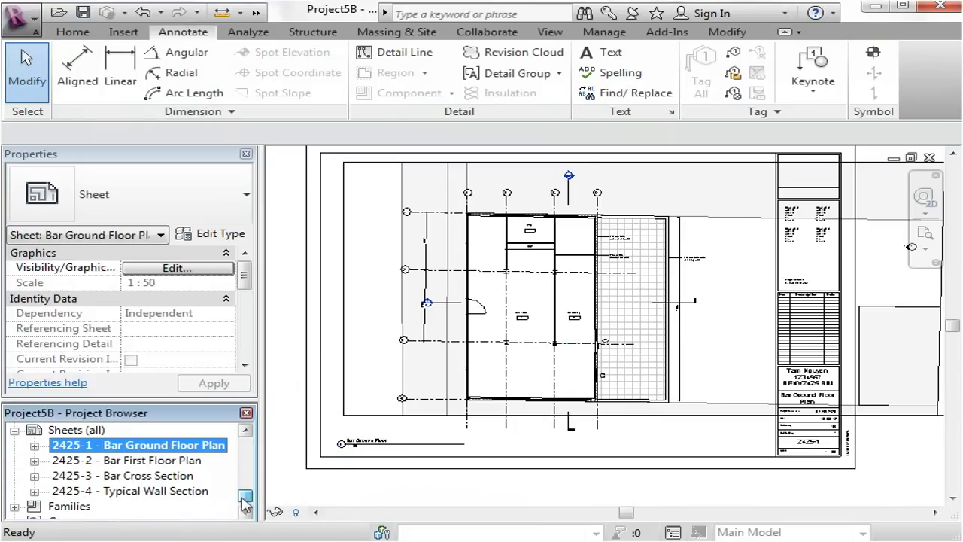
pyautogui.doubleClick(194, 491)
pyautogui.moveTo(644, 274); pyautogui.dragTo(655, 290, button='middle')
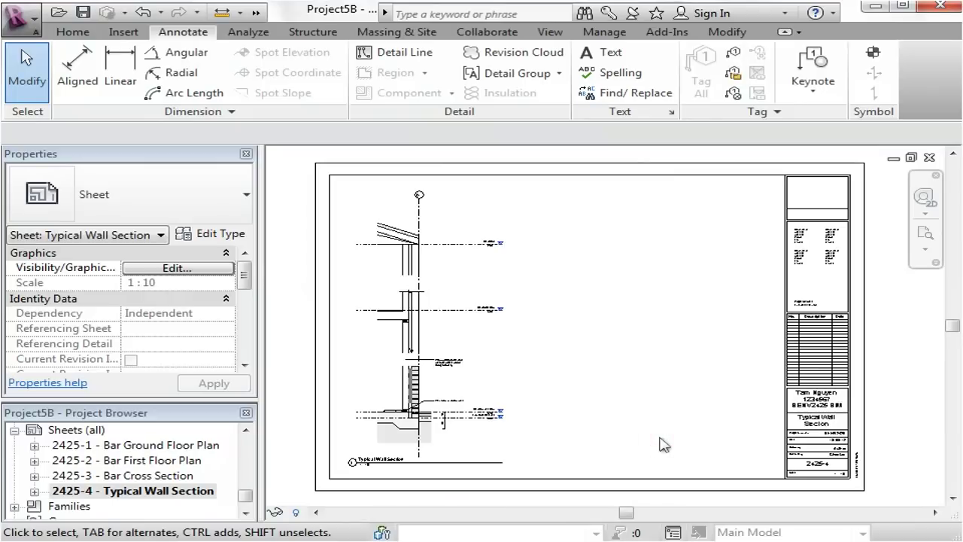
pyautogui.click(433, 448)
pyautogui.scroll(2, 392, 428)
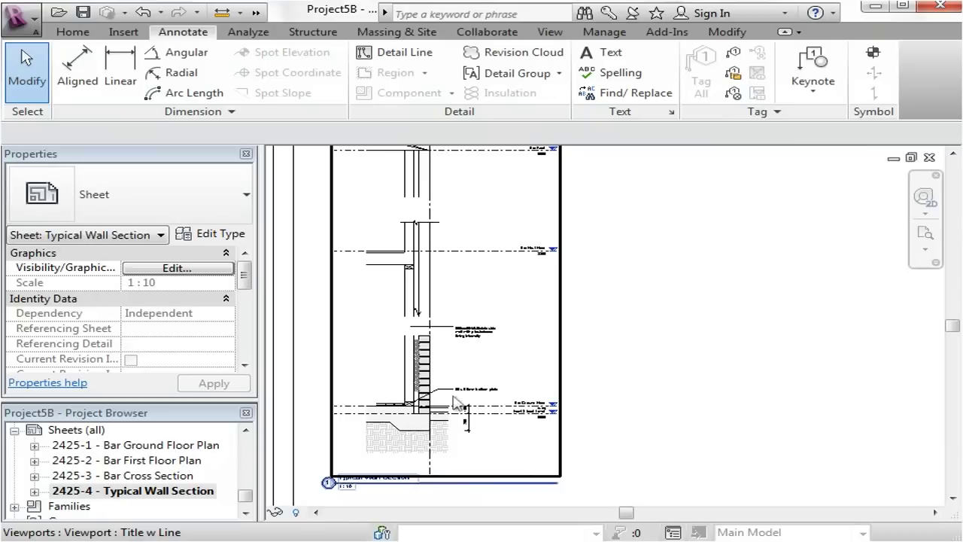
pyautogui.scroll(-3, 490, 442)
pyautogui.moveTo(492, 368); pyautogui.dragTo(662, 440, button='middle')
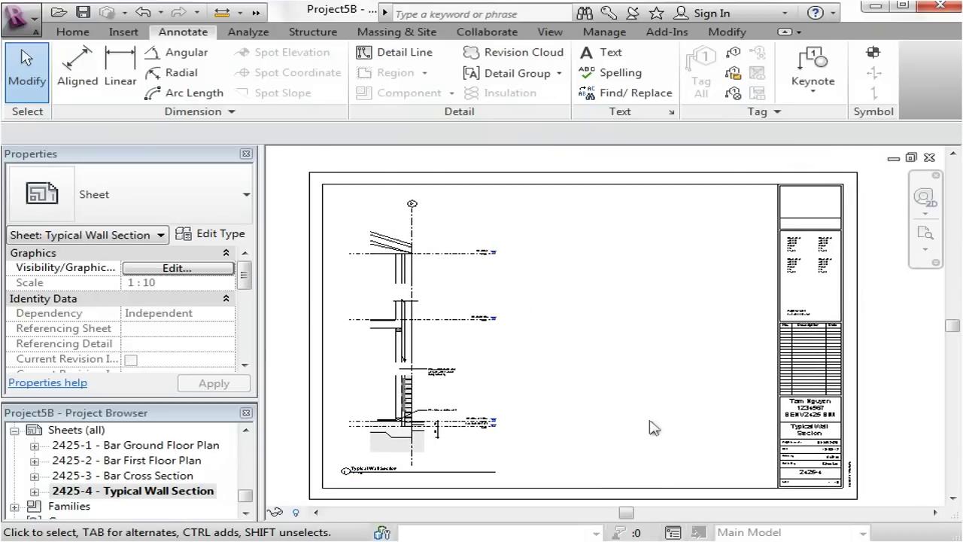